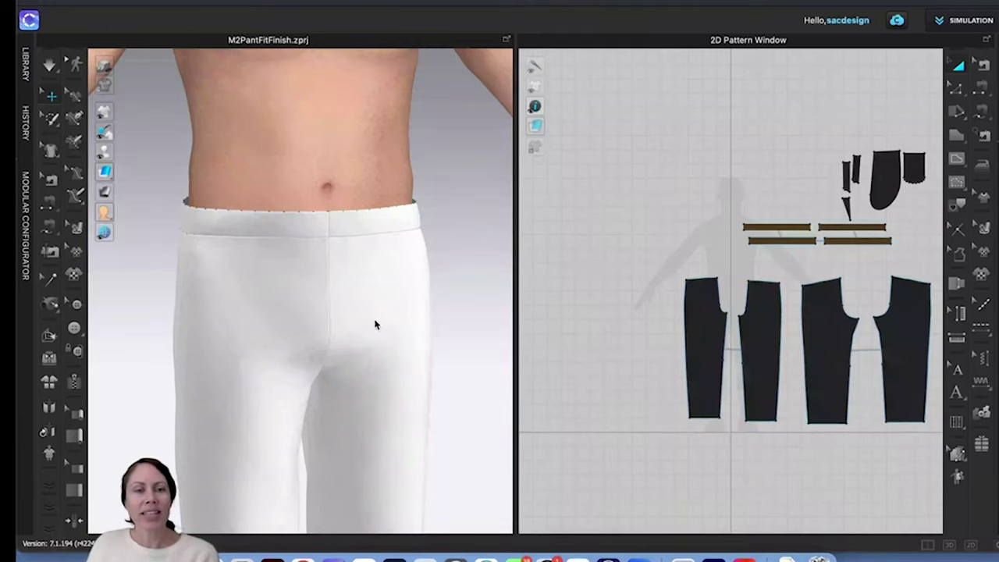
Step: Examine the fitted pants on the avatar and the layout of the 2D pattern pieces
scroll(375, 324, "down", 5)
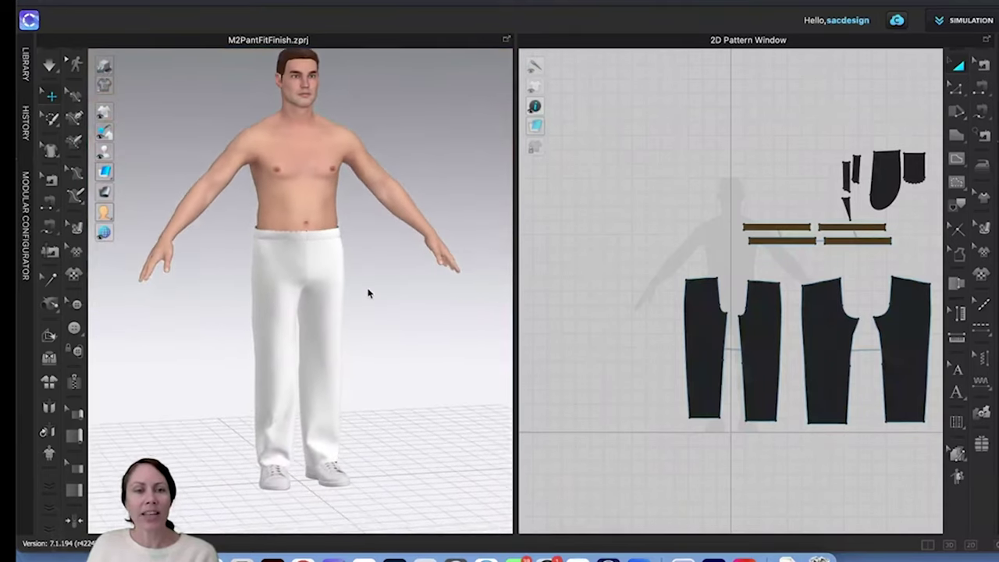
middle_click_drag(368, 291, 367, 304)
scroll(368, 305, "up", 4)
scroll(368, 304, "down", 3)
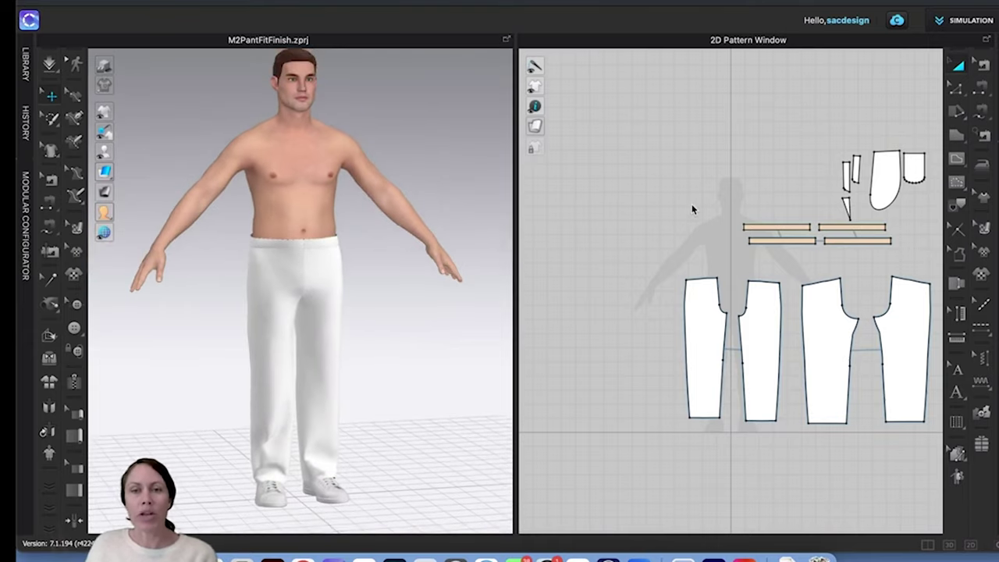
middle_click_drag(692, 206, 609, 219)
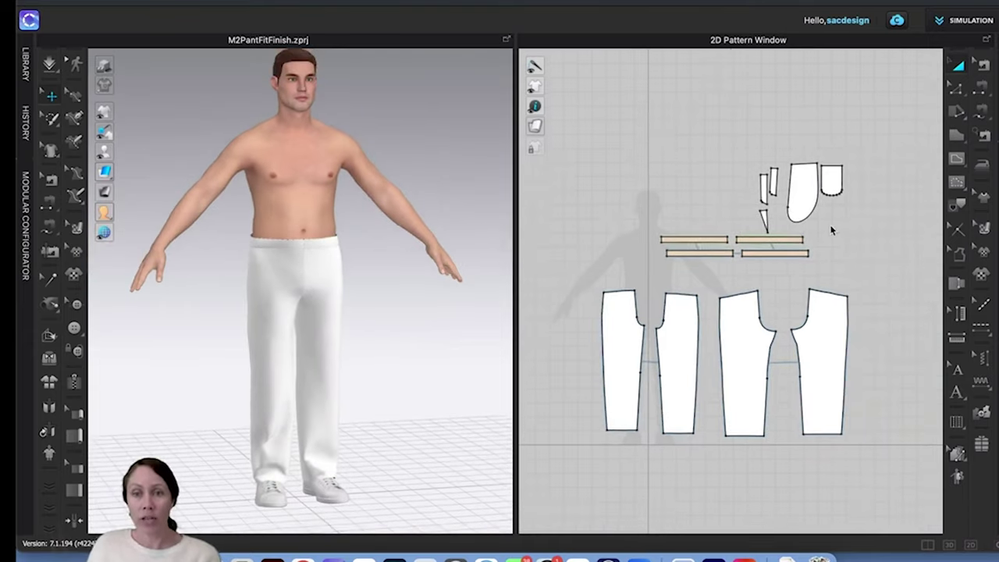
scroll(738, 195, "up", 4)
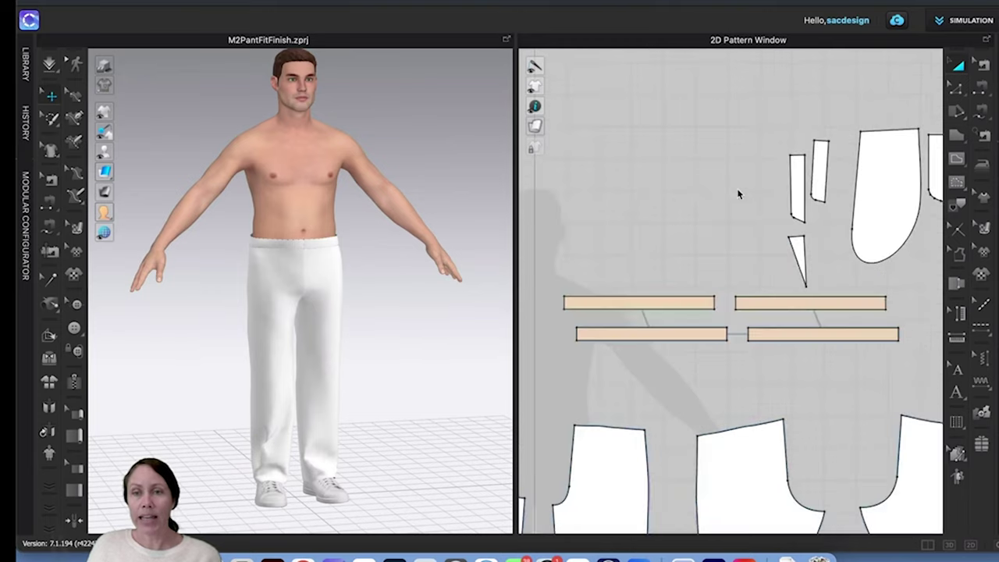
scroll(738, 195, "down", 3)
scroll(736, 195, "up", 3)
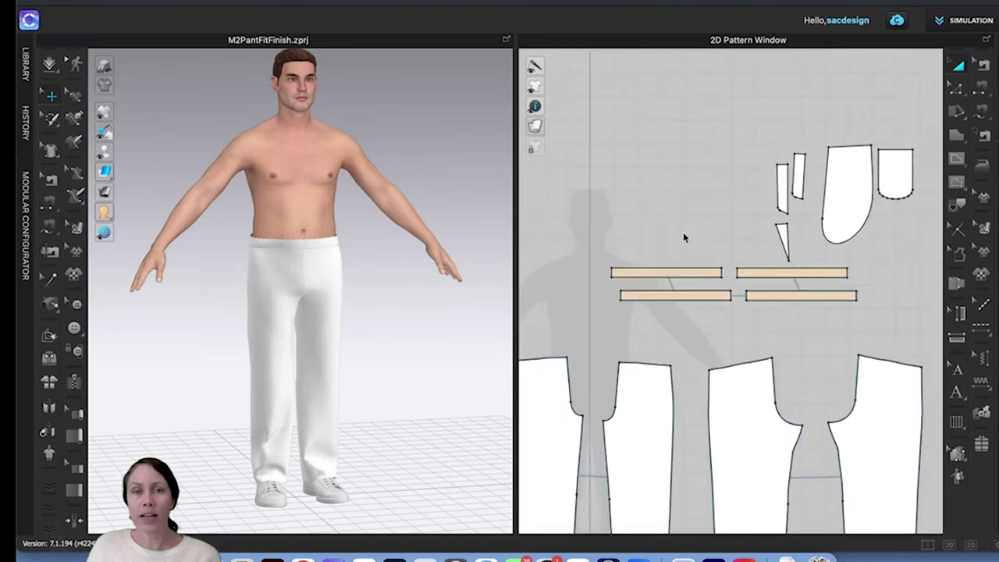
middle_click_drag(683, 237, 721, 160)
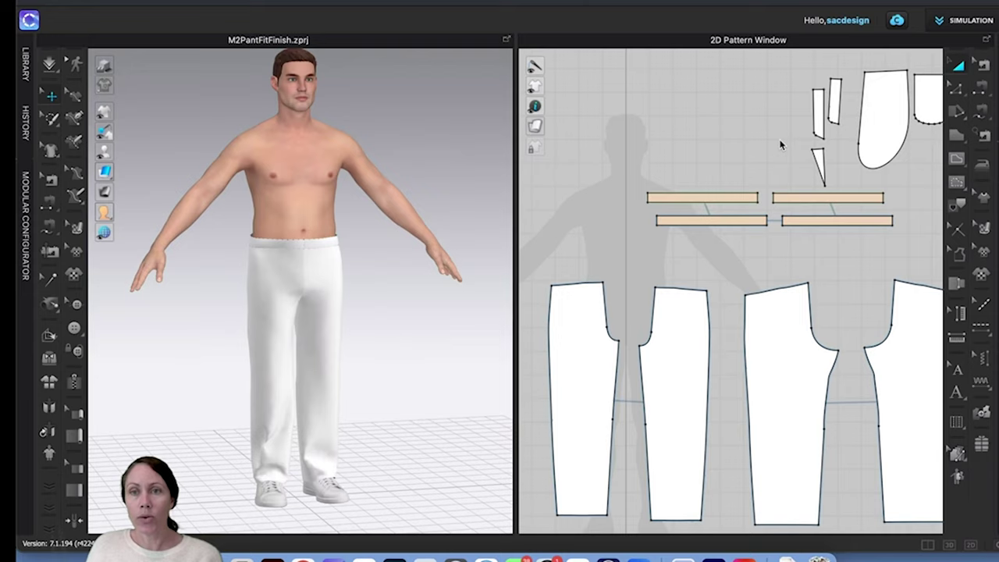
Step: Move the two narrow fly pieces into the space between the two front pant panels' rise curves
left_click(817, 118)
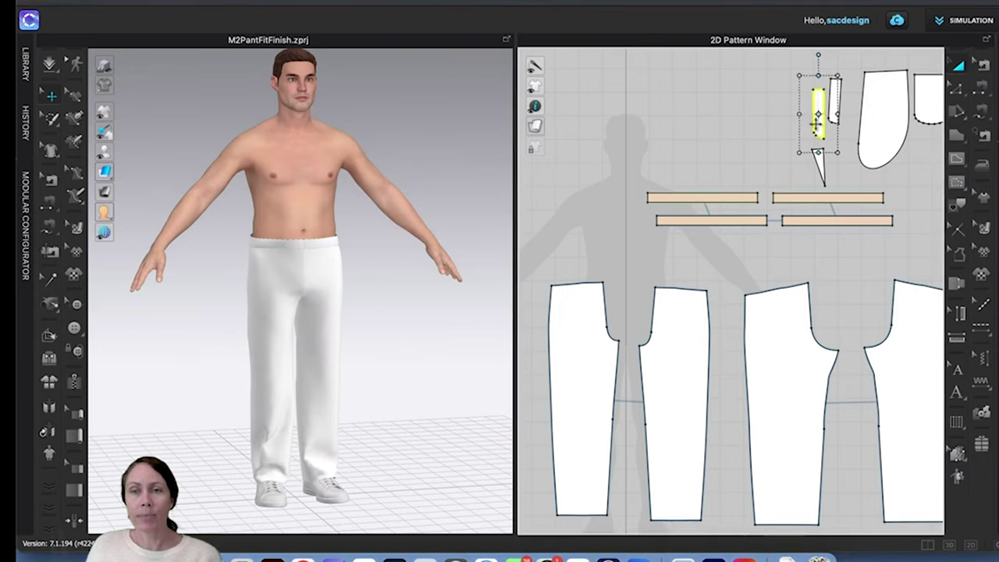
left_click_drag(817, 119, 616, 284)
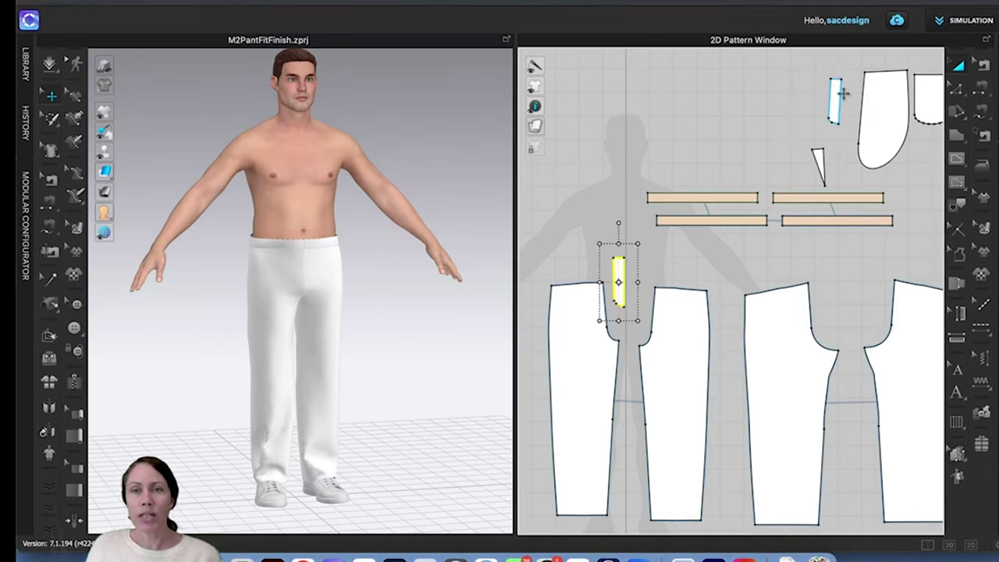
left_click_drag(838, 92, 593, 338)
scroll(644, 281, "up", 3)
scroll(772, 259, "up", 2)
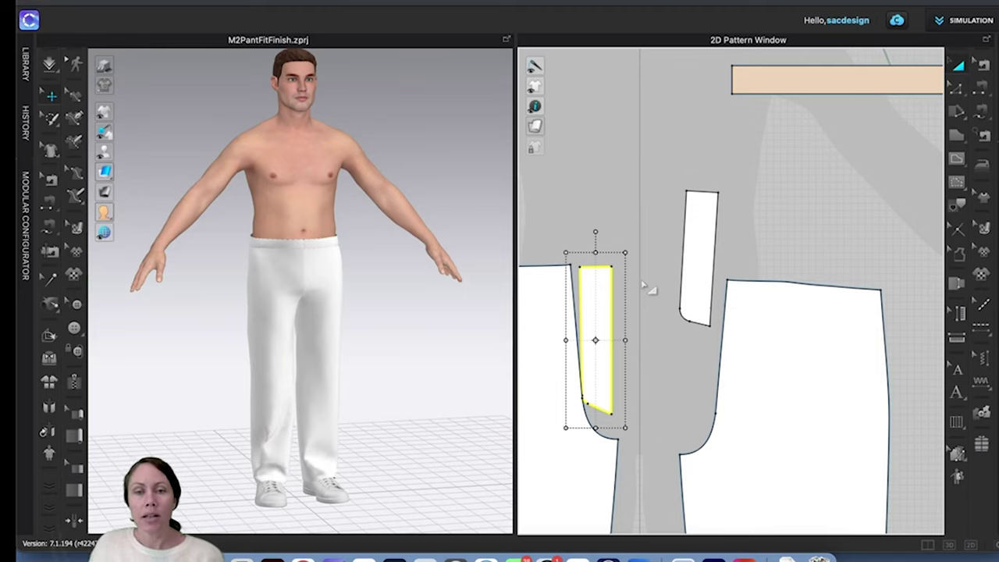
Step: Delete the slanted fly piece and reposition the remaining straight one between the front panels, nearer the right-hand panel
left_click(701, 274)
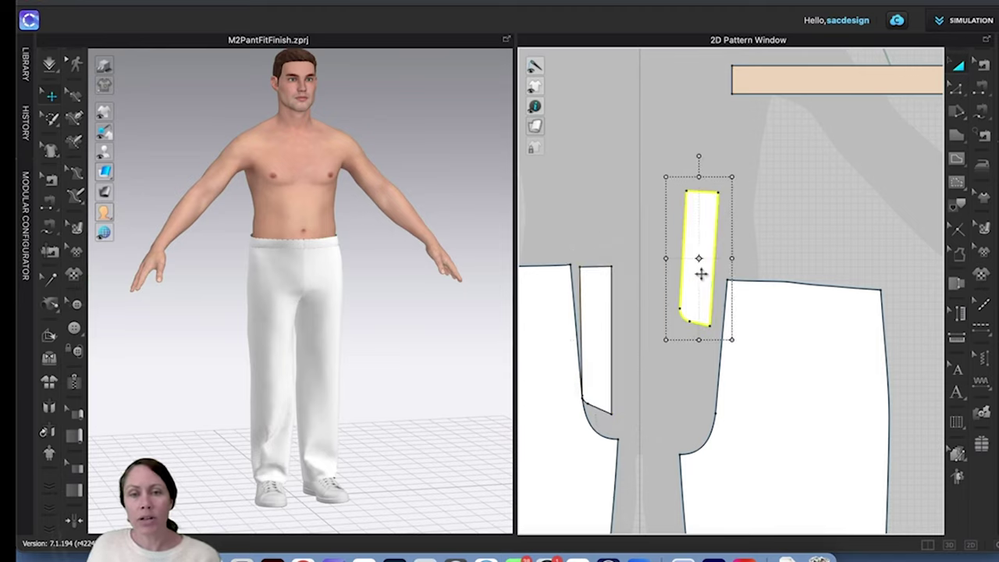
key("Delete")
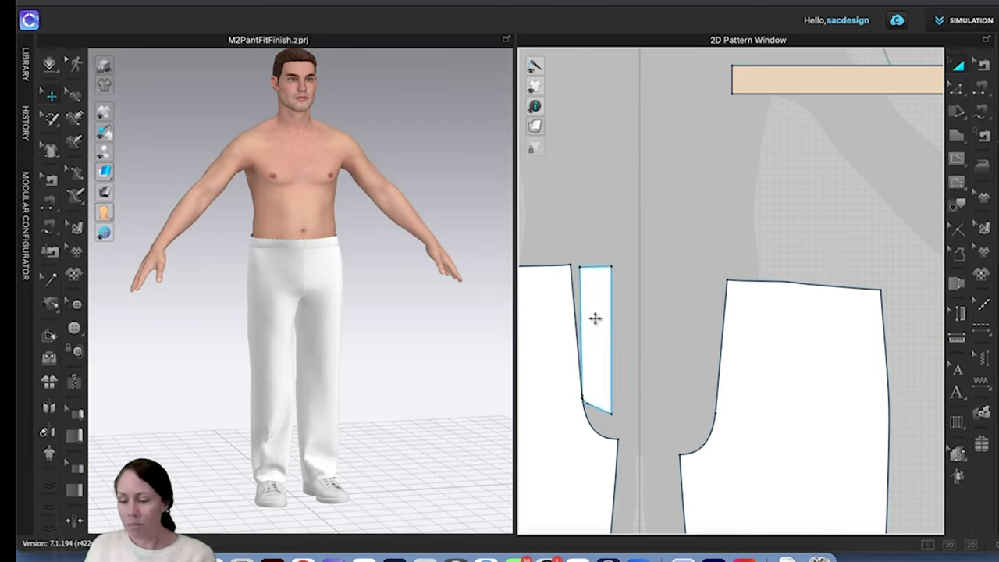
left_click_drag(597, 326, 760, 185)
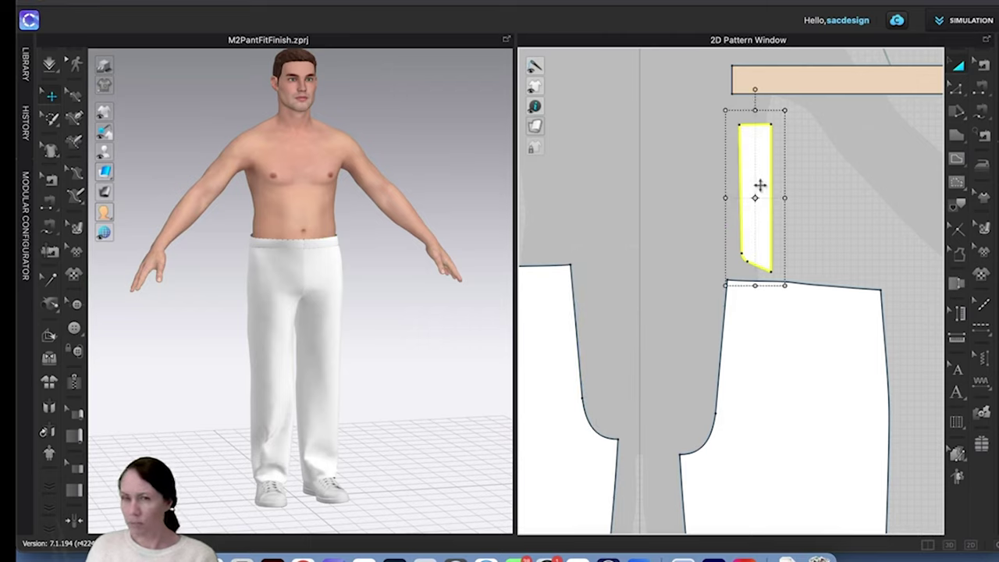
left_click_drag(760, 185, 669, 219)
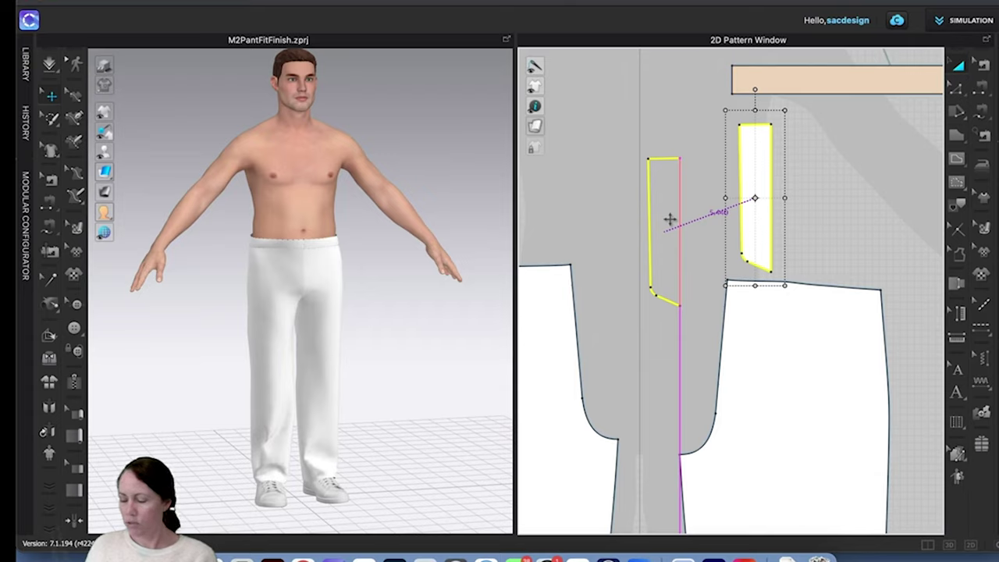
left_click_drag(671, 219, 687, 280)
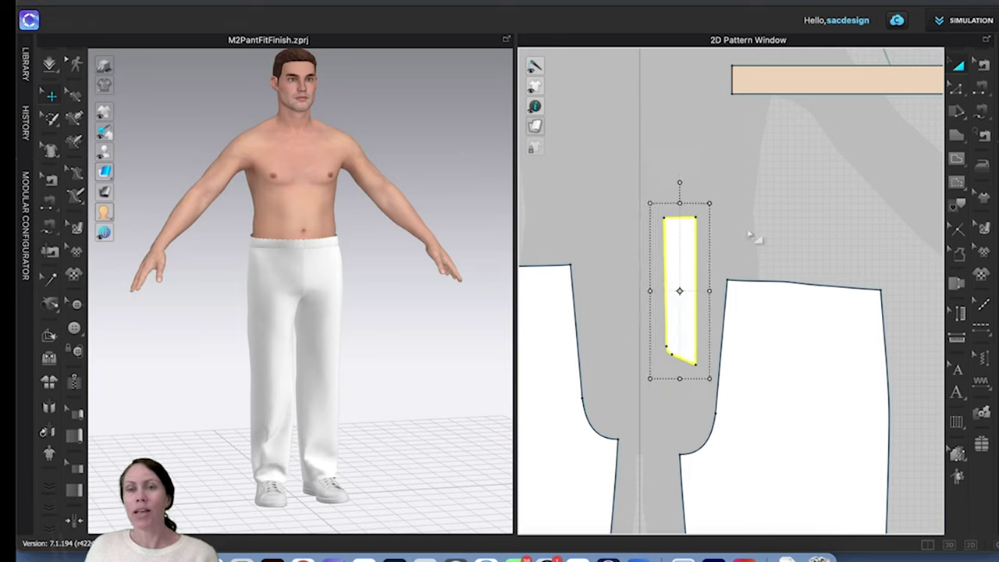
Step: Copy the straight fly piece and paste the duplicate beside the left-hand front panel
right_click(671, 247)
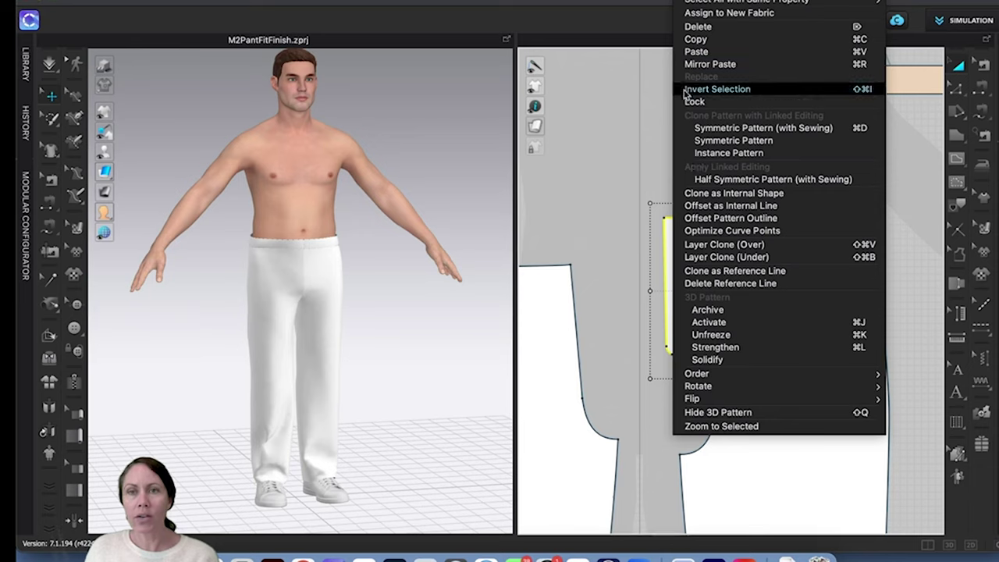
left_click(695, 39)
right_click(676, 243)
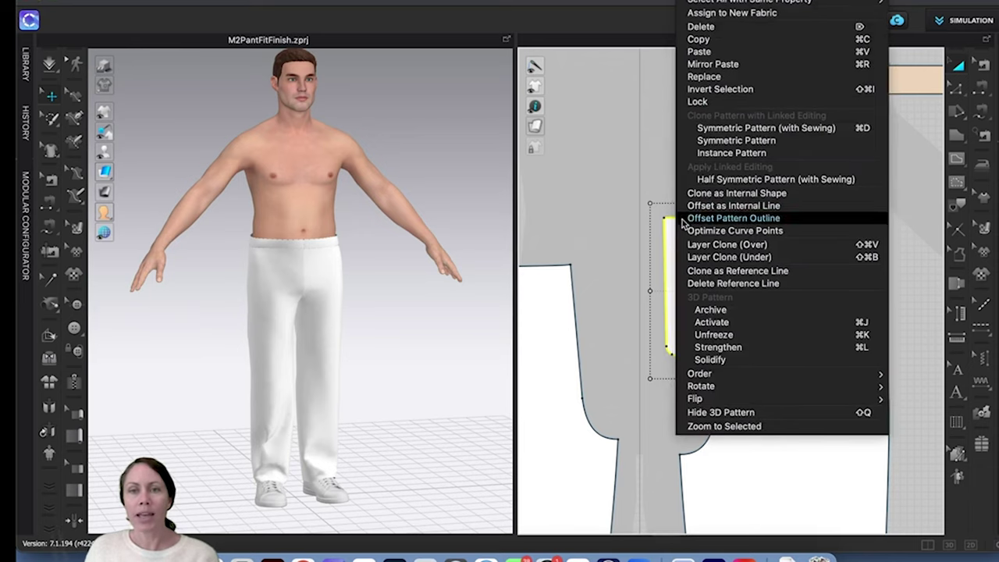
left_click(680, 59)
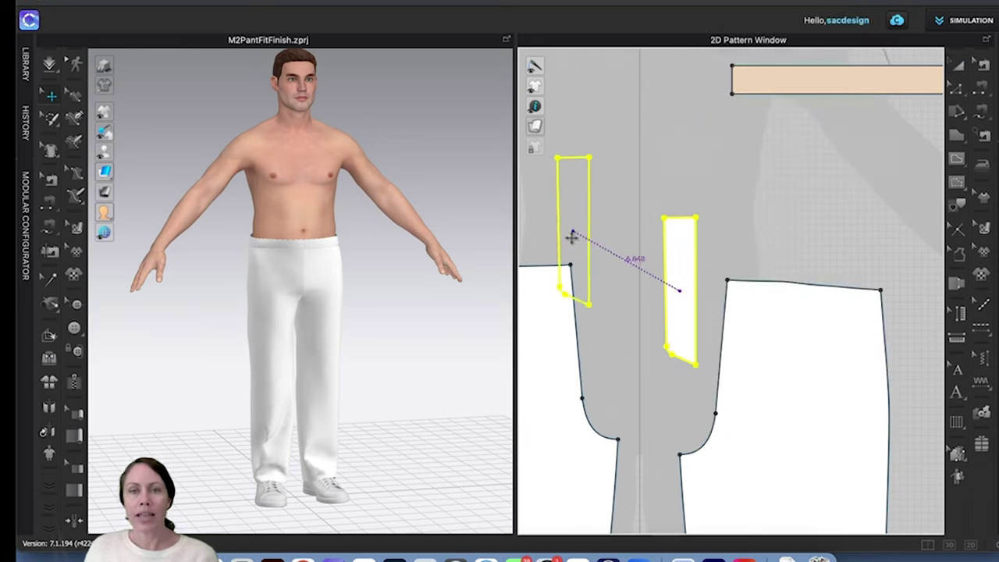
left_click(608, 258)
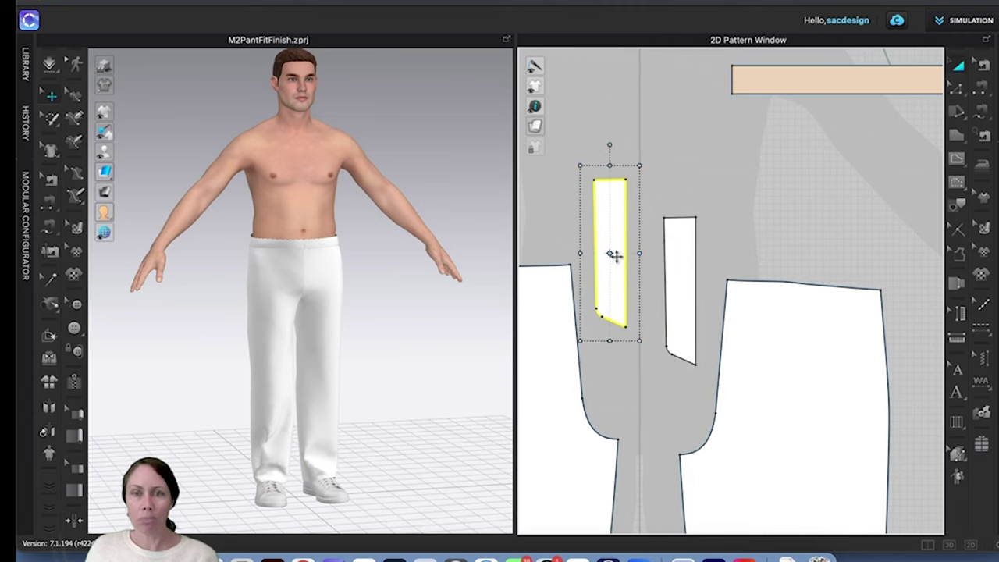
Step: Flip both fly pieces horizontally, one after the other
right_click(607, 292)
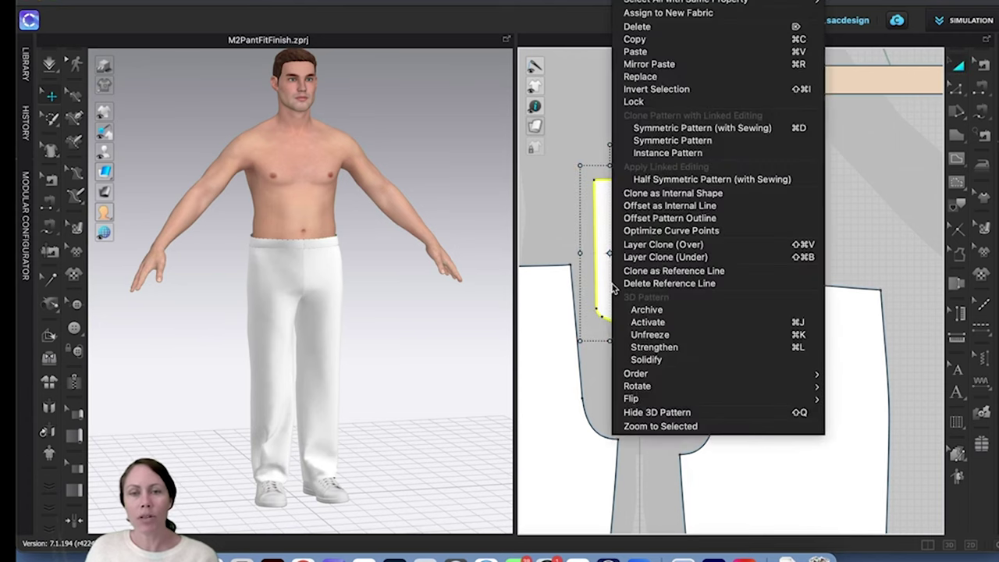
mouse_move(653, 388)
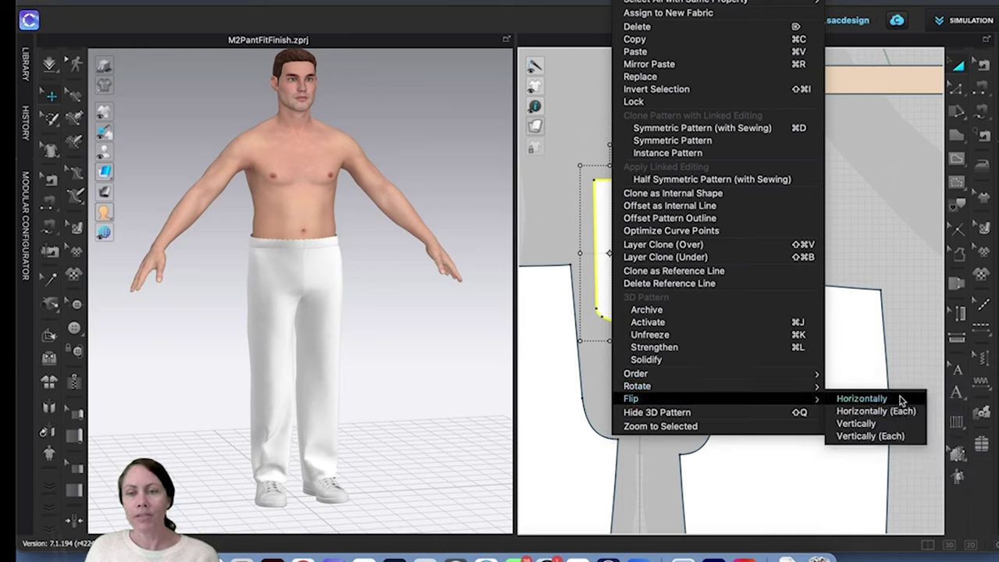
left_click(901, 399)
left_click(673, 258)
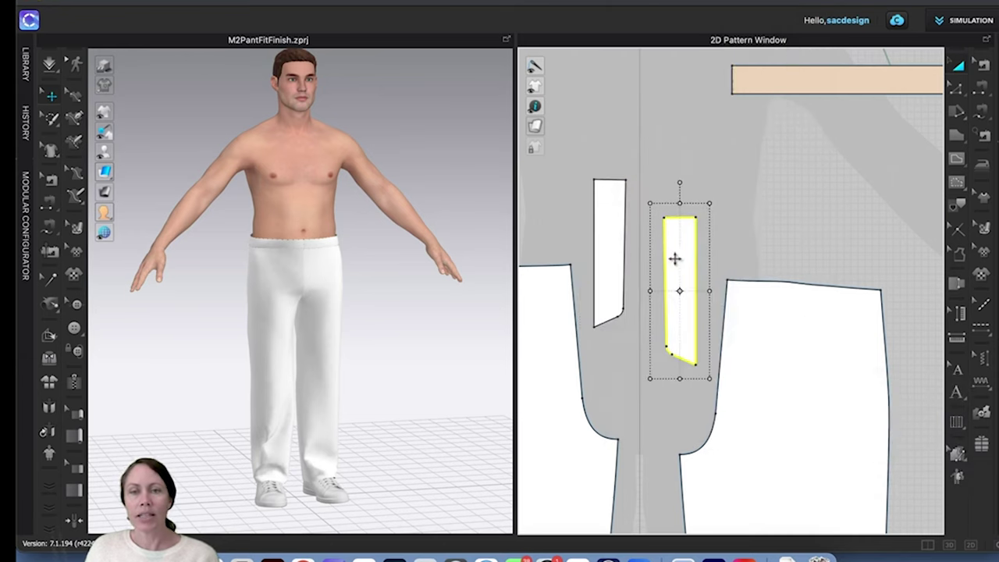
right_click(674, 258)
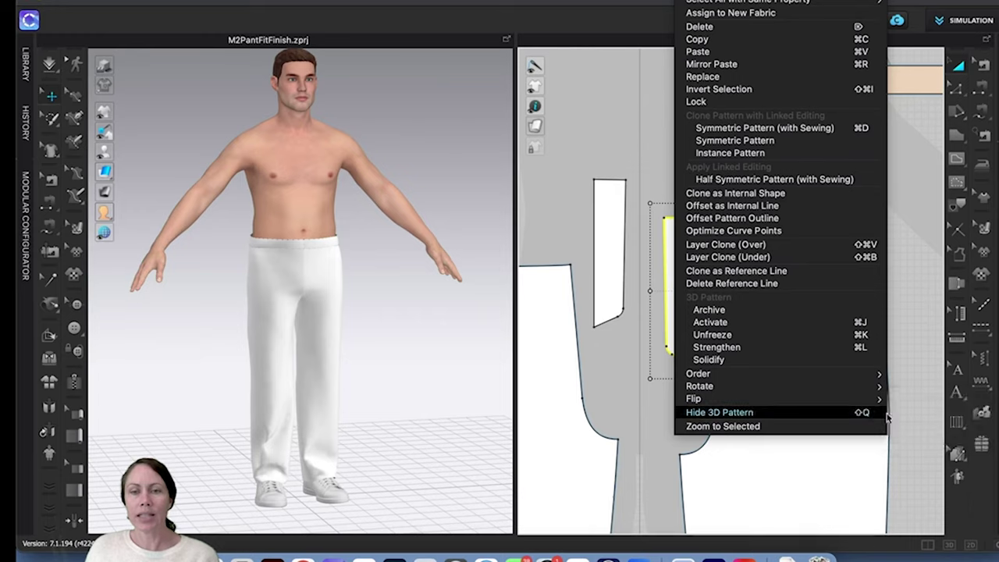
mouse_move(885, 401)
left_click(924, 399)
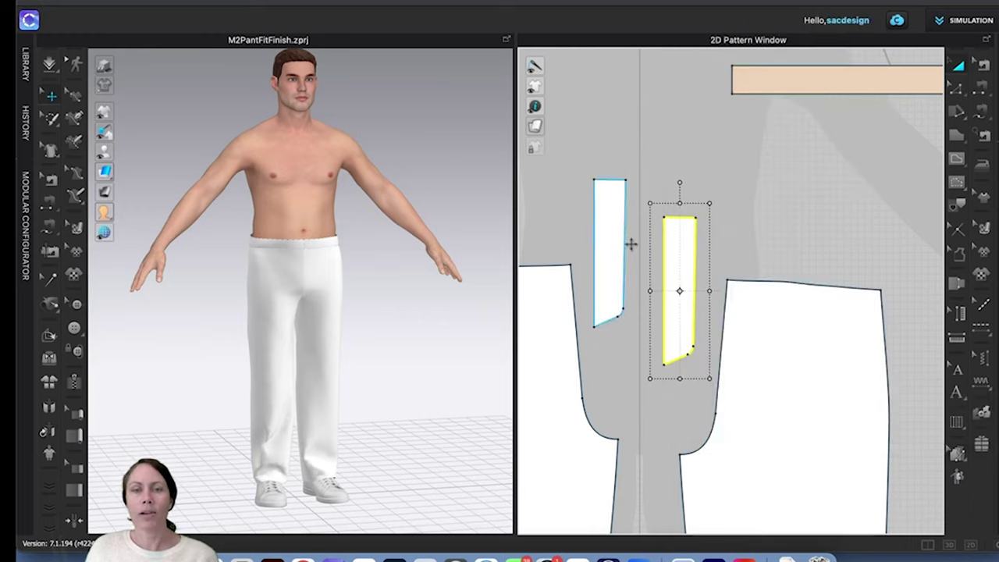
Step: Place one fly piece on each front panel, lining up its left edge with the panel's top center front corner
left_click_drag(682, 333, 747, 380)
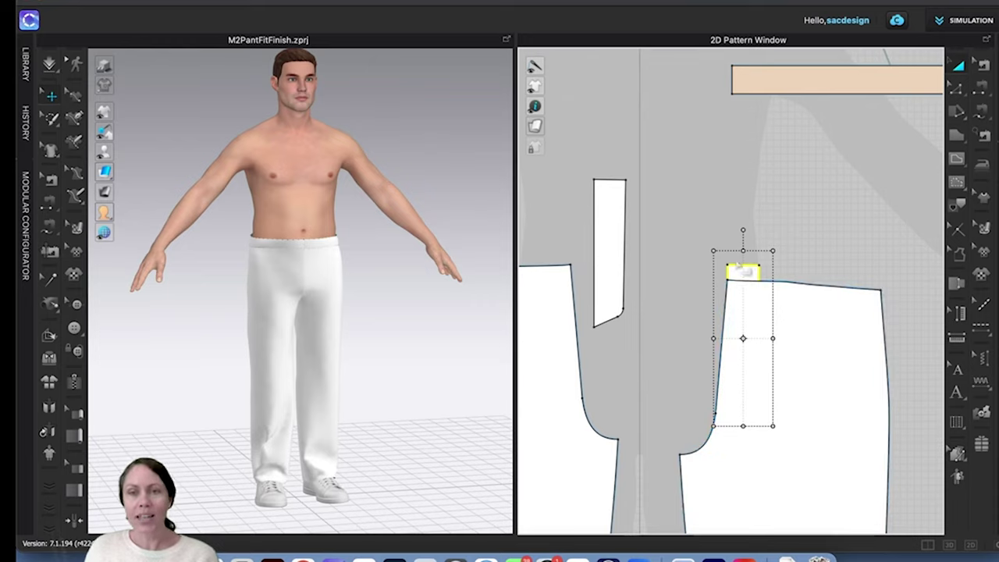
left_click_drag(602, 218, 581, 302)
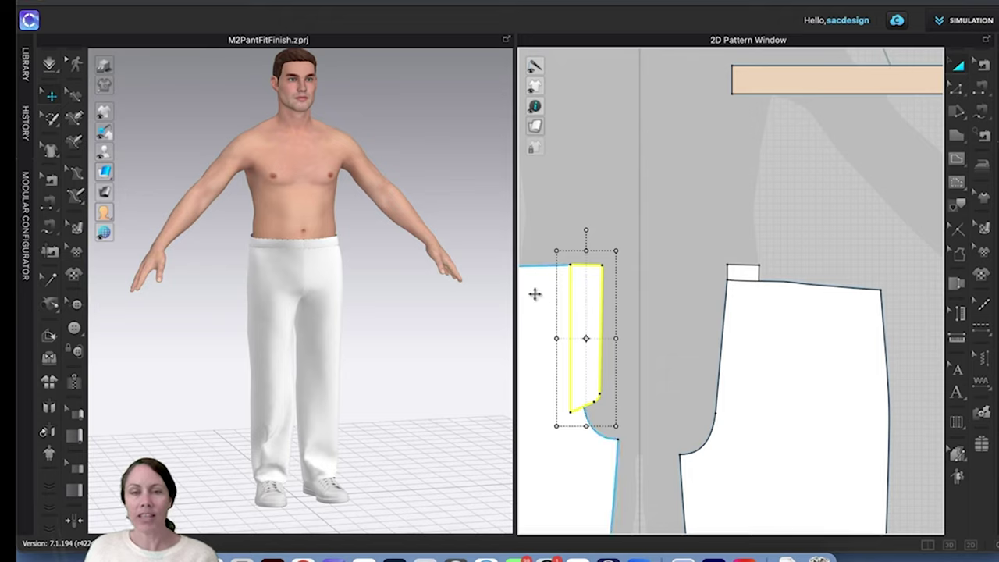
left_click(722, 234)
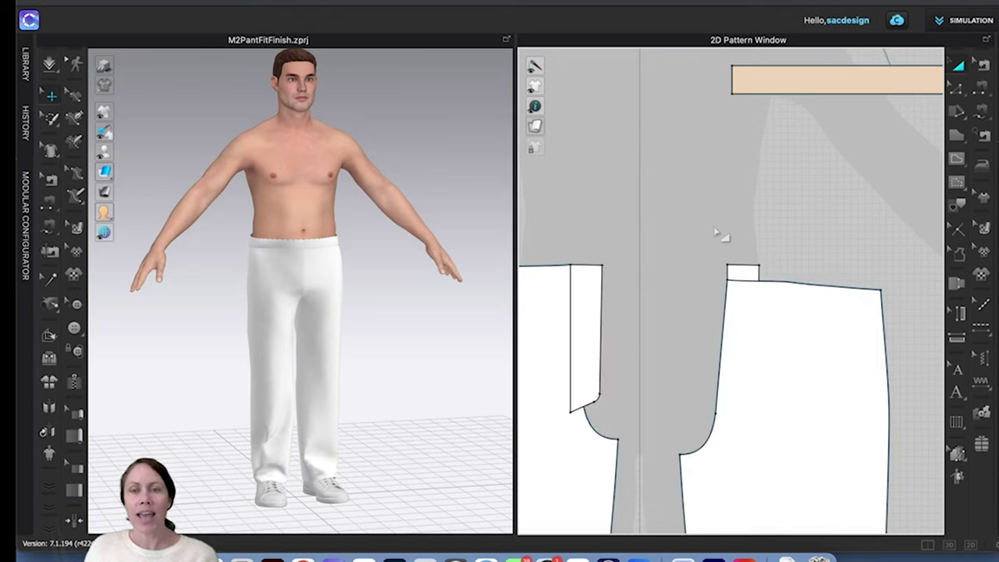
Step: Select the right-hand front panel together with its overlapping fly piece and shift both slightly downward
left_click(783, 362)
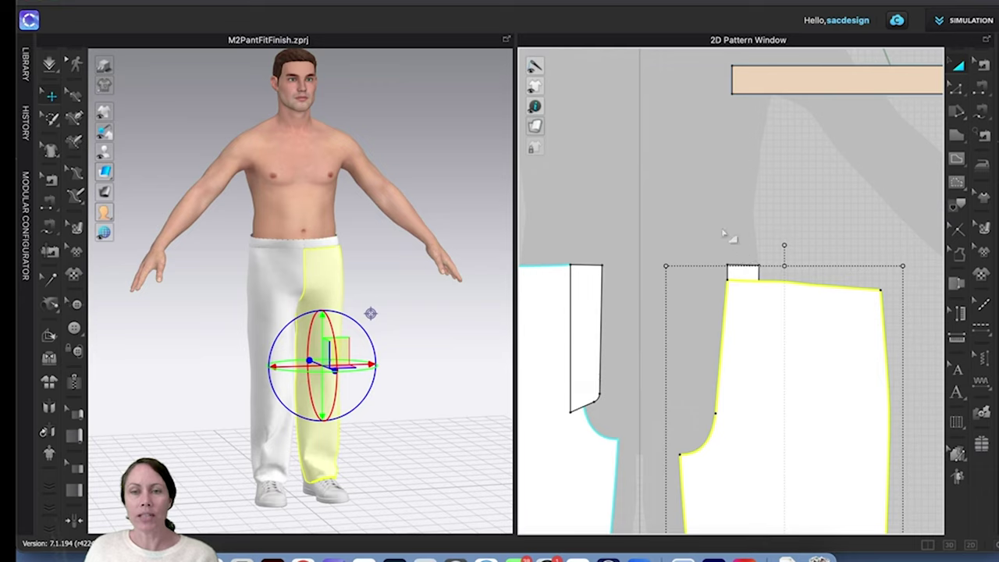
left_click_drag(679, 211, 801, 484)
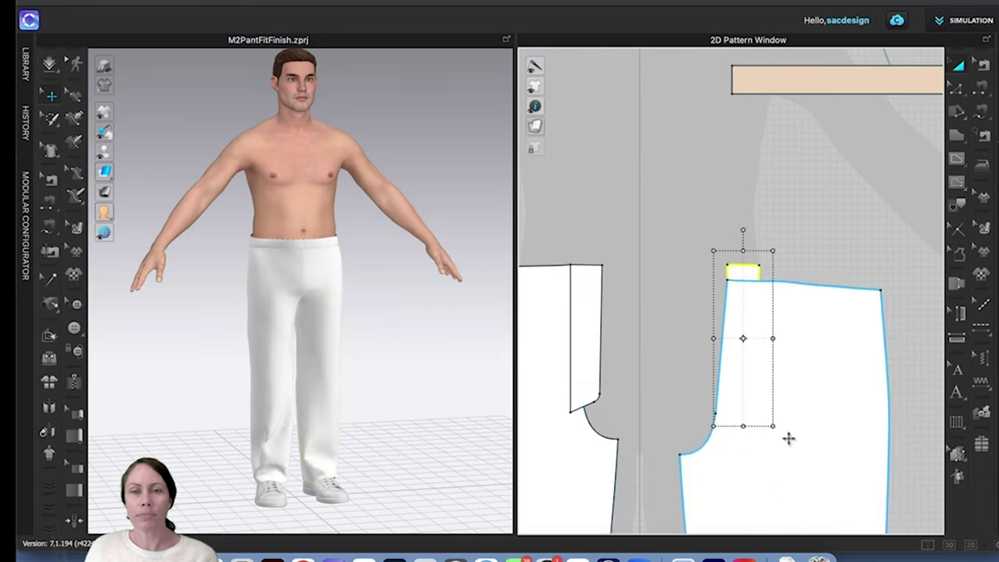
left_click(821, 342)
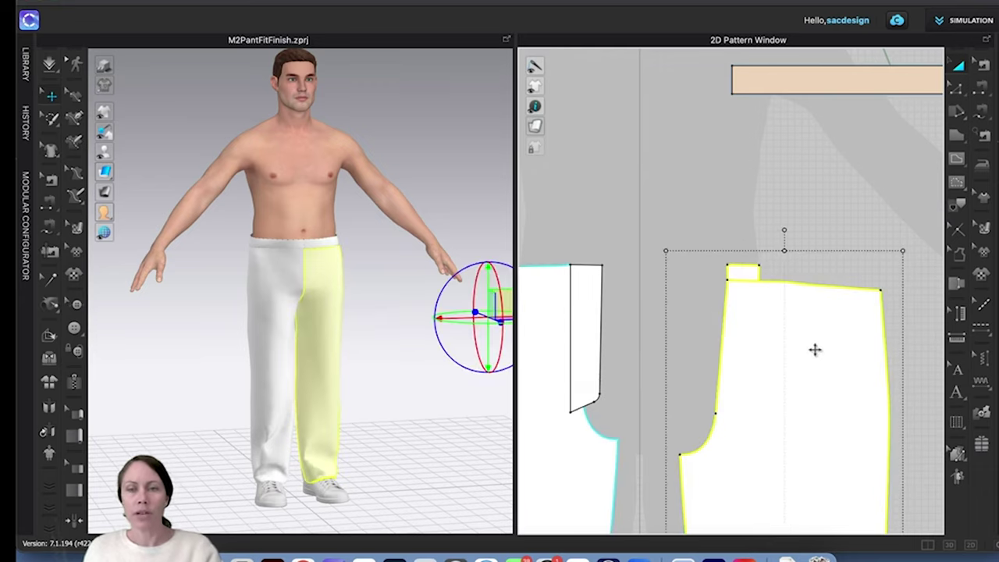
mouse_move(815, 350)
left_mouse_down()
mouse_move(654, 356)
mouse_move(782, 343)
mouse_move(843, 350)
mouse_move(814, 351)
left_mouse_up()
left_click(625, 243)
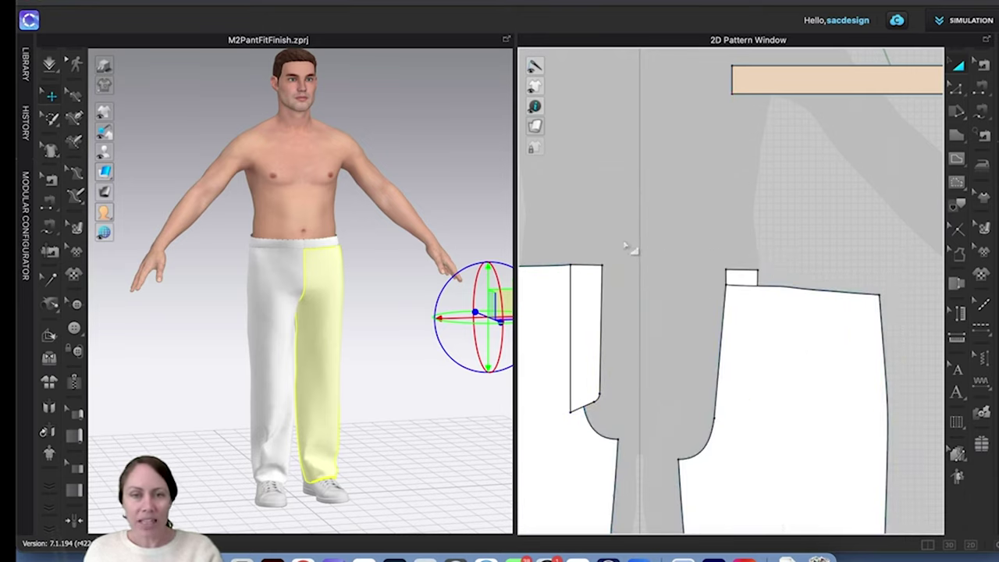
Step: Move the left-hand fly piece clear of its front panel and compare the lengths of the panel's rise edge and the fly's long edge
left_click_drag(590, 303, 615, 303)
left_click(638, 224)
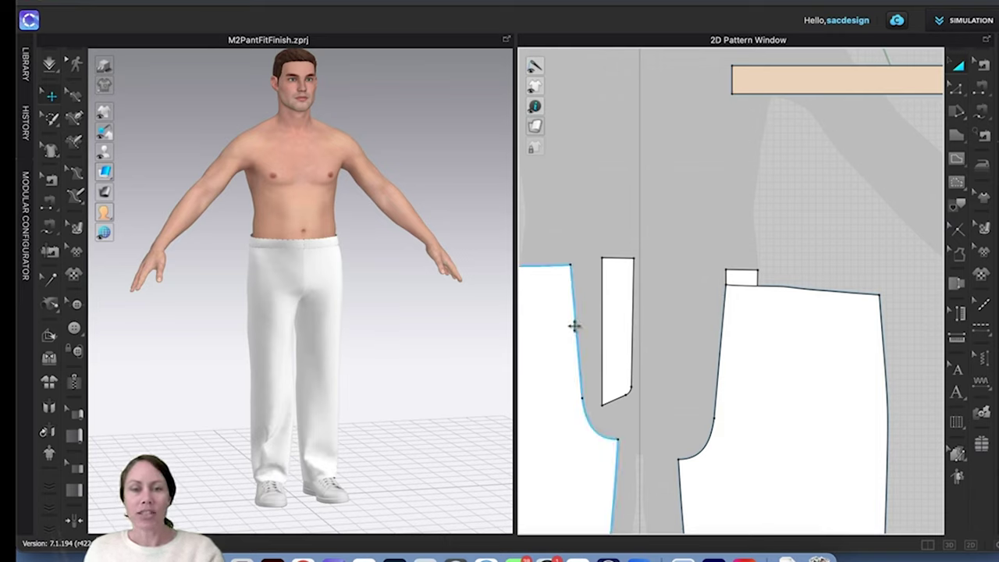
key("z")
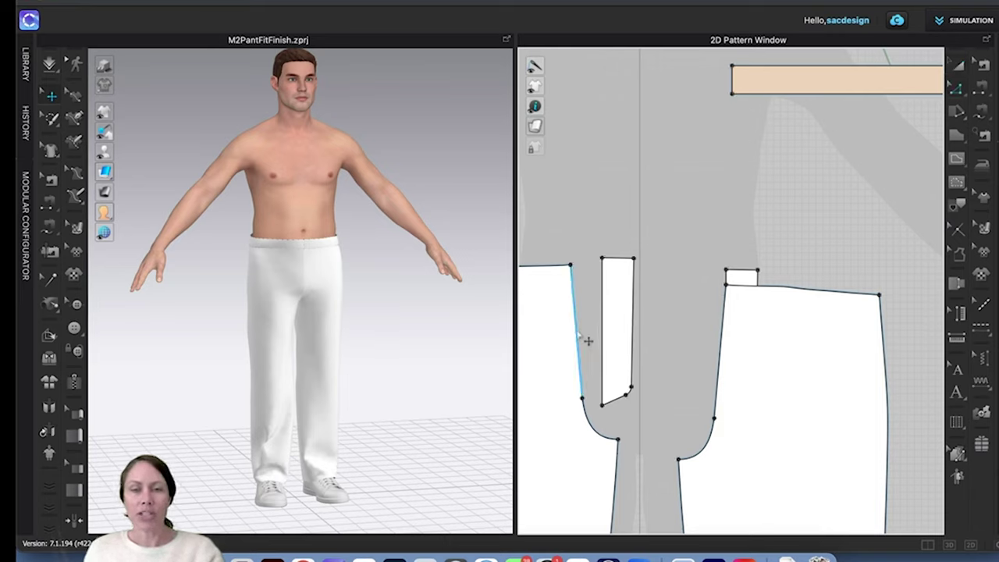
left_click(586, 334)
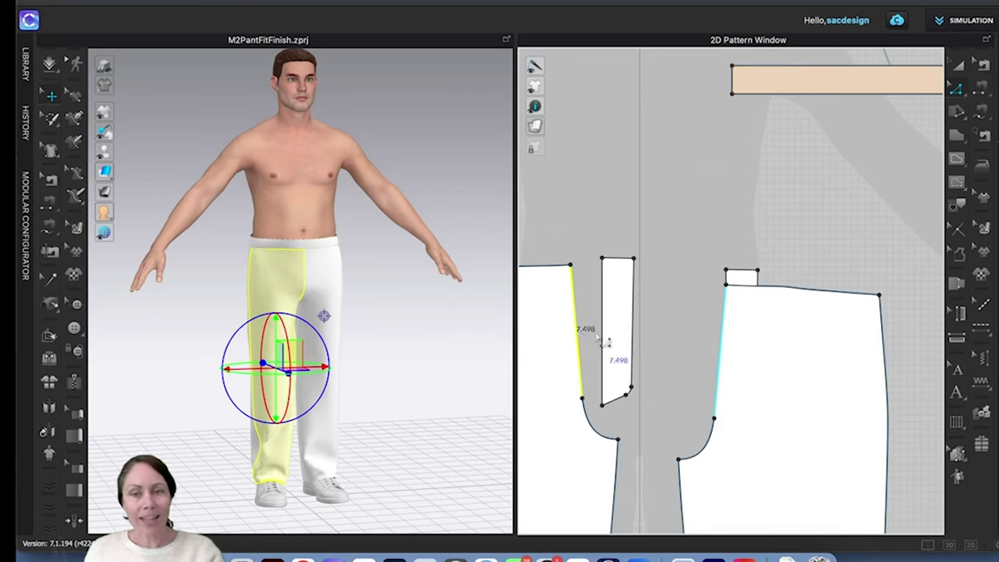
left_click(602, 306)
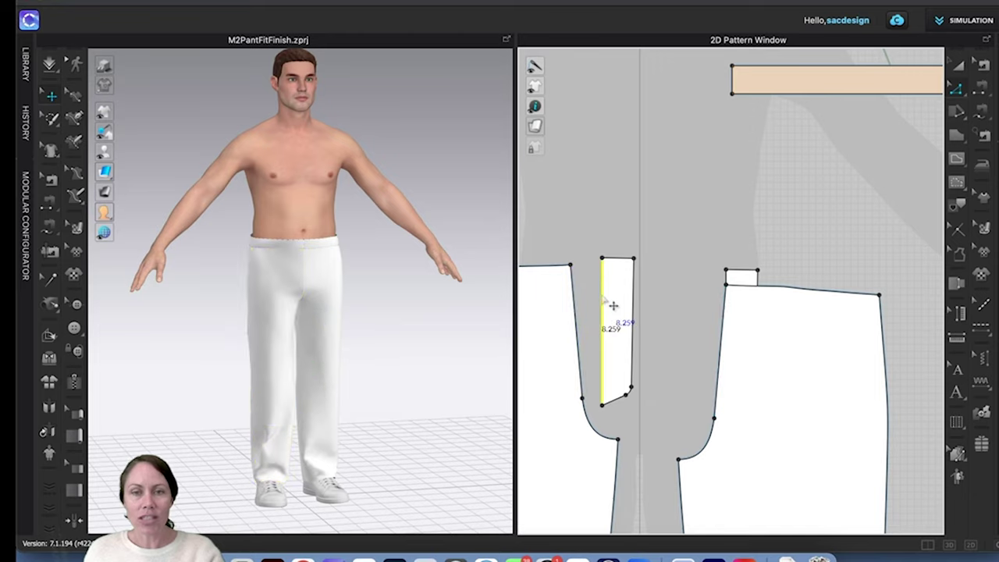
left_click(749, 164)
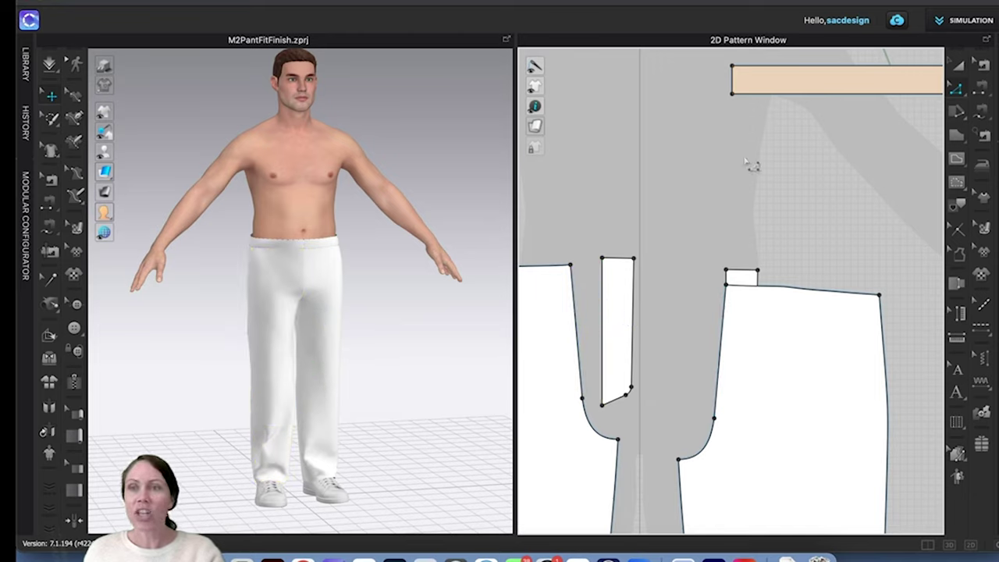
Step: Free-sew the left-hand fly piece's long straight edge to the left-hand front panel's rise, from the top corner down over a matching length
left_click(981, 116)
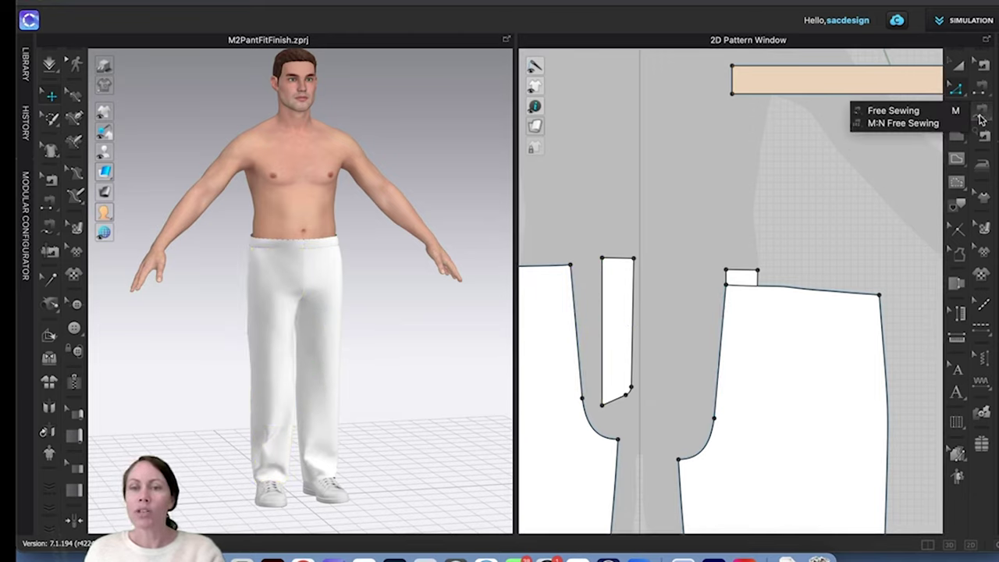
left_click(894, 110)
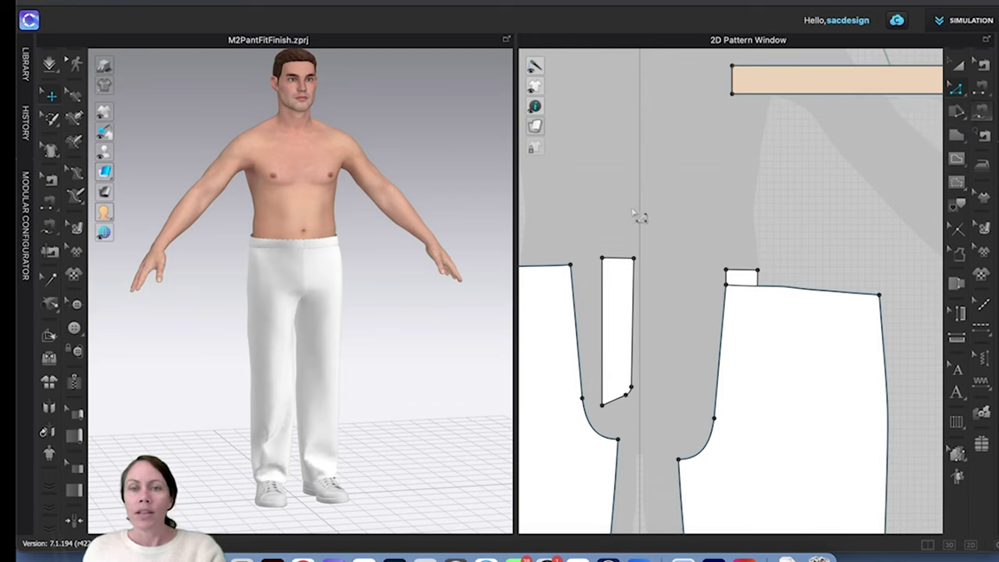
left_click(601, 258)
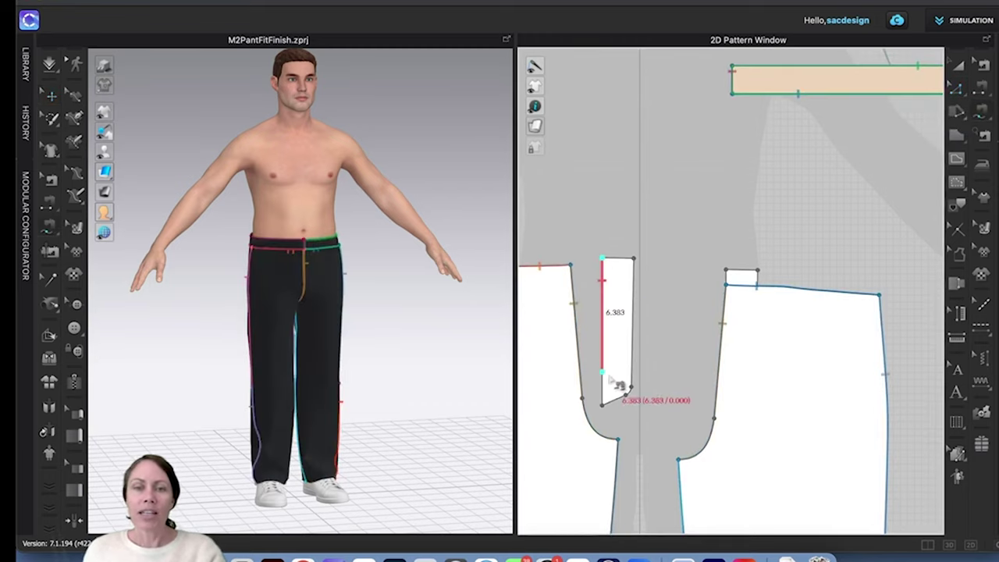
left_click(602, 403)
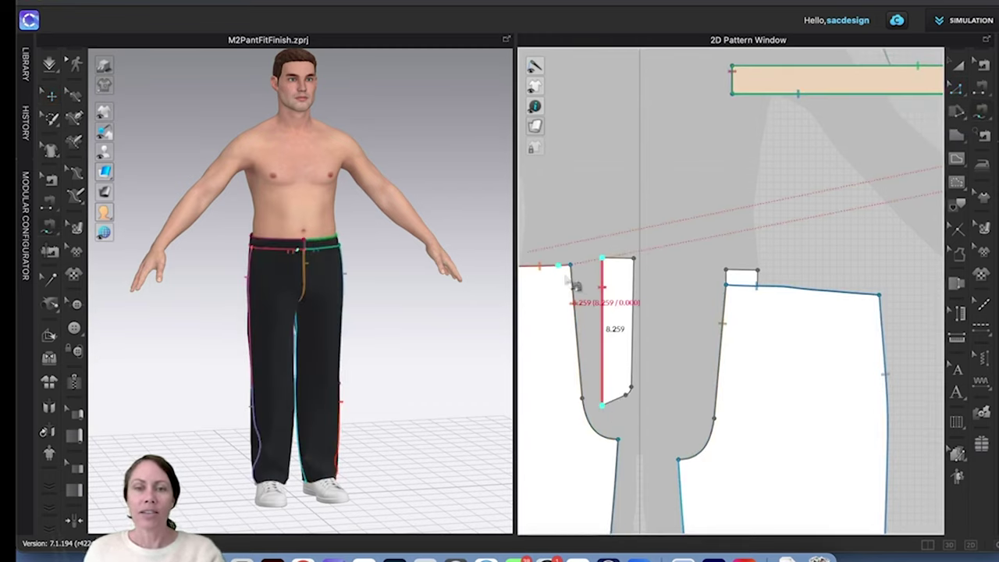
left_click(570, 268)
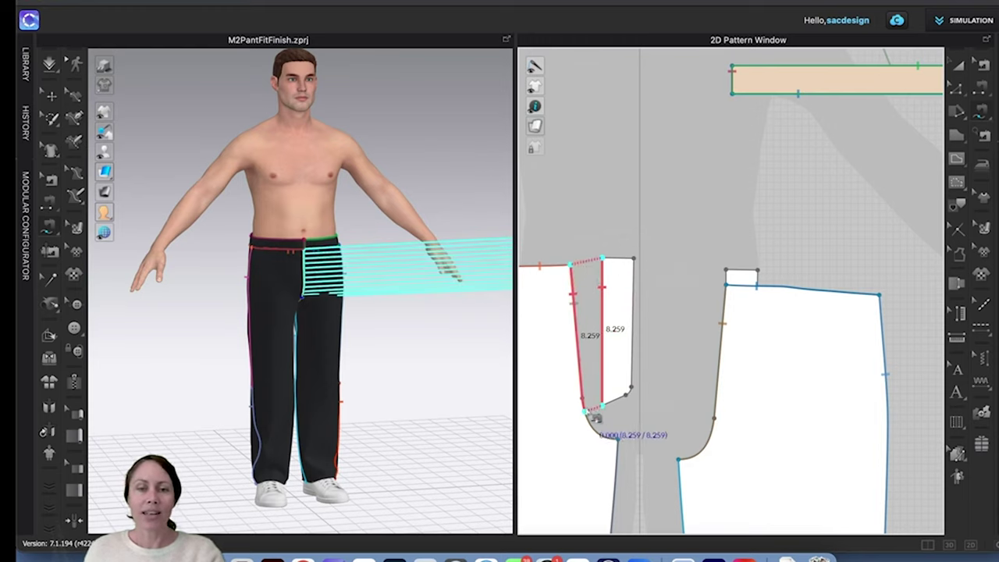
left_click(590, 415)
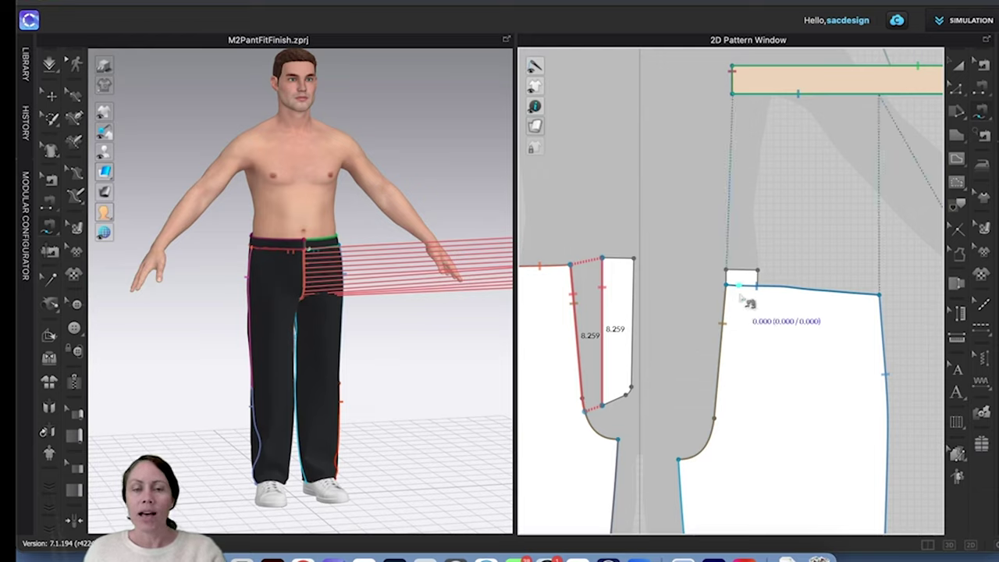
Step: Move the right-hand fly piece off its front panel into the empty space beside the panel's rise
key("a")
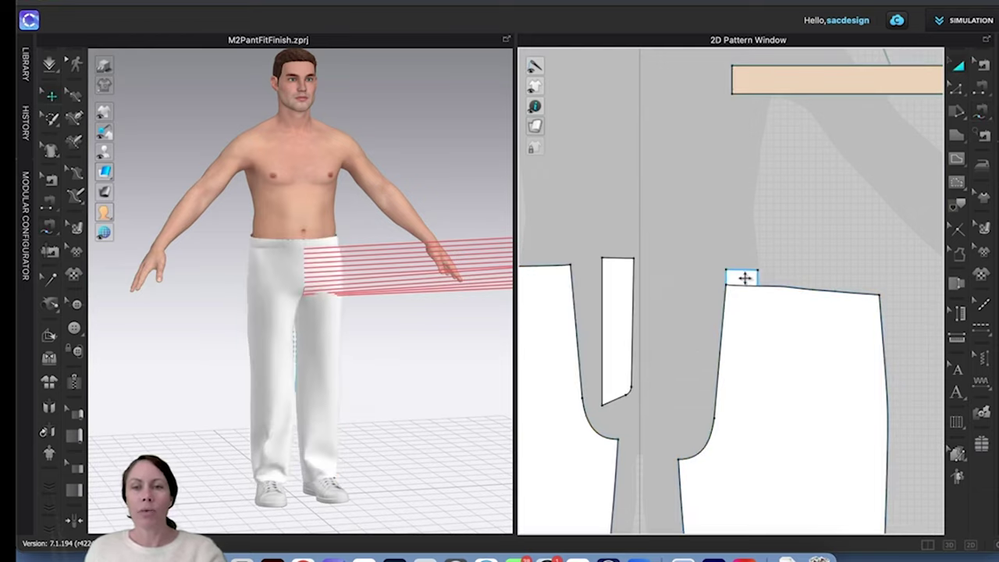
left_click(743, 277)
left_click_drag(744, 277, 699, 223)
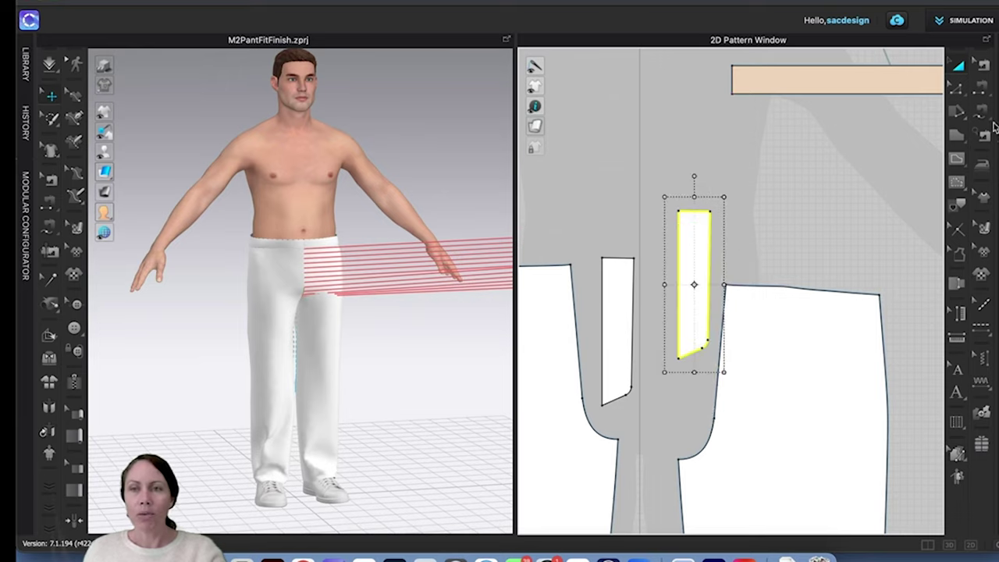
Step: Free-sew the right-hand fly piece's long straight edge to the right-hand front panel's rise, from the top corner down over a matching length
left_click(980, 113)
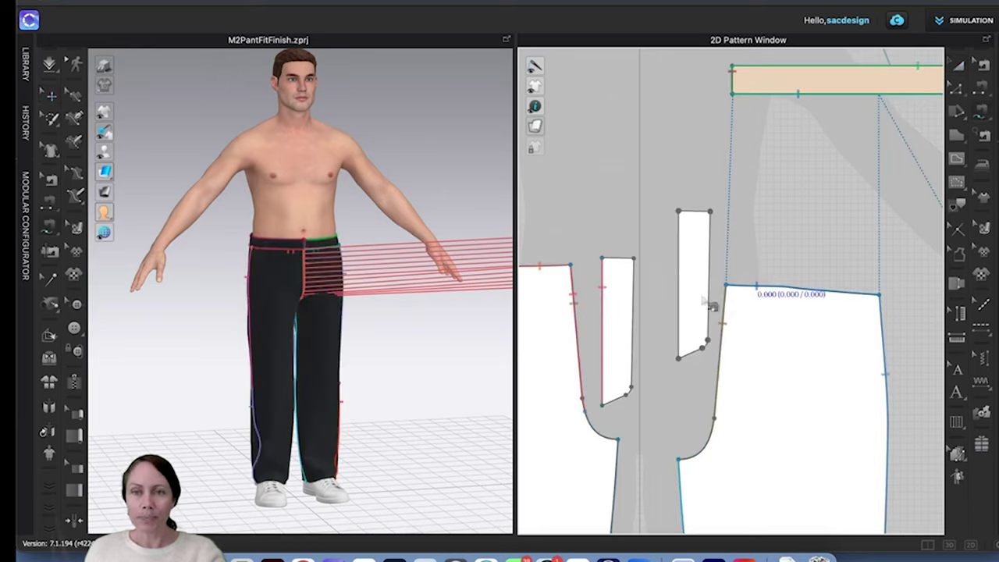
left_click(679, 213)
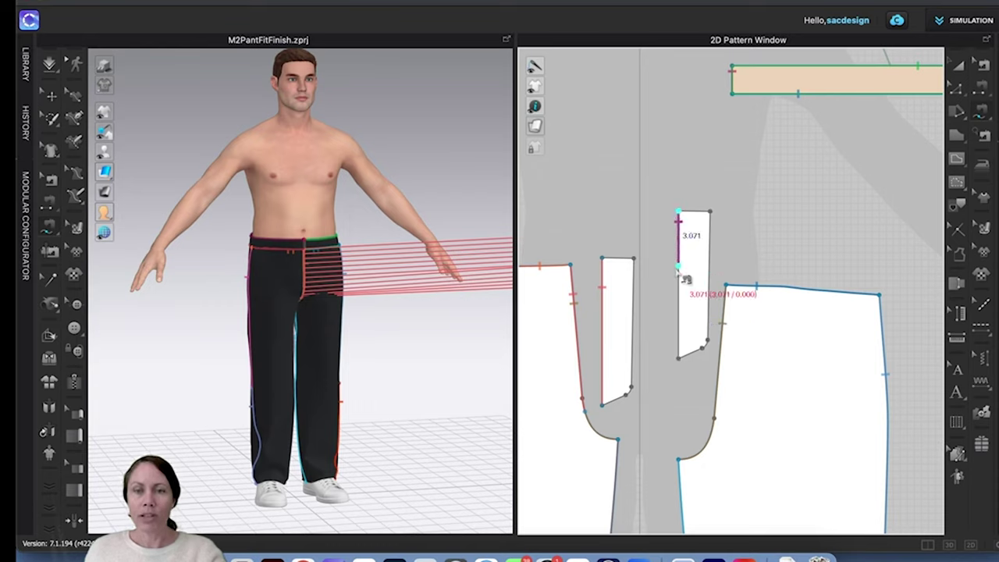
left_click(679, 359)
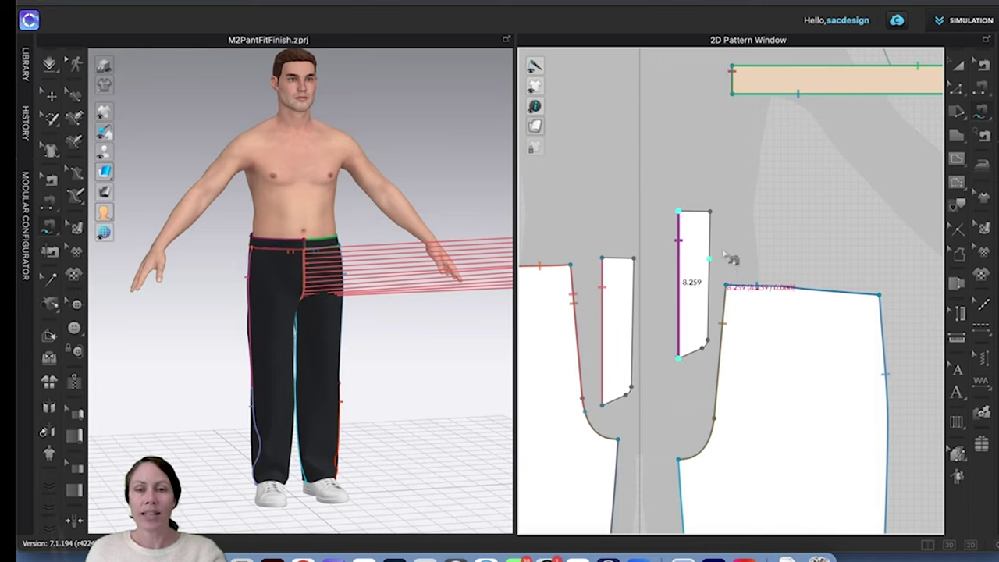
left_click(726, 287)
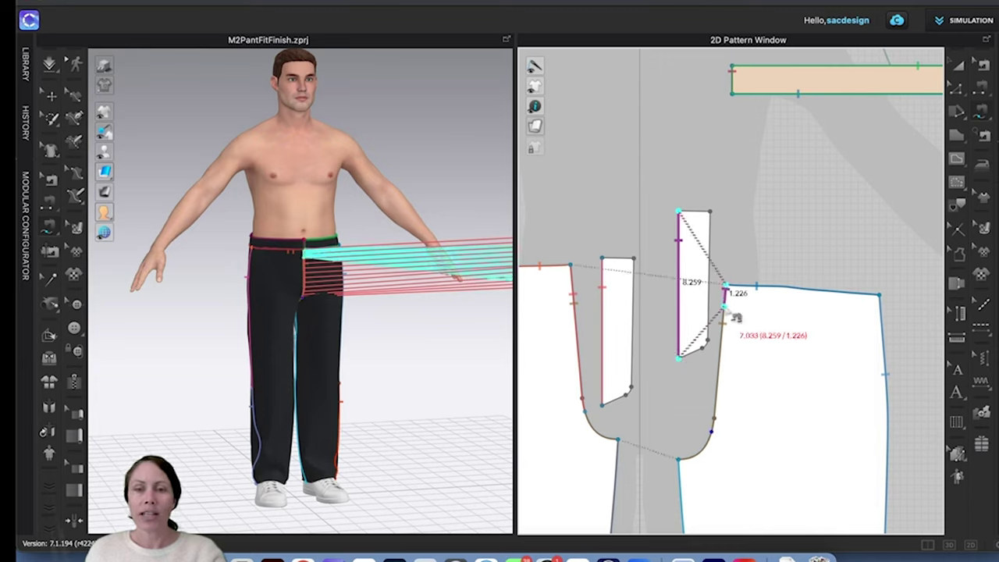
key("BackSpace")
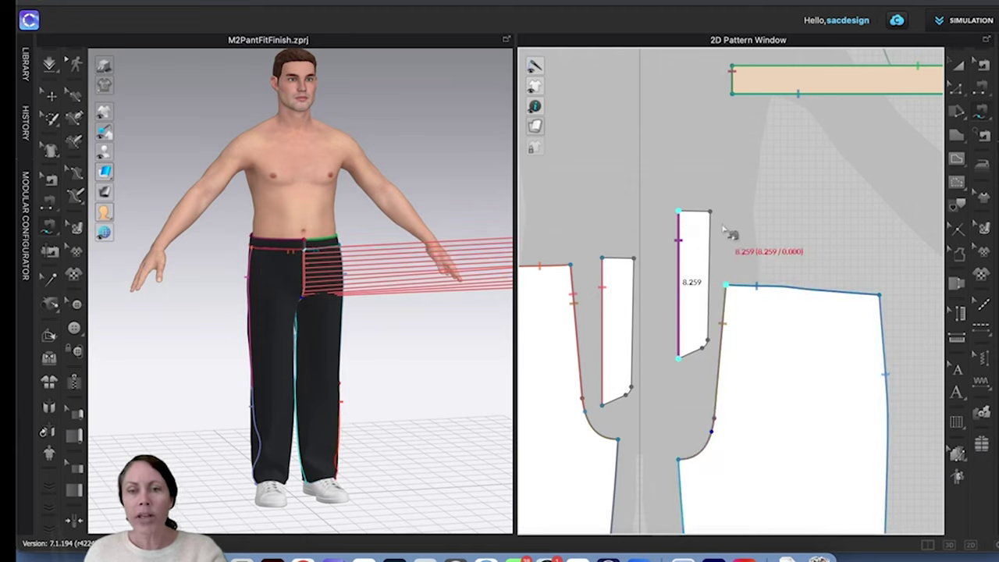
left_click(727, 287)
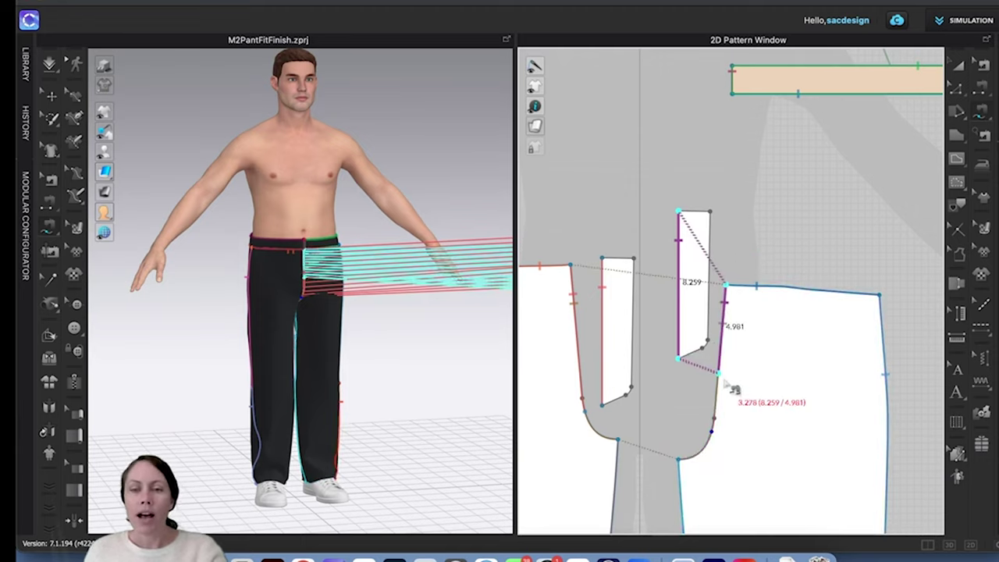
left_click(715, 433)
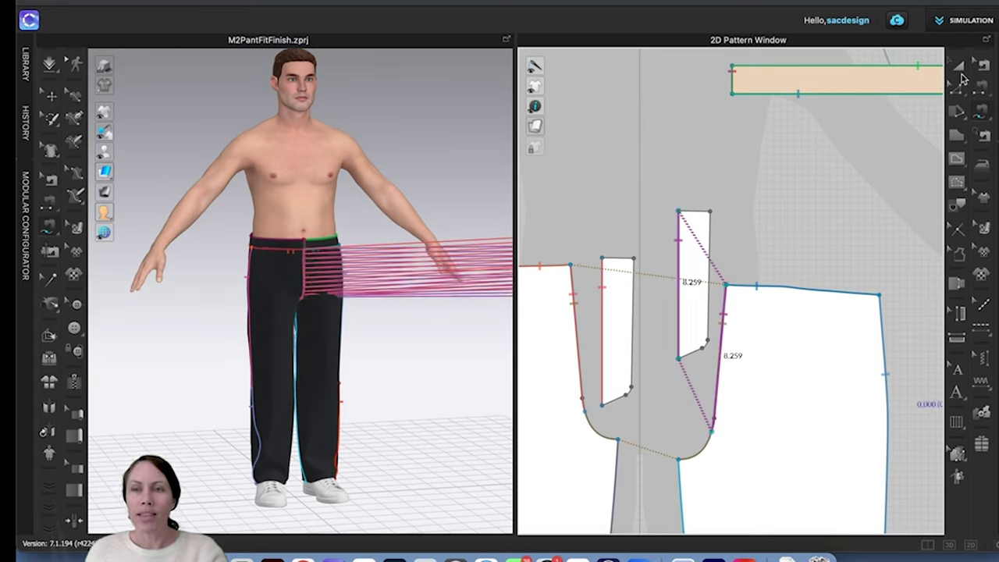
Step: Superimpose the right-hand fly piece under its front panel on the avatar
left_click(960, 68)
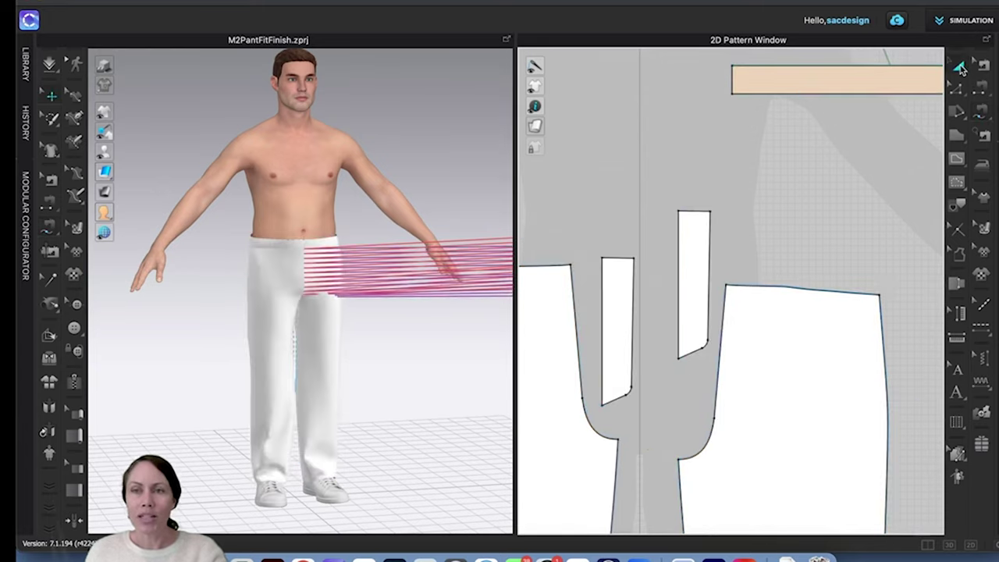
left_click(695, 266)
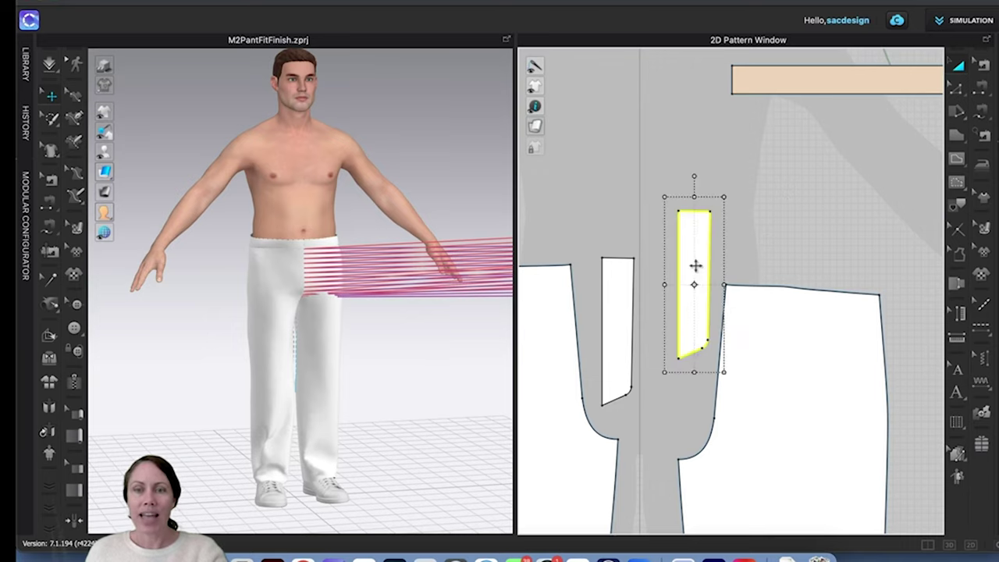
scroll(452, 295, "down", 5)
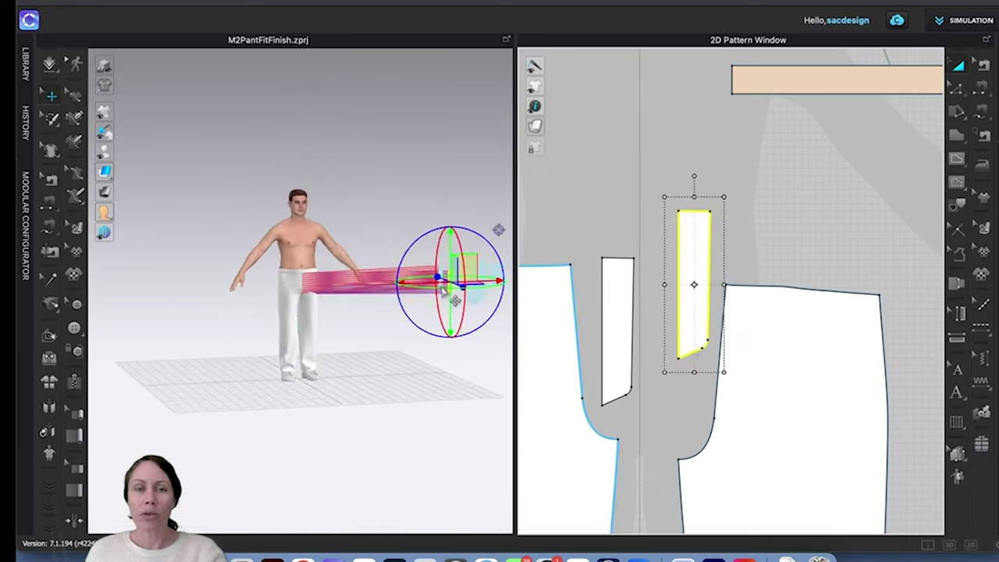
right_click_drag(426, 293, 449, 287)
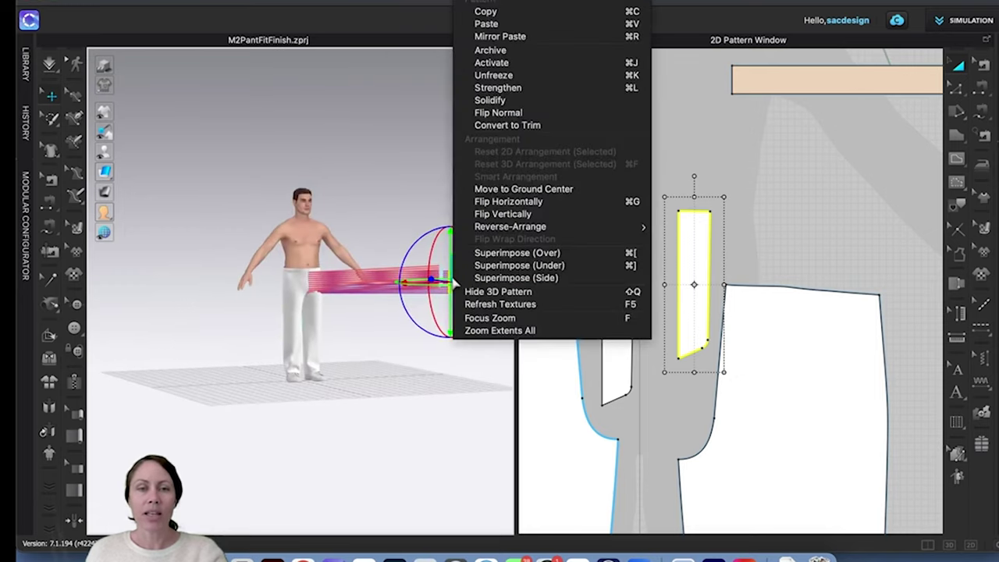
right_click(452, 285)
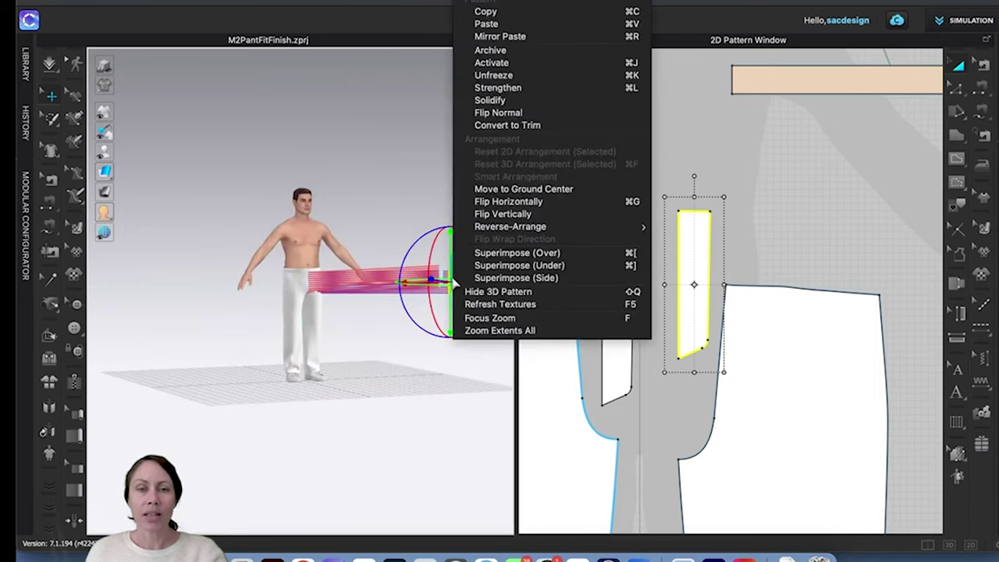
left_click(525, 266)
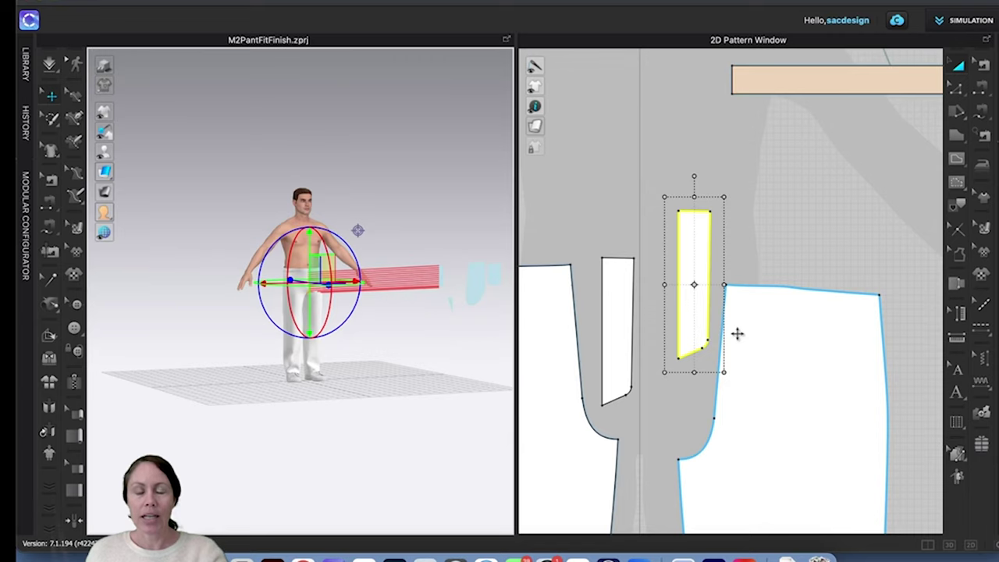
Step: Segment-sew the outer side edges of the two fly pieces to each other
left_click(608, 315)
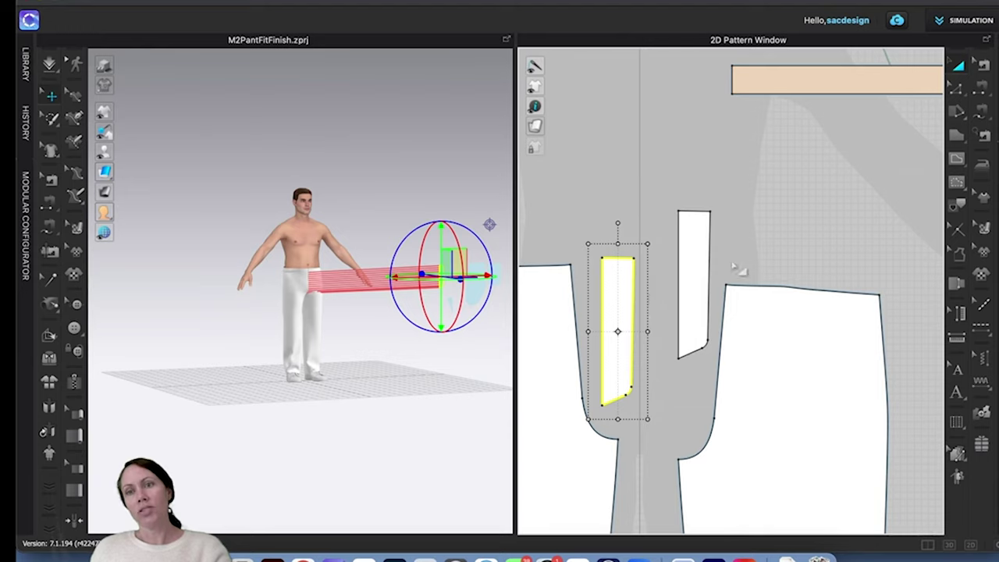
left_click(980, 90)
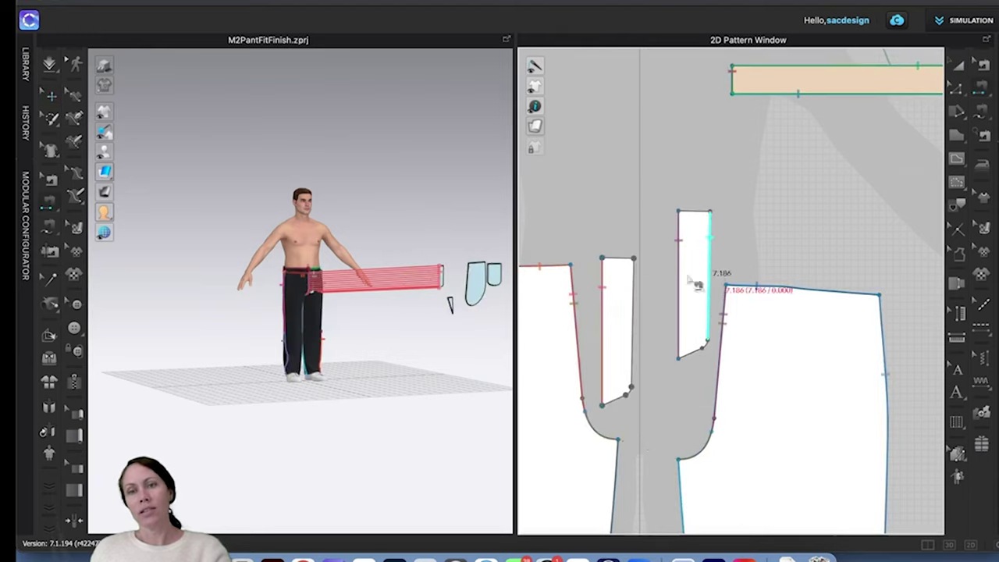
left_click(633, 312)
left_click(709, 248)
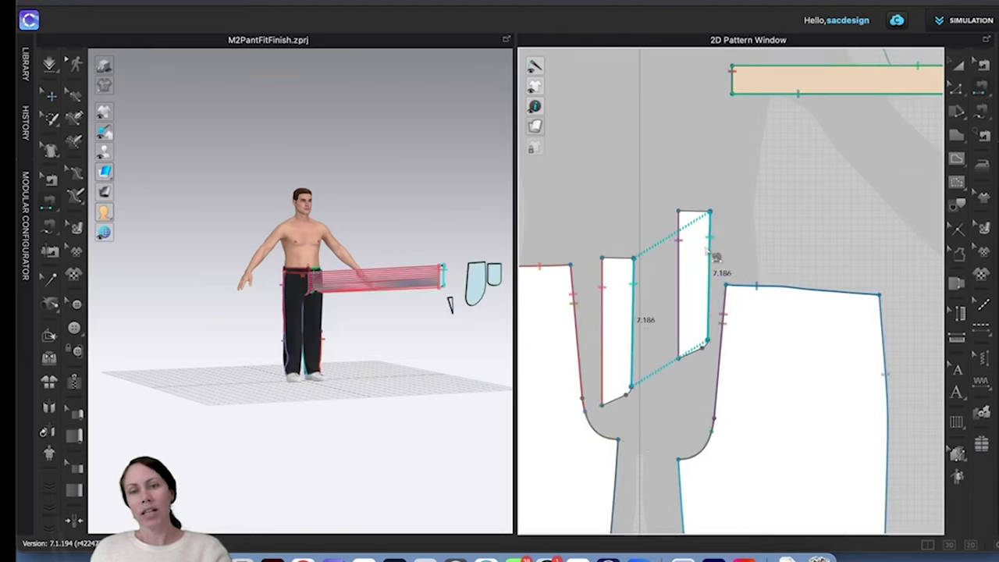
Step: Set the simulation layer to 1 for the right-hand front panel together with the right-hand fly piece
left_click(964, 68)
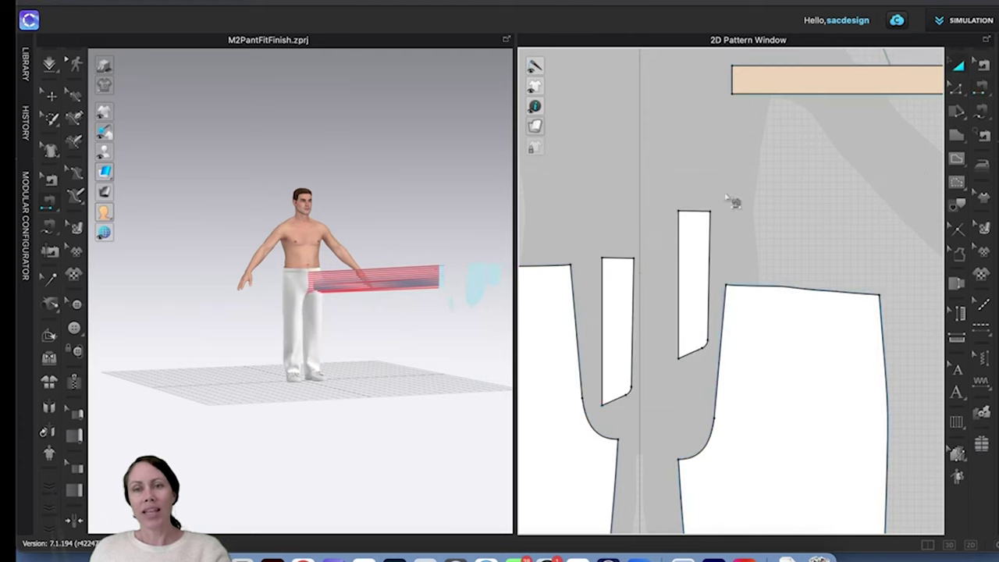
left_click(611, 300)
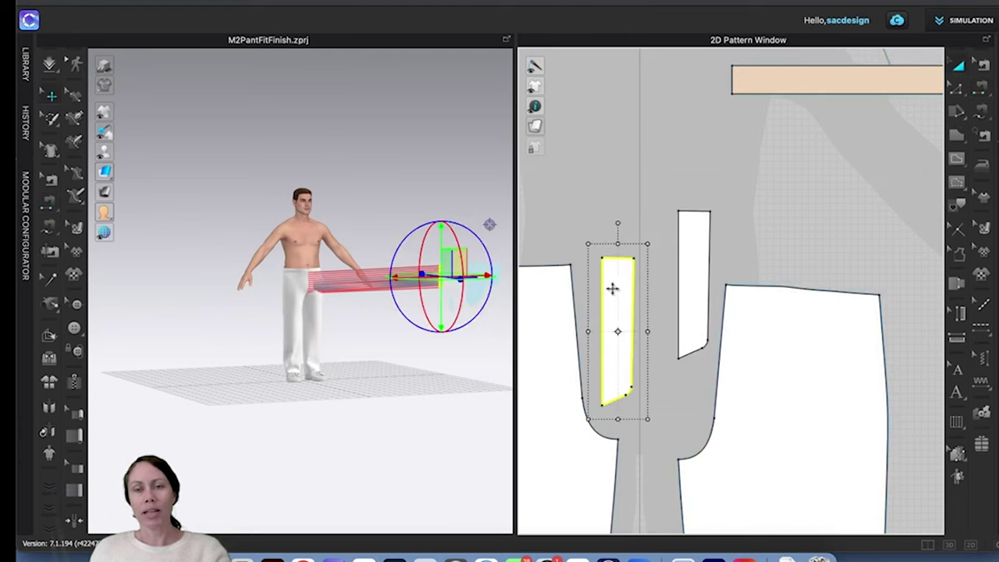
left_click(699, 236)
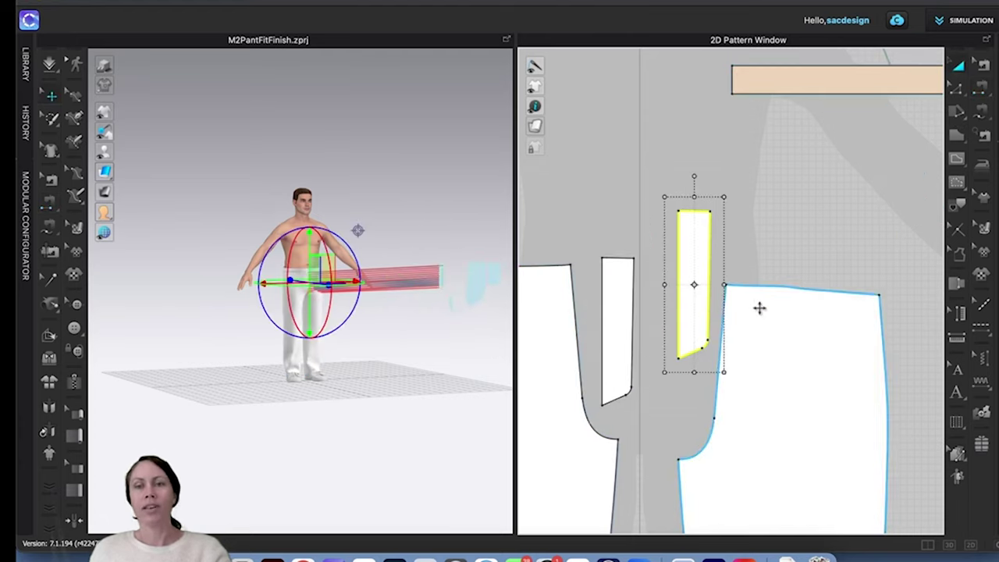
left_click(759, 308)
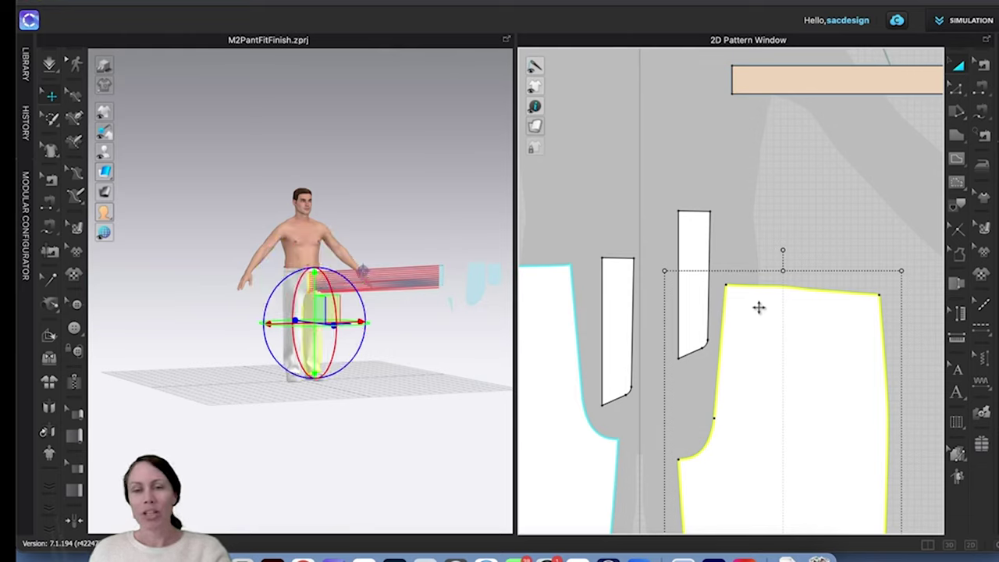
left_click(690, 293, "shift")
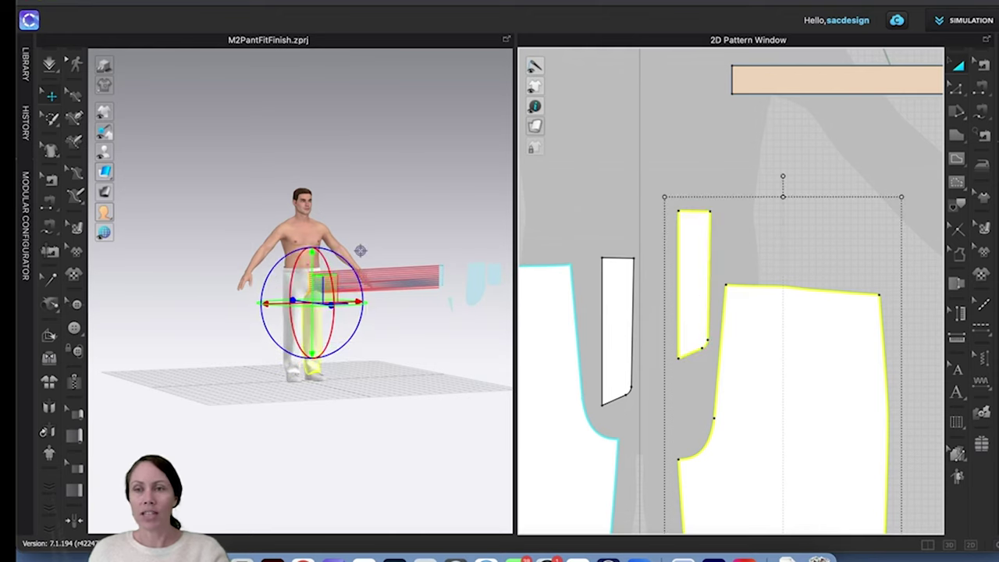
left_click(997, 172)
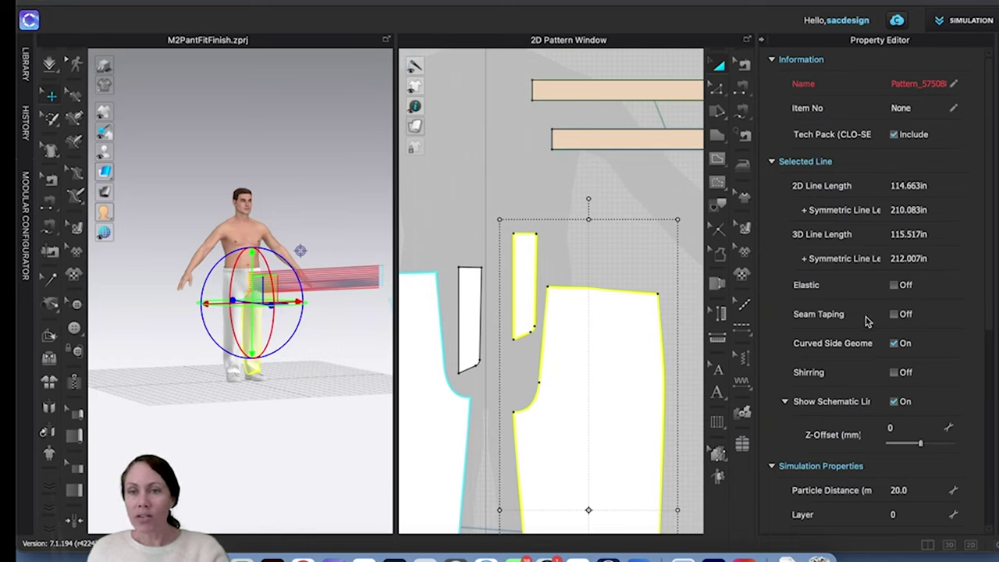
scroll(865, 320, "down", 8)
scroll(864, 319, "down", 2)
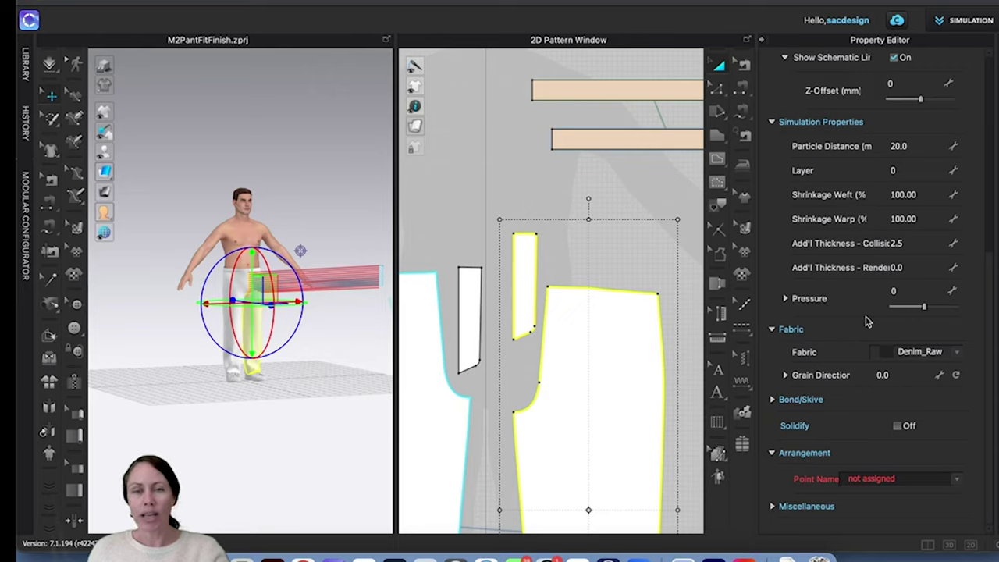
scroll(864, 319, "up", 6)
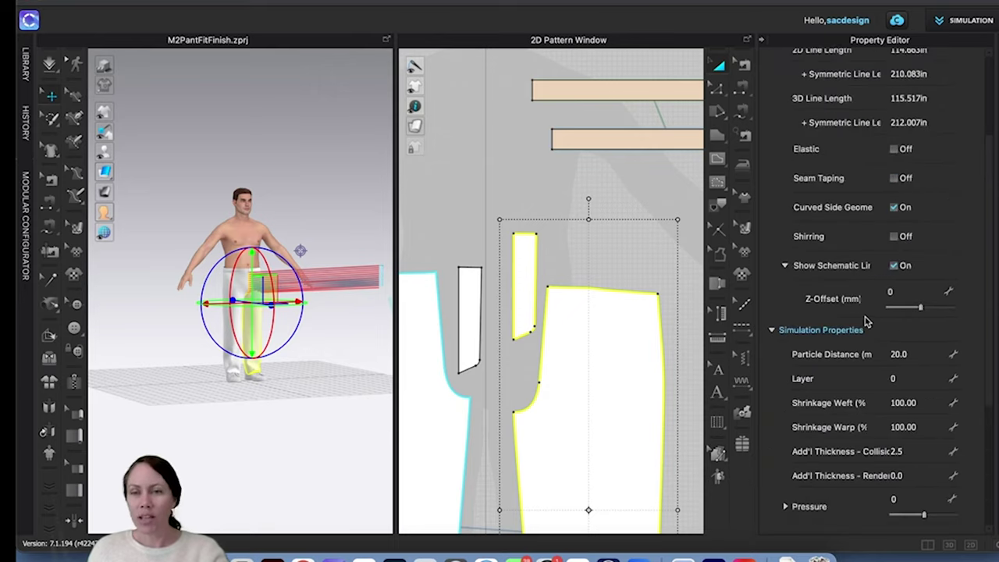
scroll(865, 320, "up", 4)
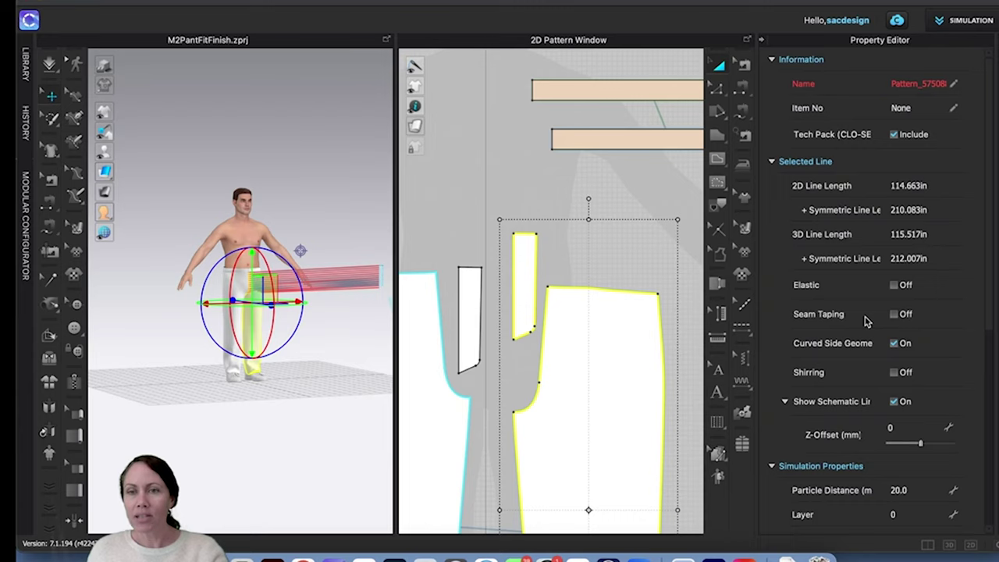
left_click(770, 162)
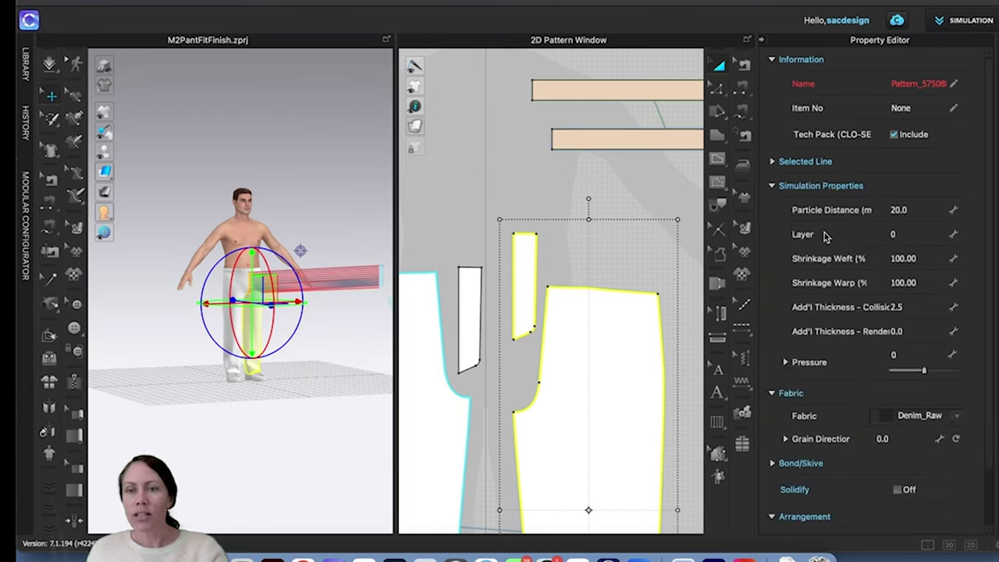
left_click(905, 232)
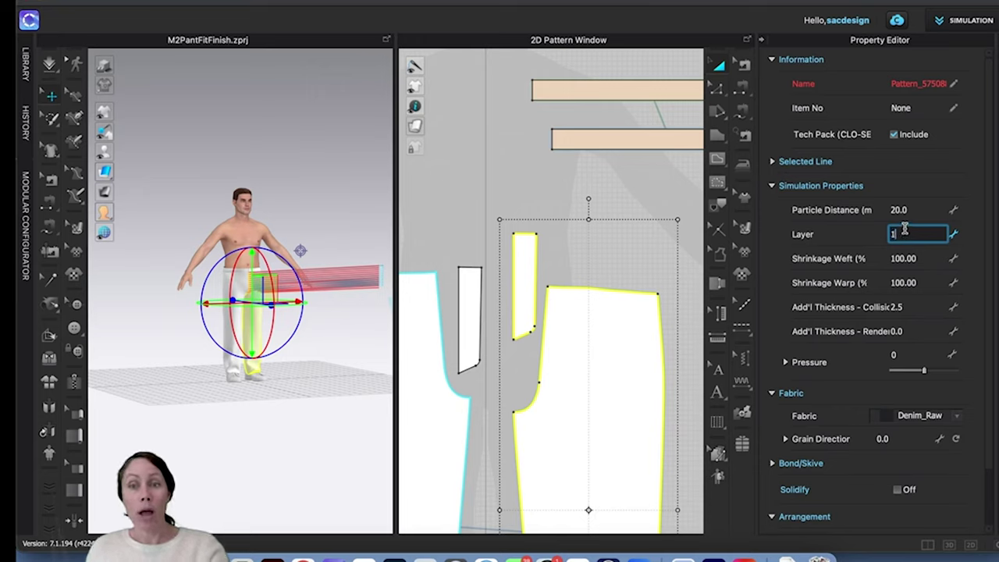
key("Return")
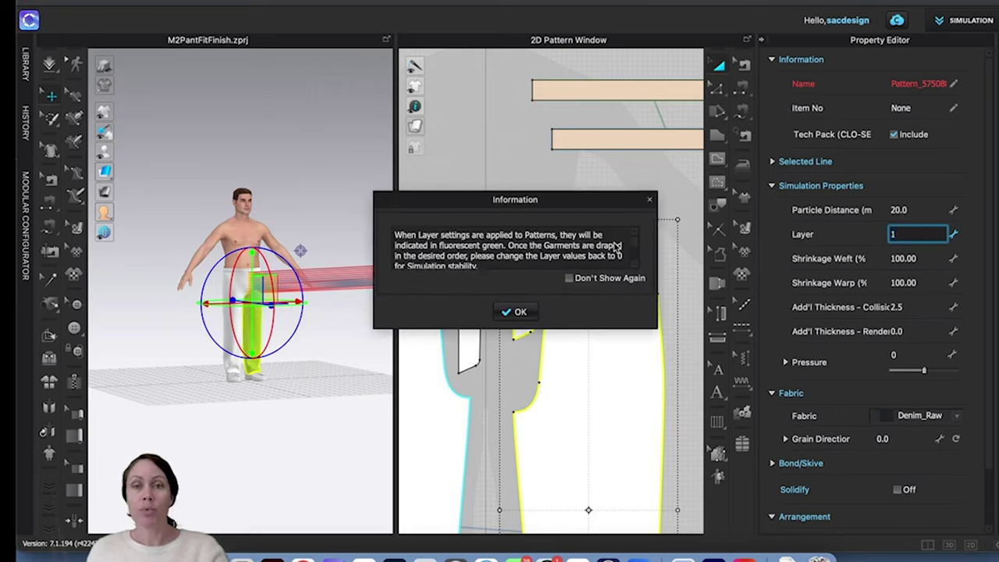
left_click(514, 312)
left_click(436, 335)
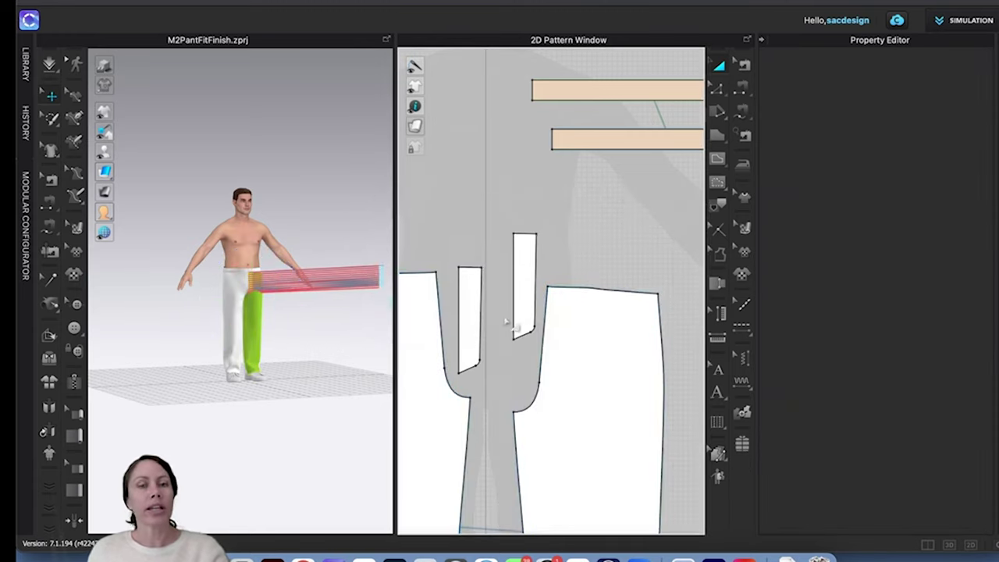
left_click(481, 321)
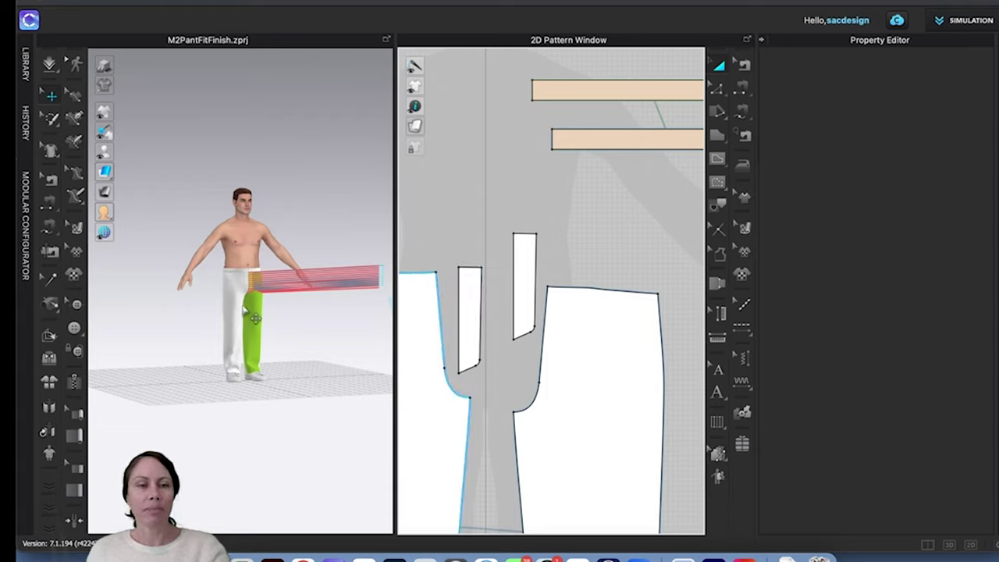
Step: Run the simulation briefly, stop it, and unfreeze both fly pieces together
key("space")
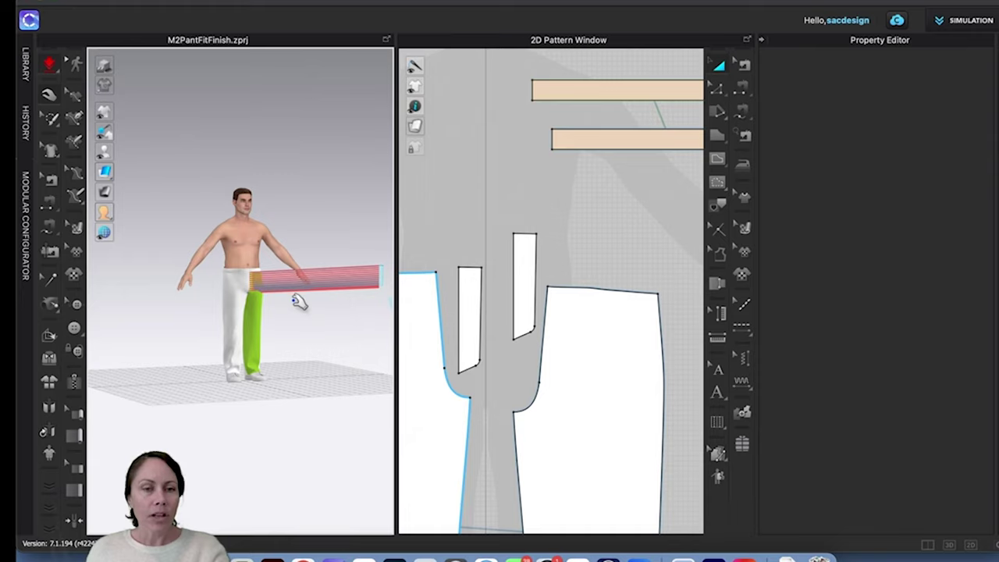
key("space")
scroll(299, 303, "down", 5)
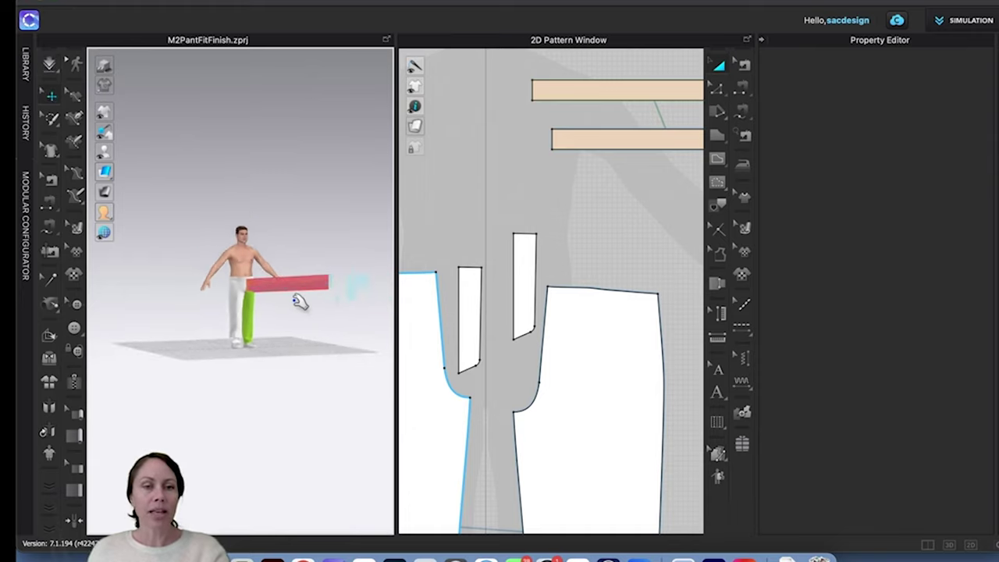
scroll(335, 287, "up", 8)
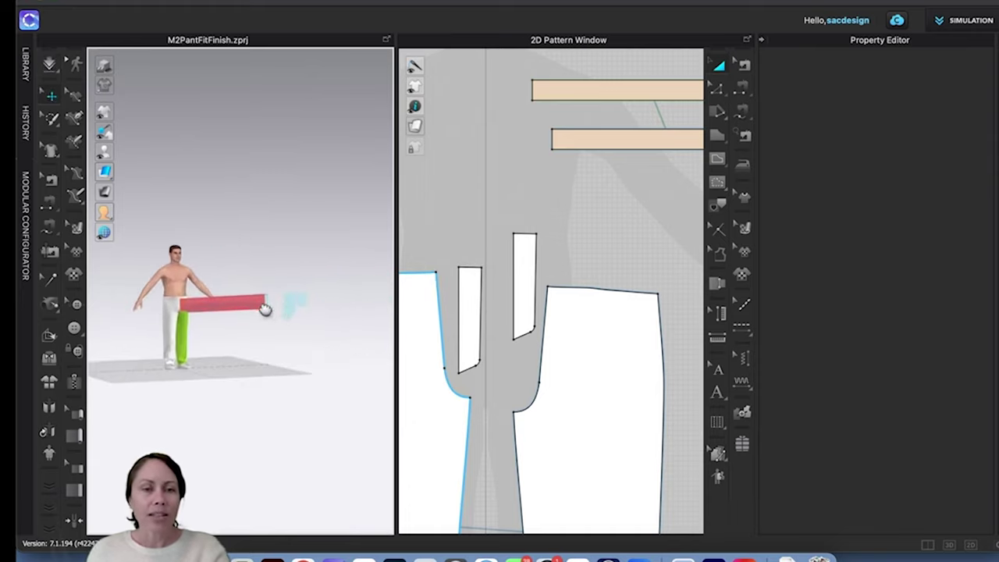
scroll(306, 326, "up", 2)
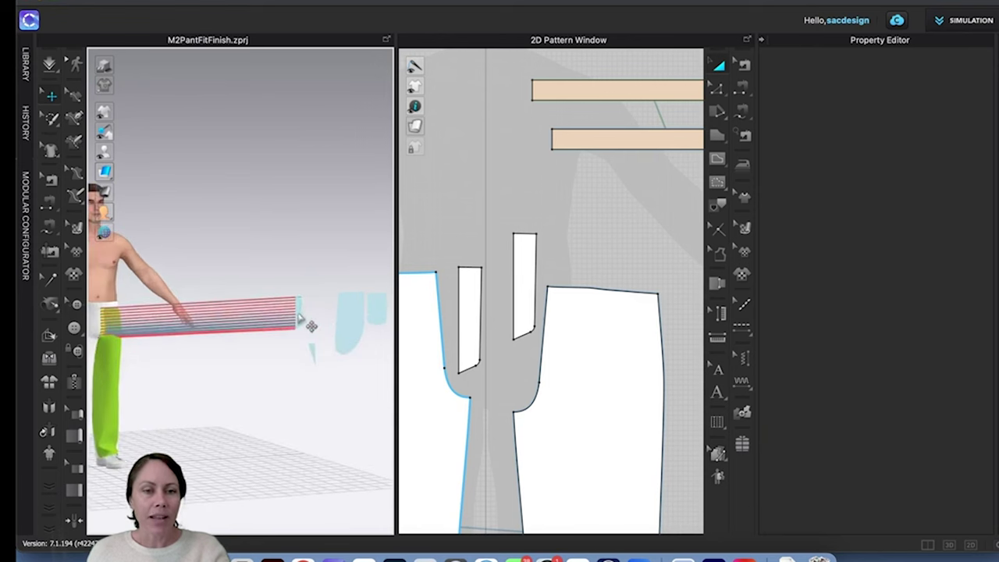
left_click(309, 325)
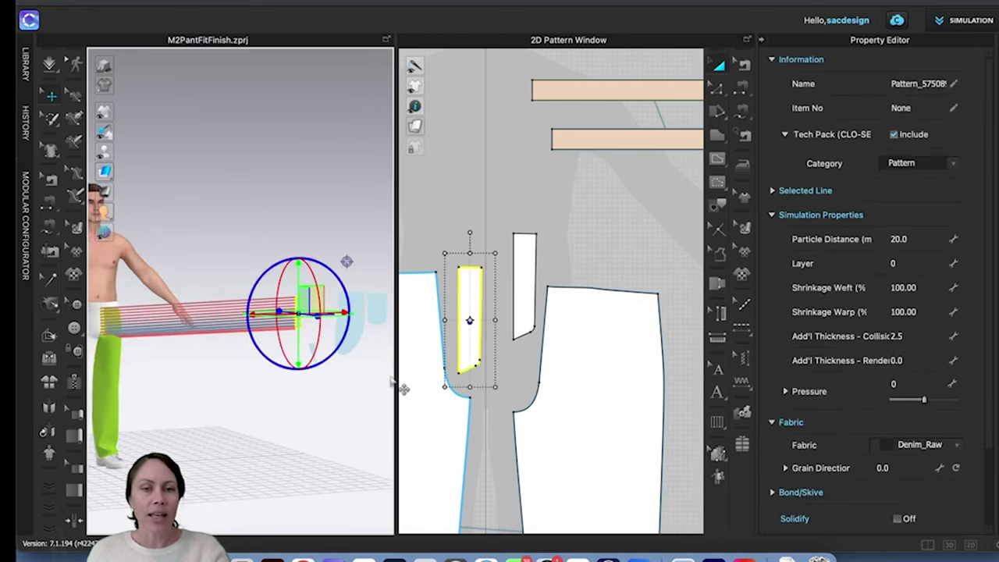
scroll(543, 322, "down", 2)
left_click(539, 305, "shift")
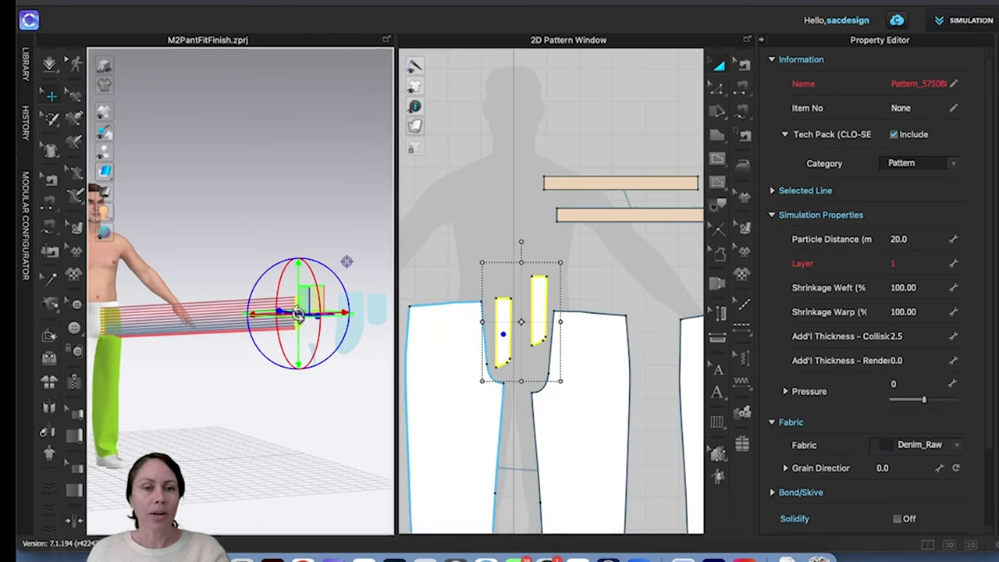
right_click(297, 314)
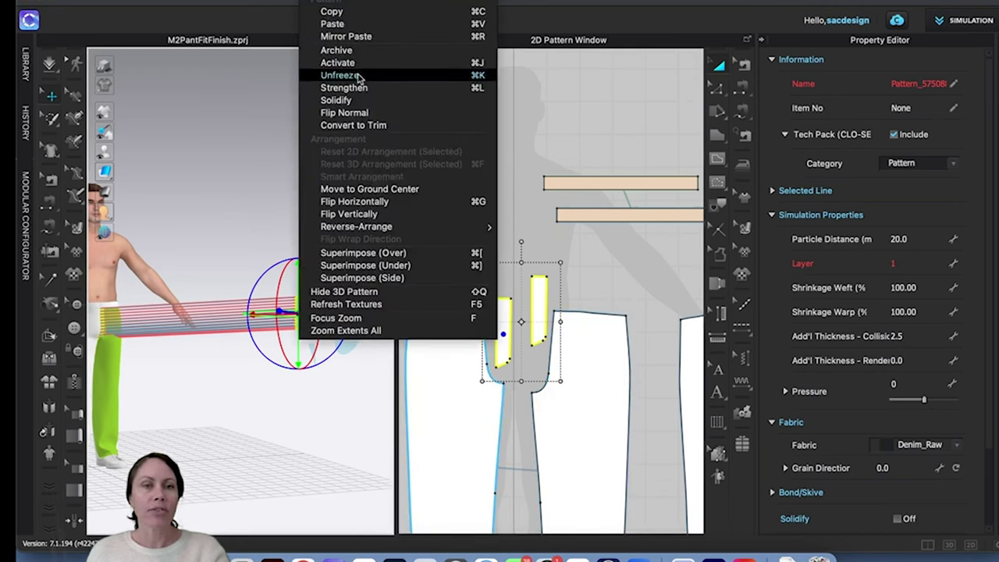
left_click(357, 77)
Step: Try to simulate the pants with the unfrozen fly pieces, tugging the waist of the right-hand front panel and the waistband into place
key("space")
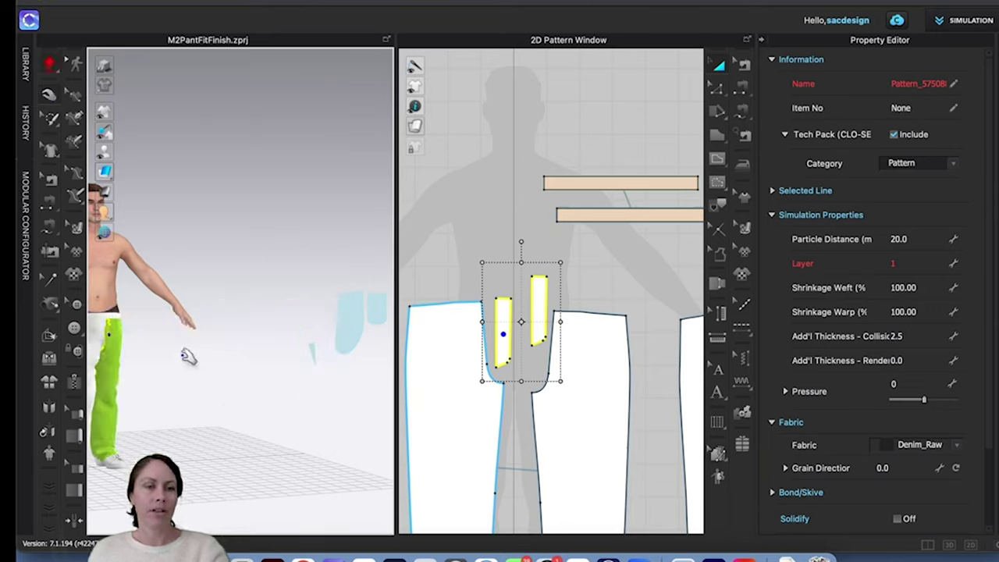
left_click(117, 295)
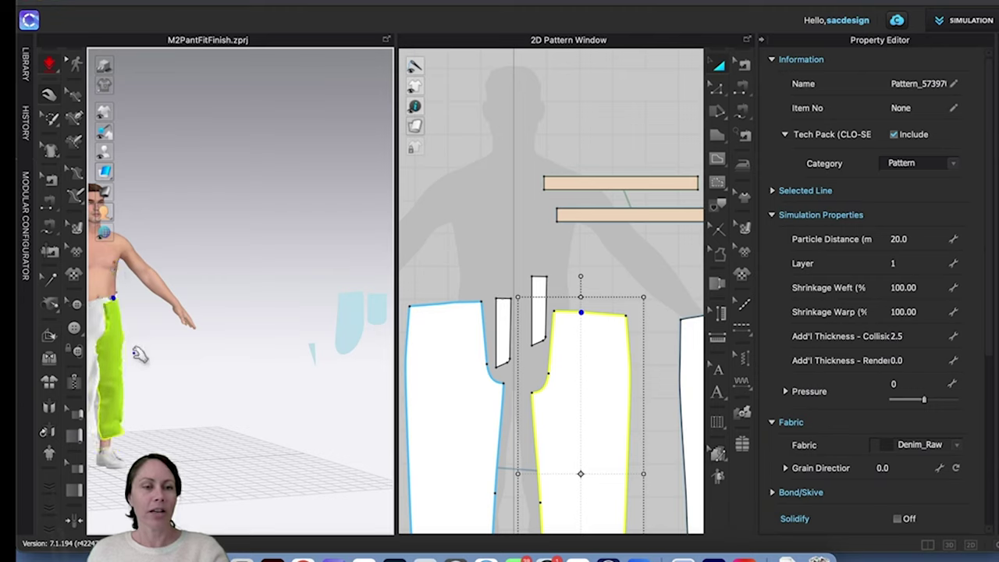
middle_click_drag(138, 356, 263, 346)
left_click(197, 304)
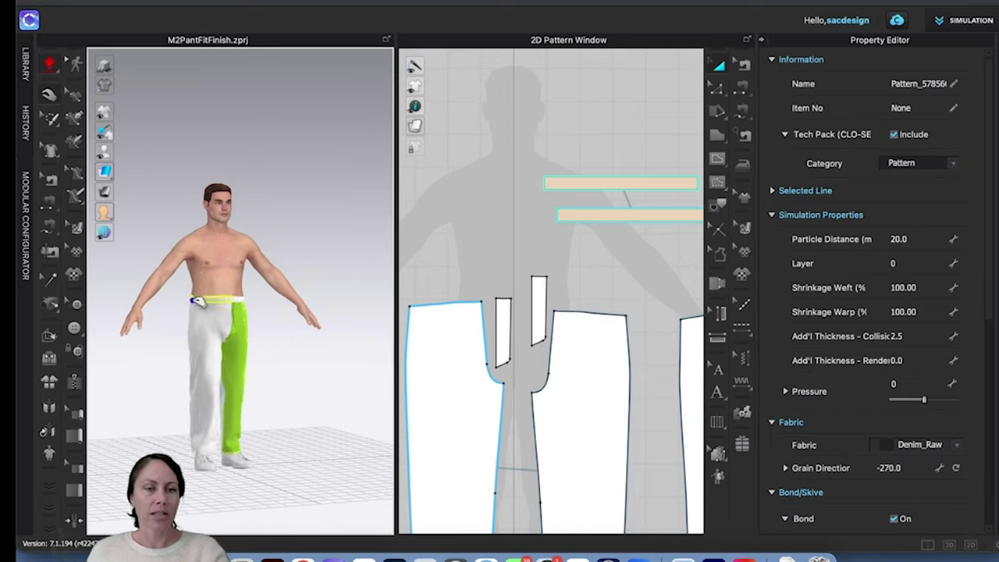
left_click(321, 420)
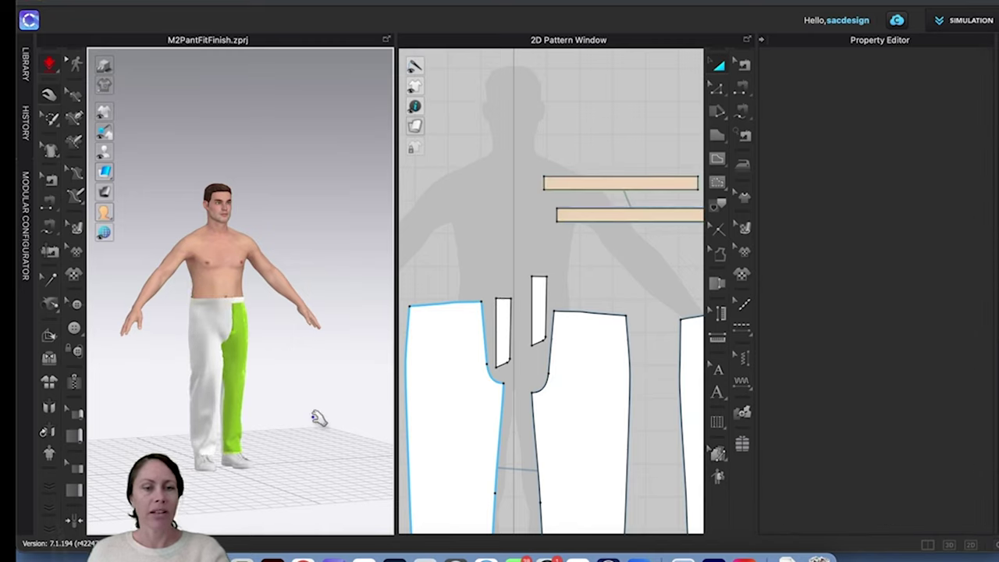
right_click_drag(252, 408, 290, 414)
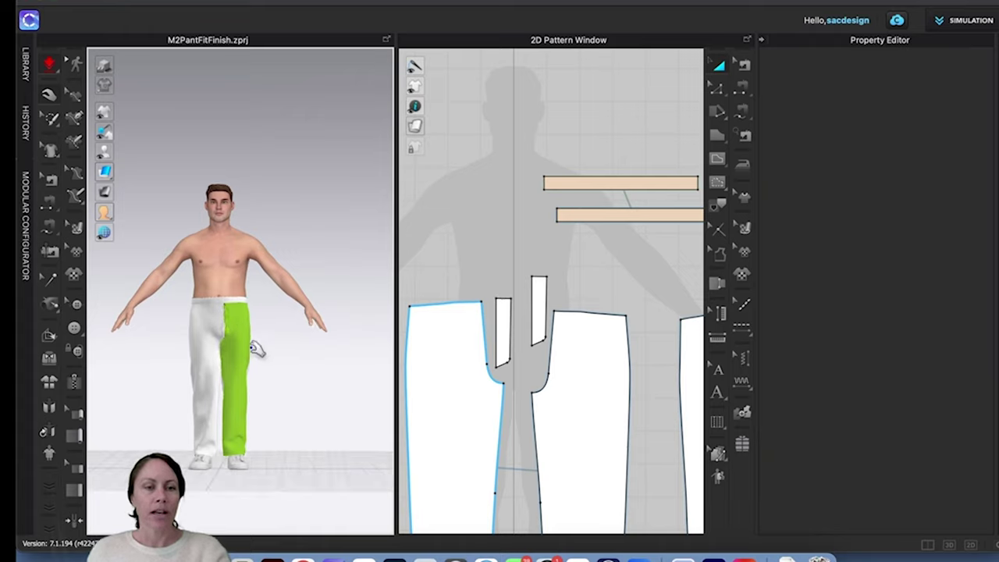
scroll(259, 359, "up", 5)
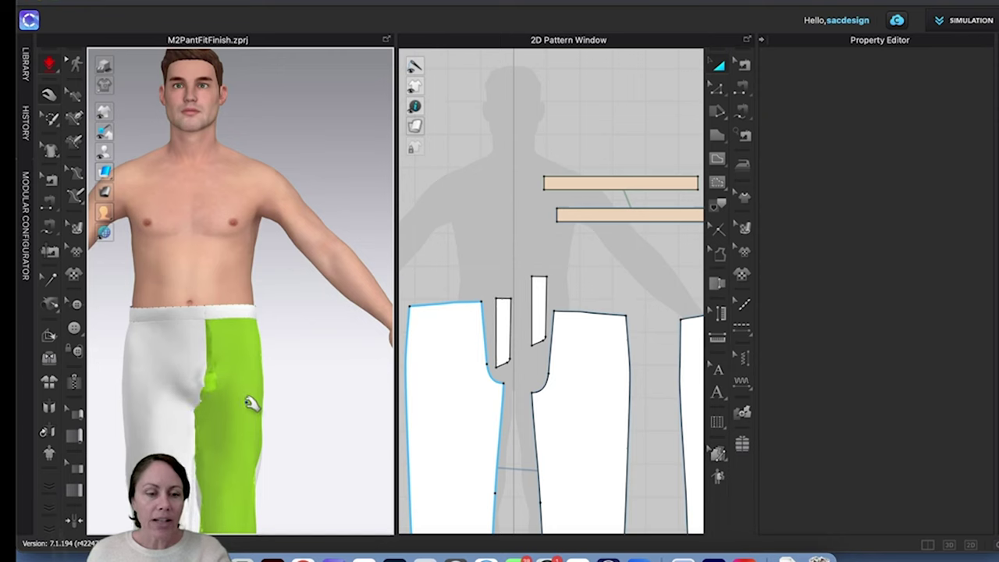
Step: Undo the simulated drape of the pants and fly pieces
key("super+z")
key("super+z")
key("super+z")
key("super+z")
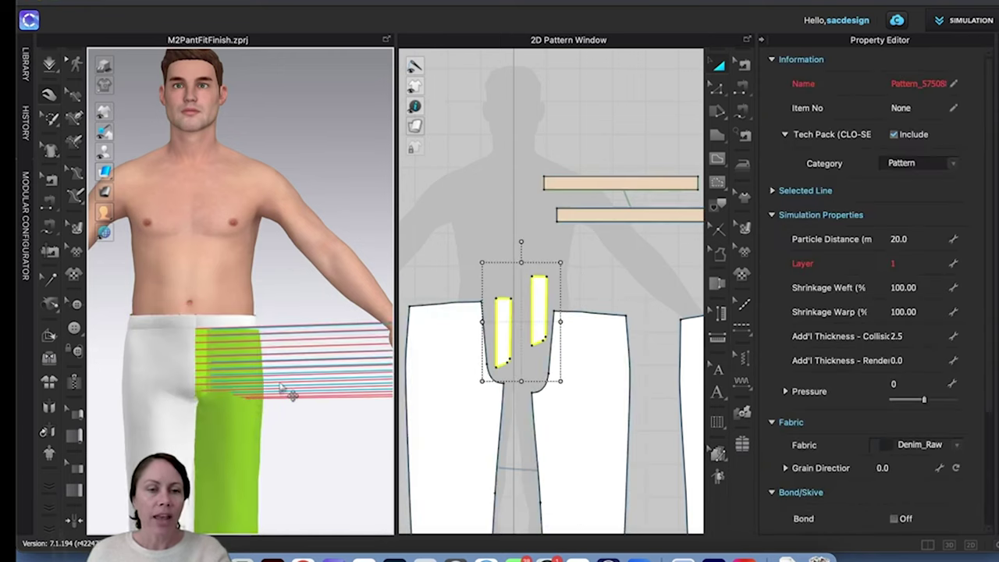
Step: Place the left-hand fly piece at the avatar's front-centre body arrangement point at hip level
scroll(285, 390, "down", 5)
middle_click_drag(231, 418, 183, 419)
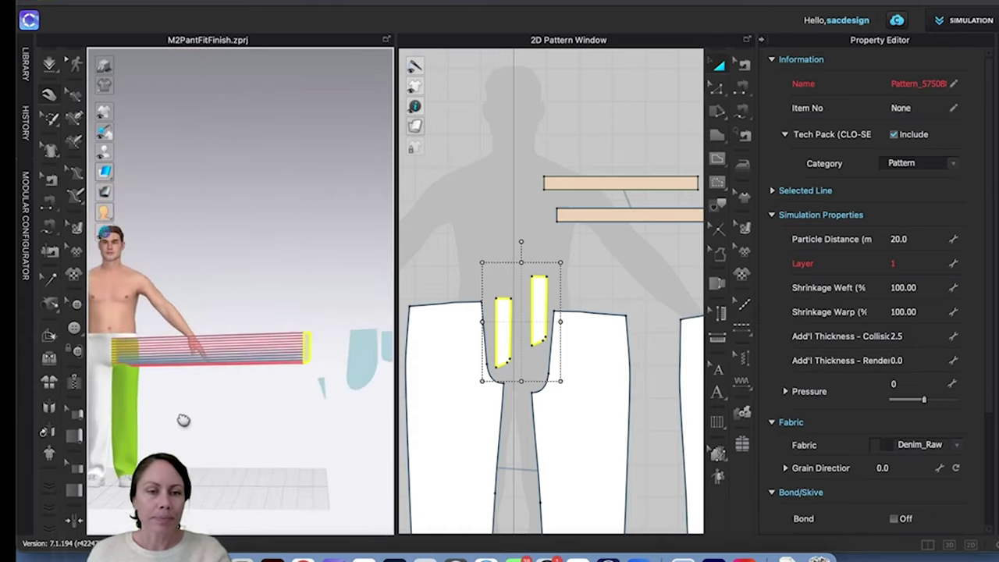
left_click(294, 261)
scroll(317, 359, "up", 5)
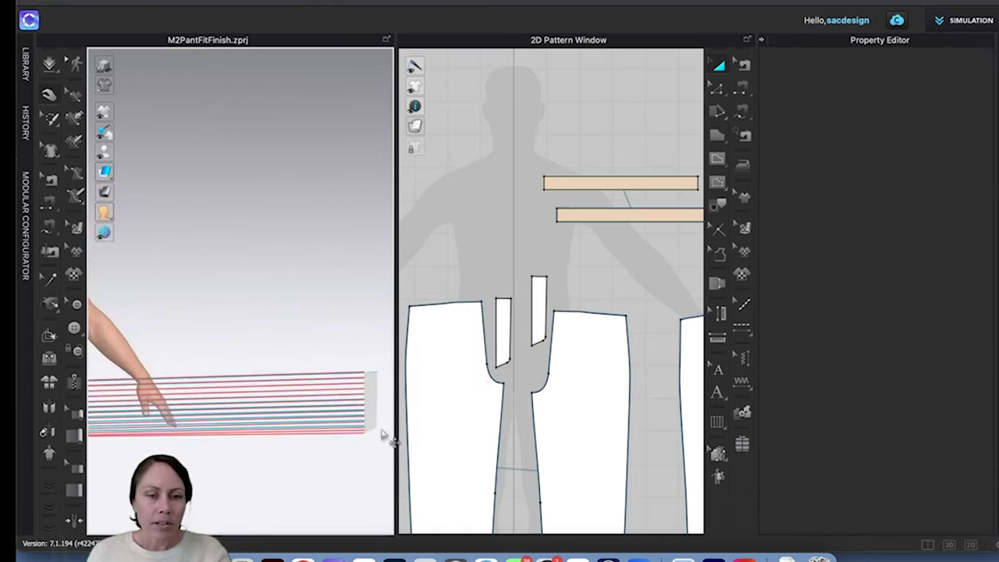
left_click(380, 415)
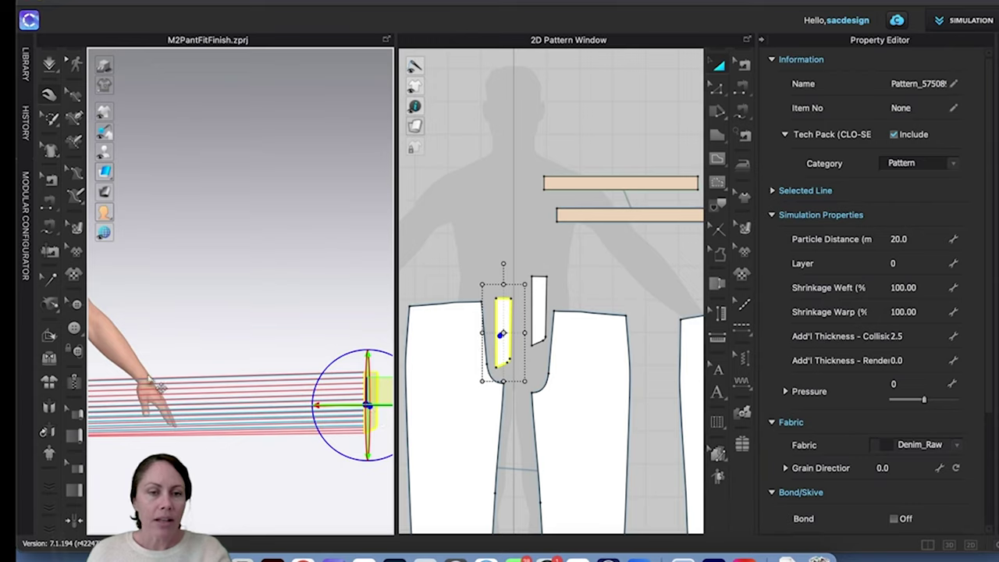
middle_click_drag(179, 394, 305, 356)
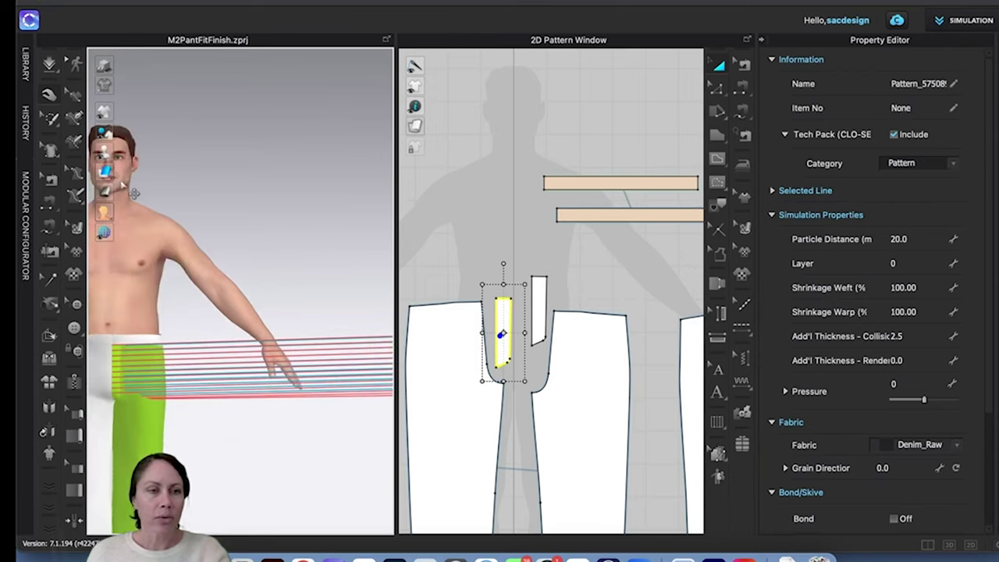
mouse_move(105, 152)
left_click(156, 159)
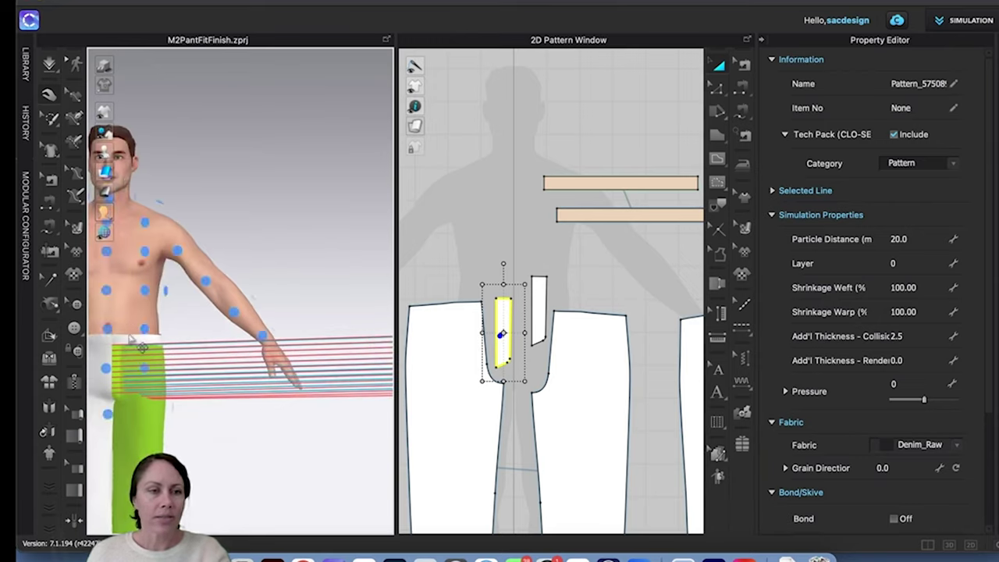
left_click(140, 390)
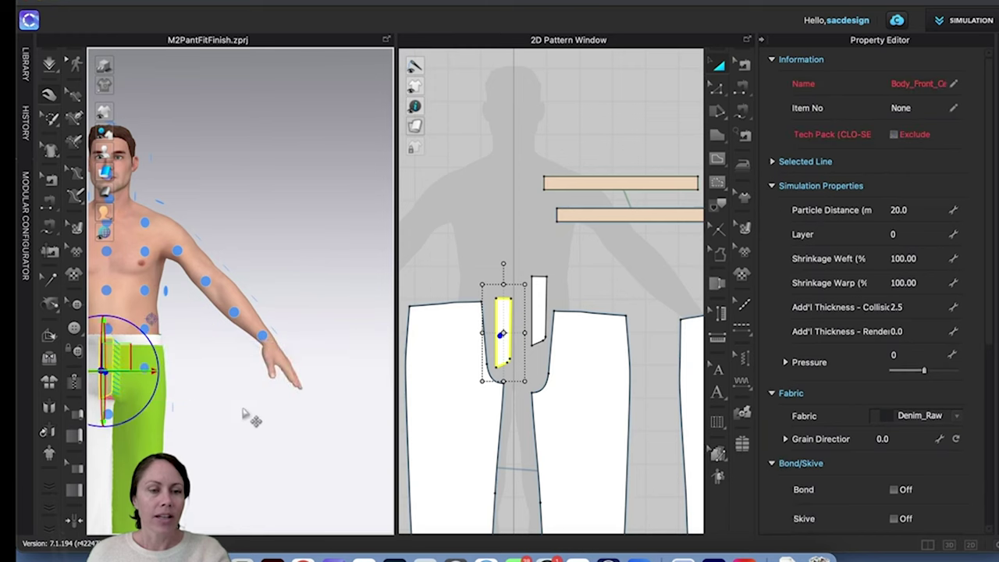
Step: Move the left-hand fly piece back toward the front of the pants, as seen from the avatar's side
right_click_drag(252, 418, 297, 401)
left_click_drag(311, 331, 294, 331)
left_click(314, 425)
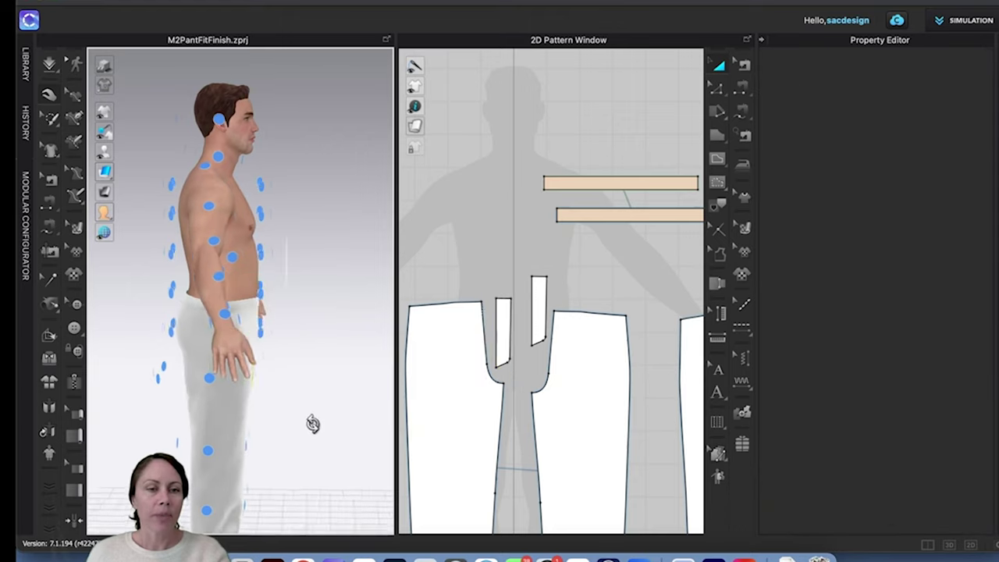
Step: Simulate the pants briefly with the left-hand fly piece in its new position, then stop the simulation
right_click_drag(313, 425, 246, 419)
key("space")
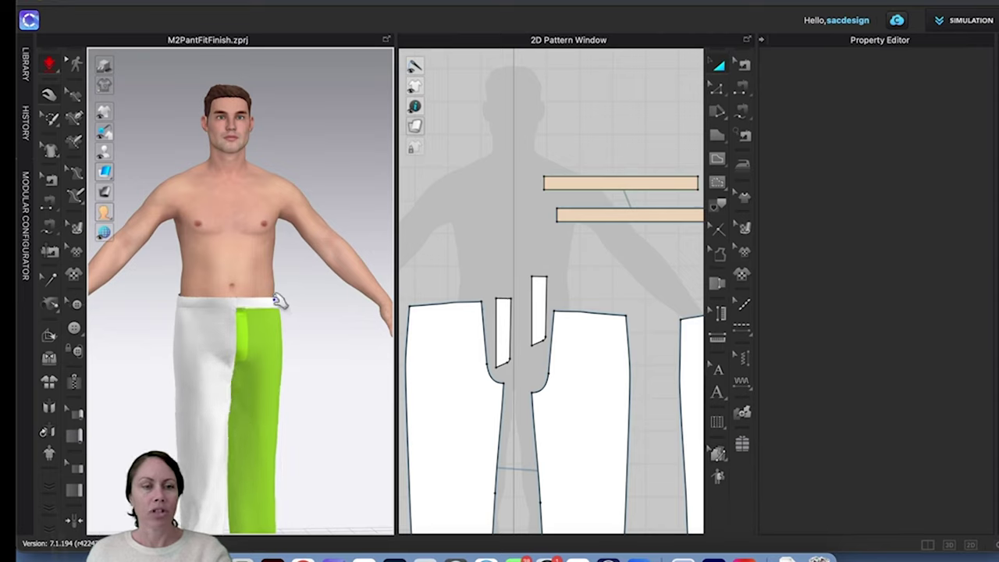
key("space")
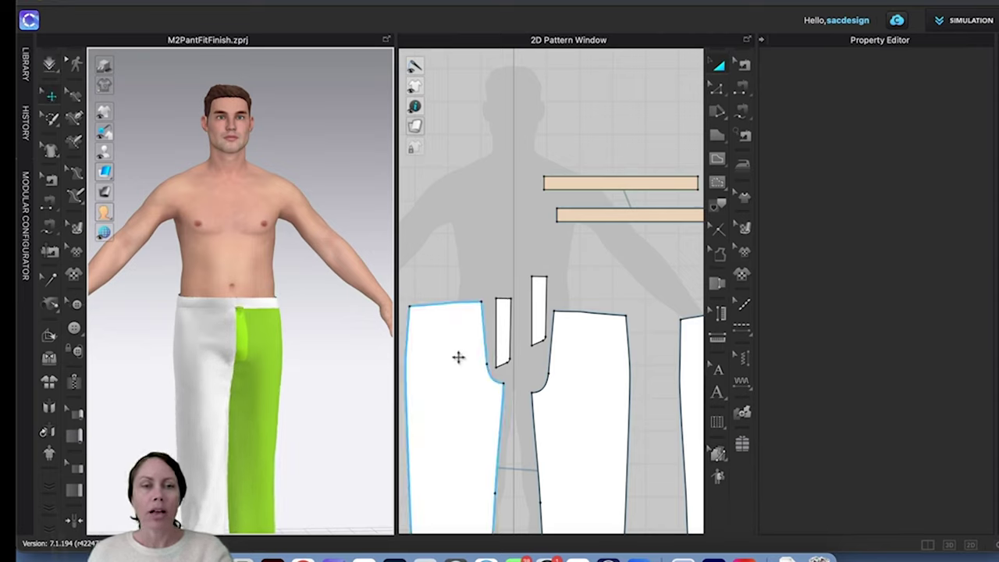
Step: Sew the top edges of the two fly pieces together with Segment Sewing and run a short simulation of the pants
left_click(330, 357)
left_click(250, 322)
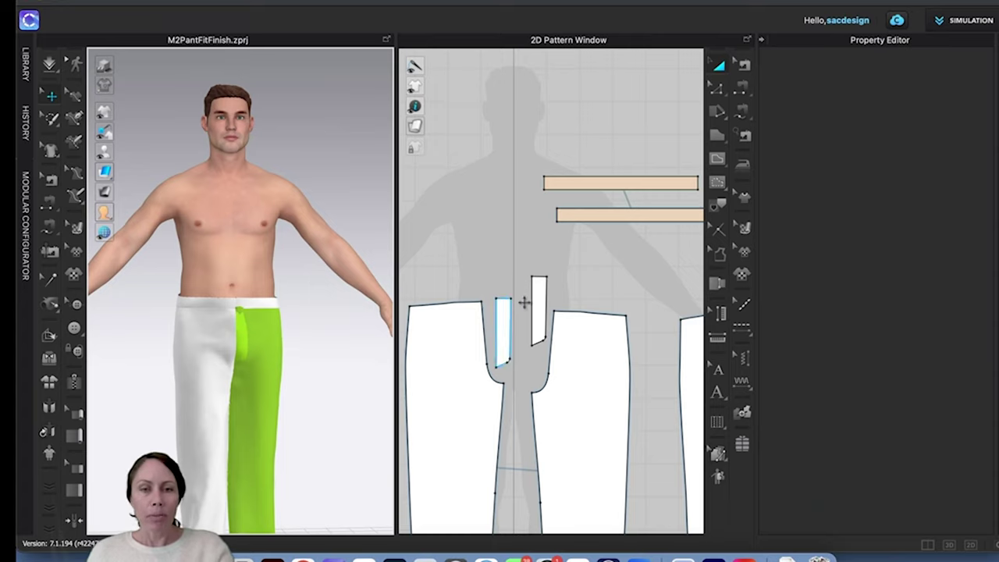
left_click(522, 301)
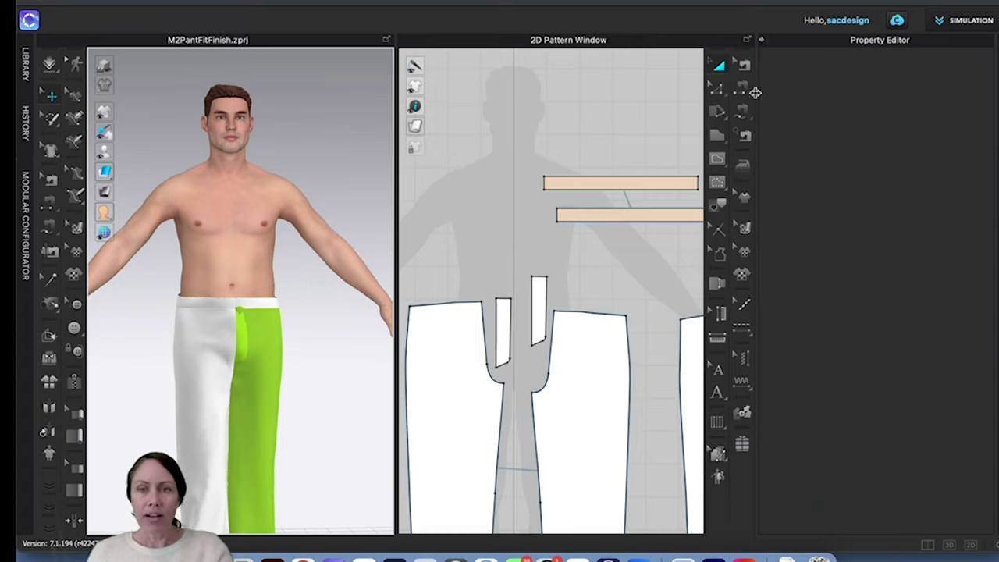
left_click(744, 93)
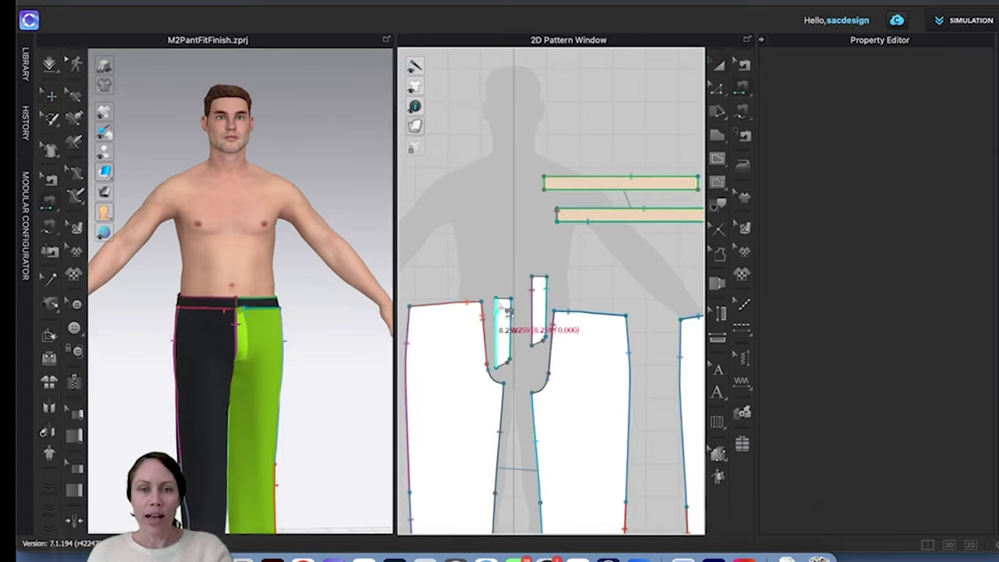
left_click(513, 308)
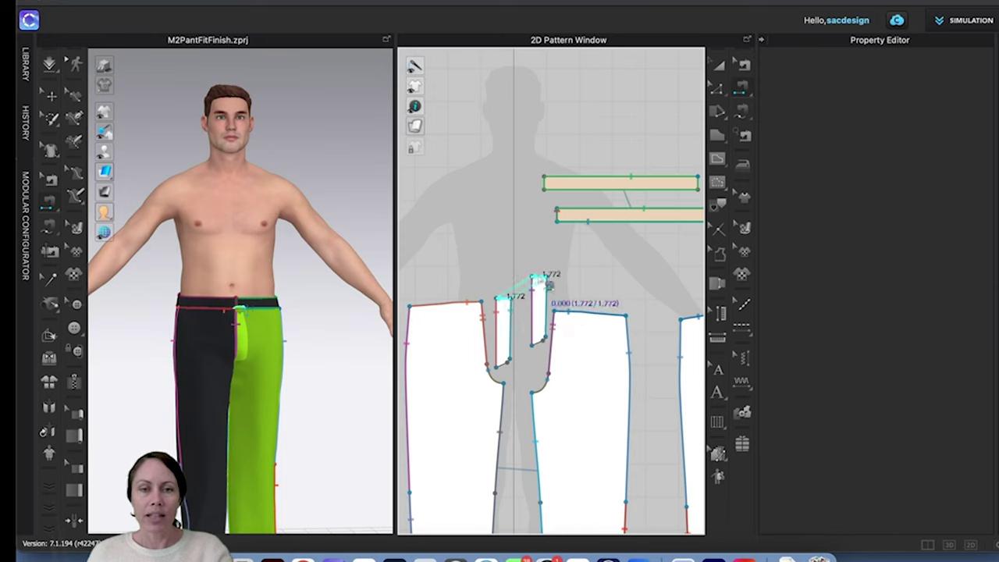
left_click(549, 286)
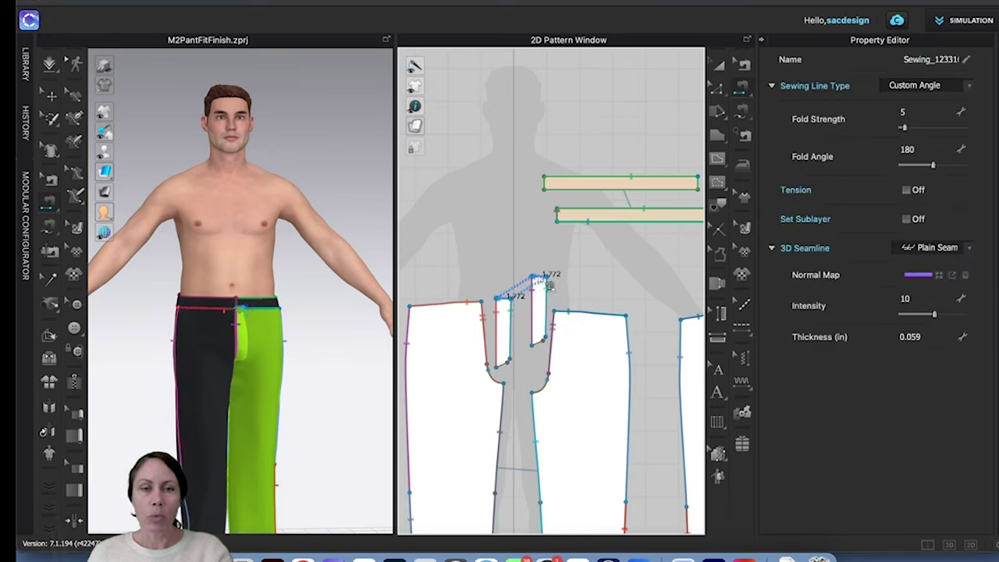
key("space")
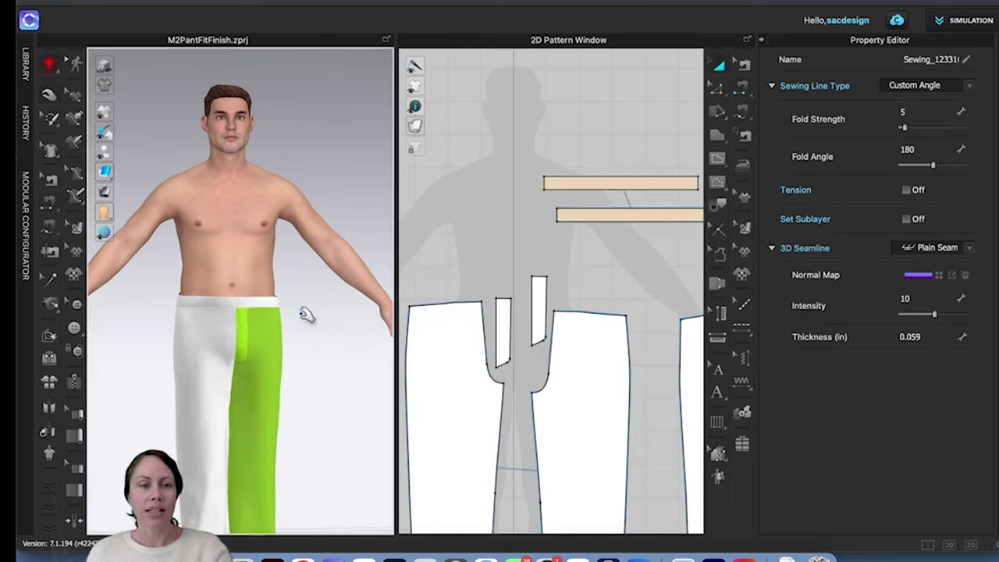
key("space")
Step: Check which 2D waistband strips correspond to the two front waistband halves on the avatar
scroll(336, 343, "up", 5)
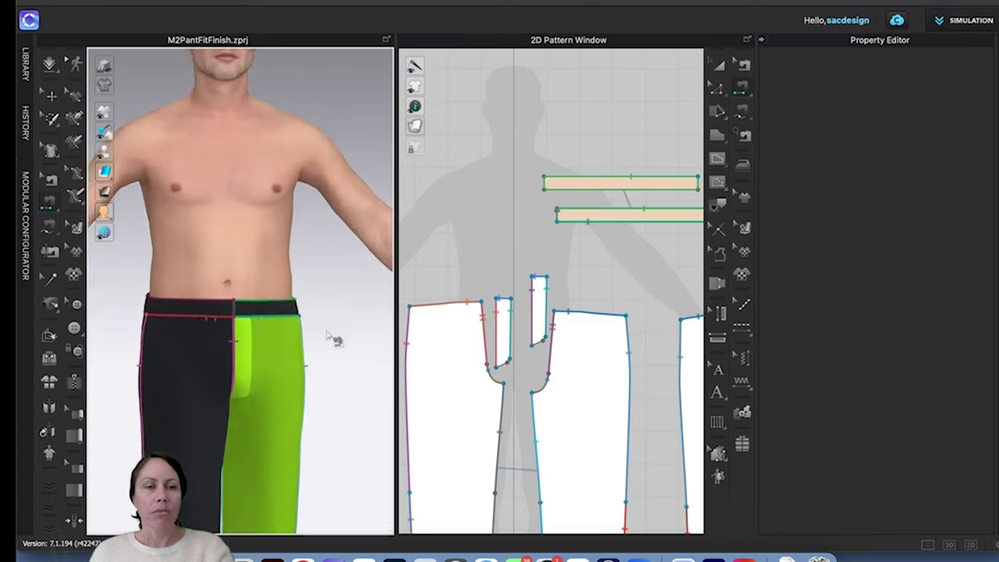
scroll(337, 346, "up", 2)
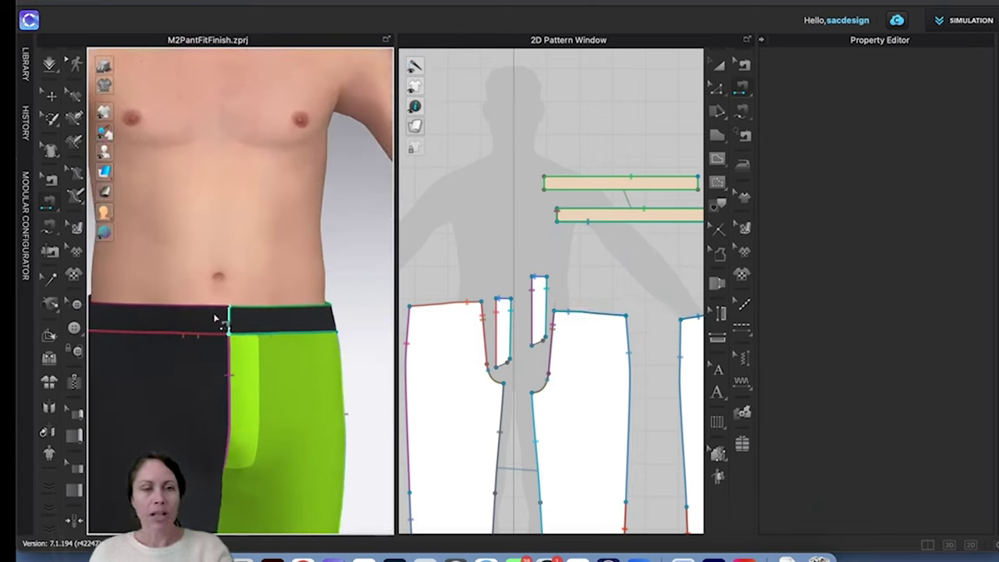
key("a")
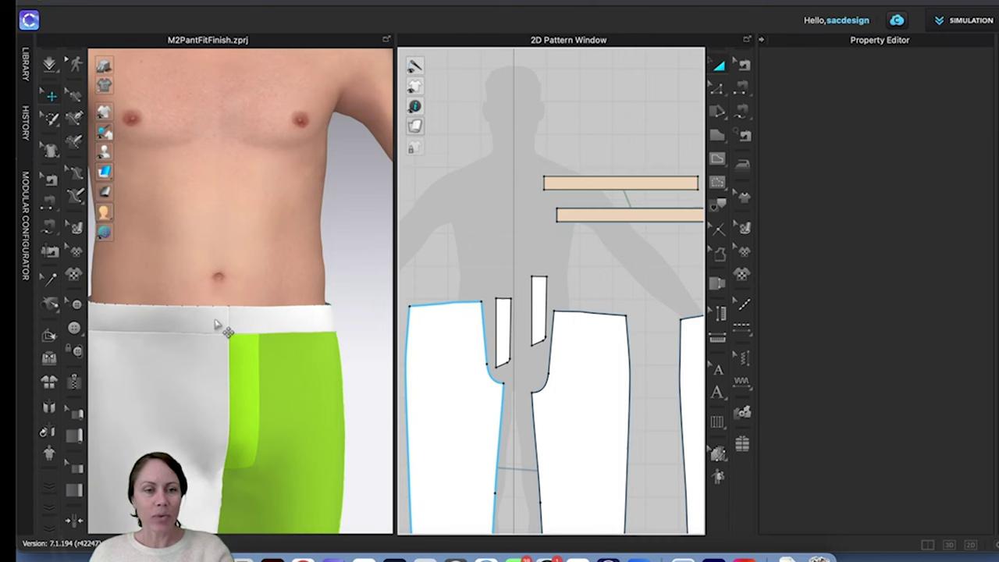
left_click(217, 325)
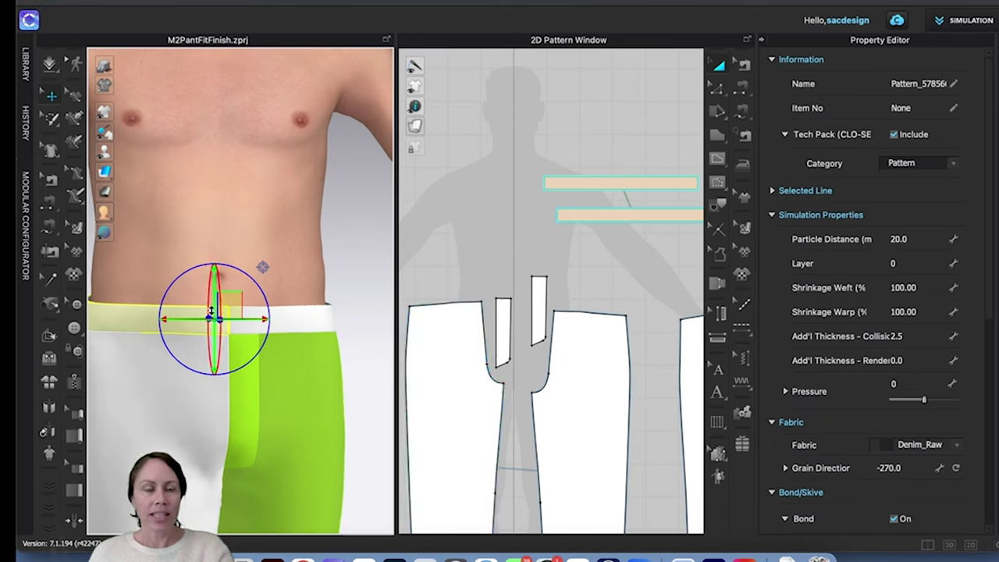
middle_click_drag(563, 253, 445, 333)
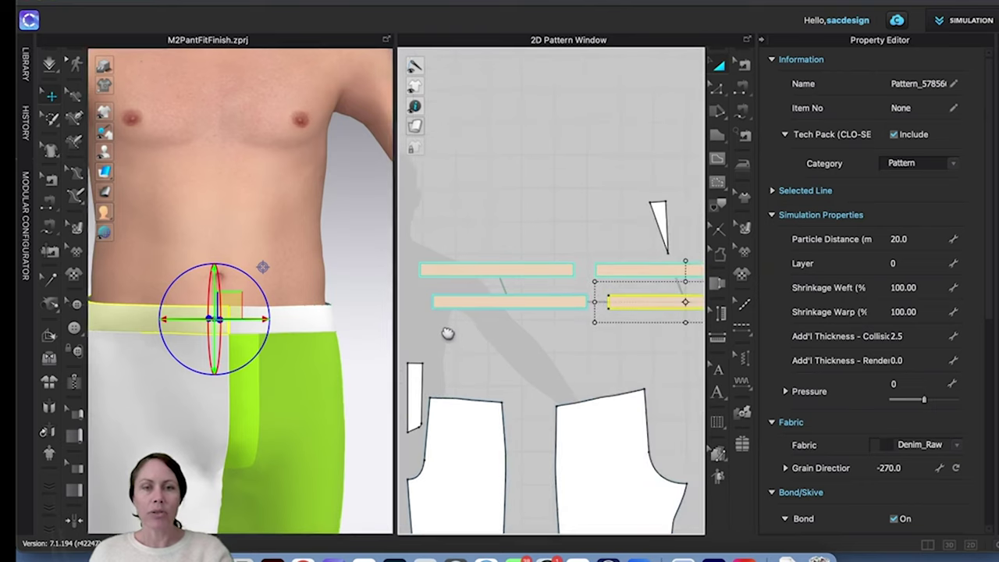
middle_click_drag(513, 324, 463, 321)
middle_click_drag(576, 338, 494, 343)
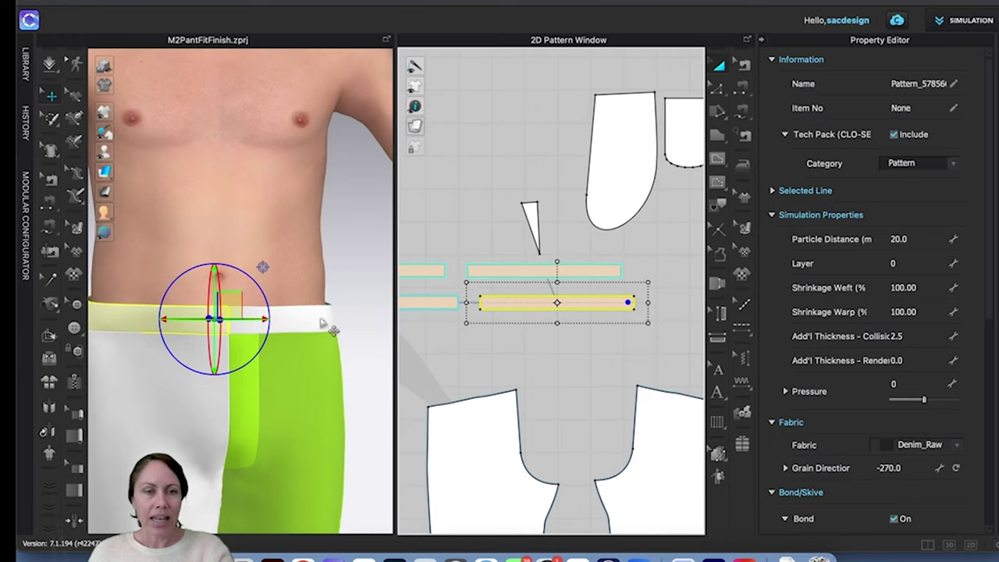
left_click(244, 332)
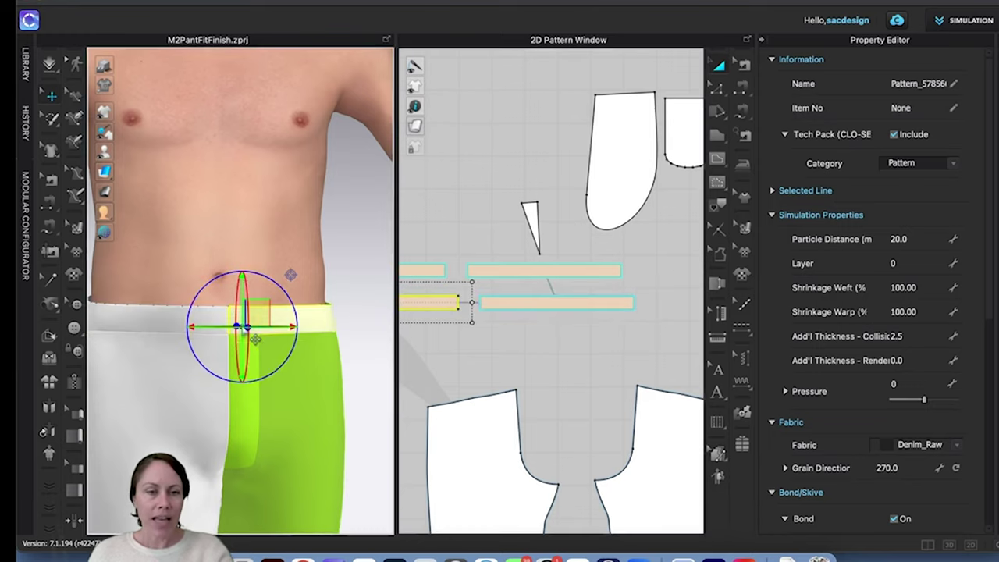
right_click_drag(465, 352, 664, 333)
middle_click_drag(664, 333, 661, 332)
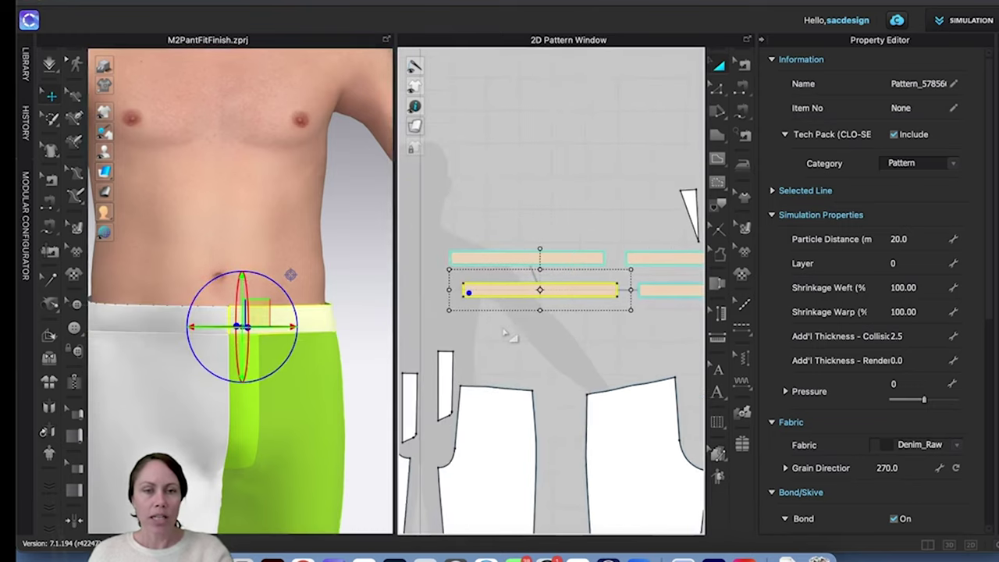
Step: Free-sew the top edge of the right-hand fly piece to the start of the lower waistband strip's bottom edge, and simulate briefly
left_click(742, 115)
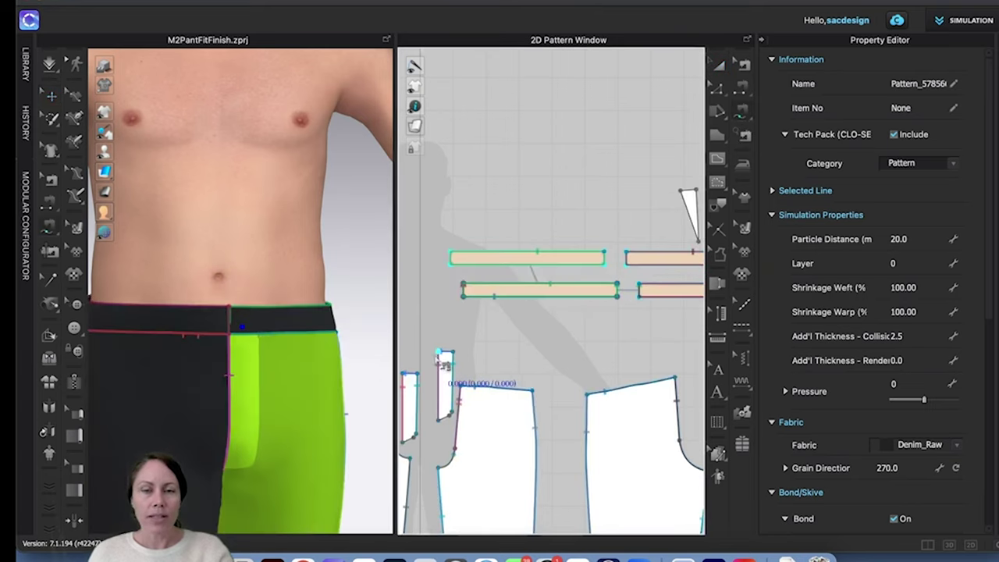
right_click_drag(442, 359, 513, 349)
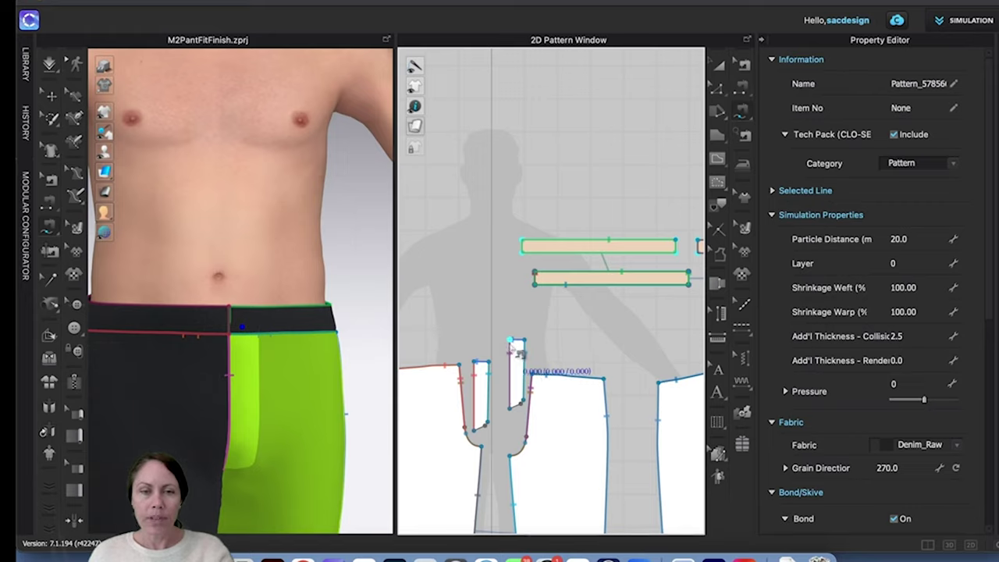
left_click(509, 342)
left_click_drag(524, 349, 556, 294)
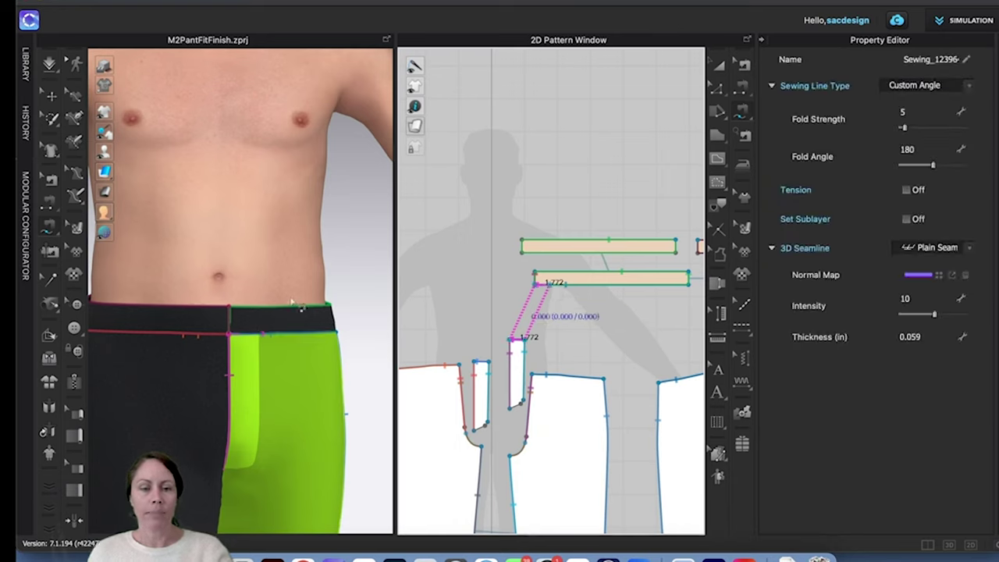
key("space")
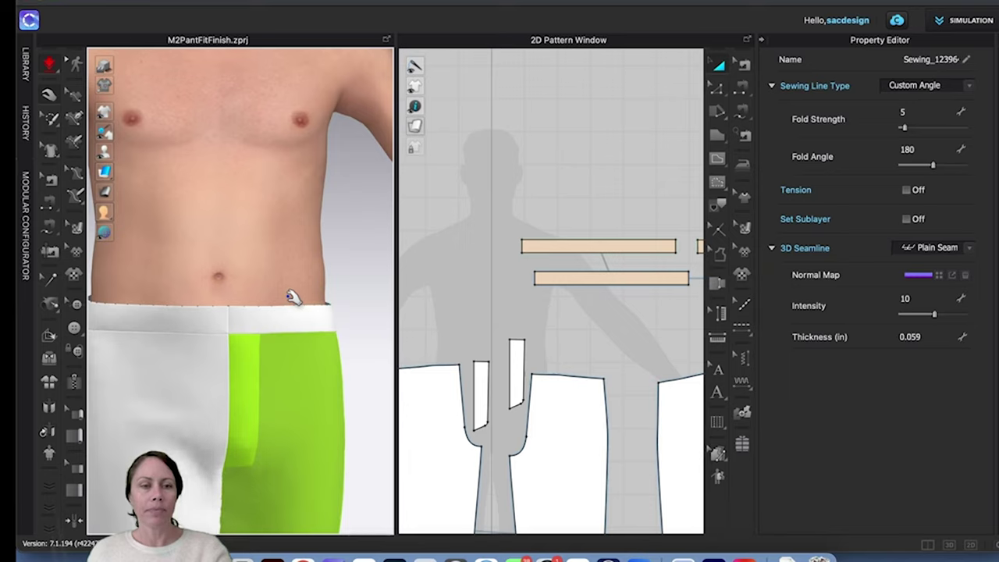
key("space")
Step: Return the right-hand front panel and its fly piece to the default simulation layer
scroll(293, 301, "down", 3)
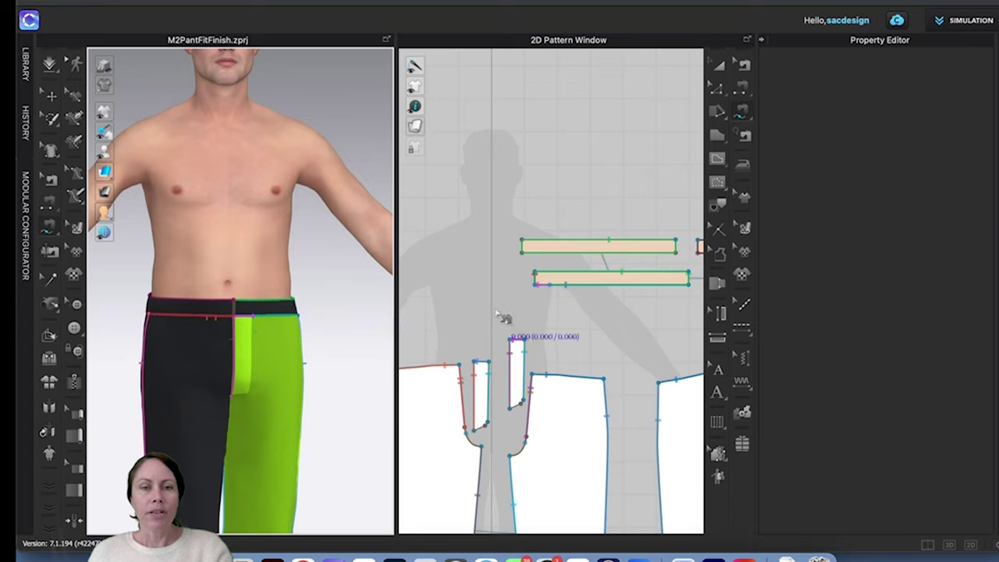
scroll(457, 324, "down", 2)
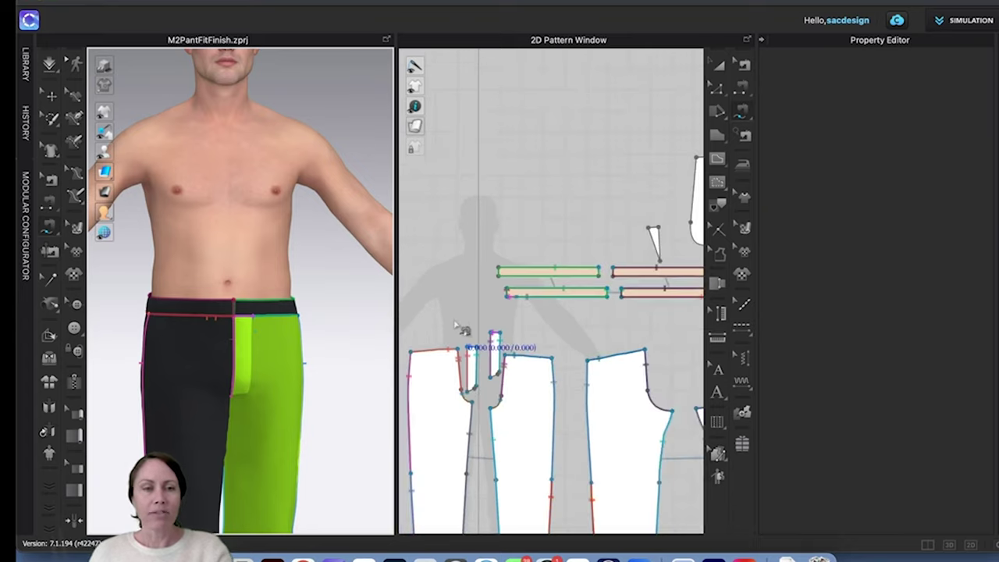
scroll(575, 338, "down", 2)
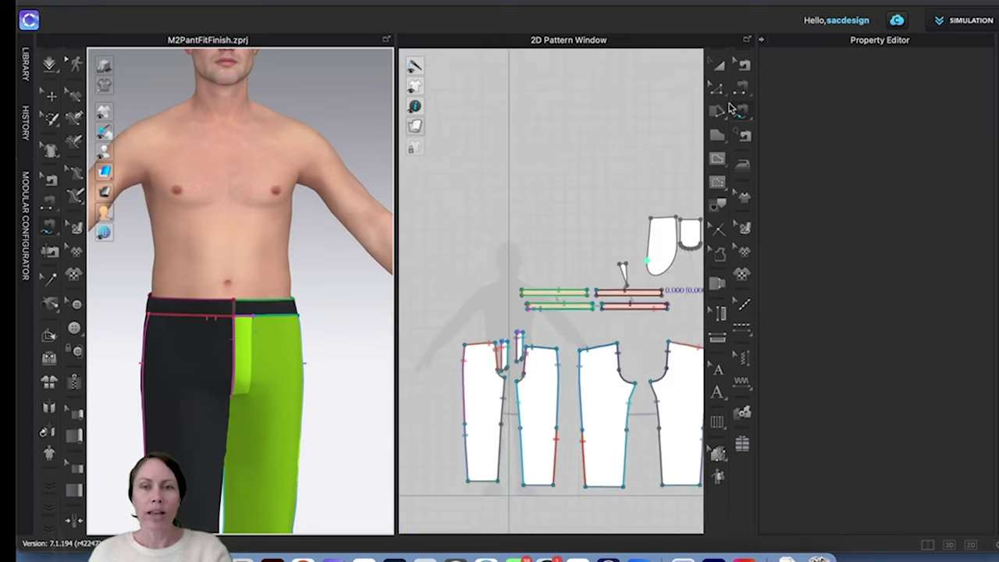
left_click(719, 67)
left_click(519, 351)
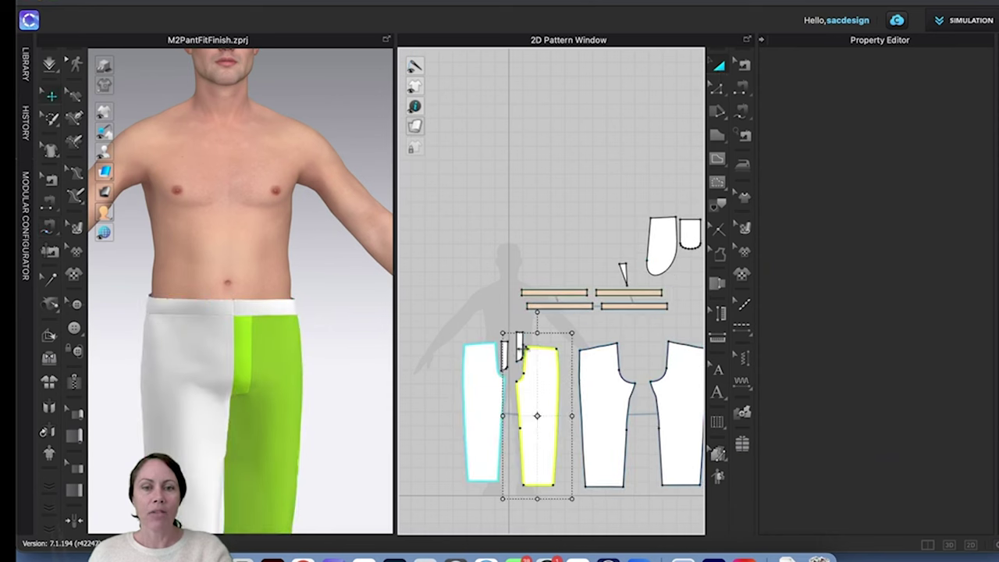
left_click(517, 343, "shift")
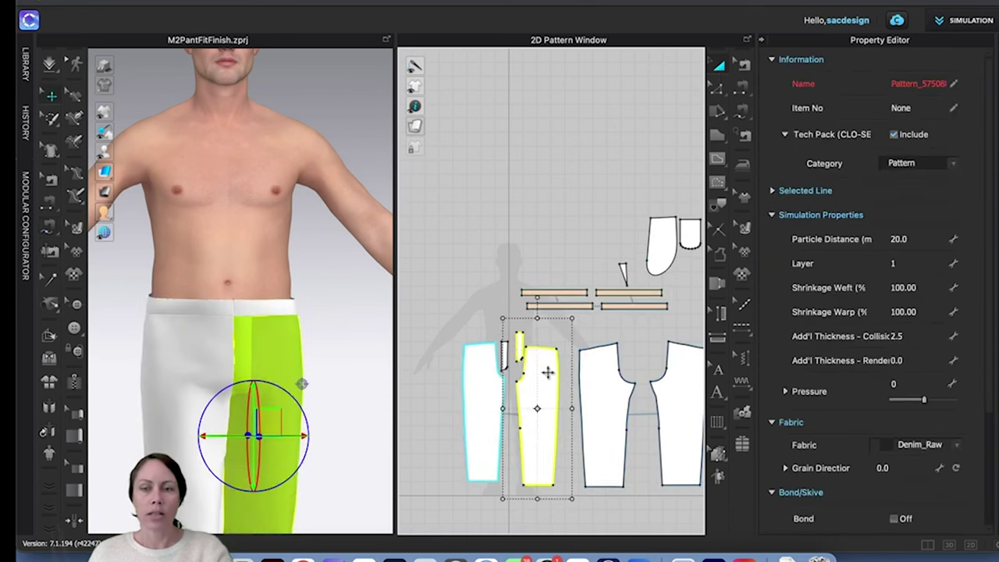
scroll(883, 410, "down", 2)
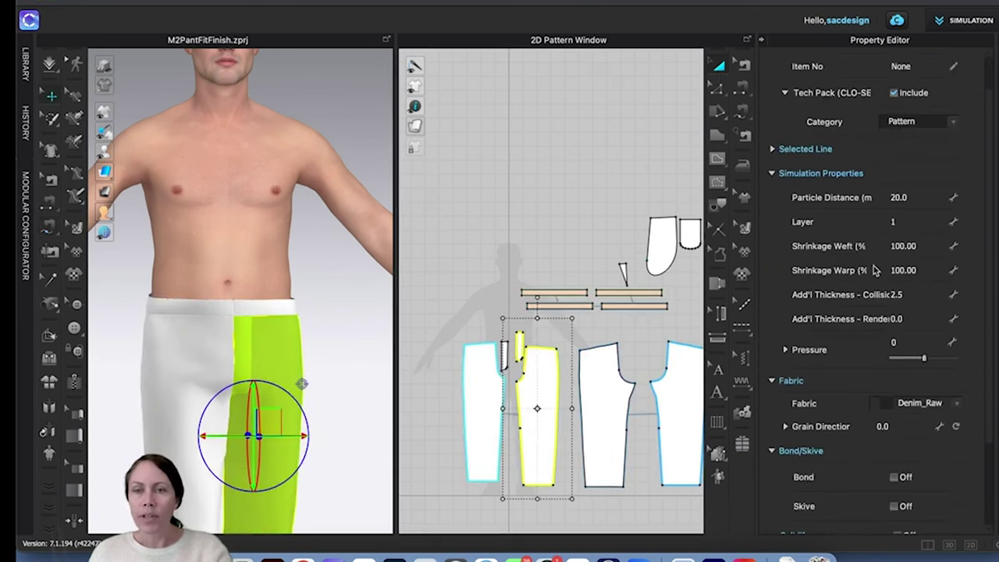
left_click(904, 224)
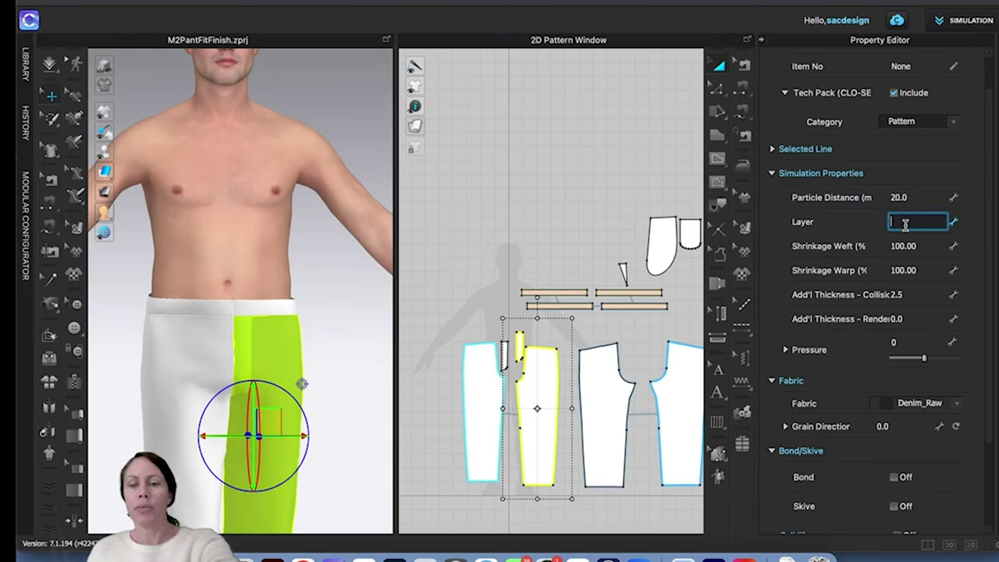
left_click(340, 314)
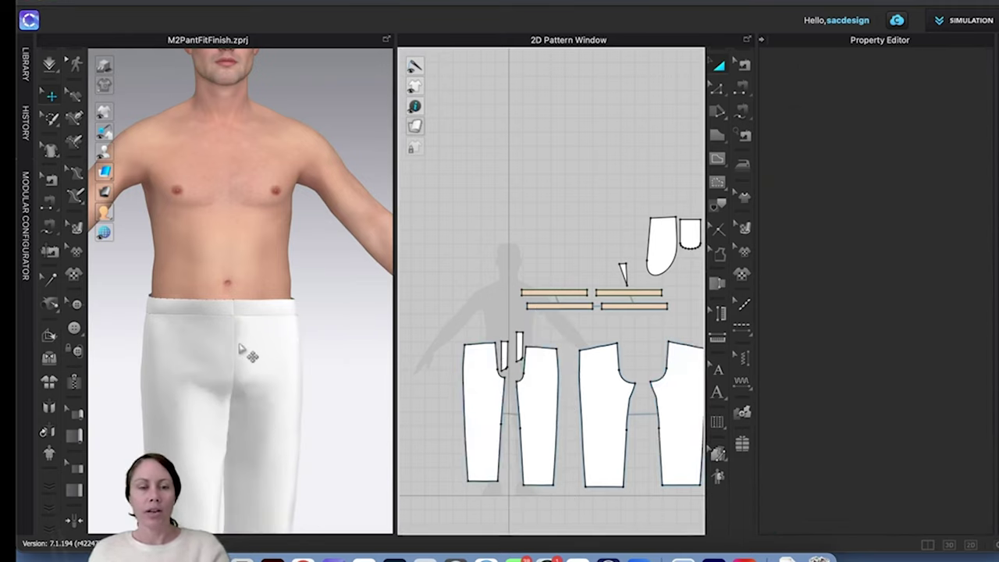
Step: Simulate the pants with the reset layers, stop the simulation, and inspect the front closure from a slight angle
key("space")
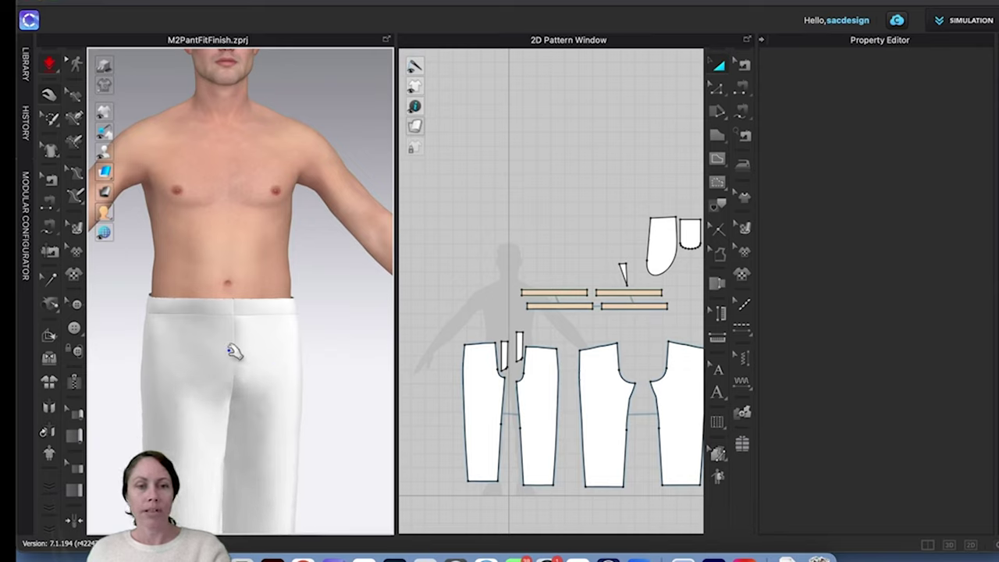
key("space")
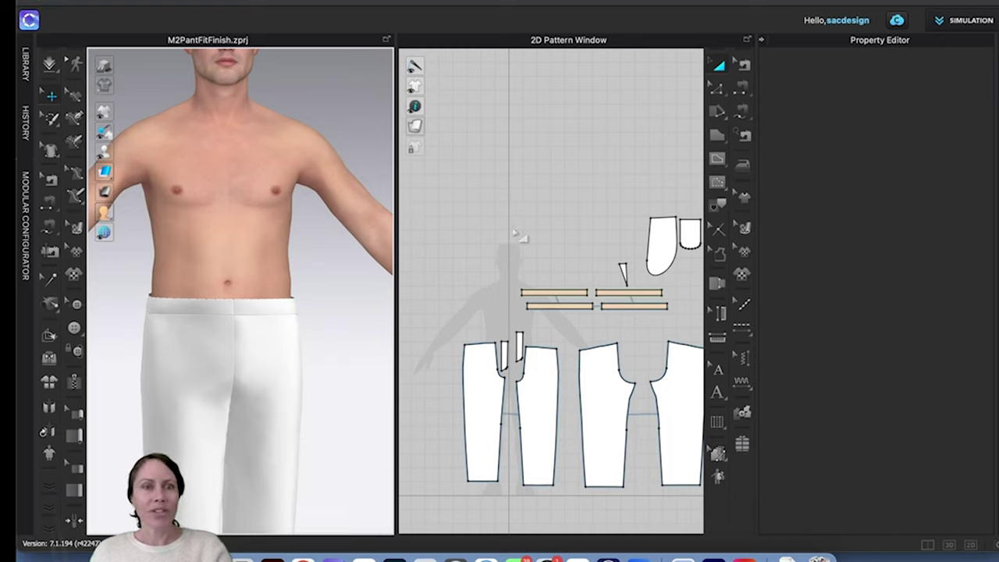
mouse_move(254, 378)
right_mouse_down()
mouse_move(346, 398)
mouse_move(252, 363)
mouse_move(267, 377)
right_mouse_up()
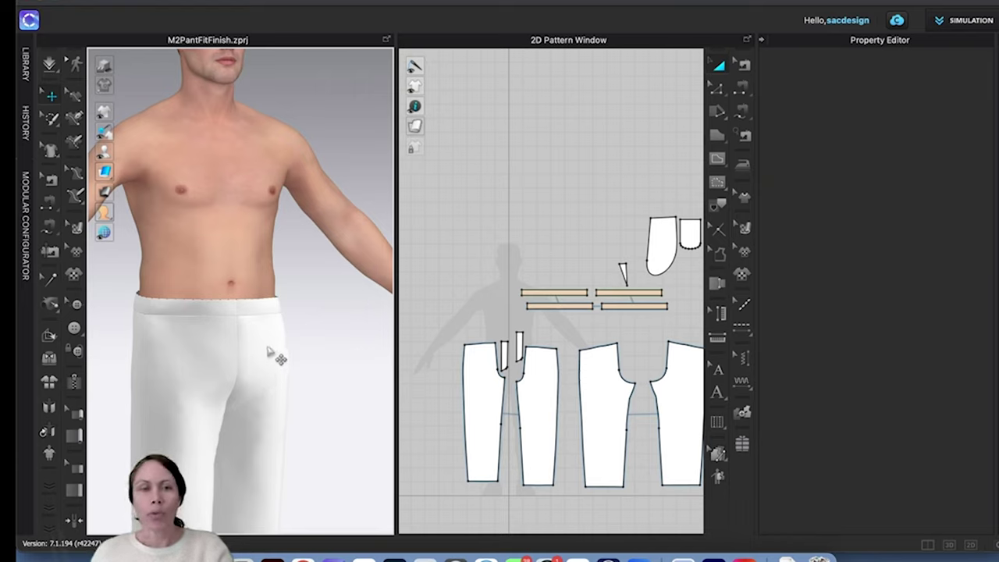
scroll(270, 352, "down", 1)
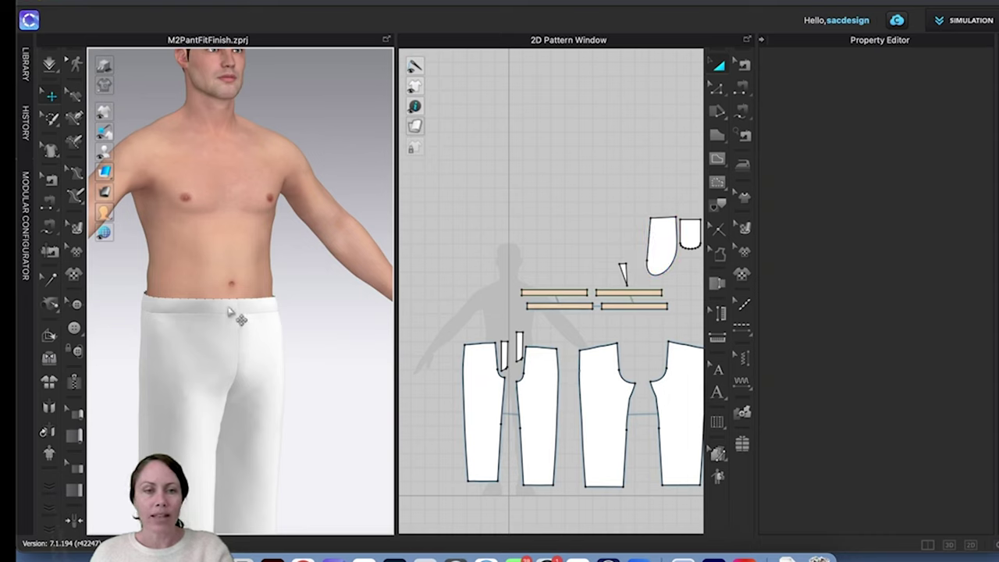
Step: Measure the top edge of the right-hand fly piece and locate the free end of the right-hand waistband strips
left_click(243, 318)
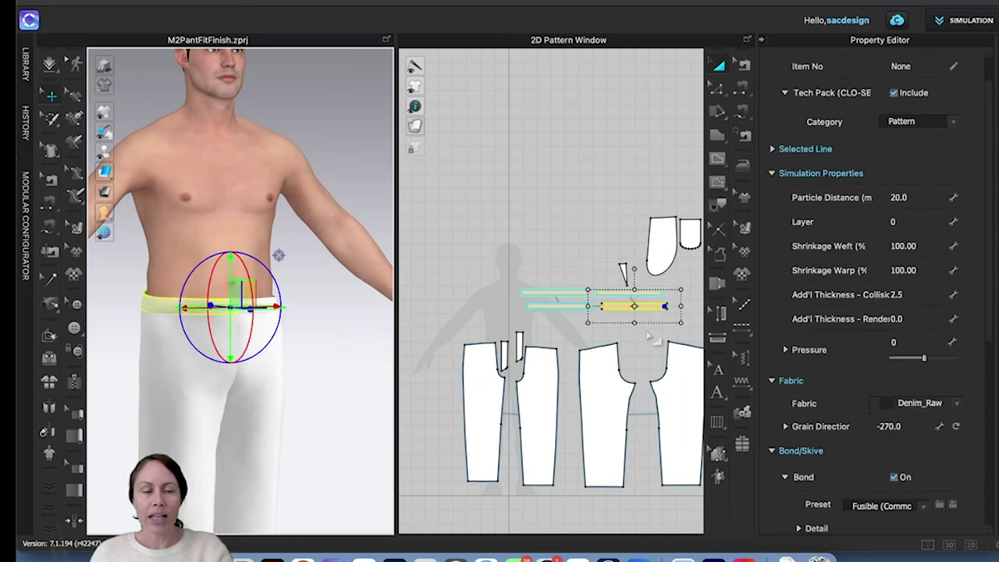
scroll(556, 322, "up", 5)
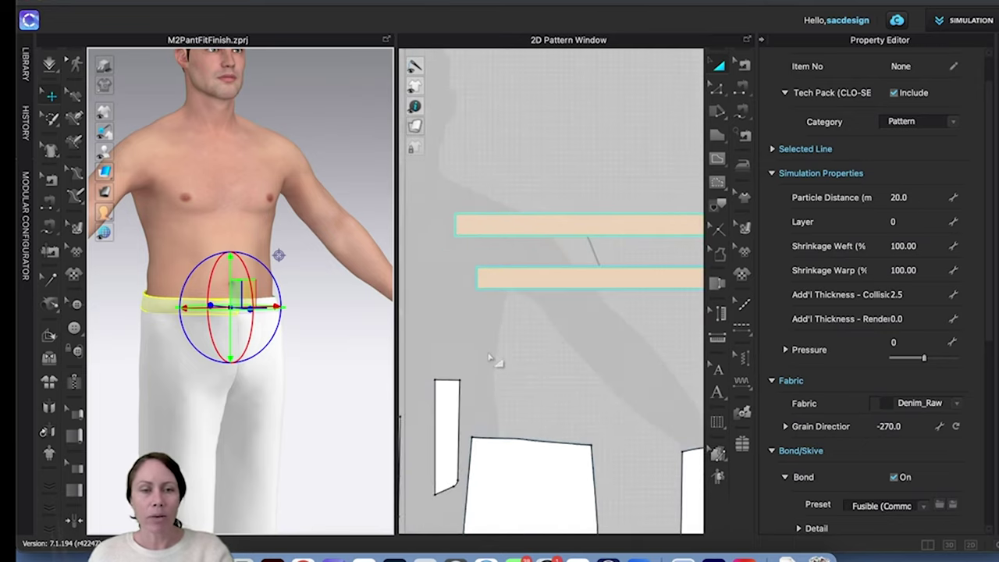
key("z")
left_click(484, 362)
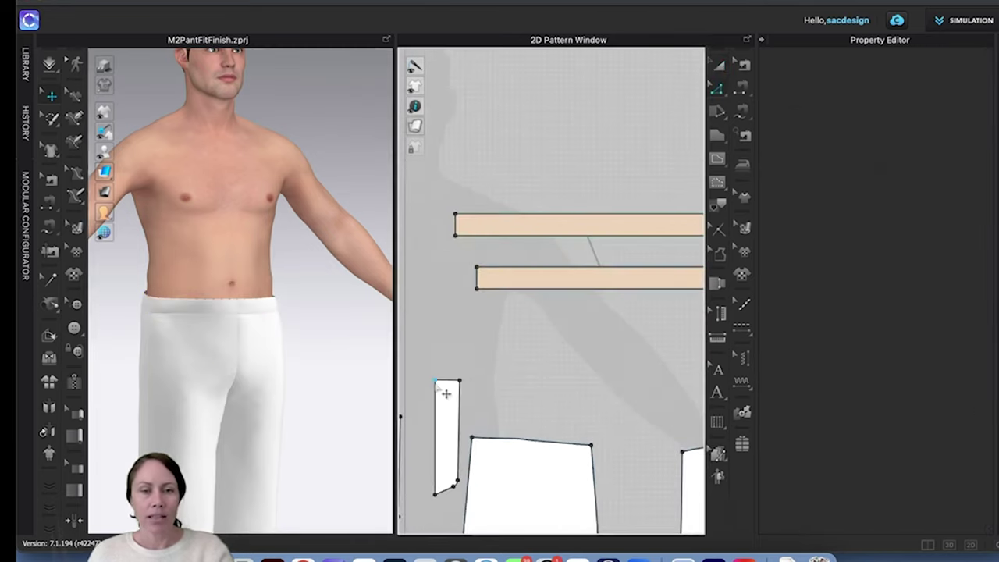
left_click(455, 384)
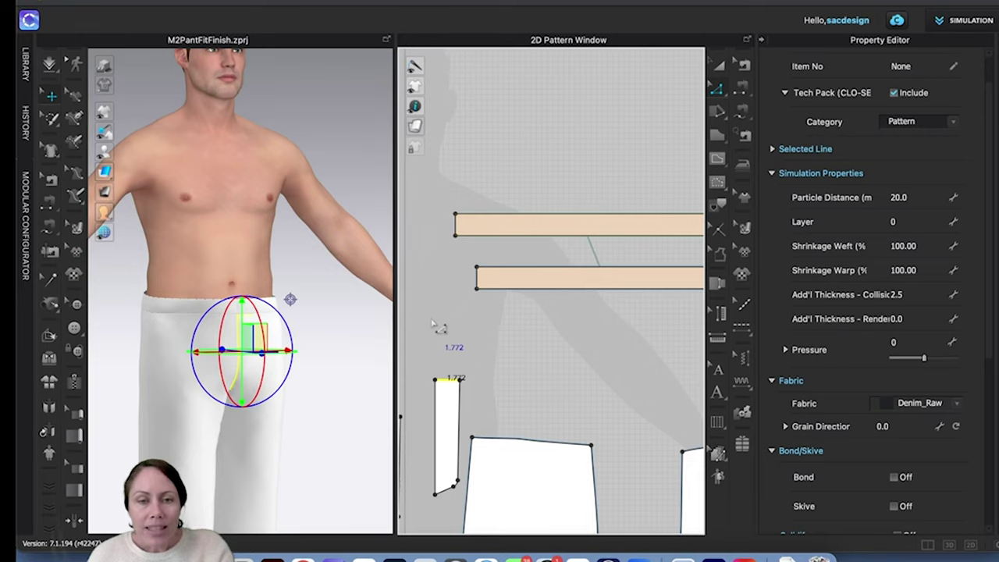
right_click_drag(598, 319, 458, 364)
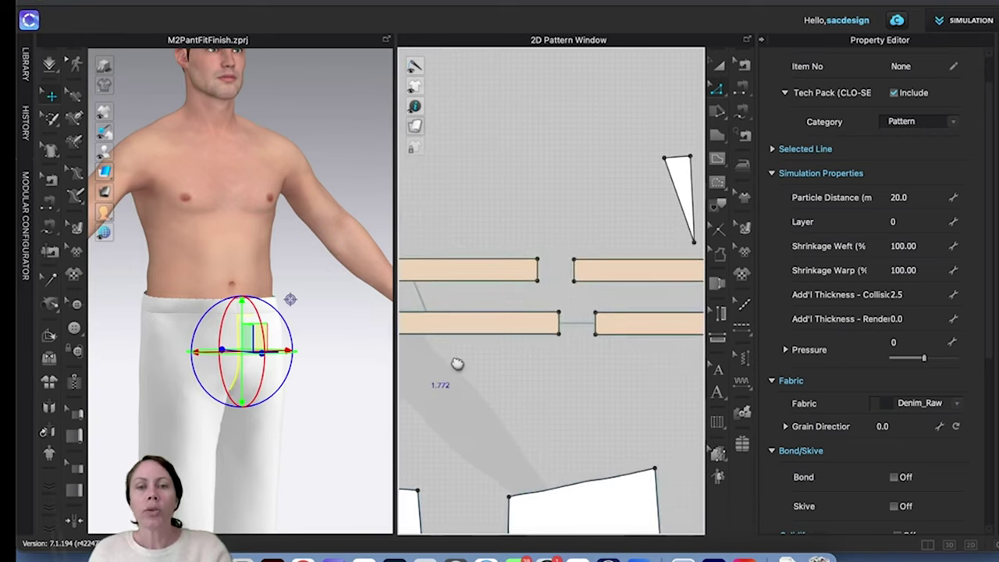
right_click_drag(616, 352, 396, 401)
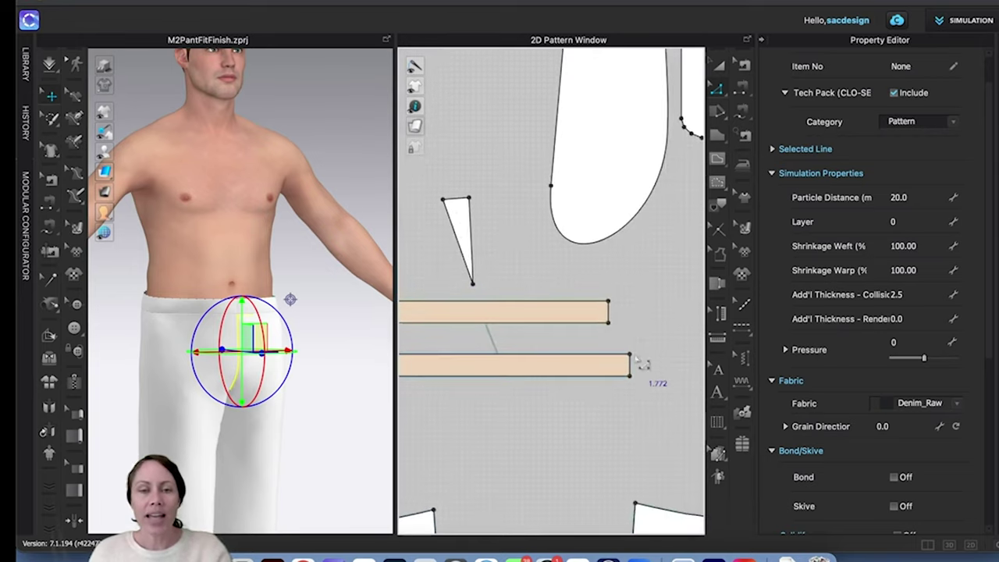
scroll(639, 361, "down", 3)
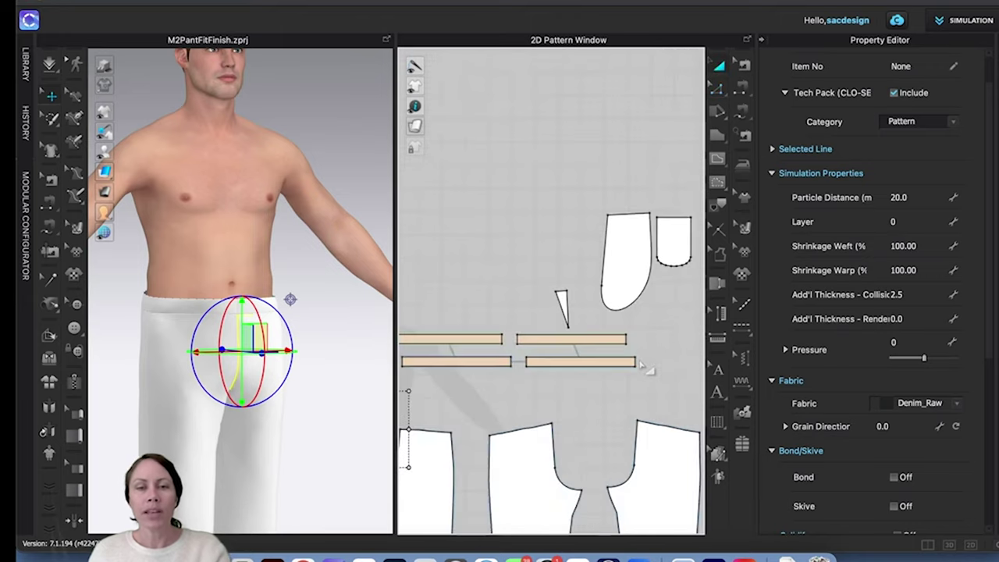
left_click(648, 374)
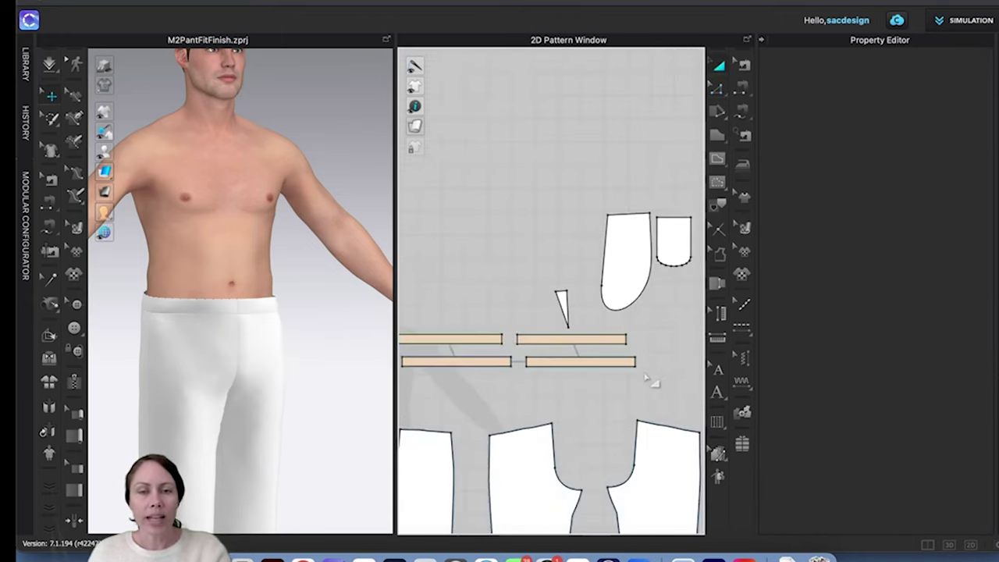
key("z")
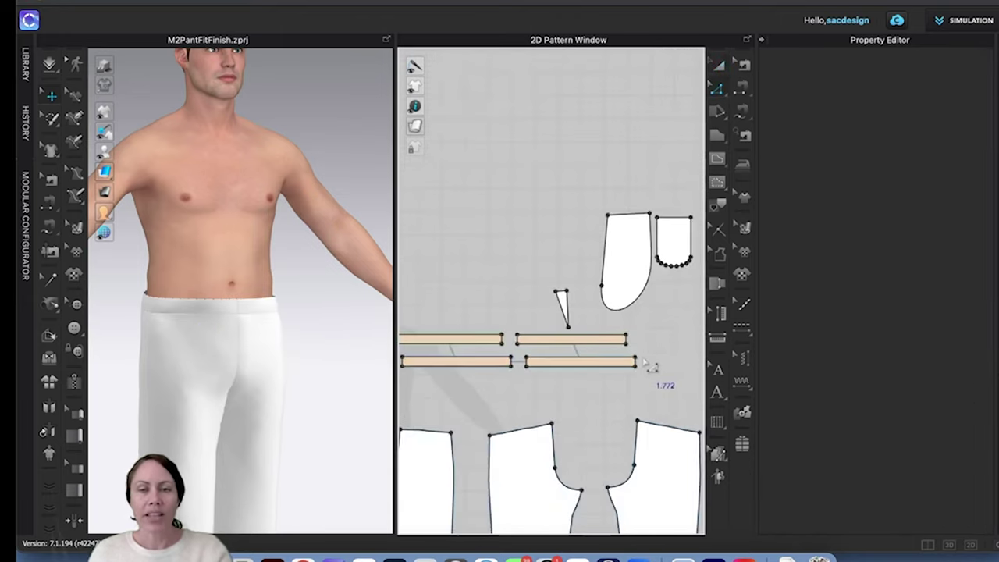
left_click(646, 372)
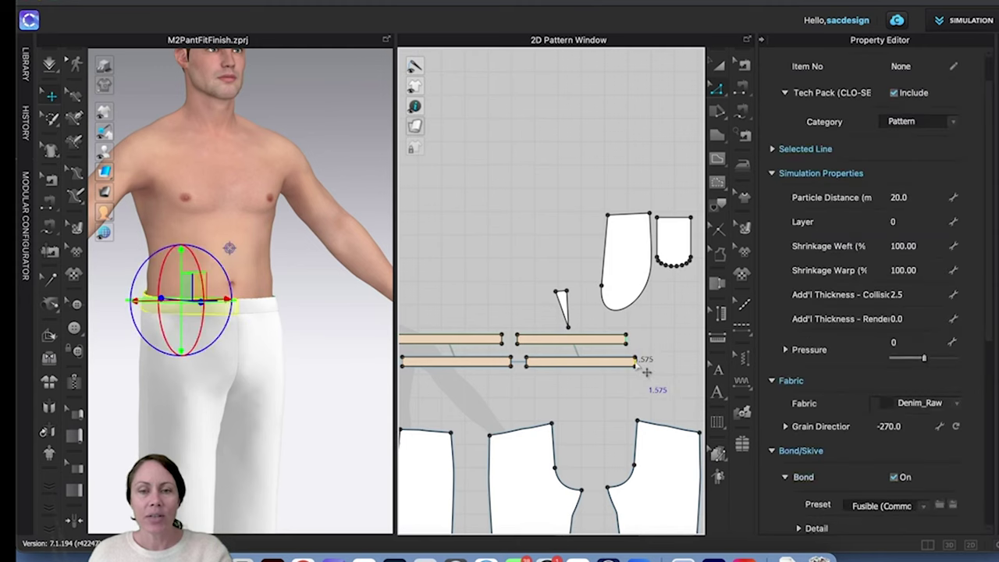
scroll(646, 372, "up", 3)
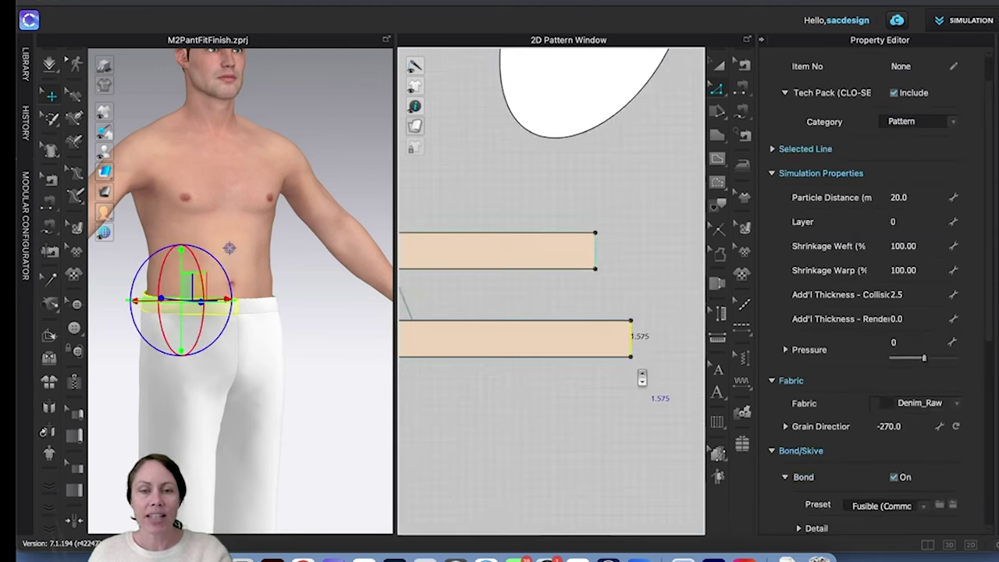
right_click(644, 355)
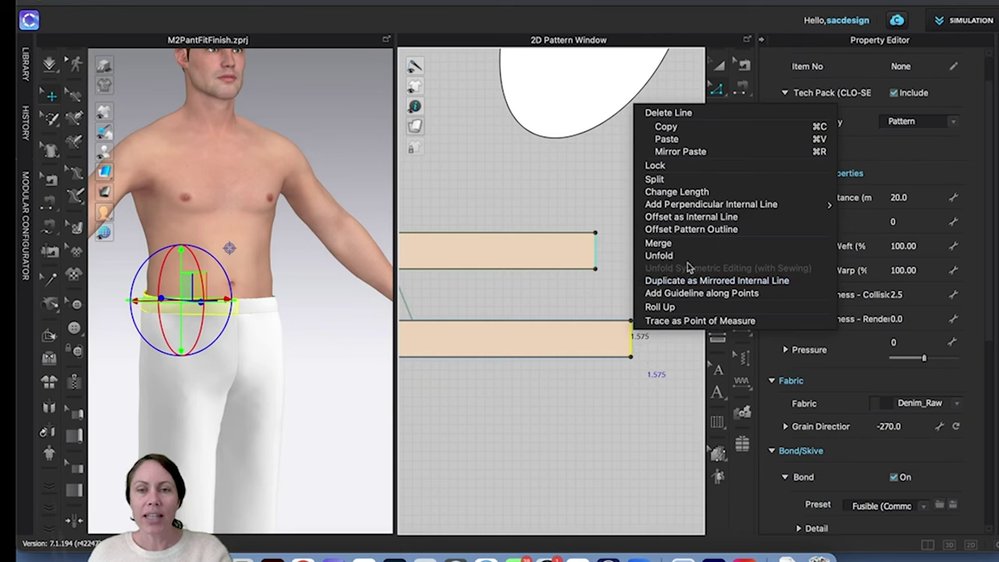
left_click(690, 229)
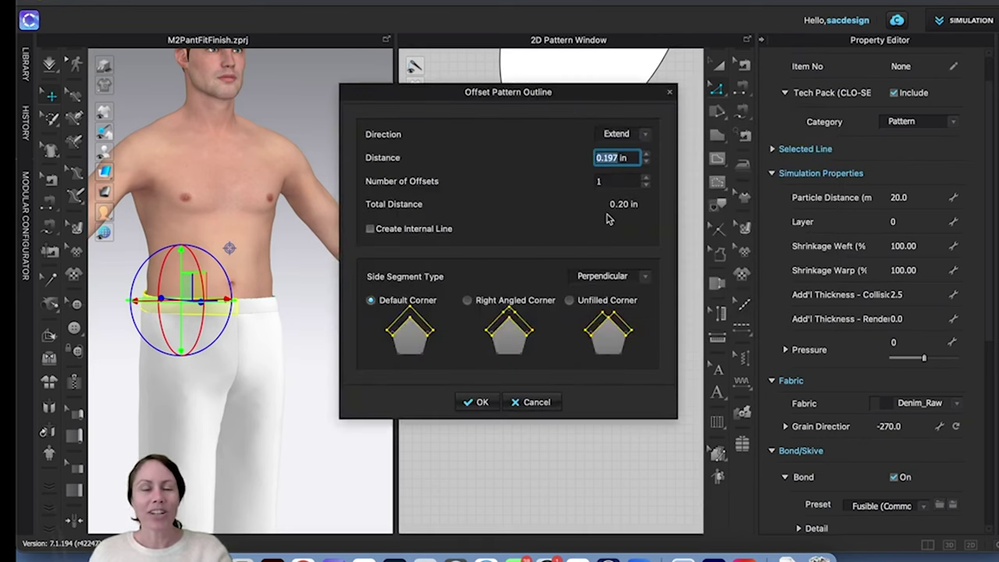
left_click(532, 403)
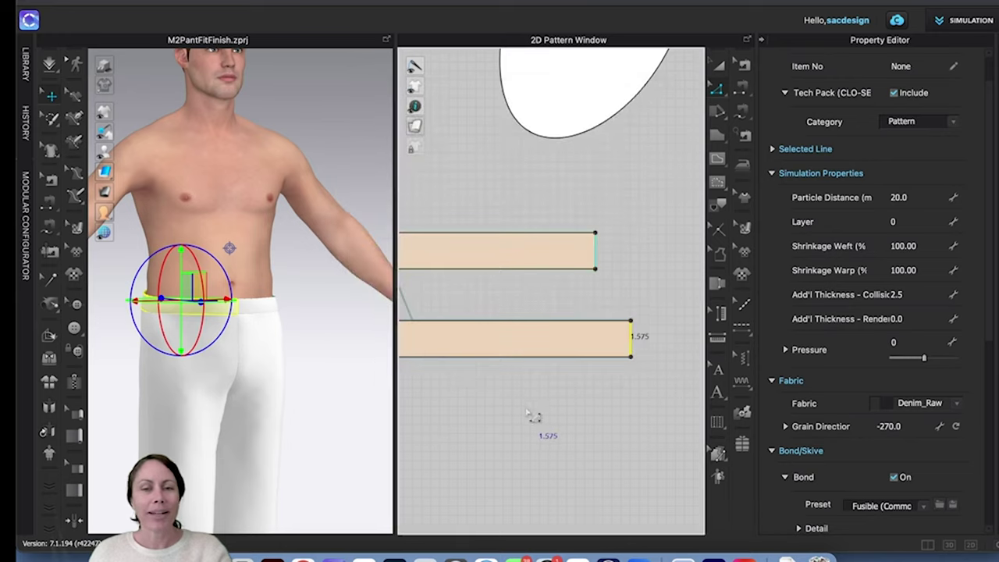
Step: Measure the top edge of the left-hand fly piece for the waistband extension
scroll(536, 417, "down", 5)
middle_click_drag(624, 360, 689, 254)
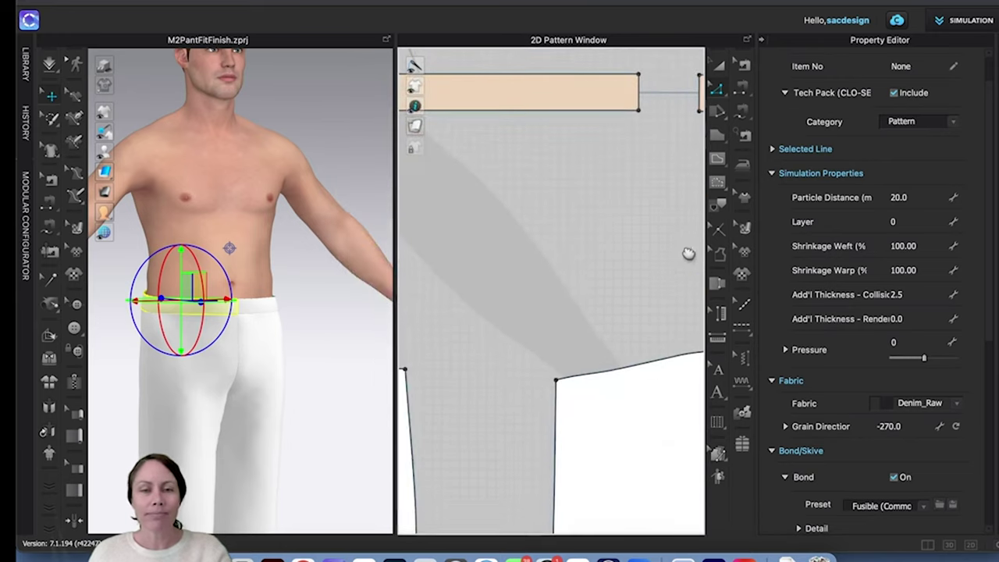
scroll(546, 364, "down", 4)
middle_click_drag(531, 343, 763, 261)
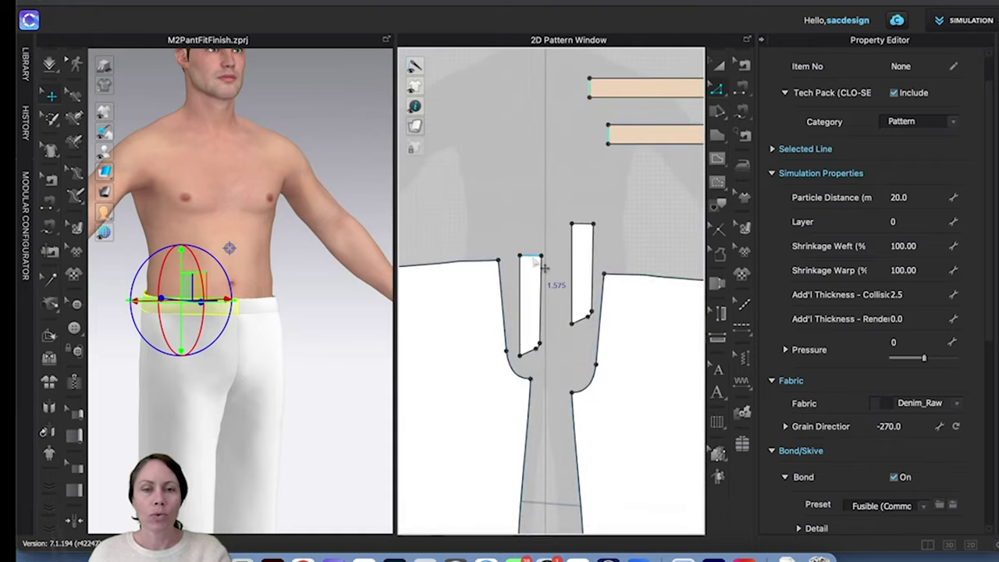
left_click(542, 268)
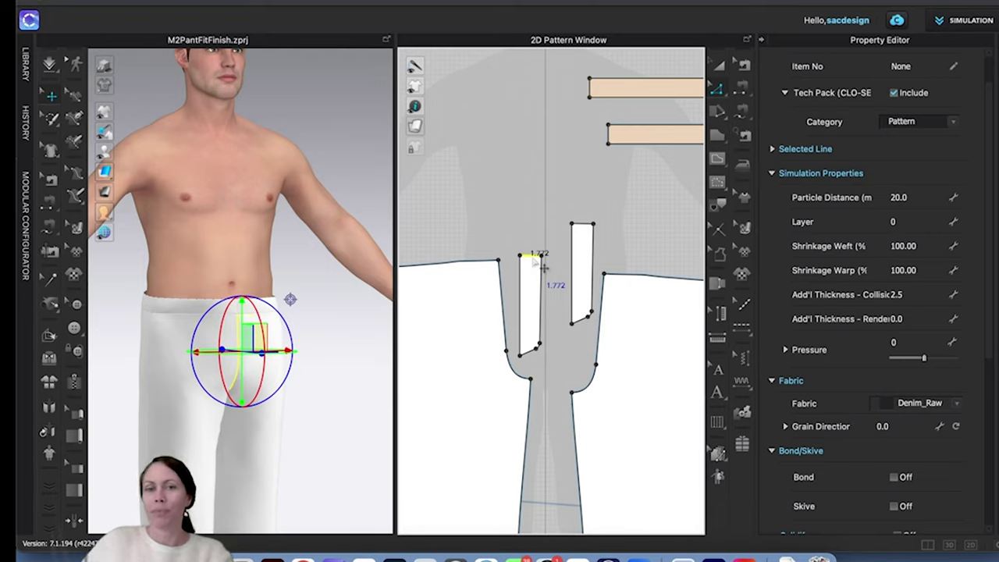
Step: Extend the outer short edge of the lower right-hand waistband strip and its linked strips by 1.772 in with Offset Pattern Outline
middle_click_drag(644, 224, 348, 295)
middle_click_drag(700, 251, 544, 306)
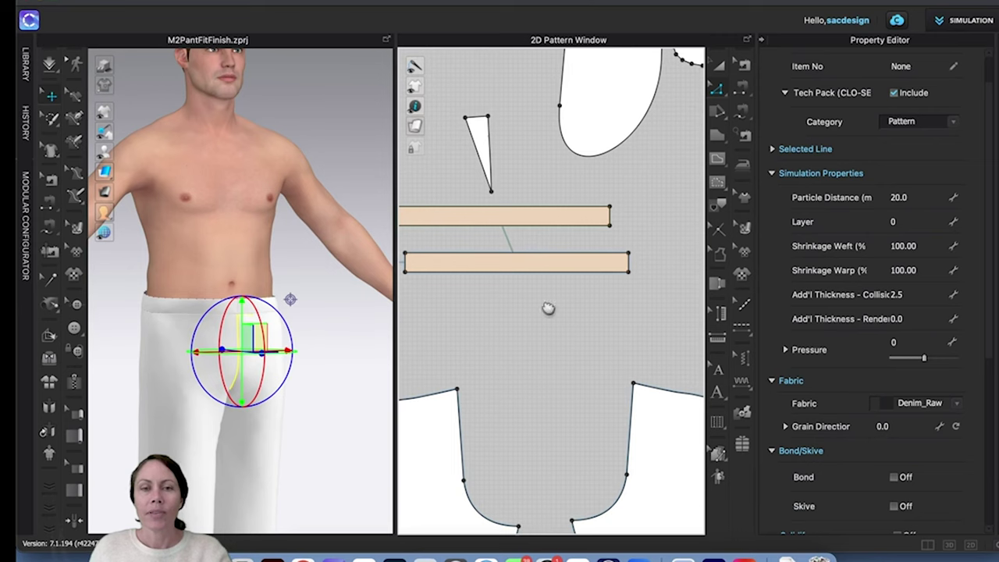
left_click(629, 266)
right_click(639, 272)
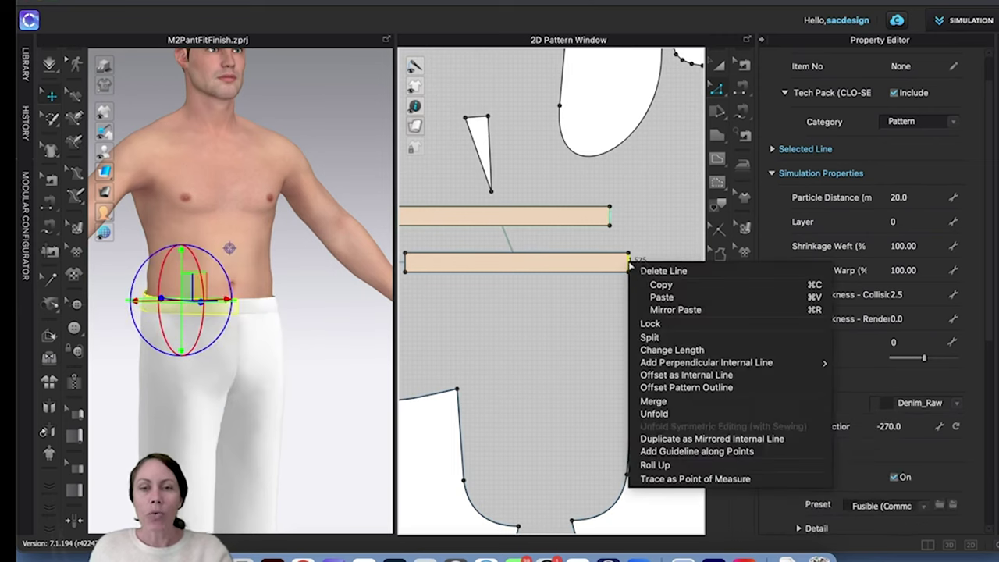
left_click(705, 388)
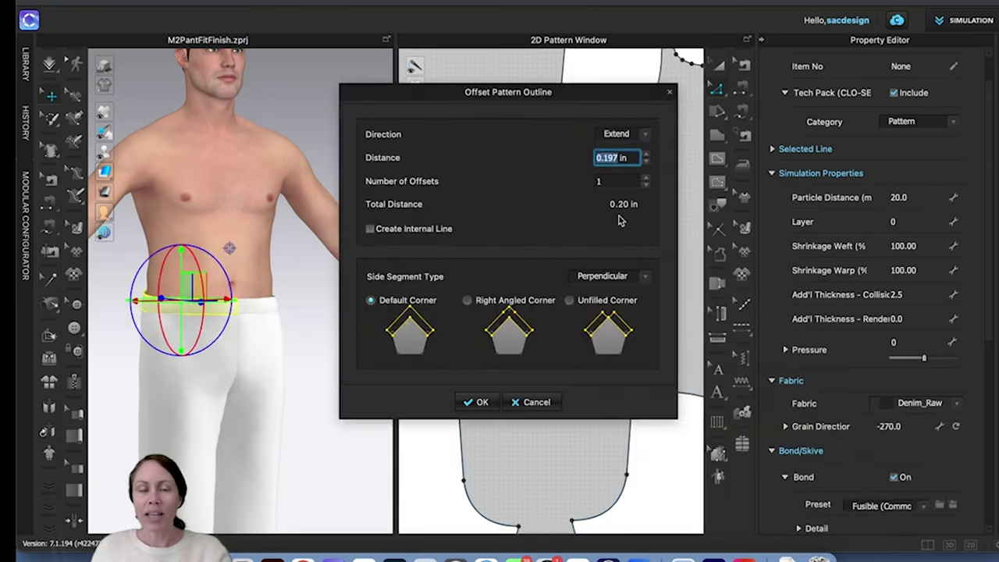
left_click_drag(605, 97, 326, 204)
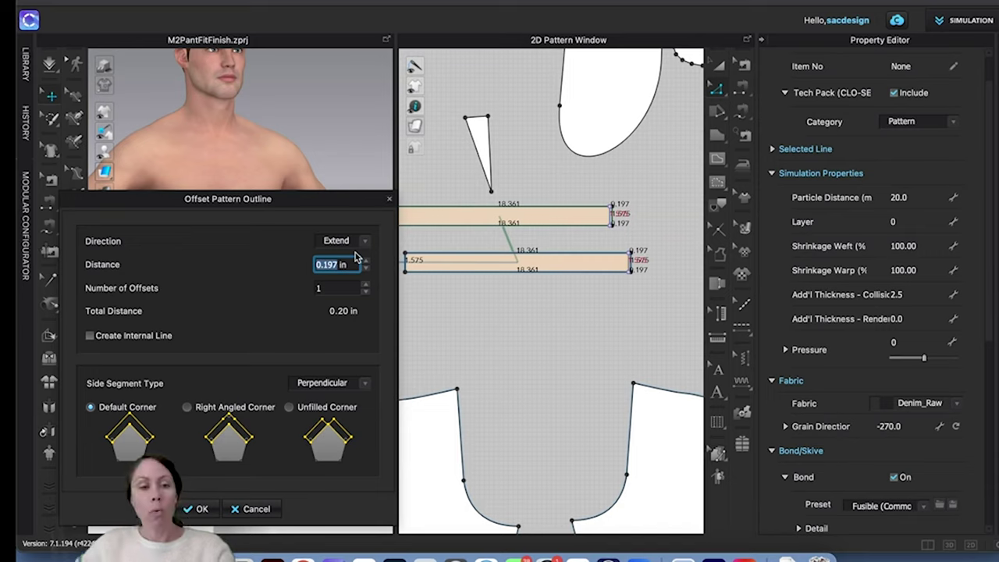
type("1.772")
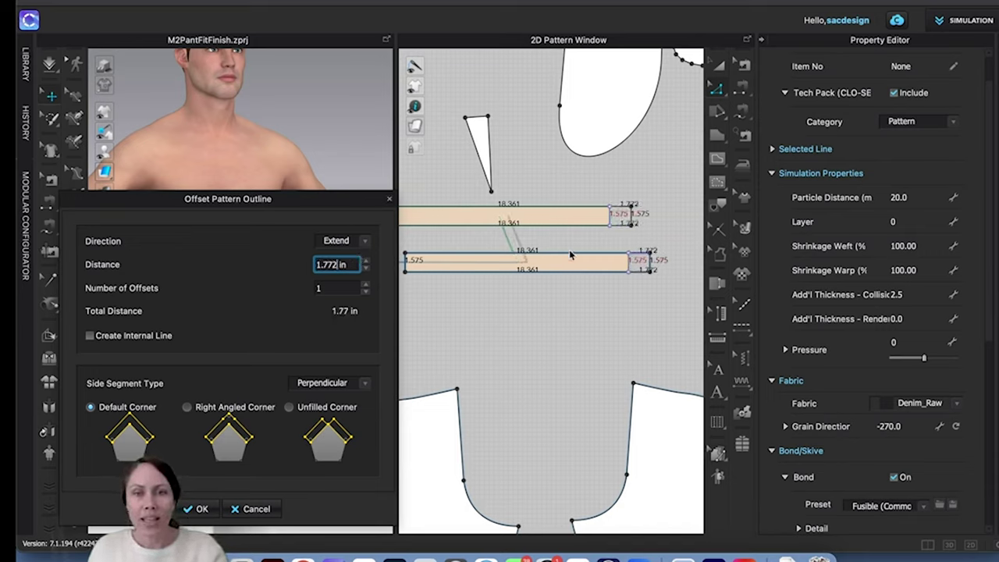
left_click(201, 509)
left_click(540, 301)
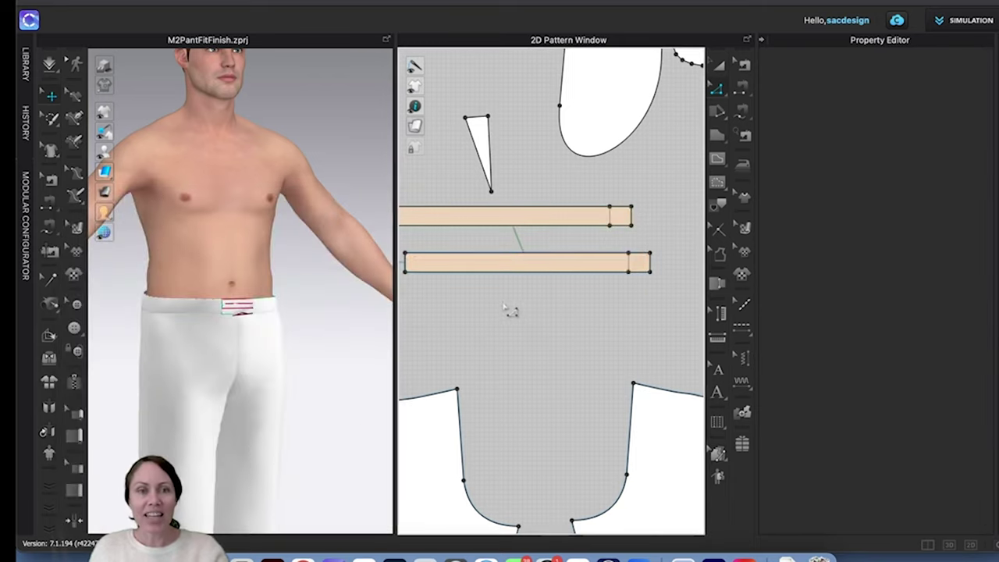
Step: Set the two right-hand waistband strips to simulation layer 1 and simulate the pants briefly
scroll(508, 310, "down", 3)
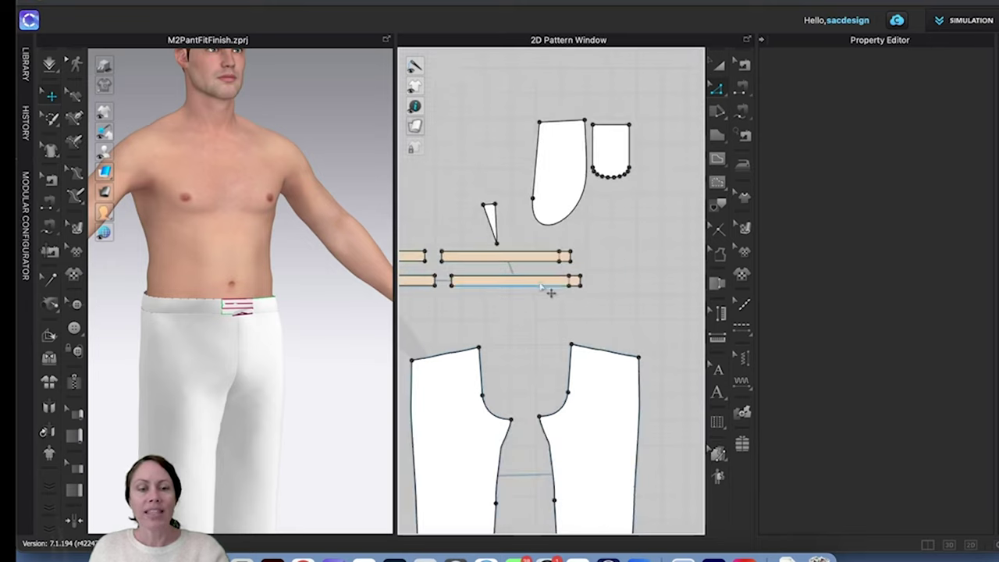
left_click(540, 286)
left_click(513, 316)
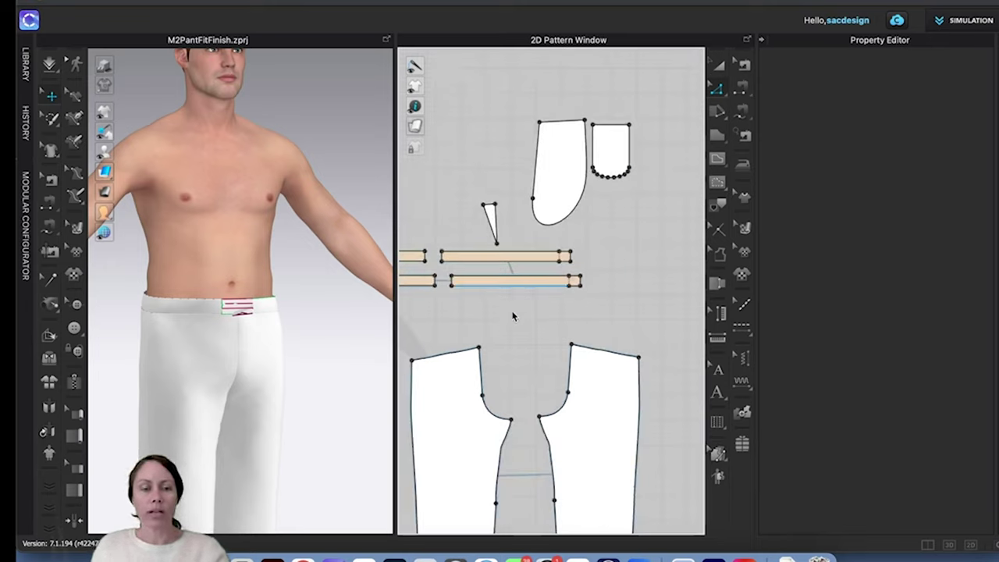
left_click(511, 282)
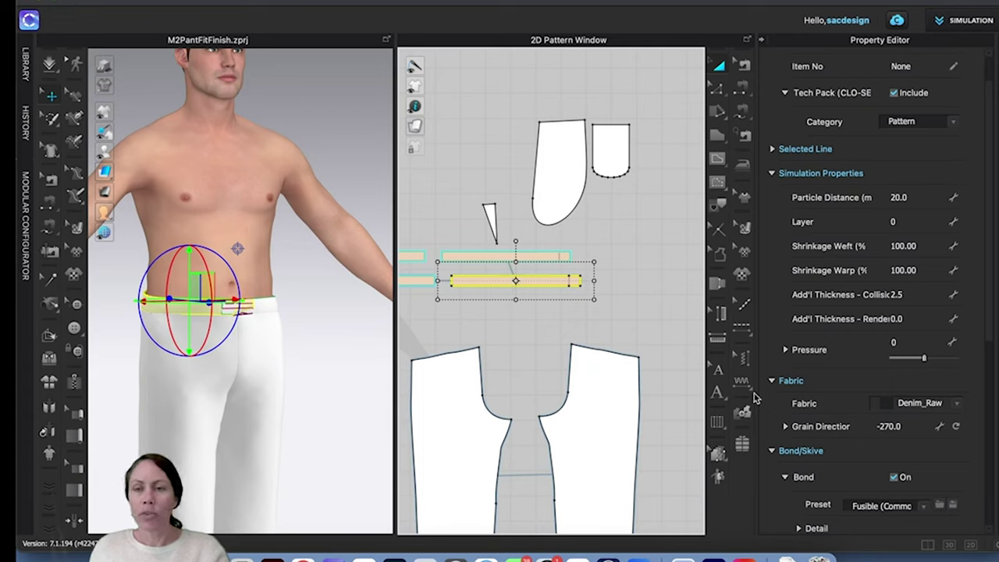
left_click(468, 256, "shift")
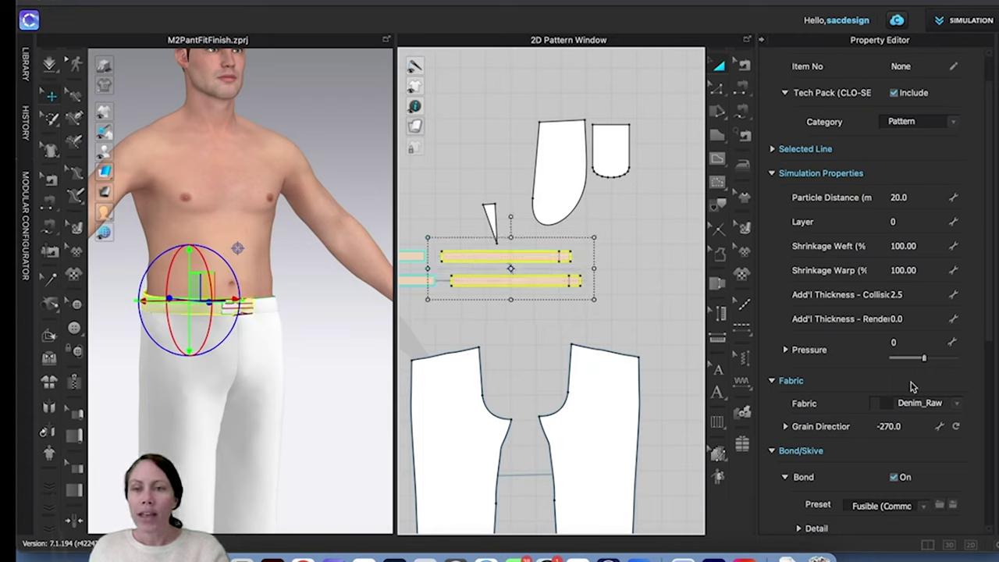
left_click(918, 222)
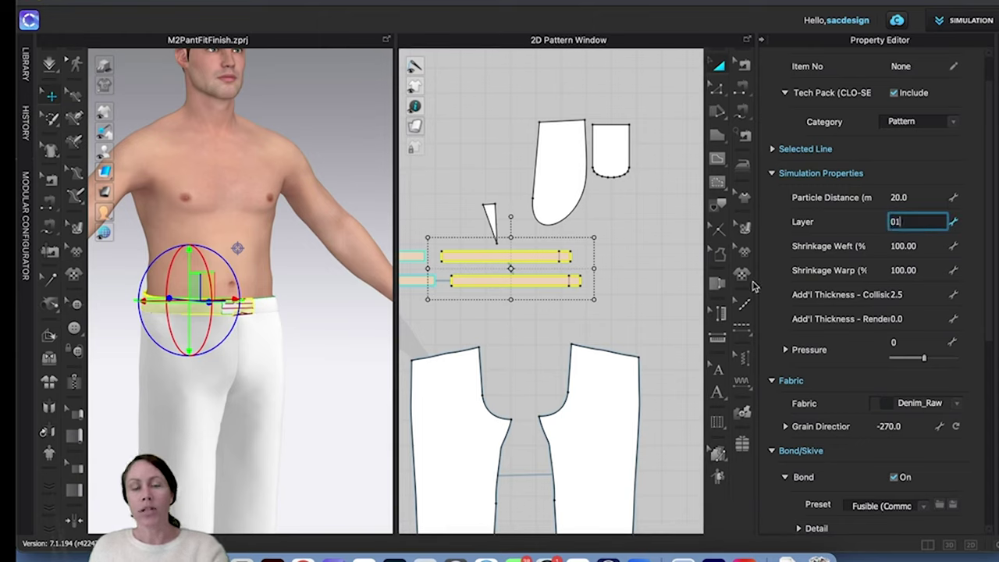
key("Return")
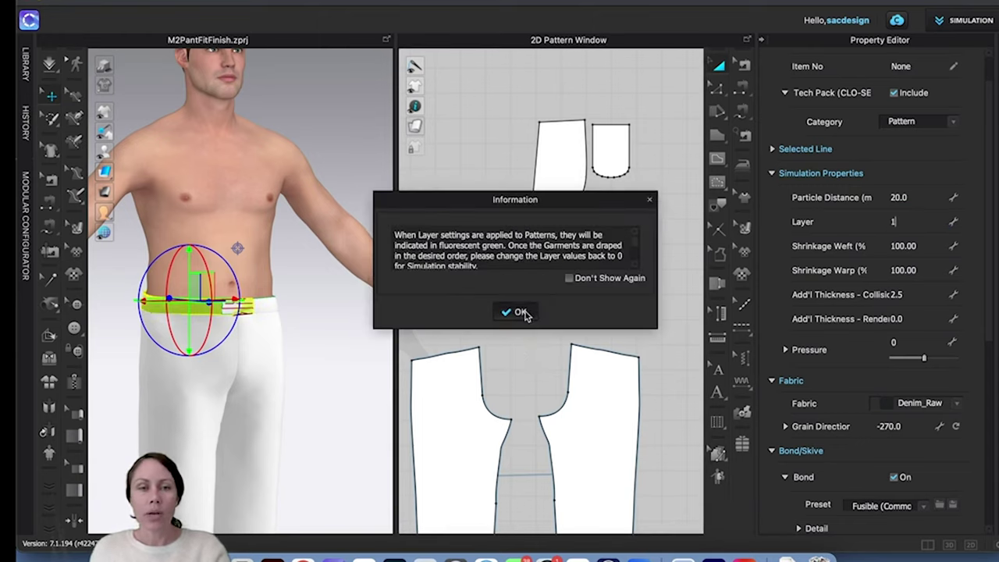
left_click(518, 312)
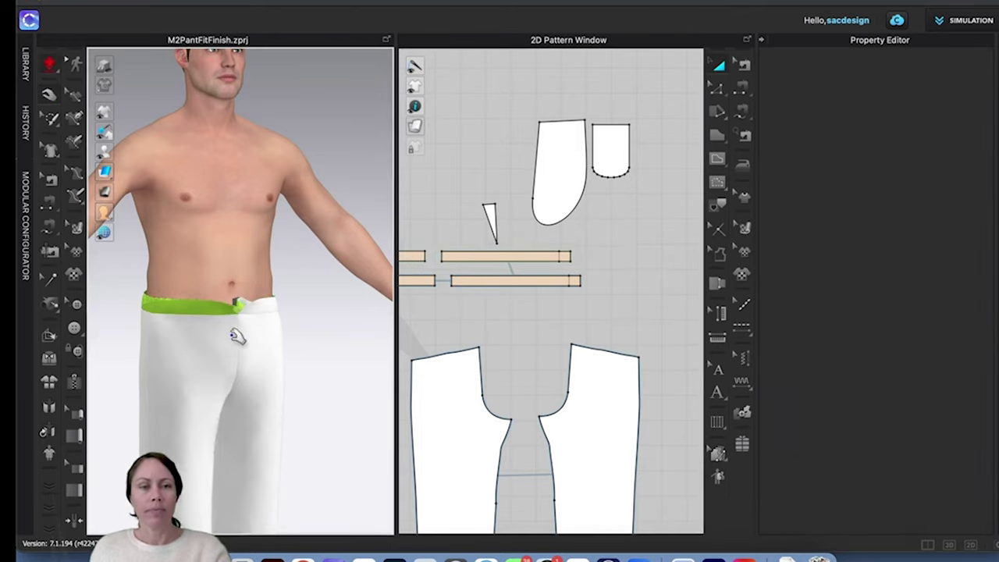
key("space")
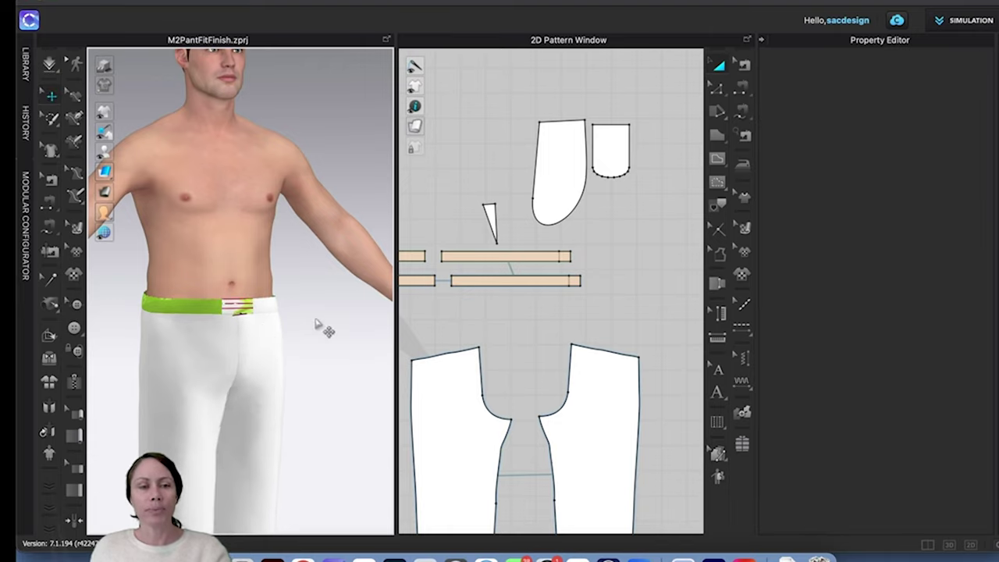
Step: Delete the seam Sewing_5844992 at the outer short end of the lower right-hand waistband strip
middle_click_drag(552, 318, 675, 289)
left_click(489, 380)
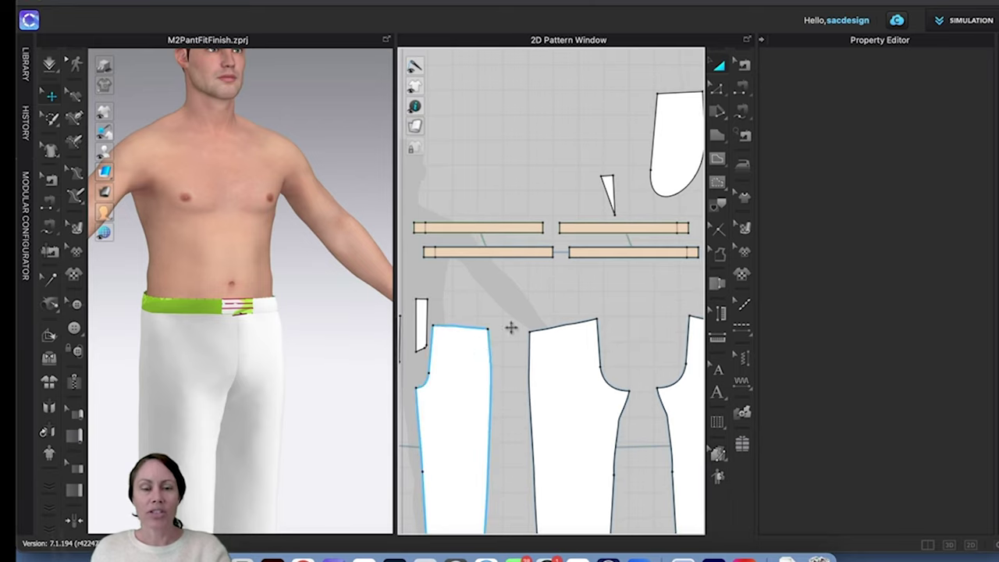
middle_click_drag(466, 362, 471, 381)
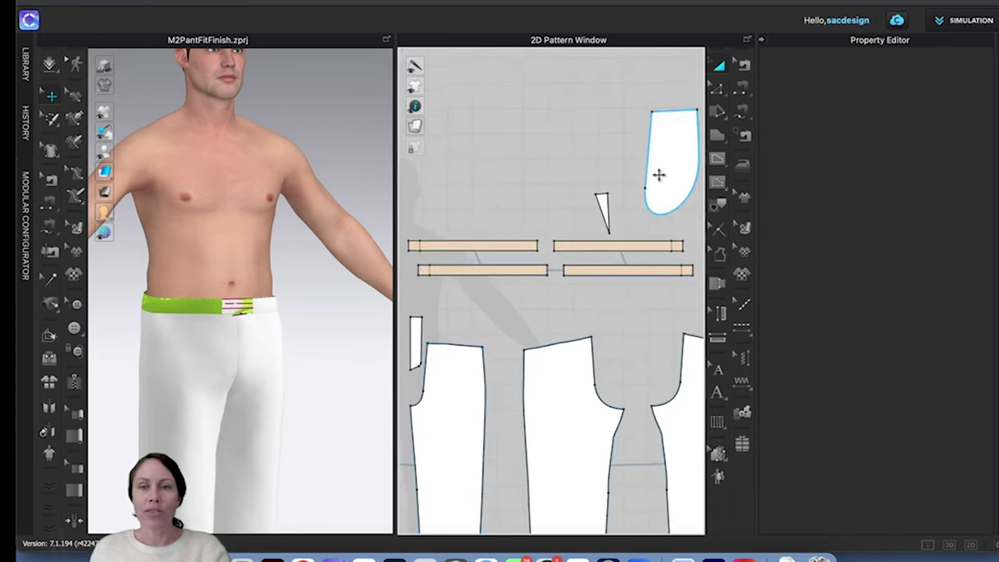
left_click(742, 68)
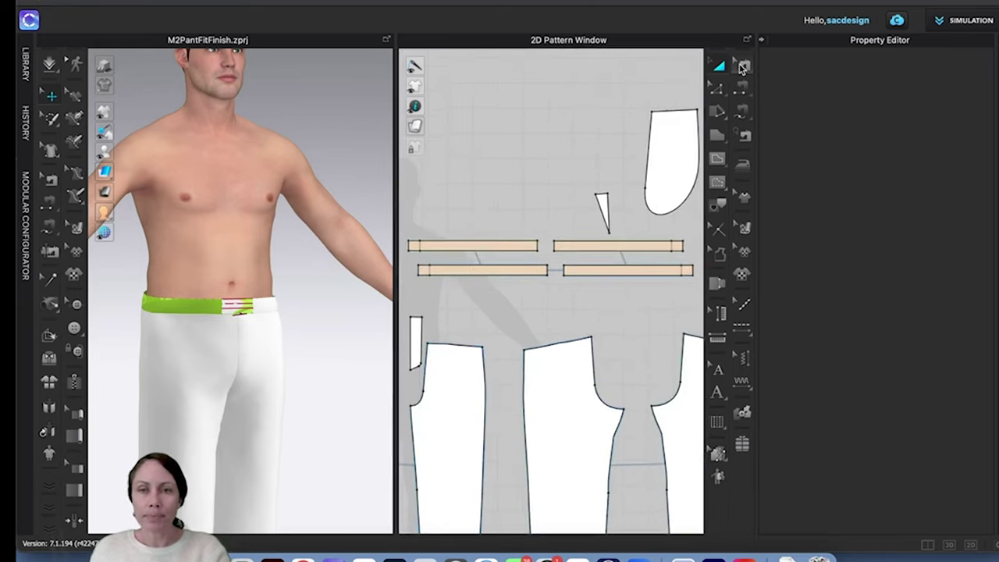
scroll(679, 299, "up", 3)
scroll(678, 299, "up", 2)
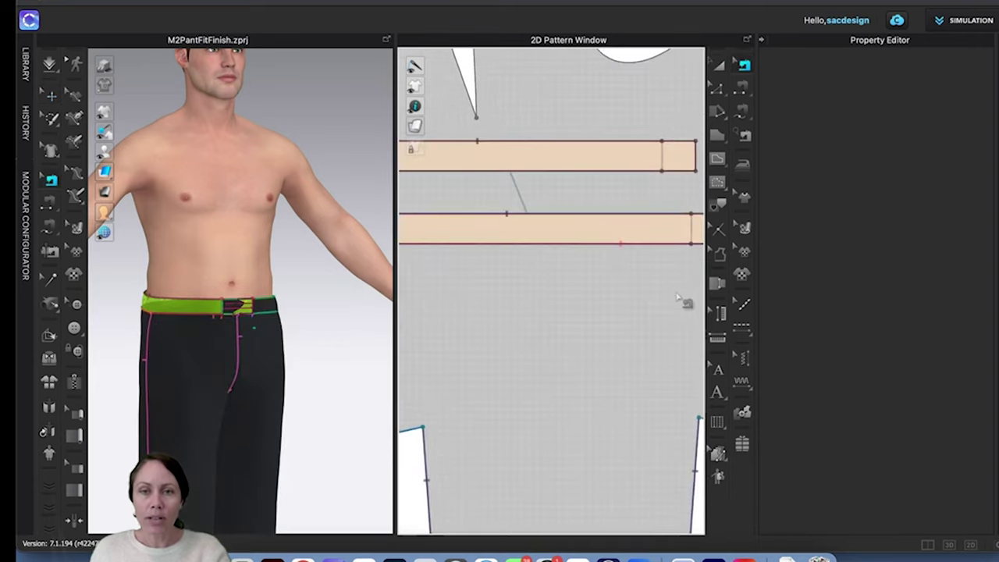
middle_click_drag(686, 304, 619, 312)
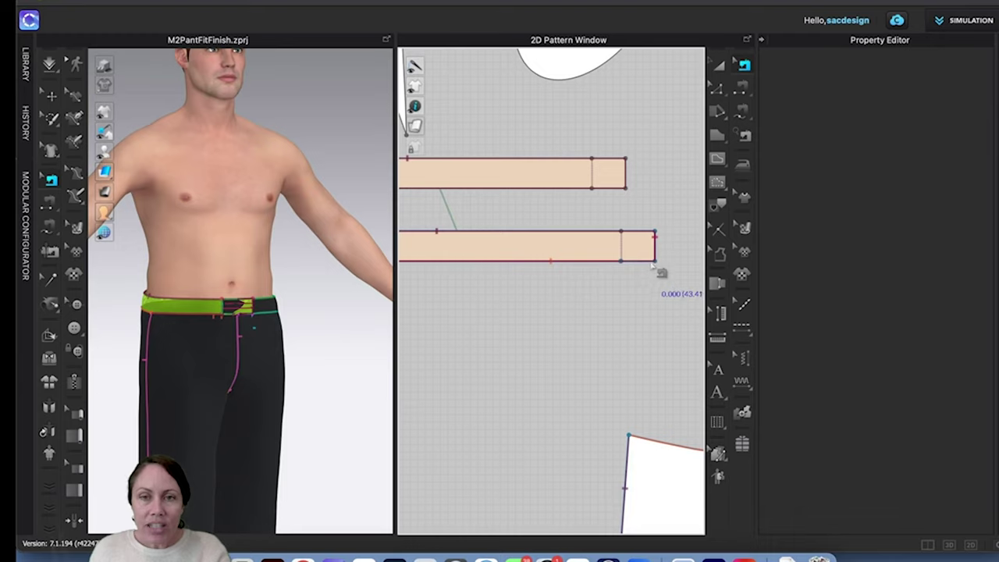
left_click(655, 243)
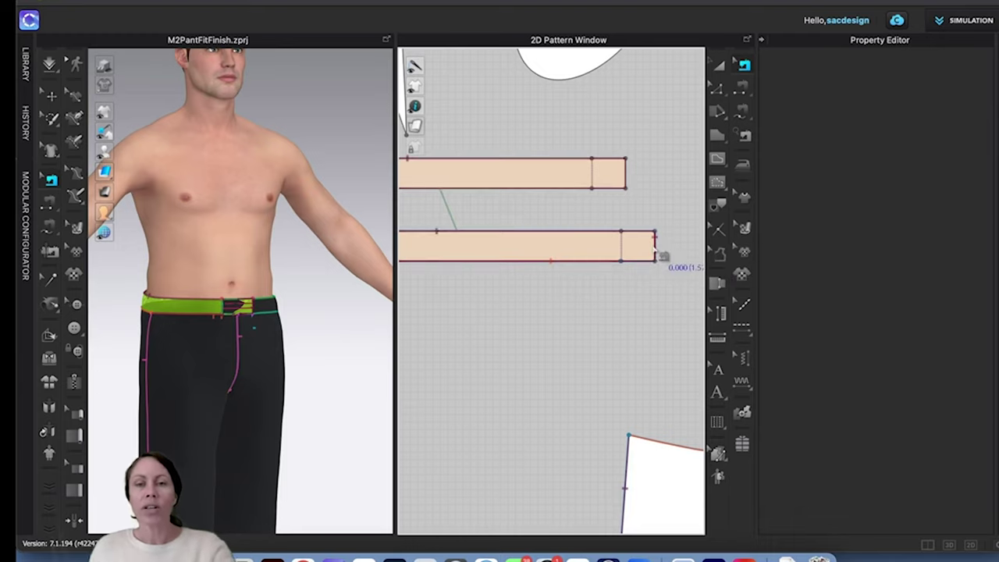
mouse_move(658, 250)
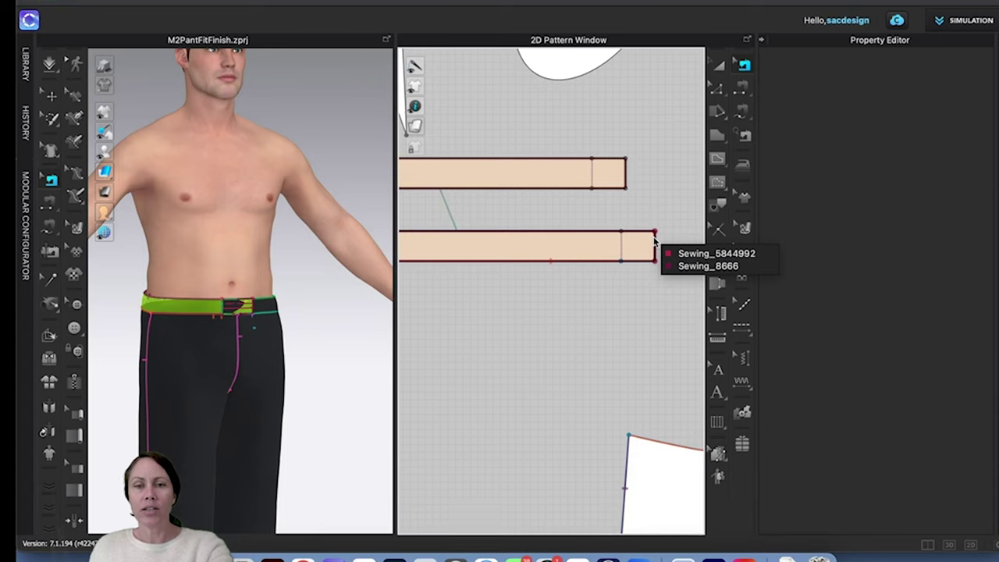
left_click(692, 254)
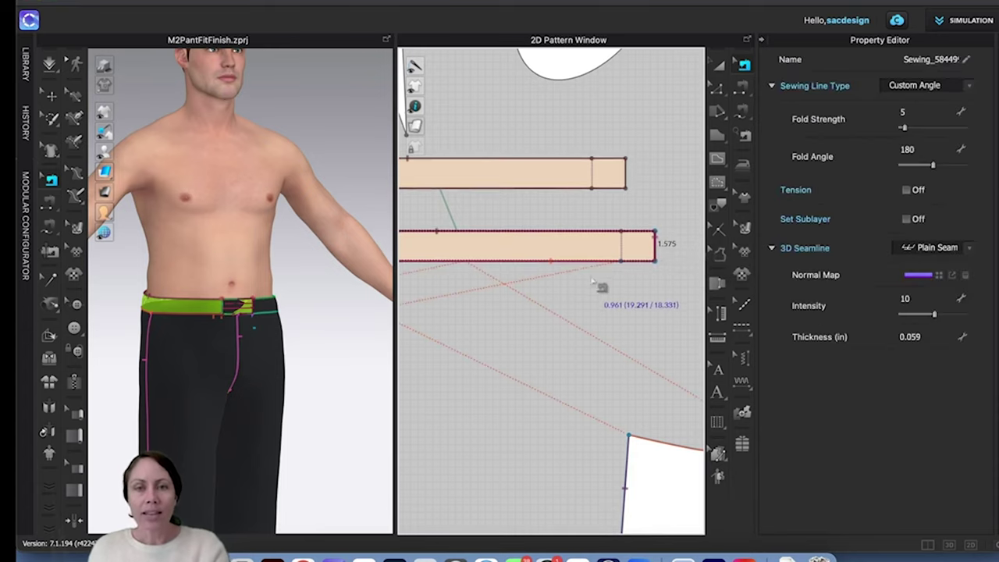
scroll(642, 284, "down", 3)
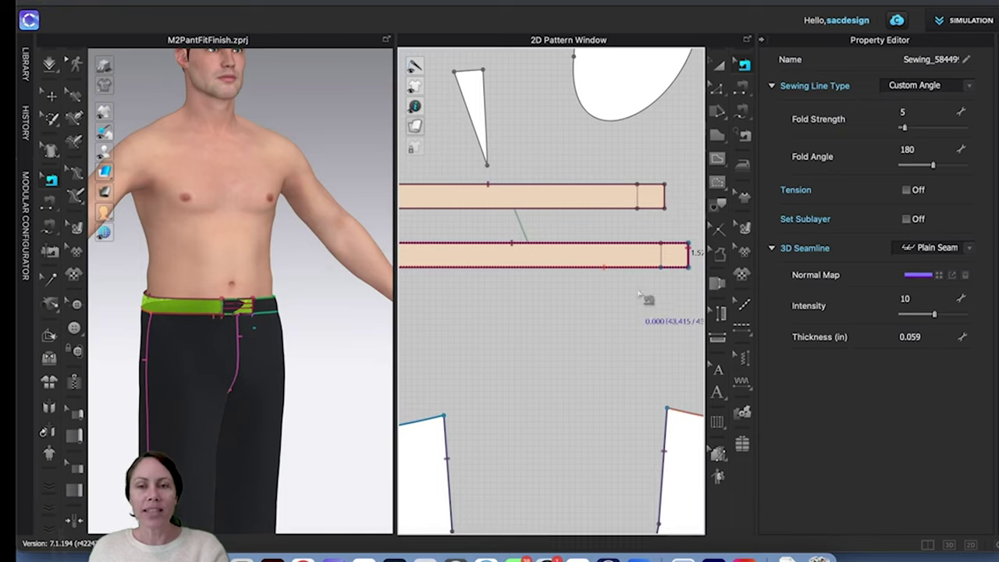
scroll(629, 309, "down", 2)
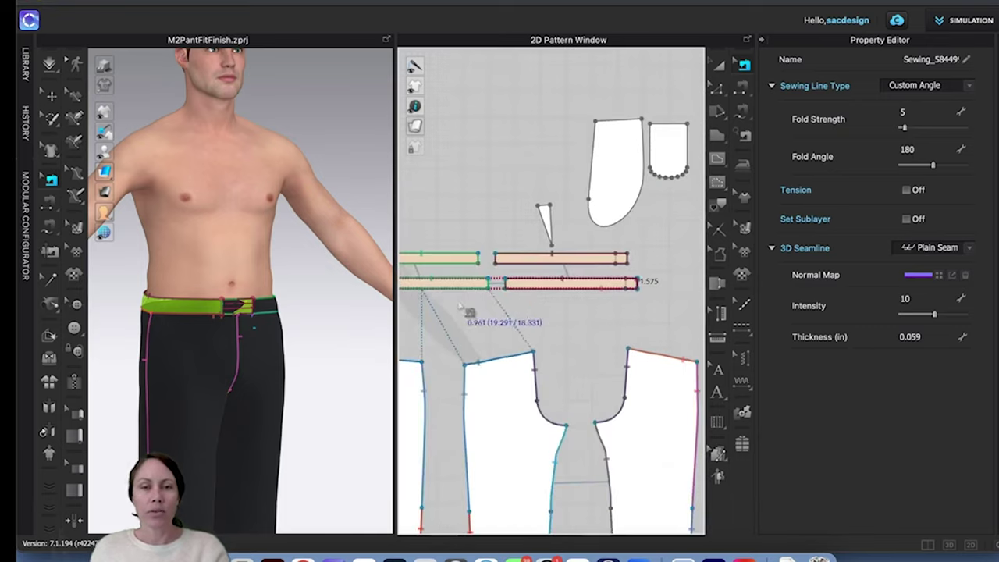
middle_click_drag(461, 309, 567, 314)
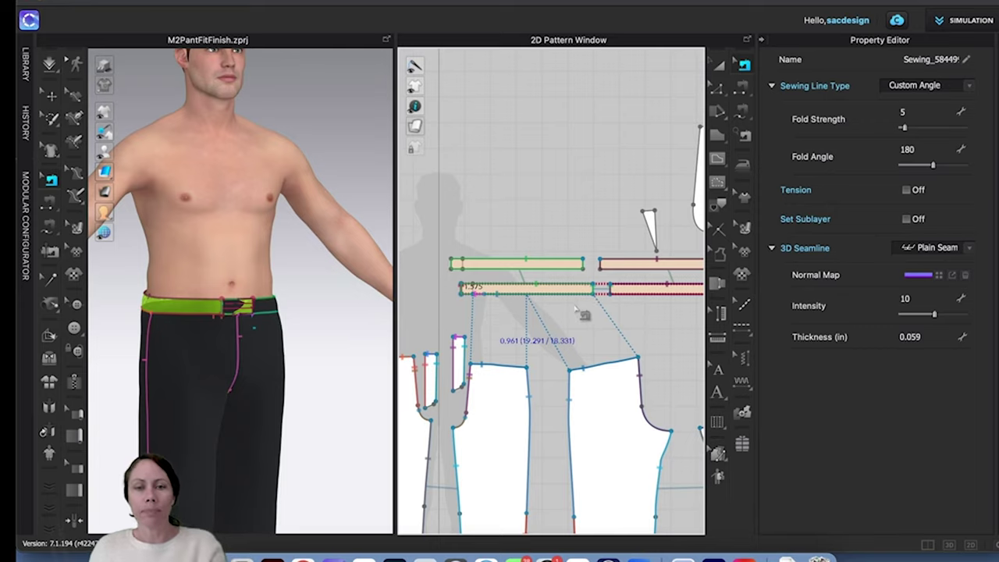
key("Delete")
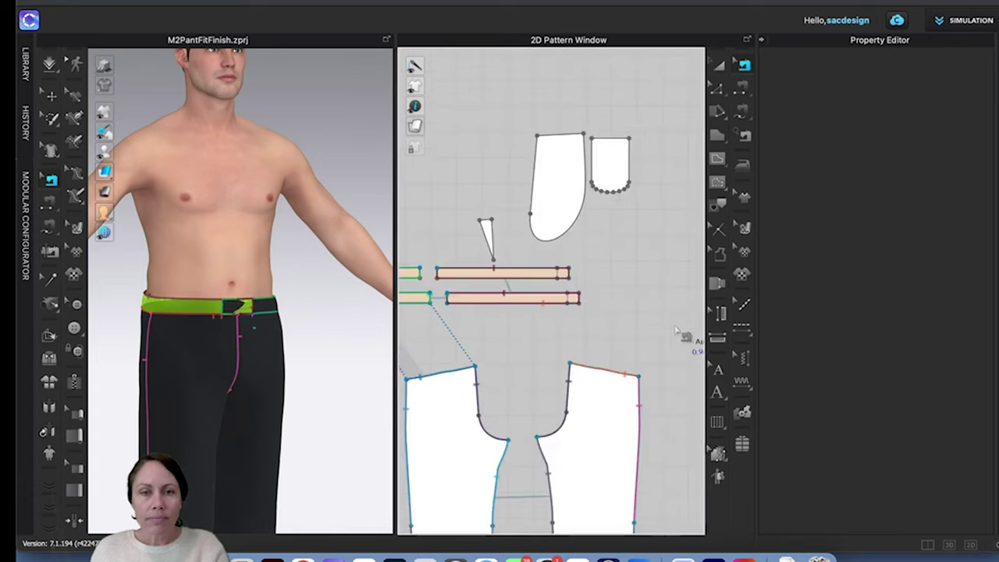
Step: Examine the waistband overlap and its seams at the center front of the pants in 3D
scroll(527, 349, "up", 5)
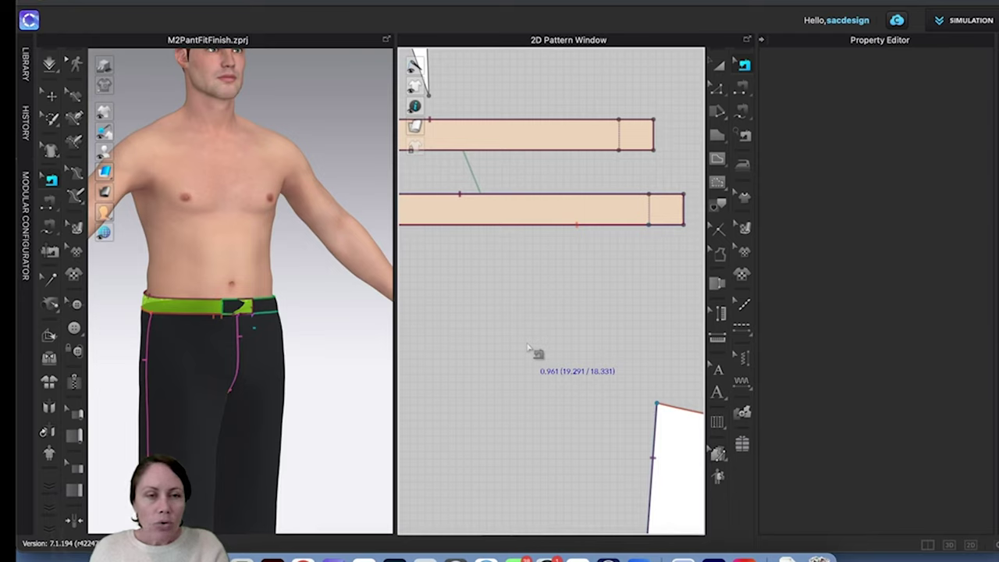
mouse_move(223, 339)
right_mouse_down()
mouse_move(218, 319)
mouse_move(174, 328)
mouse_move(206, 332)
right_mouse_up()
scroll(206, 334, "up", 5)
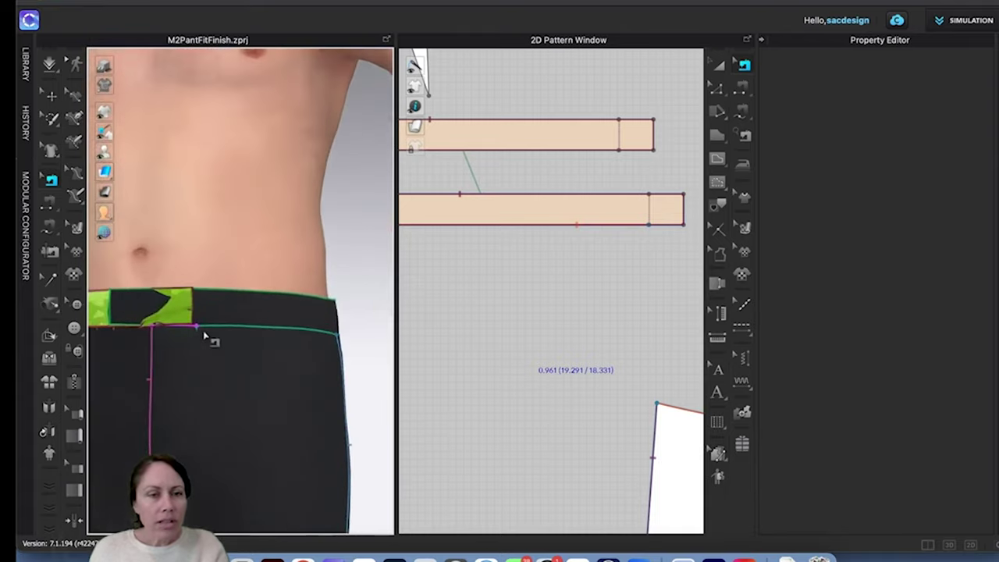
scroll(206, 336, "down", 2)
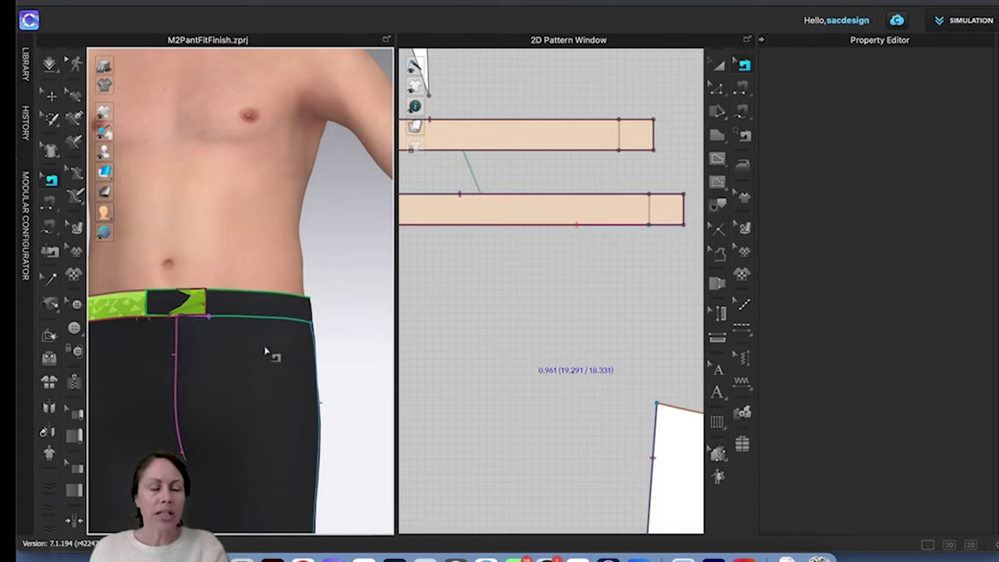
scroll(265, 351, "down", 6)
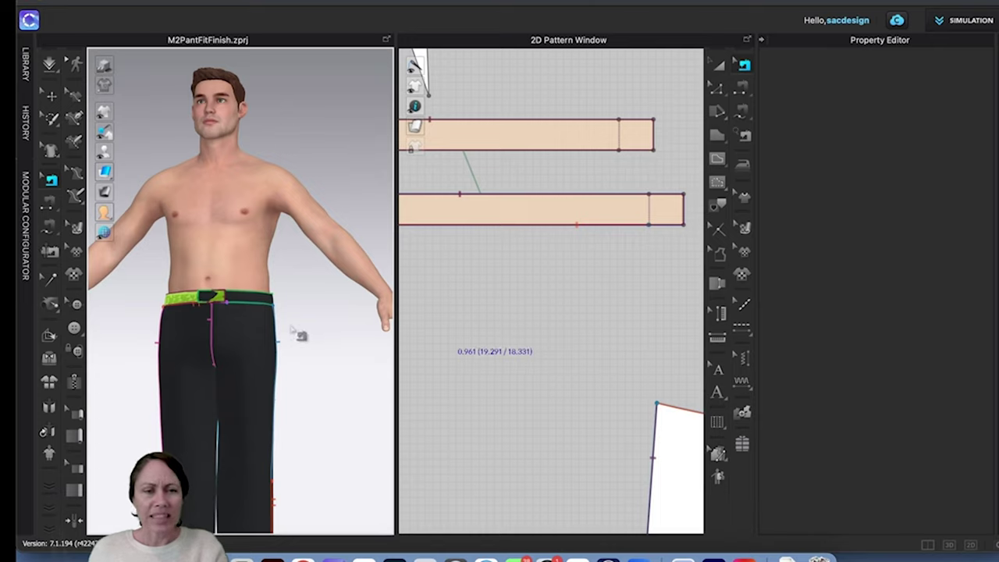
right_click_drag(234, 341, 265, 344)
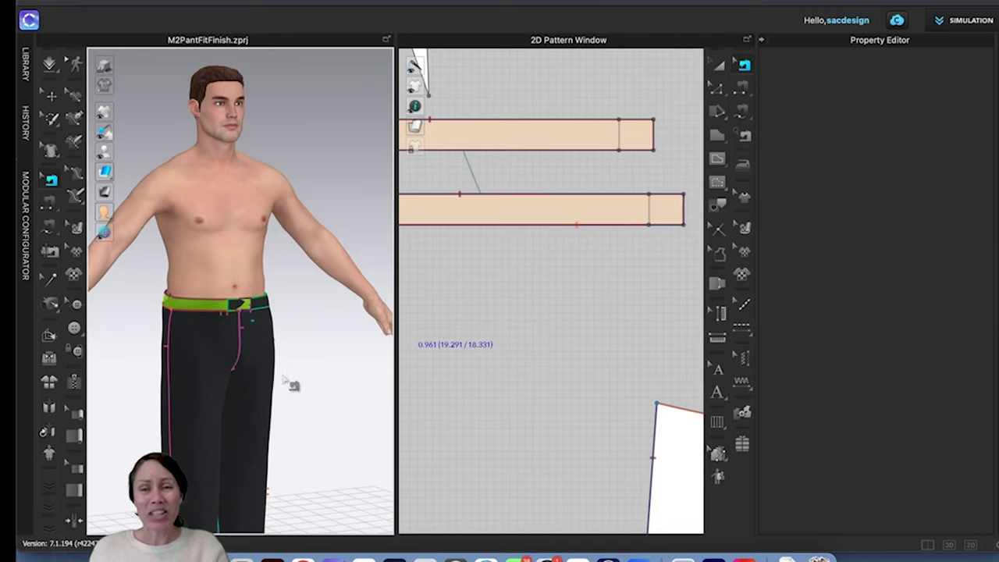
scroll(290, 383, "down", 5)
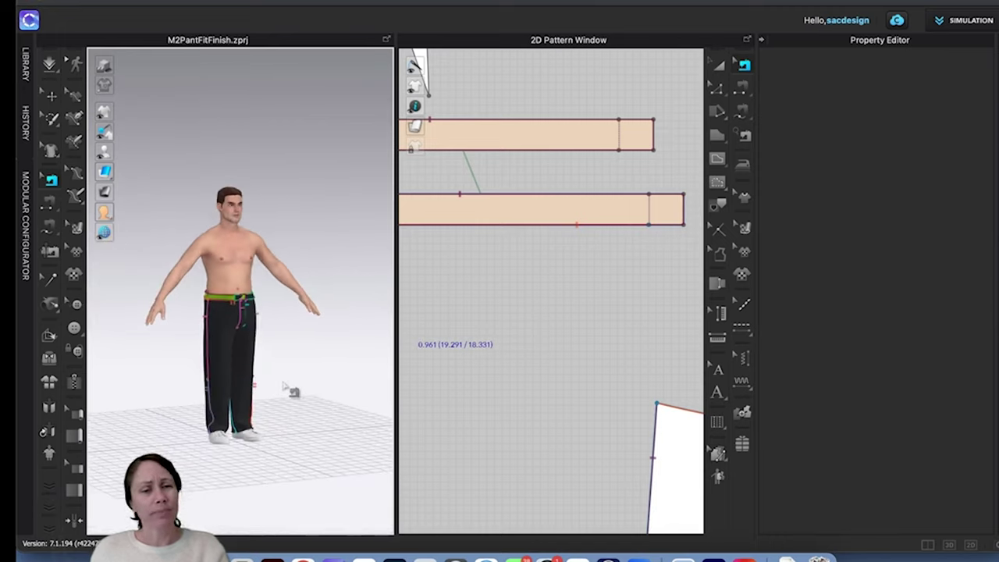
scroll(269, 341, "up", 6)
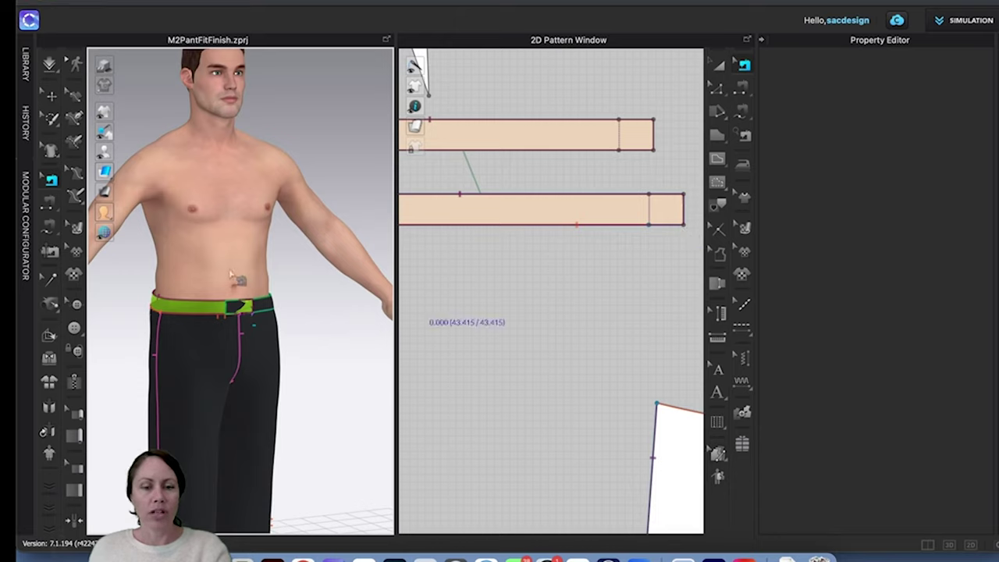
Step: Simulate the pants briefly to let the overlapping waistband ends settle at the center front
key("space")
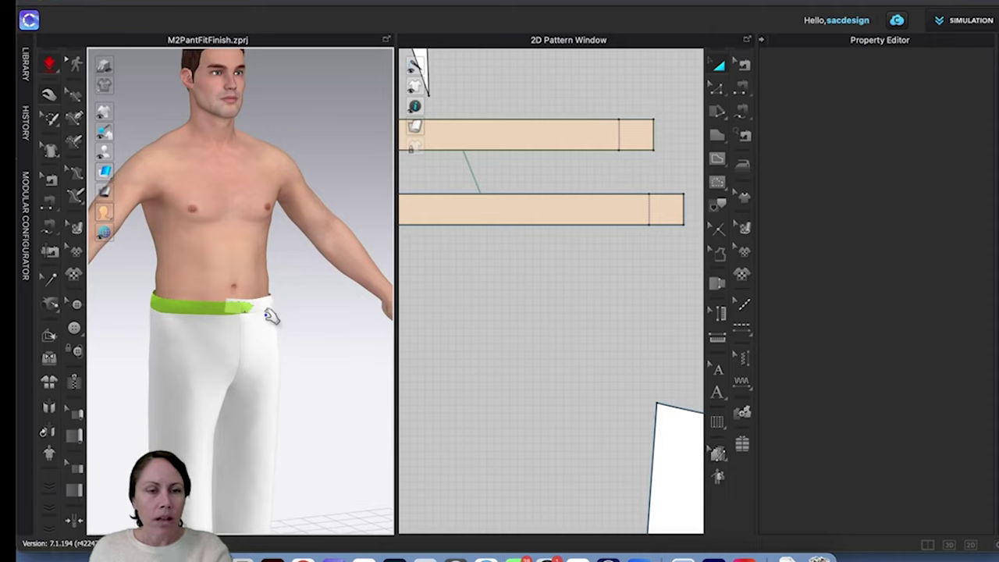
scroll(271, 320, "up", 5)
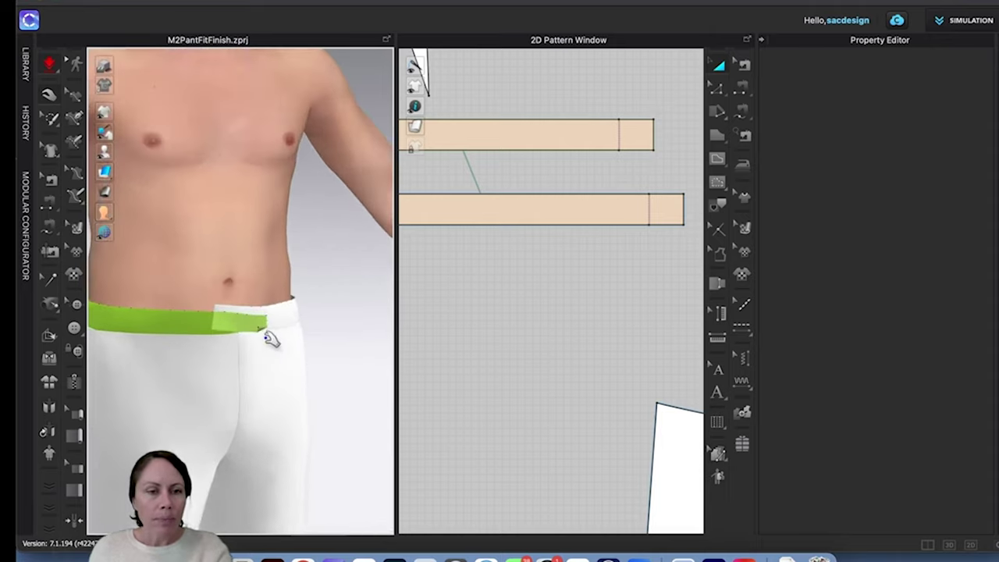
scroll(269, 337, "up", 3)
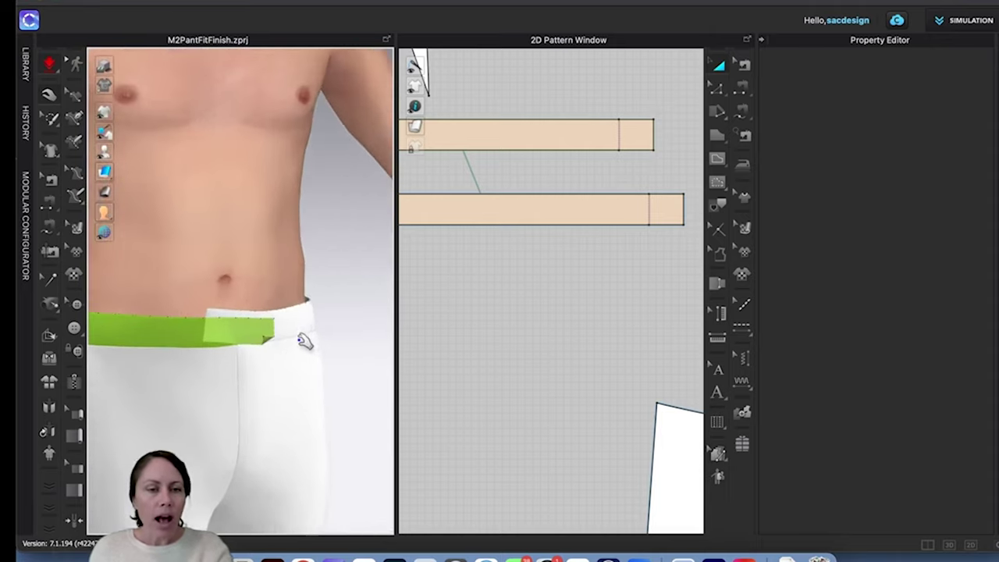
Step: Inspect the sewing around the waistband overlap in 3D by selecting its upper seam
key("b")
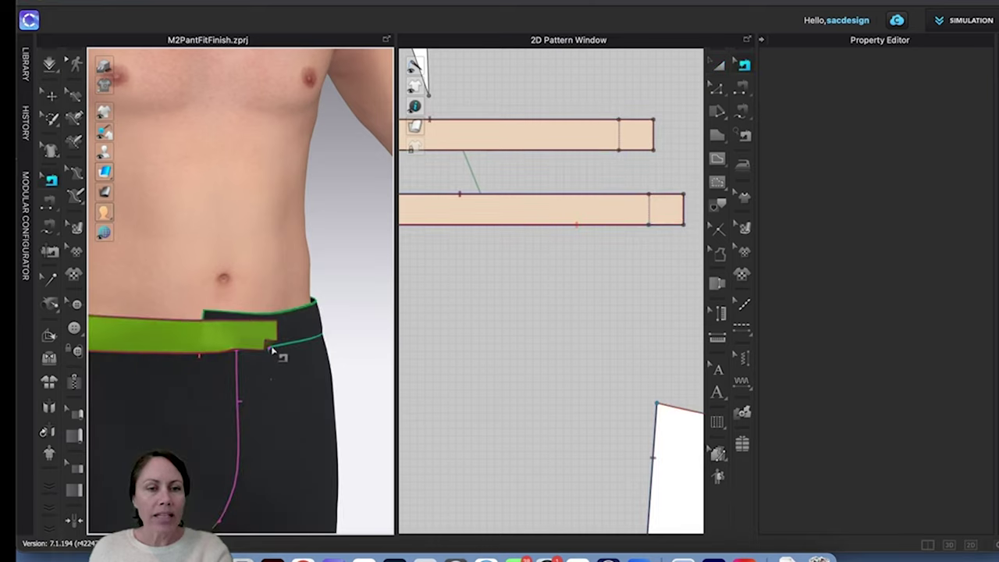
left_click(223, 318)
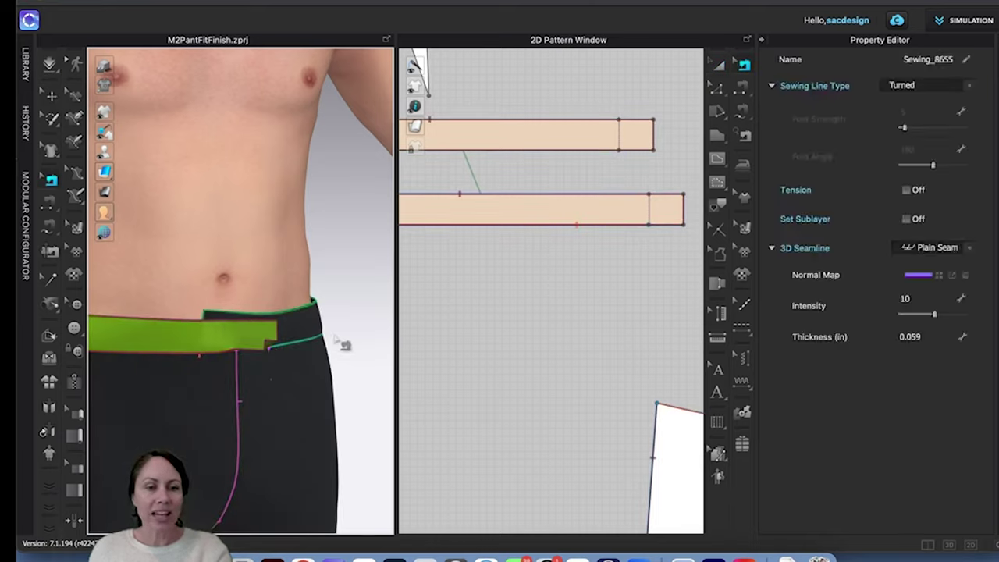
scroll(355, 349, "down", 3)
scroll(344, 343, "down", 2)
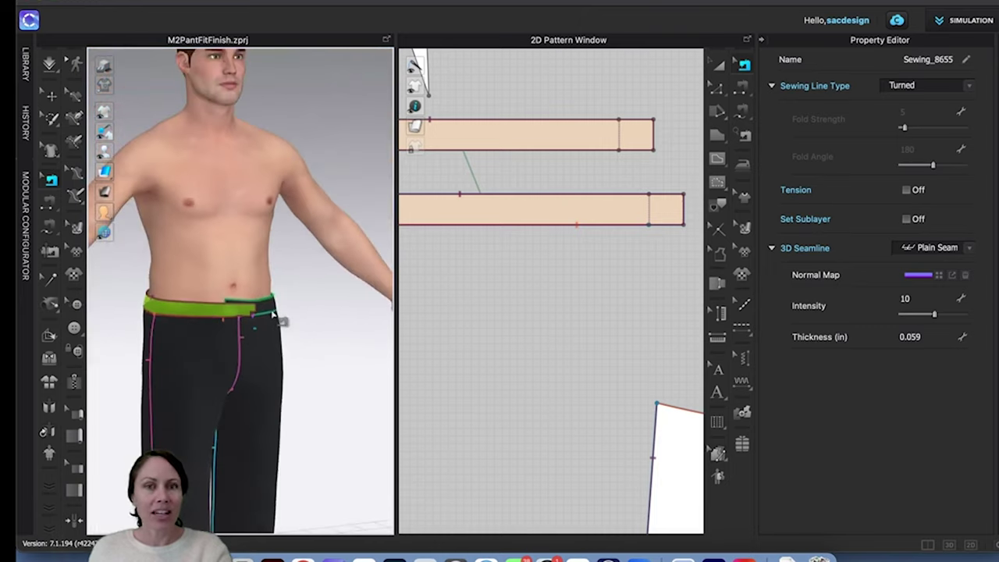
scroll(273, 315, "down", 1)
scroll(271, 316, "down", 2)
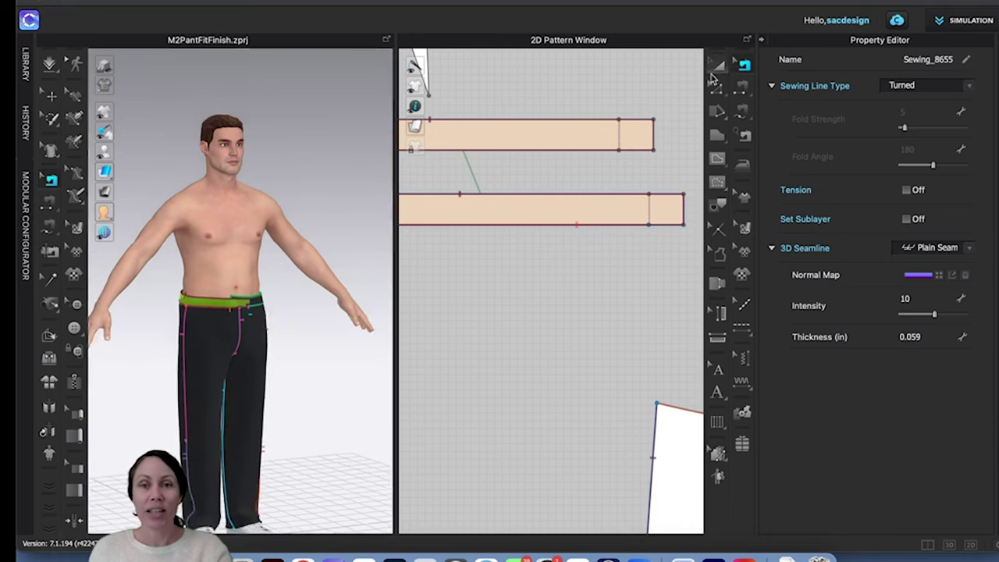
Step: Remove the linked editing between the lower left-hand and lower right-hand waistband strips
left_click(715, 68)
scroll(569, 283, "down", 3)
left_click(500, 246)
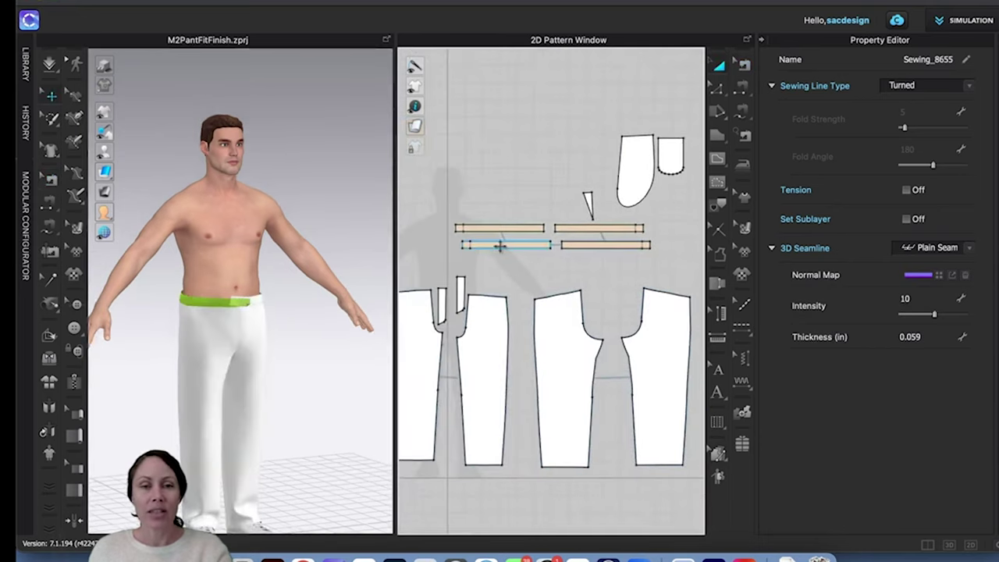
left_click(502, 246)
right_click(502, 246)
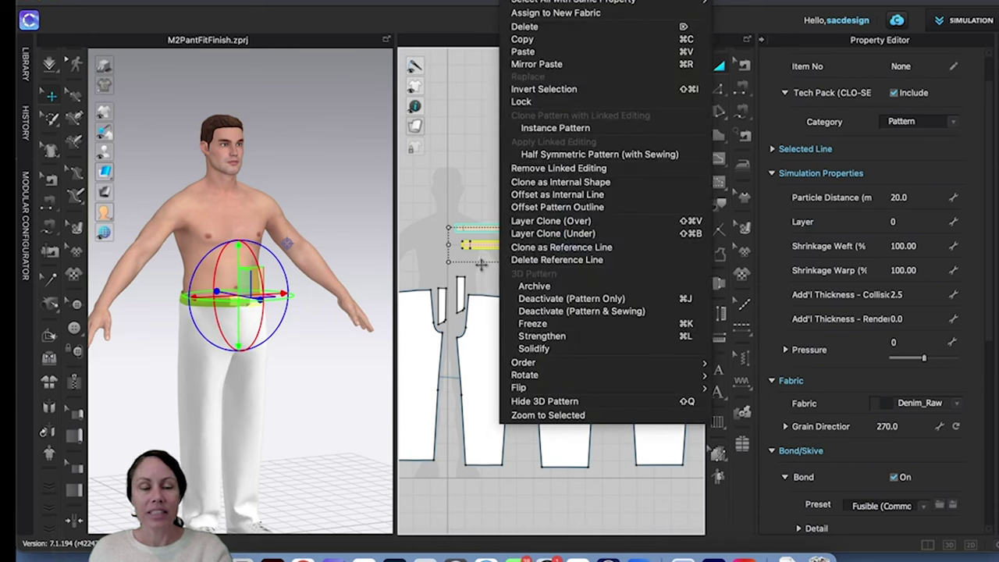
left_click(485, 275)
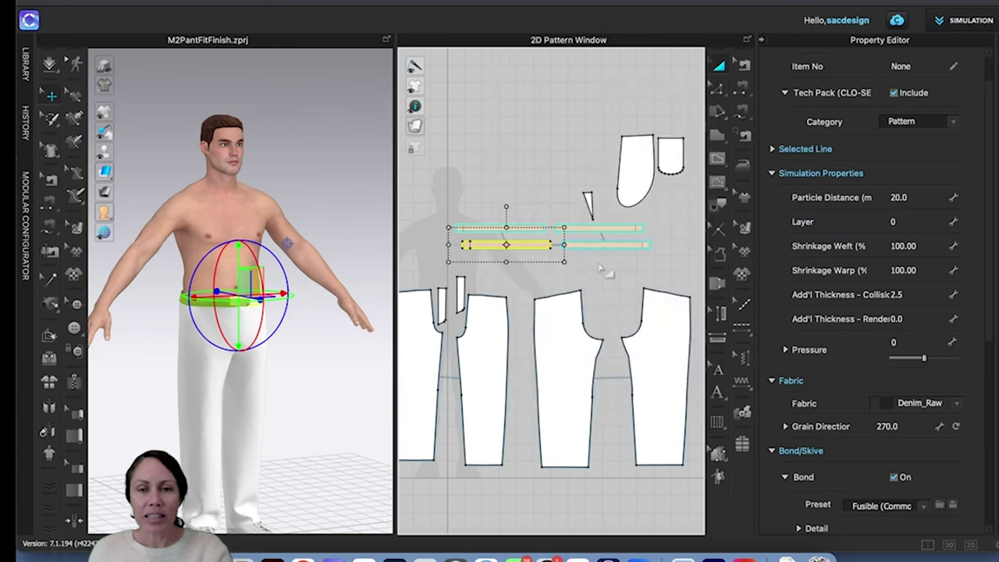
scroll(601, 269, "up", 4)
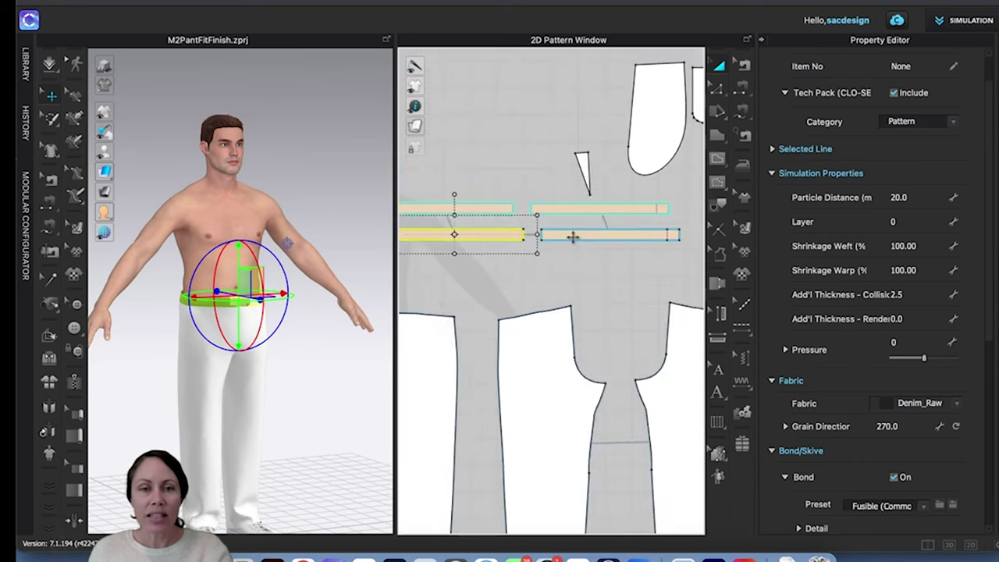
left_click(572, 236, "shift")
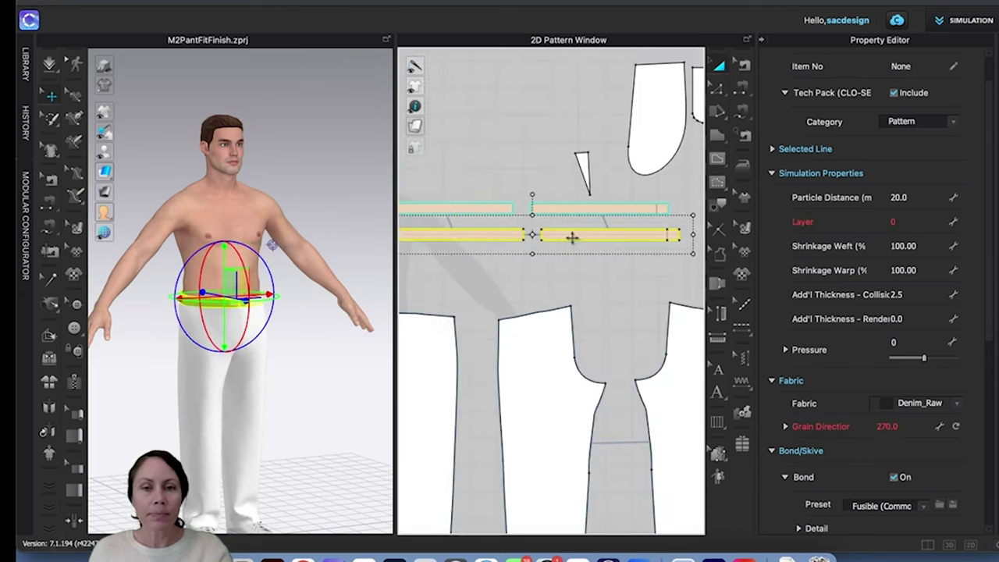
right_click(572, 236)
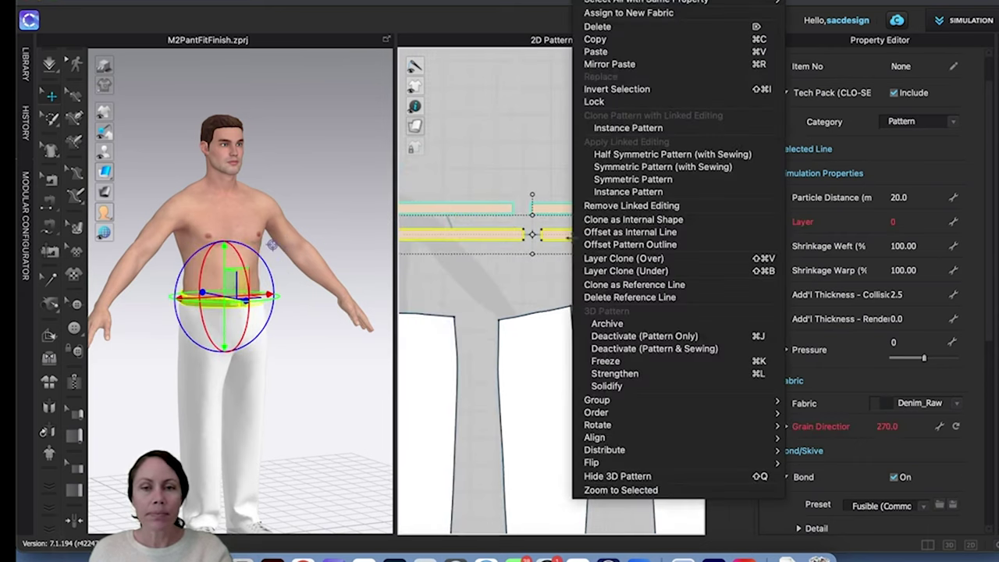
left_click(632, 206)
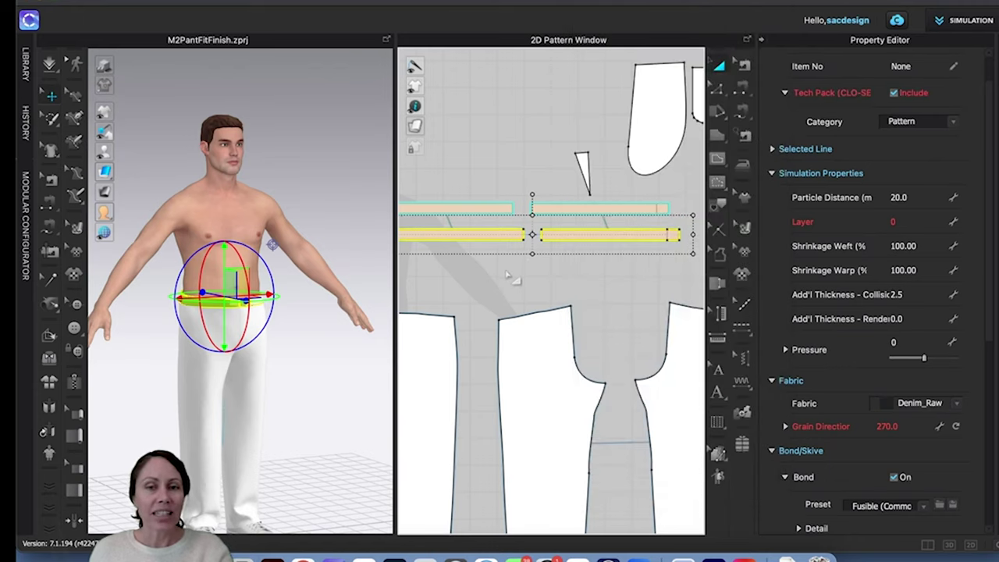
left_click(507, 277)
Step: Select the lower left-hand waistband strip and check which patterns it is still linked to
middle_click_drag(484, 241, 589, 238)
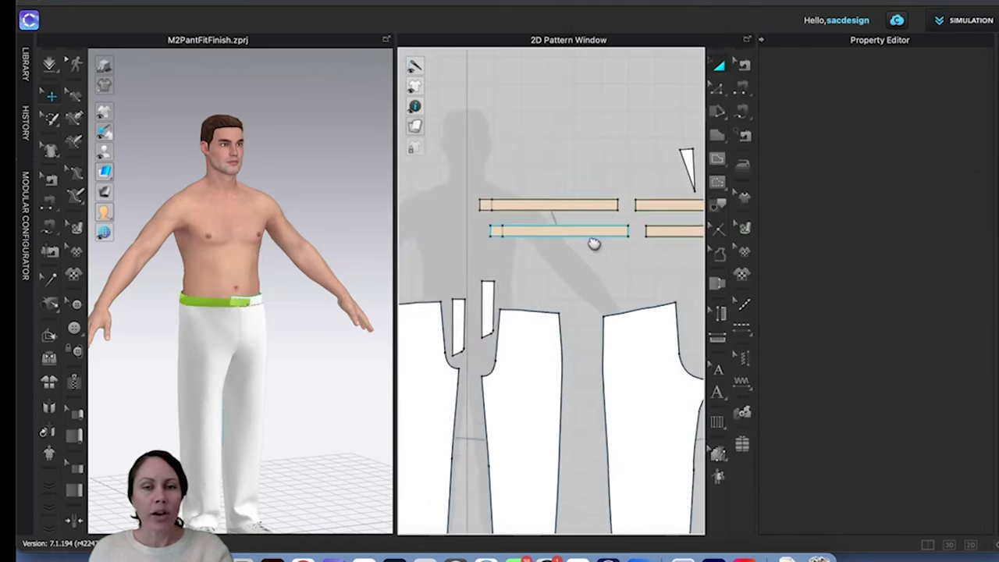
left_click(556, 228)
left_click(557, 228)
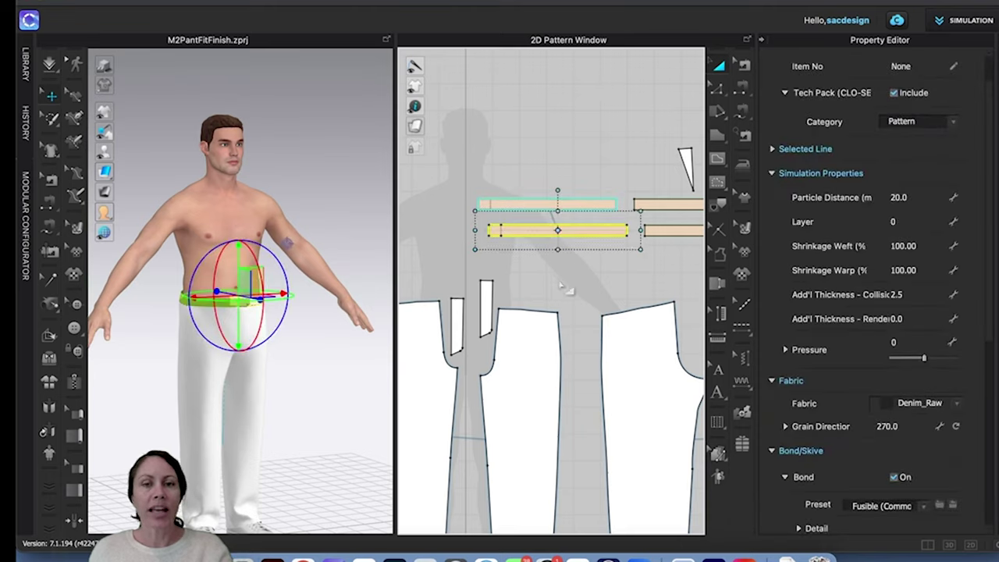
Step: Remove the center-front extension from the two linked left-hand waistband strips by deleting their outer end edge
left_click(474, 260)
scroll(476, 257, "up", 3)
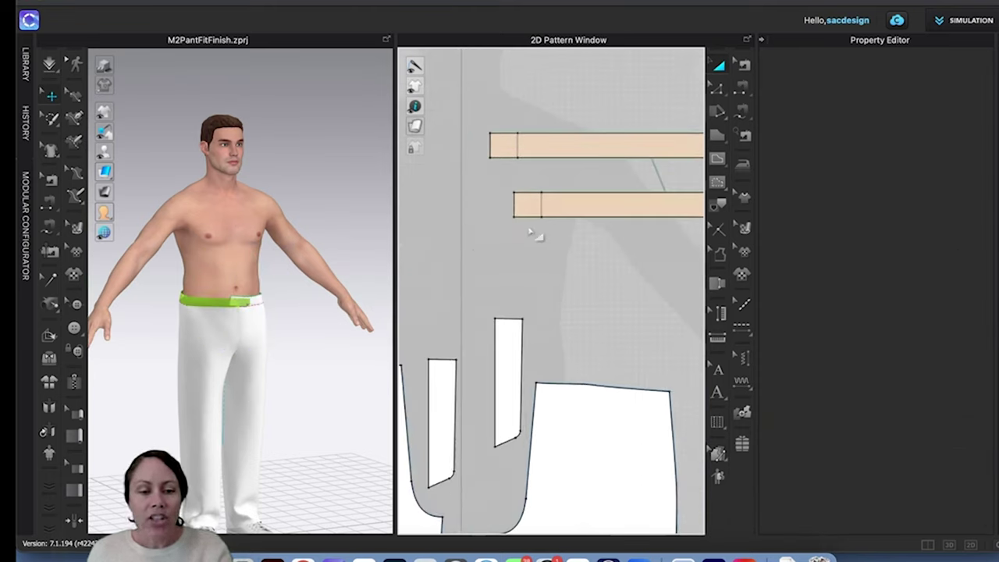
key("z")
left_click(513, 219)
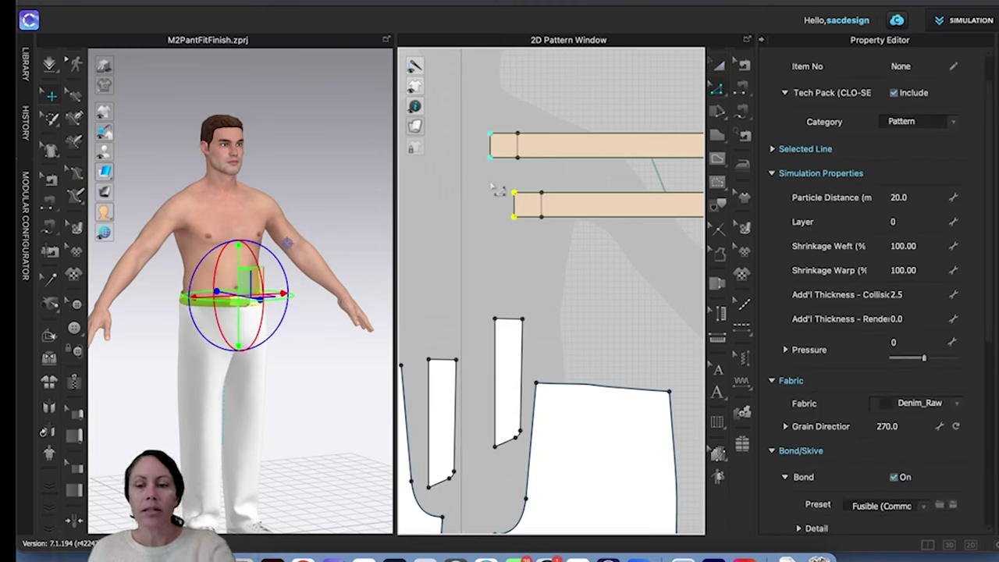
key("Delete")
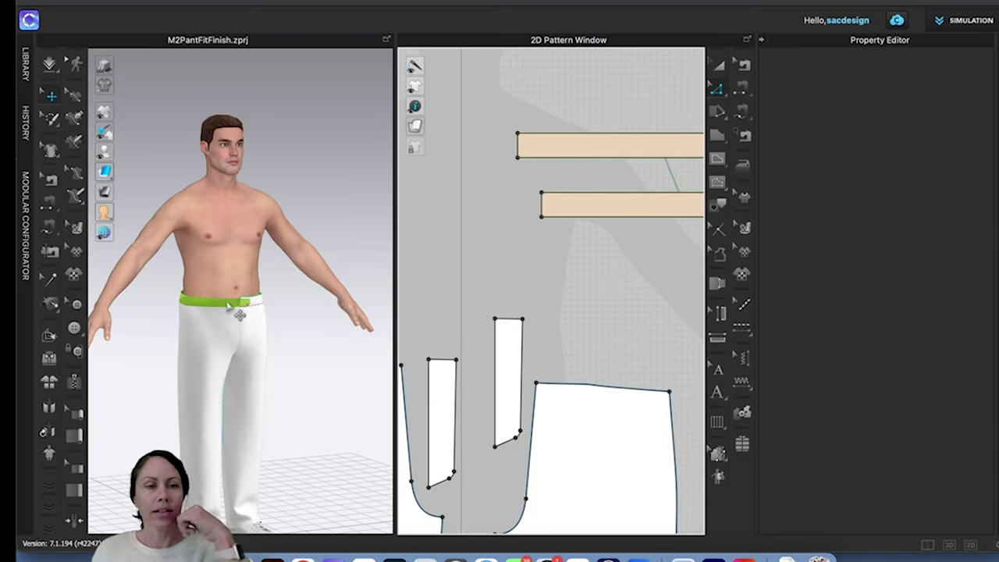
Step: Simulate the pants and strengthen the overlapping green waistband strip at the center front
scroll(269, 339, "up", 5)
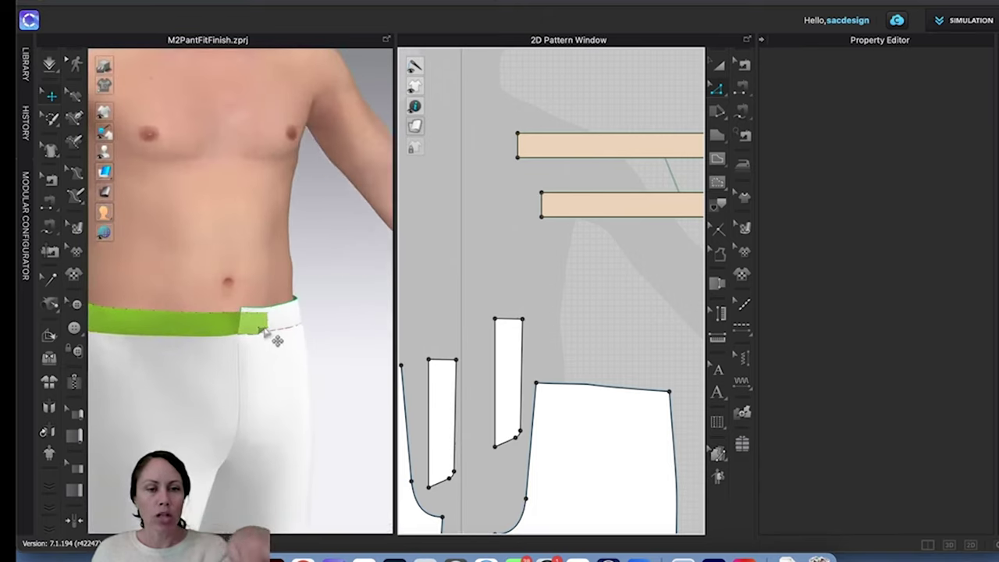
key("space")
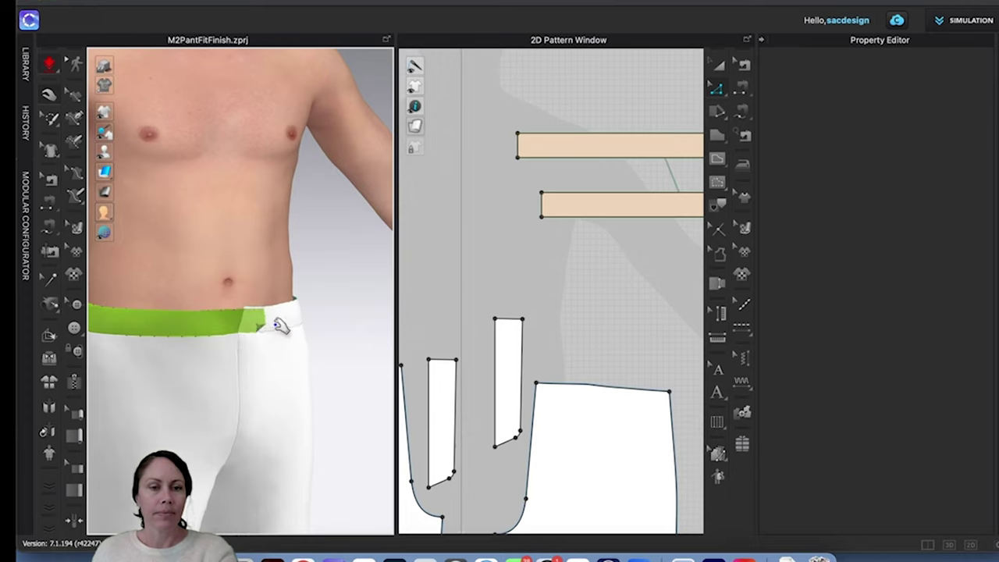
scroll(312, 375, "up", 5)
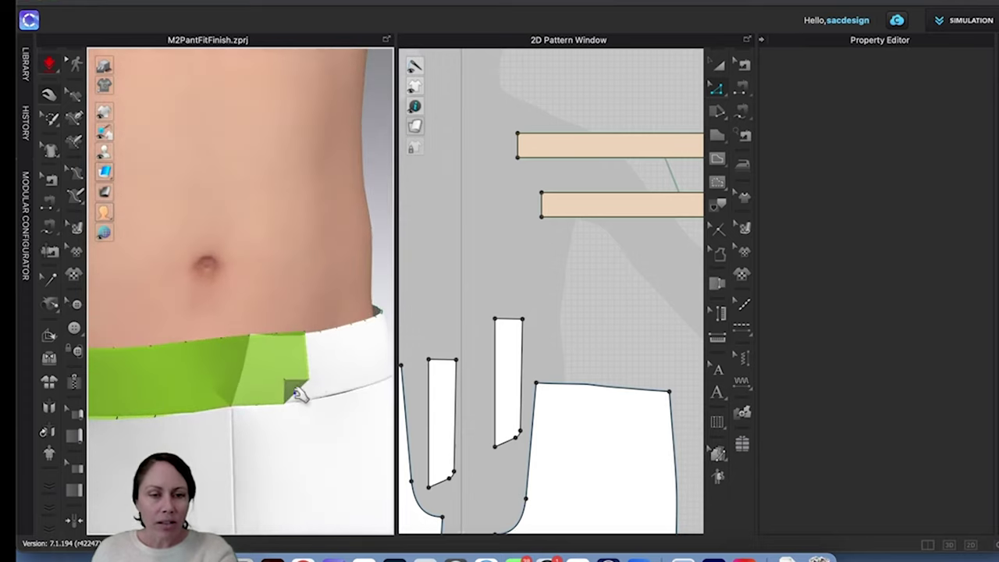
left_click(295, 387)
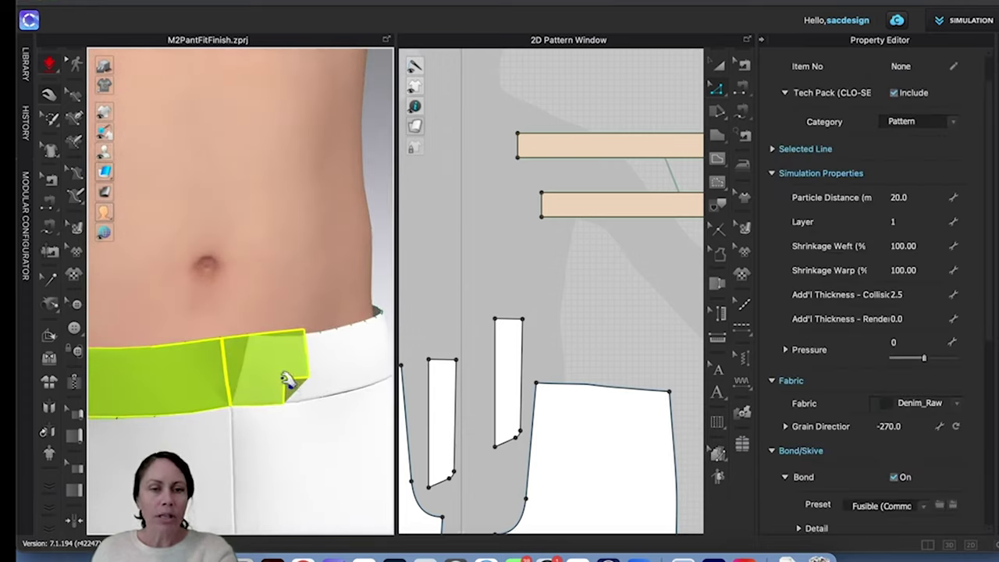
right_click(285, 380)
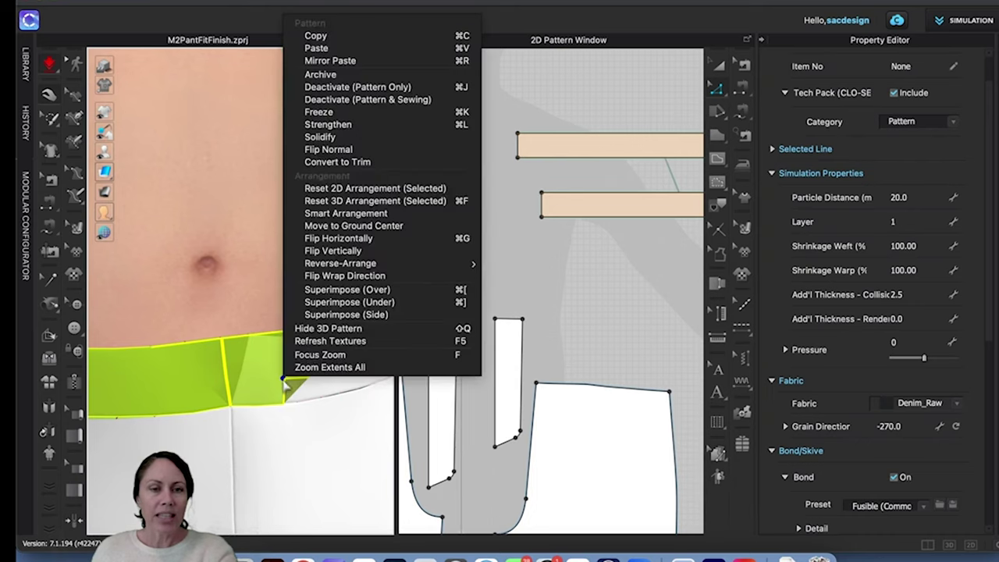
left_click(346, 129)
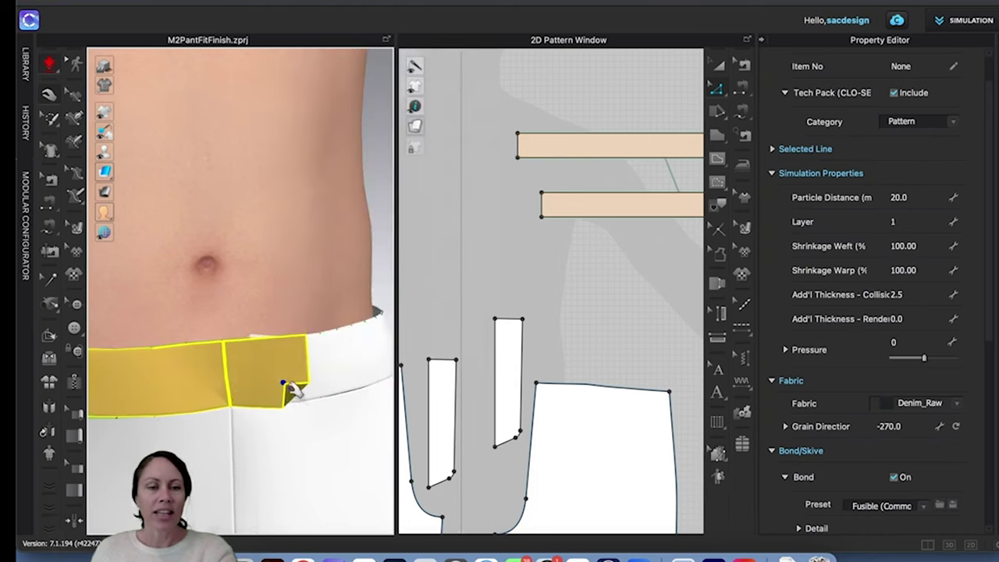
Step: Pull the folded lower corner of the waistband overlap flat, stop the simulation and check the fit at the center front
left_click_drag(305, 392, 330, 390)
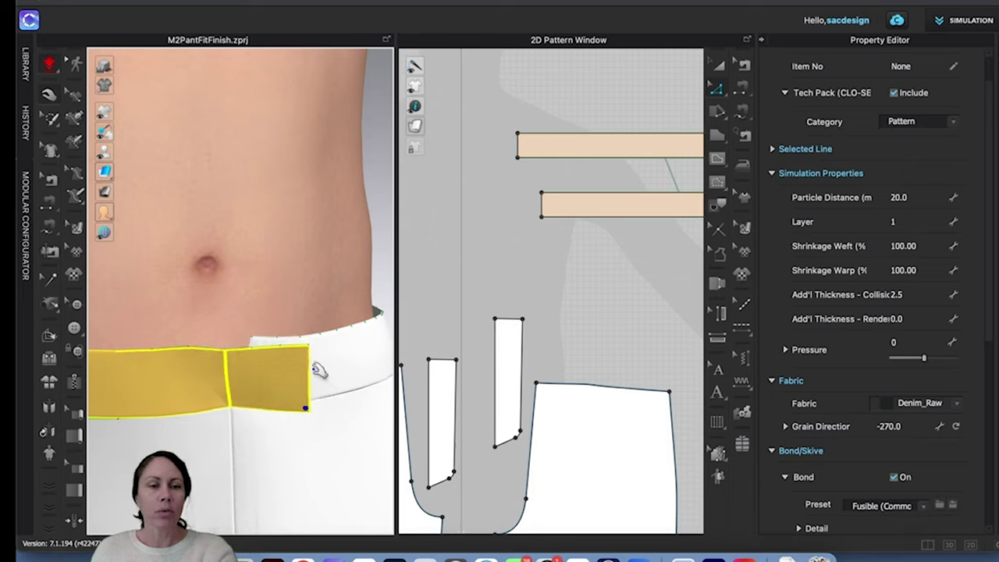
key("space")
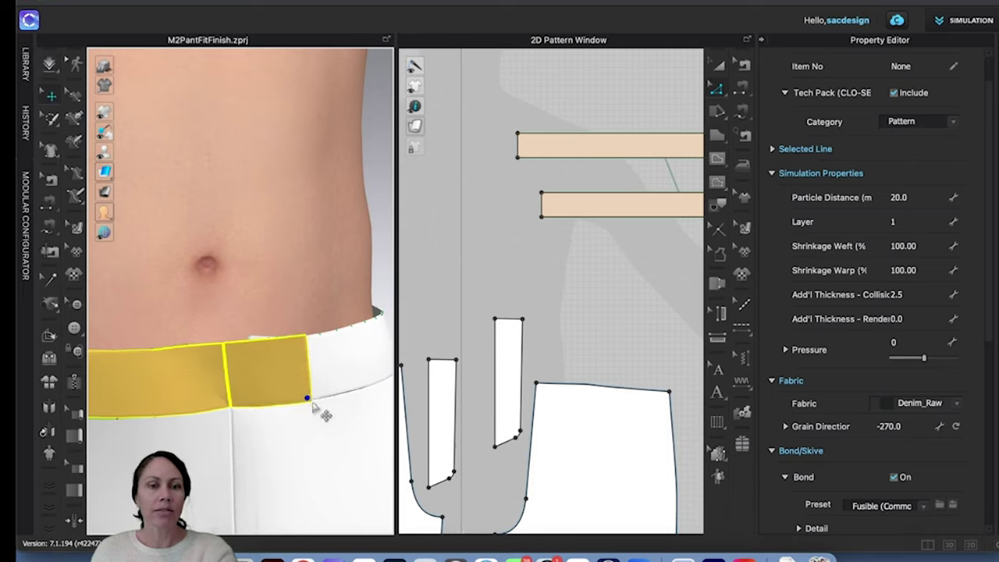
scroll(317, 413, "down", 10)
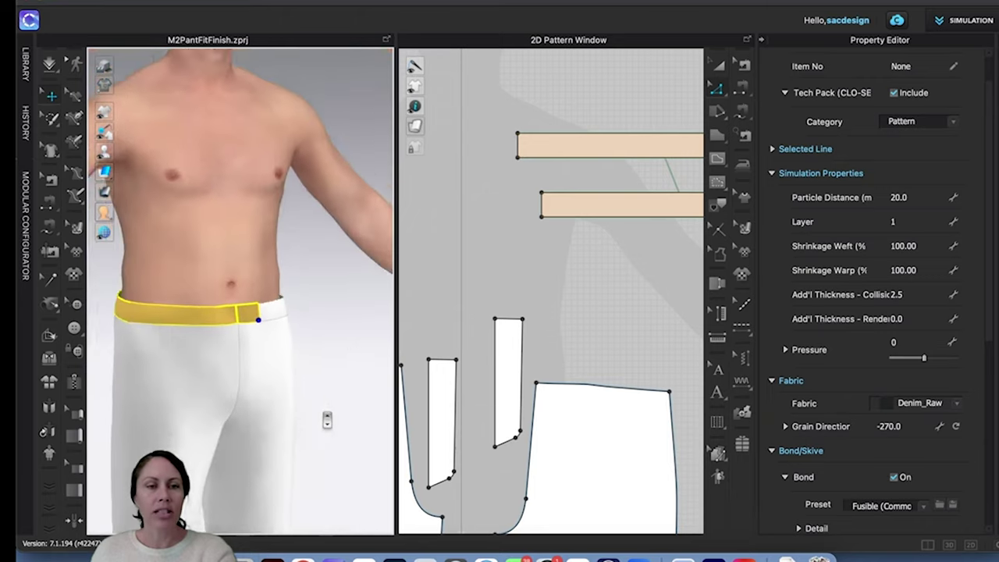
middle_click_drag(321, 416, 324, 404)
scroll(277, 373, "up", 6)
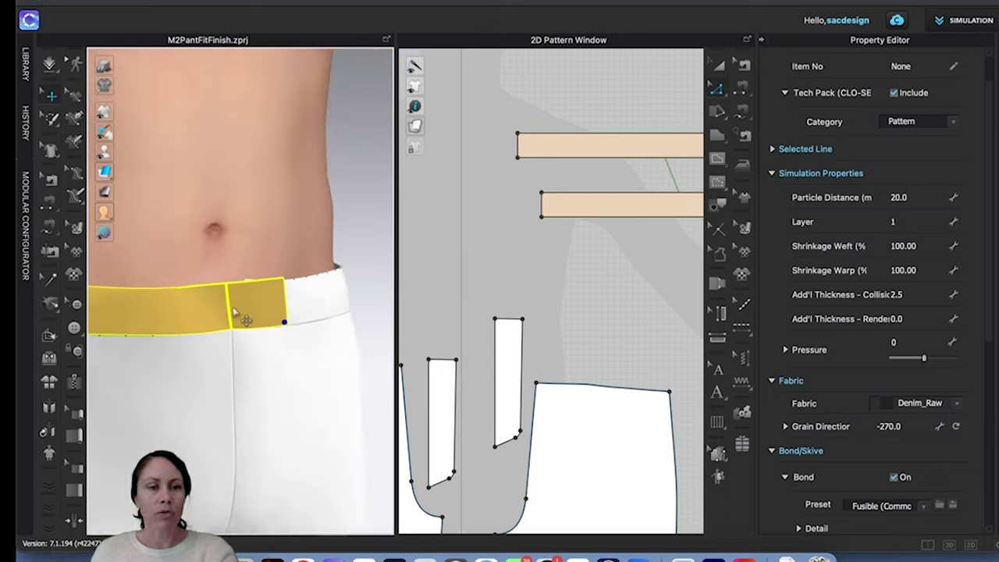
scroll(263, 334, "down", 5)
scroll(272, 377, "down", 4)
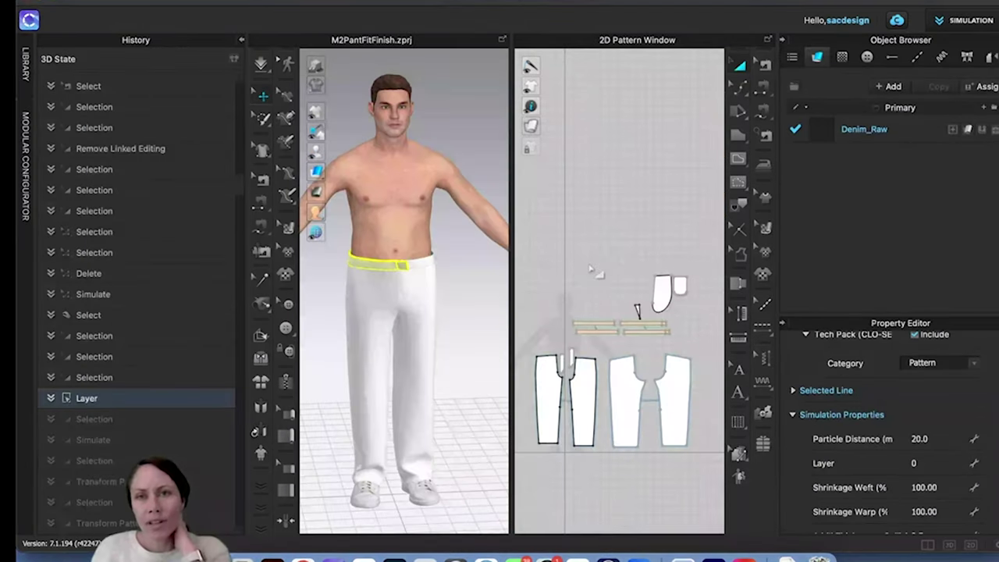
Step: Move the large curved pocket bag pattern onto the upper part of the right-hand front leg pattern, against its waist and side seam
scroll(589, 265, "up", 5)
scroll(589, 267, "down", 4)
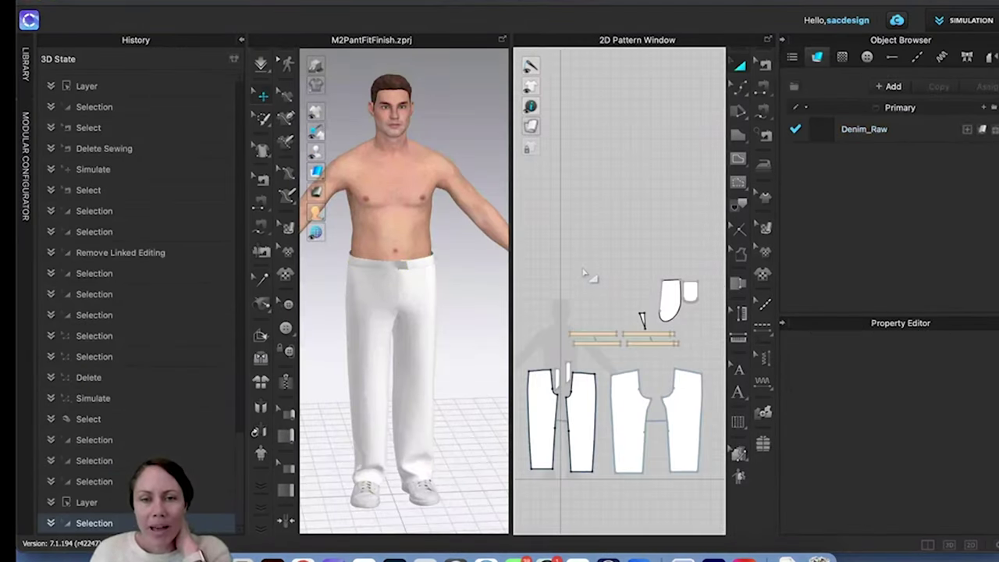
middle_click_drag(591, 266, 601, 158)
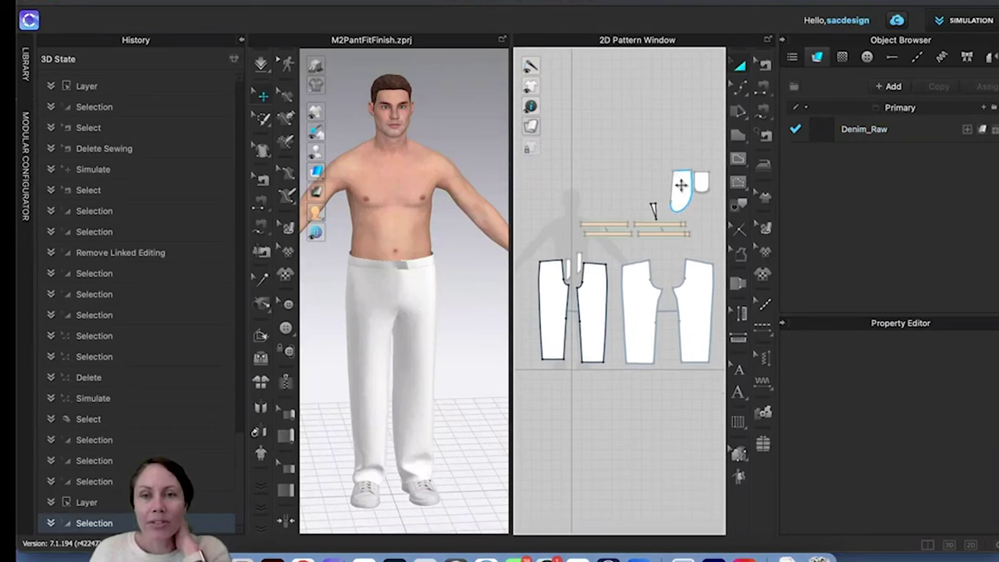
left_click_drag(680, 185, 622, 177)
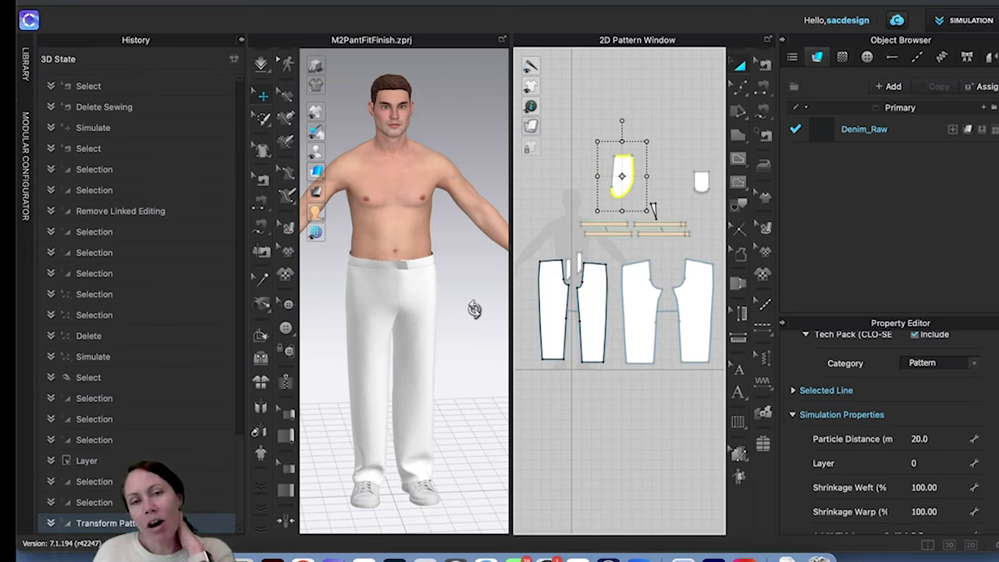
right_click_drag(472, 307, 437, 301)
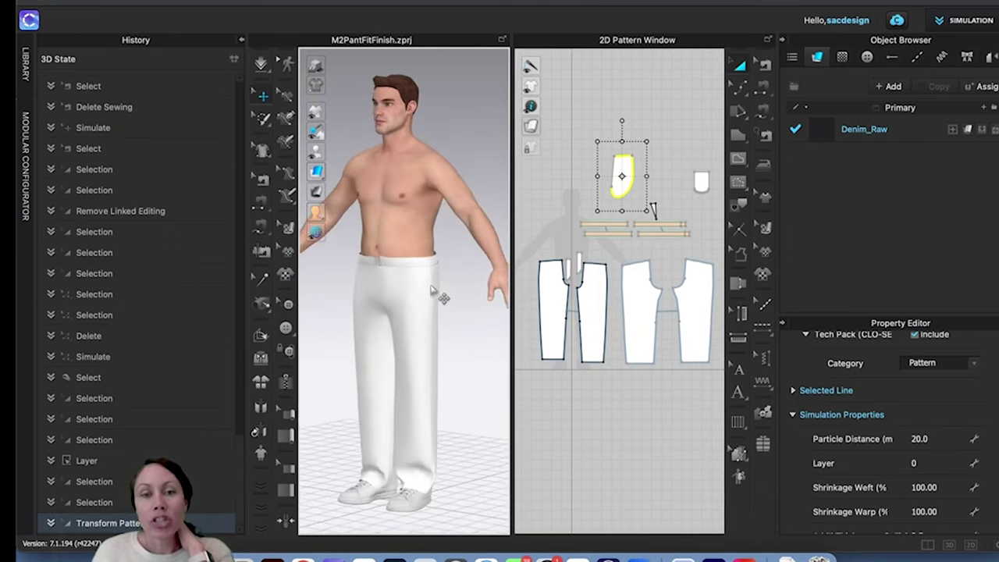
scroll(439, 294, "up", 5)
scroll(431, 288, "up", 2)
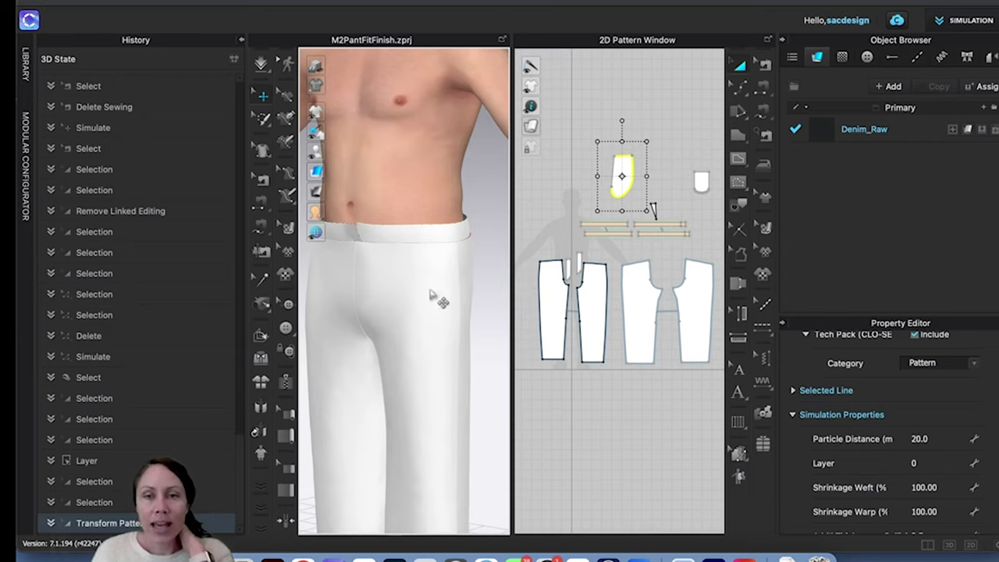
scroll(647, 184, "up", 3)
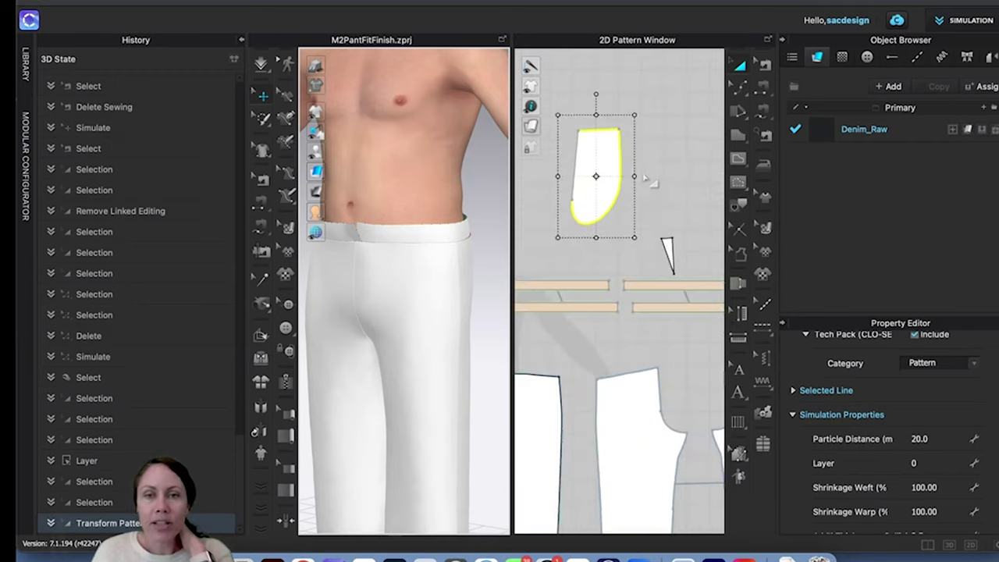
middle_click_drag(649, 178, 726, 97)
left_click_drag(670, 79, 609, 322)
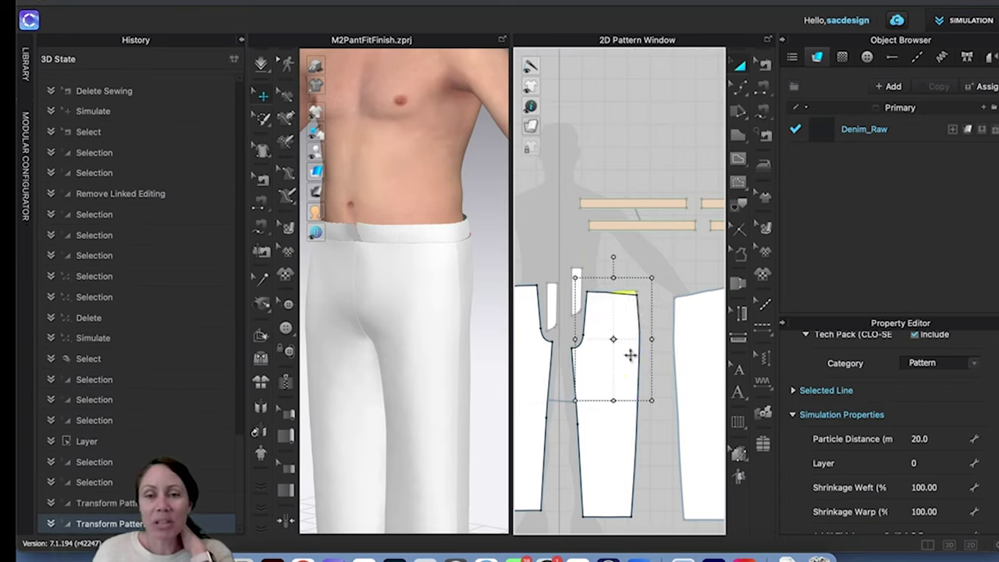
Step: Select the front leg pattern over the pocket bag and display the 2D patterns as translucent
scroll(613, 335, "up", 3)
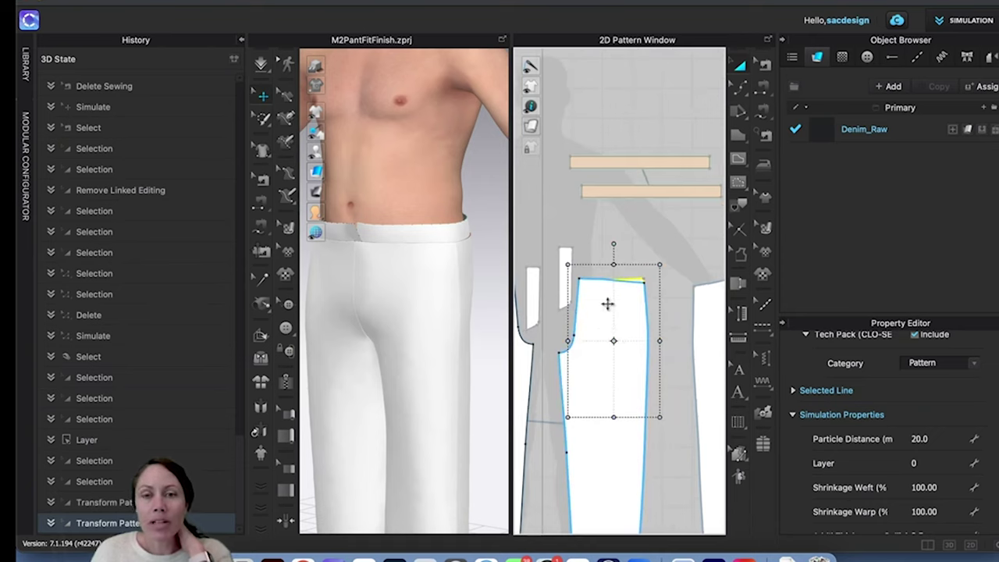
left_click(607, 304)
mouse_move(541, 134)
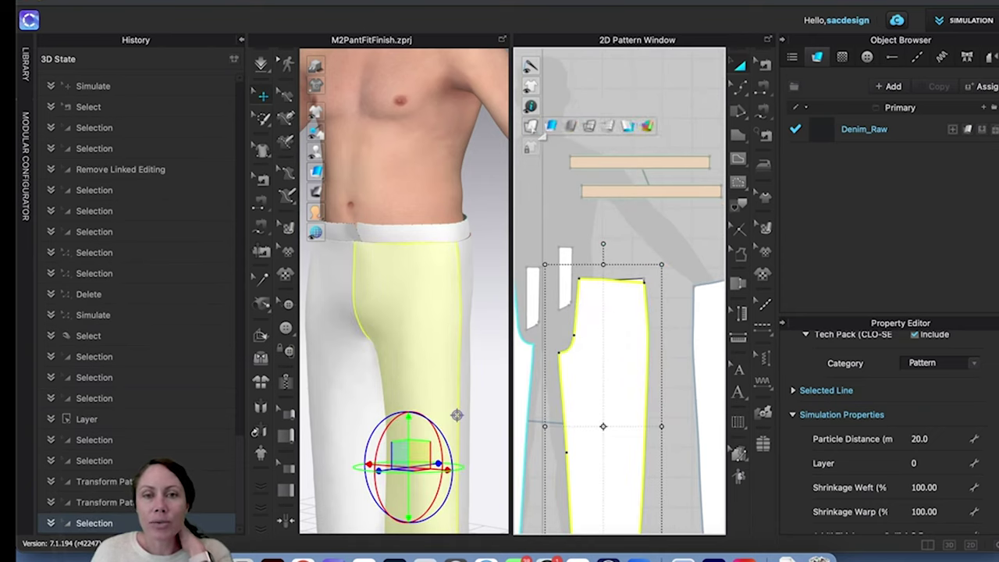
left_click(588, 126)
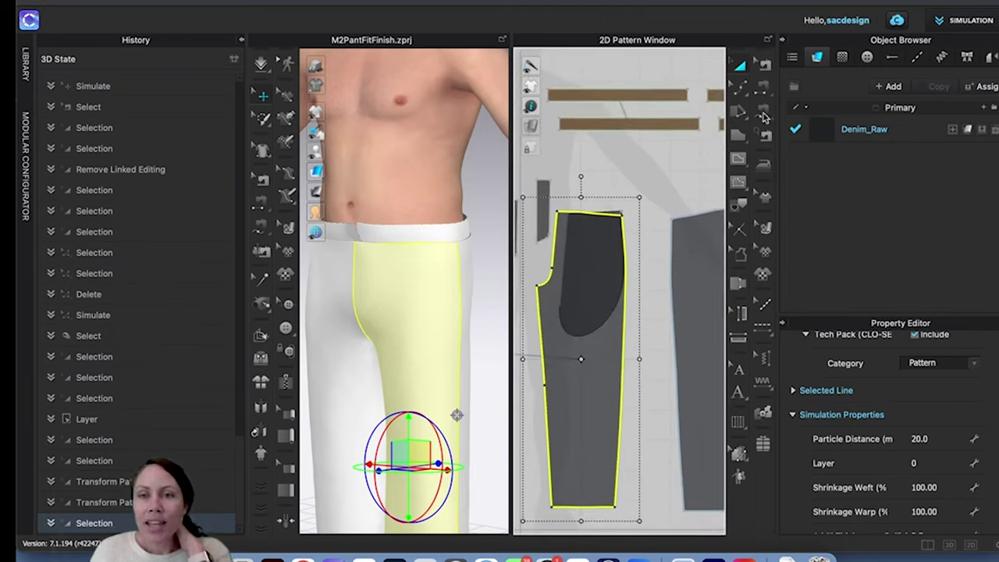
Step: Draw an internal line on the front leg along the pocket bag outline from waist to side seam, with segments about 12.2, 5.5 and 5.4 long
mouse_move(764, 117)
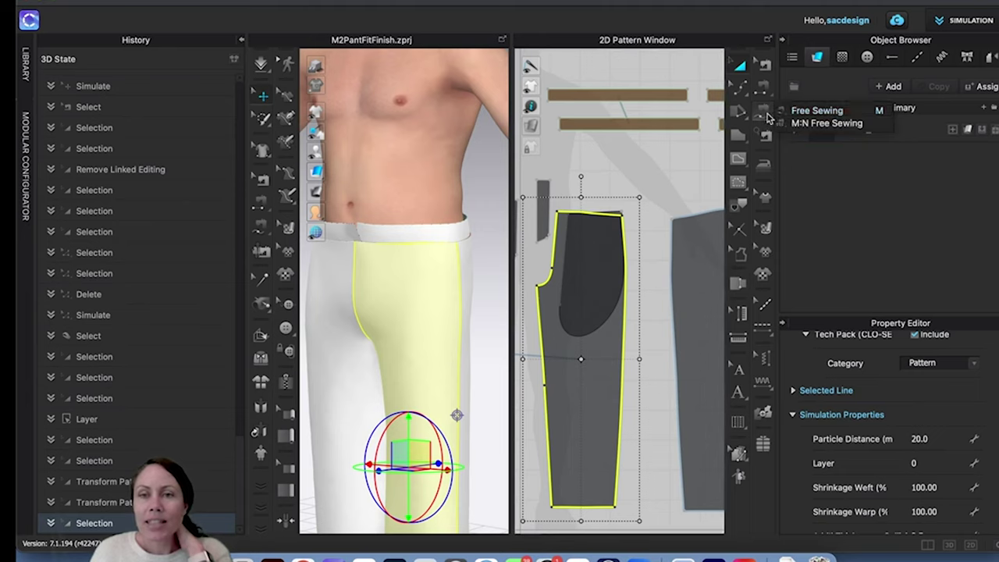
mouse_move(738, 90)
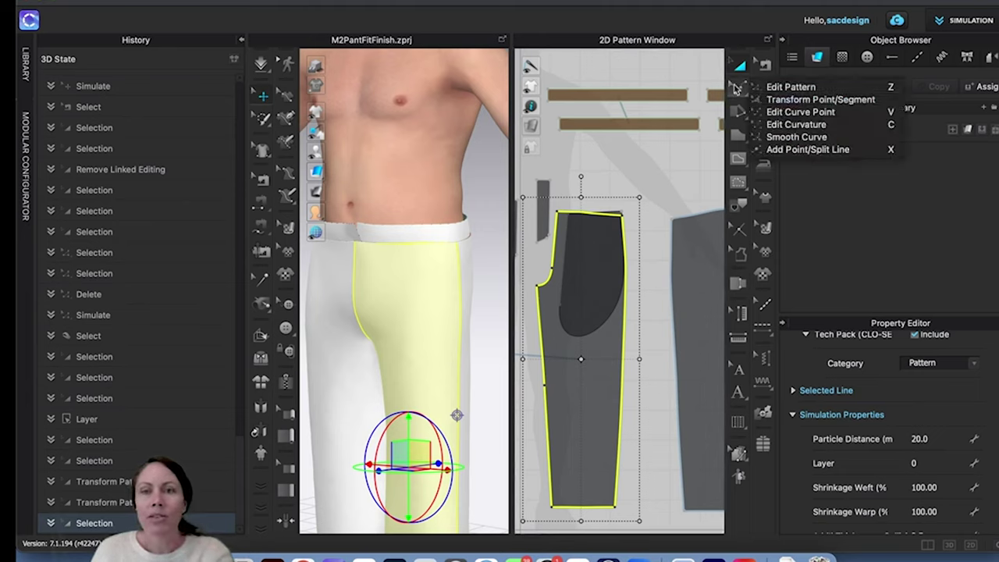
mouse_move(738, 164)
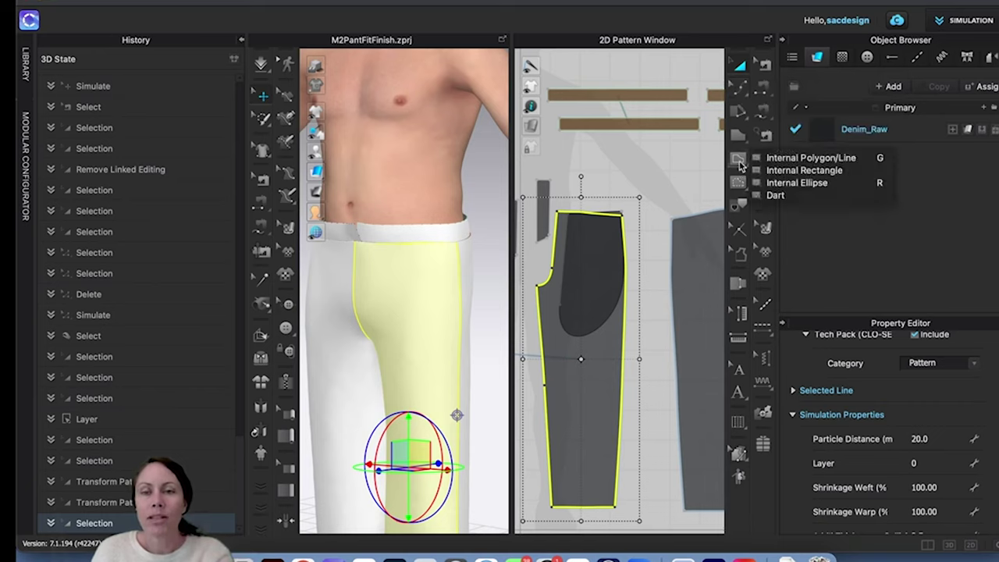
left_click(808, 158)
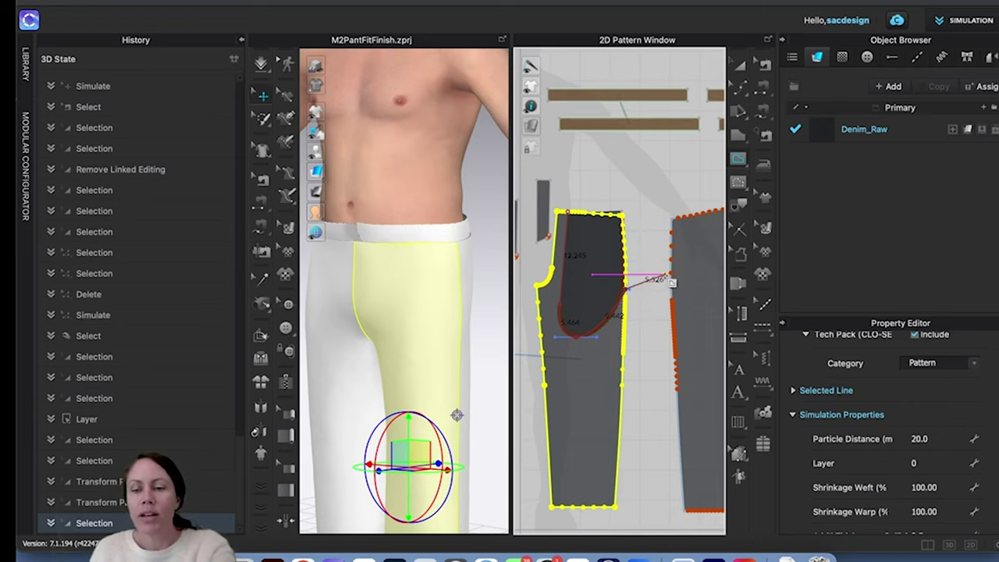
left_click(685, 318)
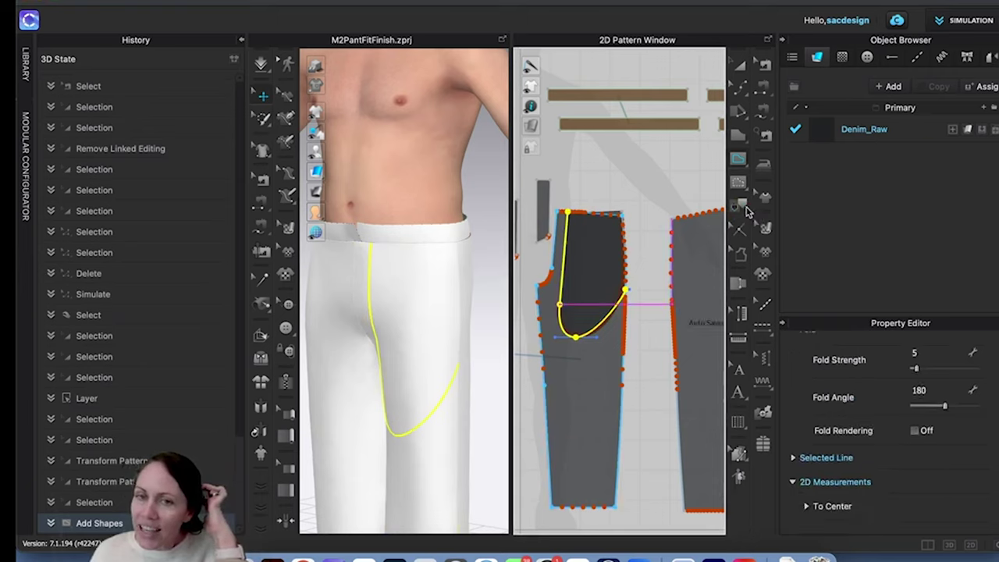
Step: Trace the pocket area enclosed by the internal line, waist and side seam as a new pattern and place it above the waistband strips
left_click(742, 206)
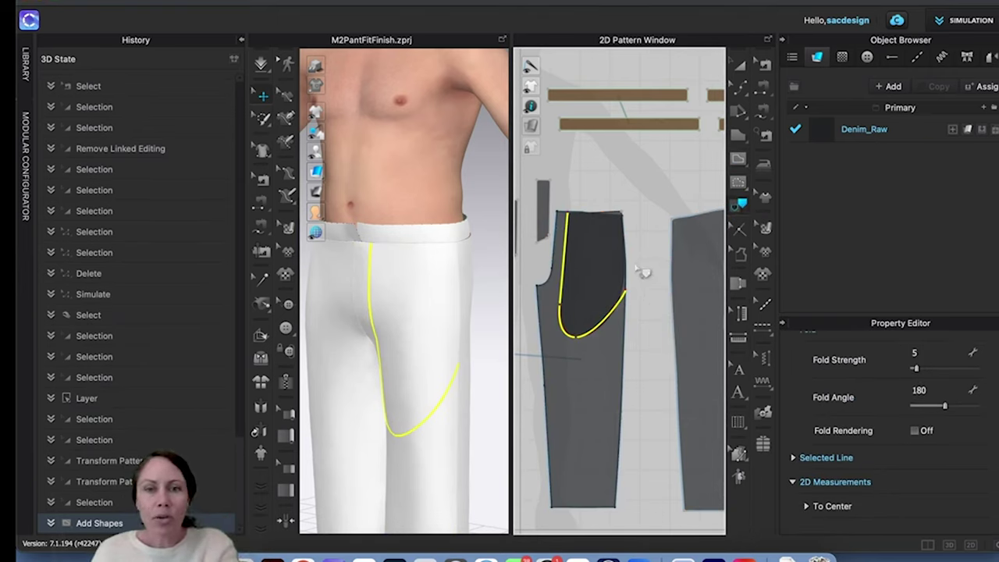
left_click(629, 265)
left_click(597, 220)
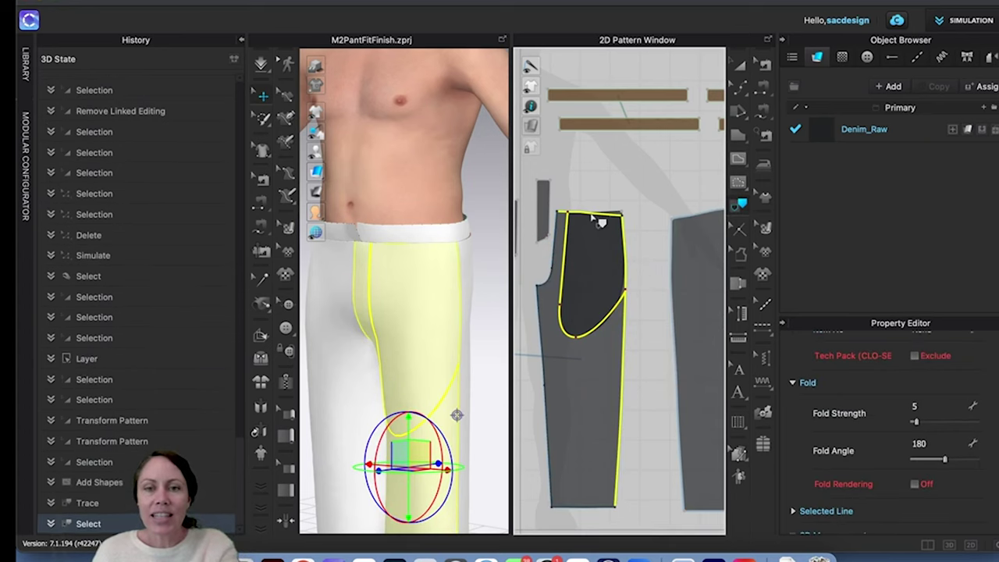
right_click(599, 220)
left_click(651, 221)
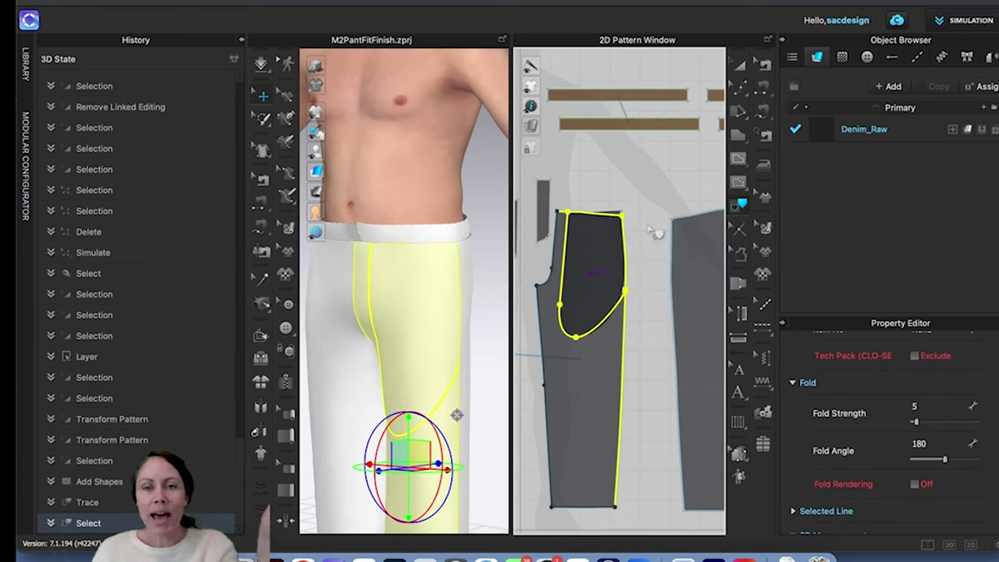
scroll(647, 357, "down", 3)
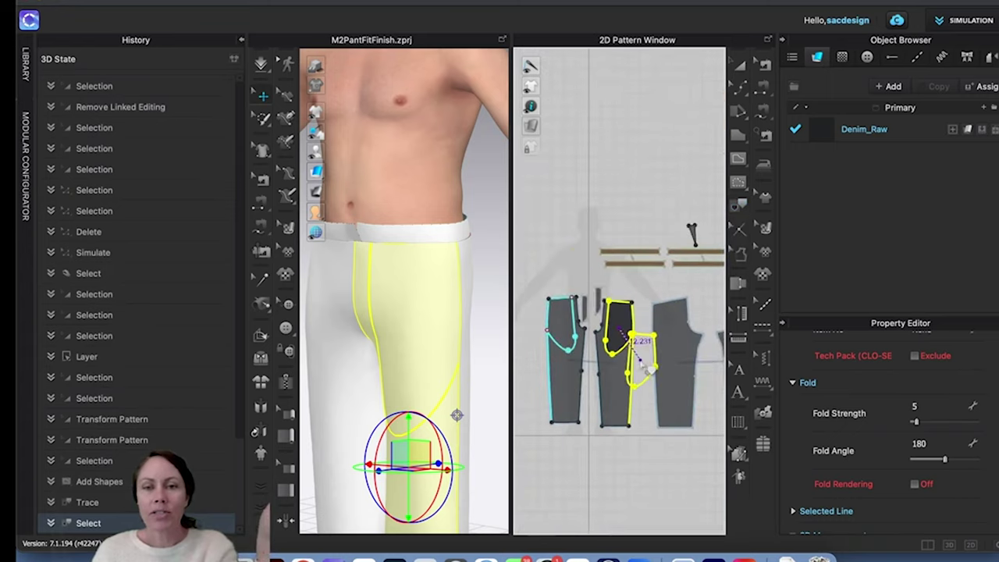
left_click(623, 205)
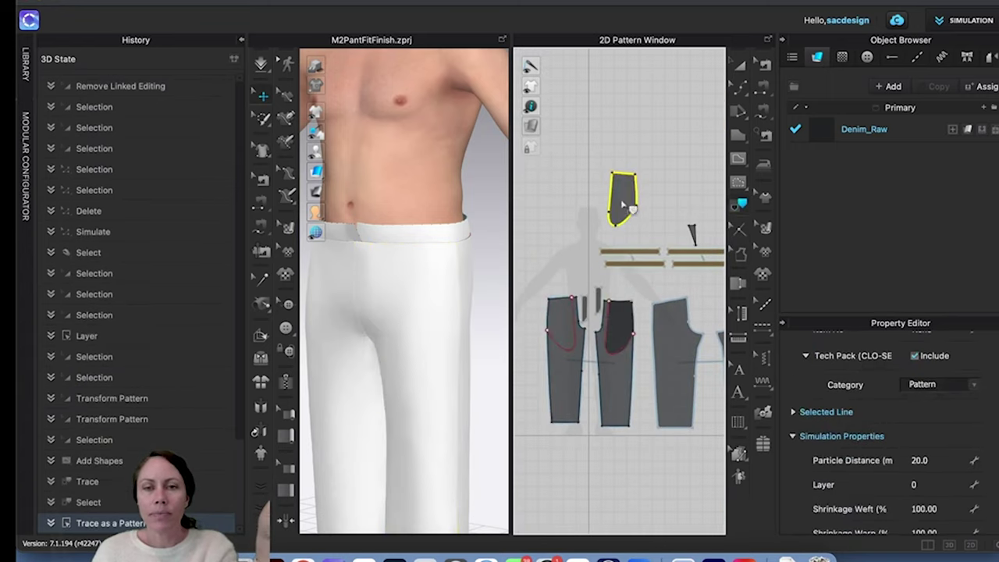
scroll(634, 252, "up", 2)
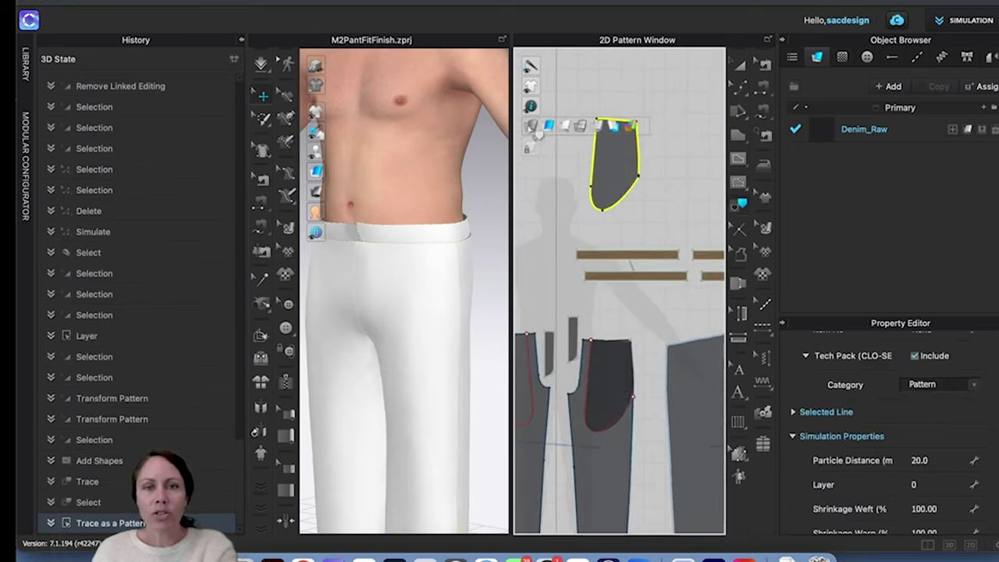
Step: Switch the 2D pattern display from translucent to plain white surfaces
left_click(531, 124)
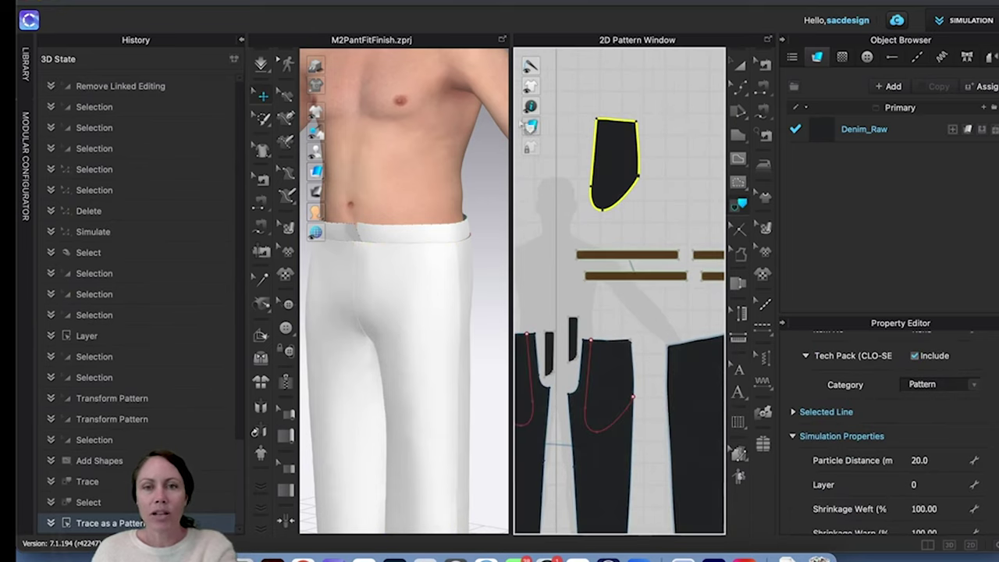
mouse_move(536, 126)
left_click(569, 131)
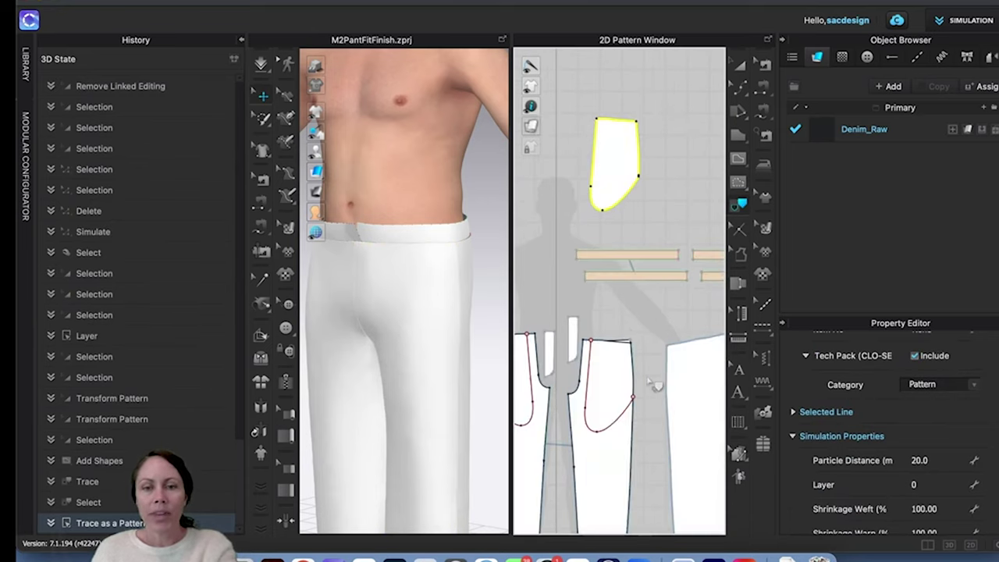
Step: Shift the front leg down off the original pocket bag, delete that bag, and move the traced pocket closer to the waistband strips
key("a")
left_click(613, 392)
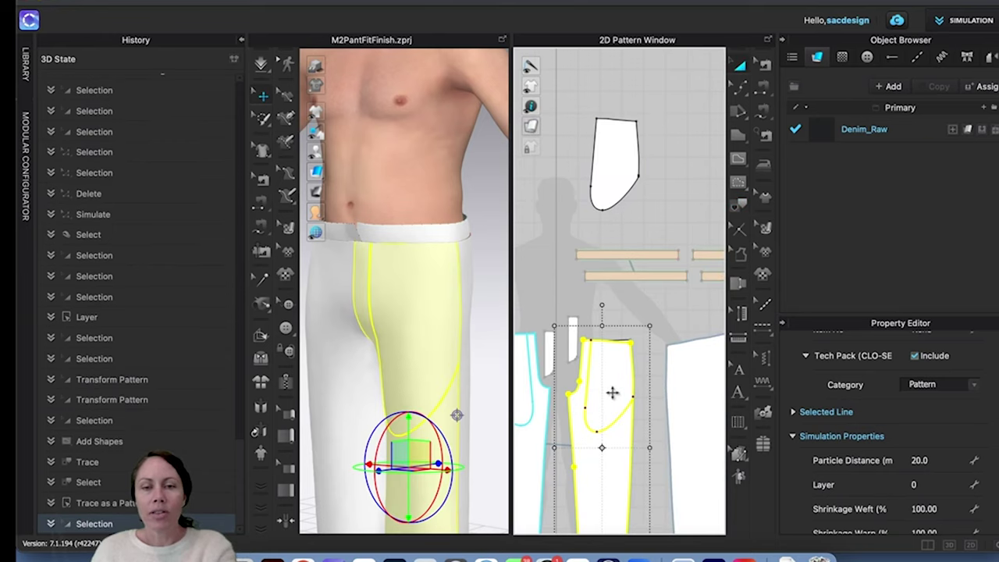
left_click(628, 355)
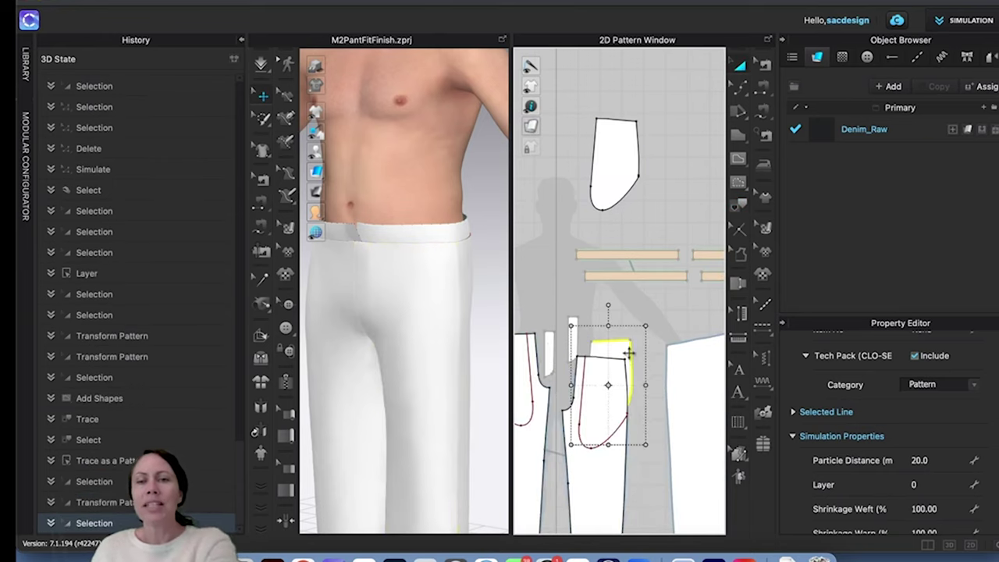
key("Delete")
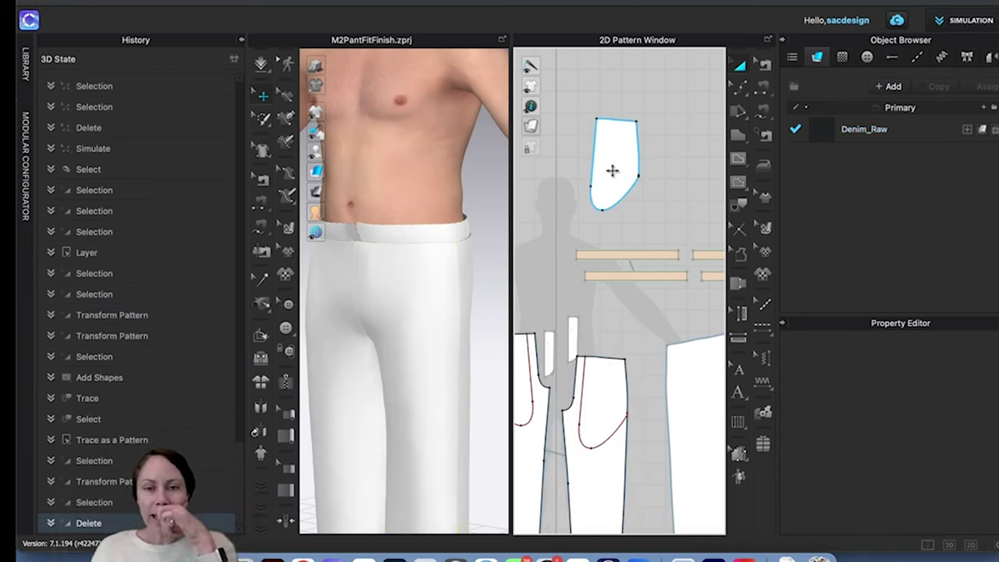
left_click(612, 171)
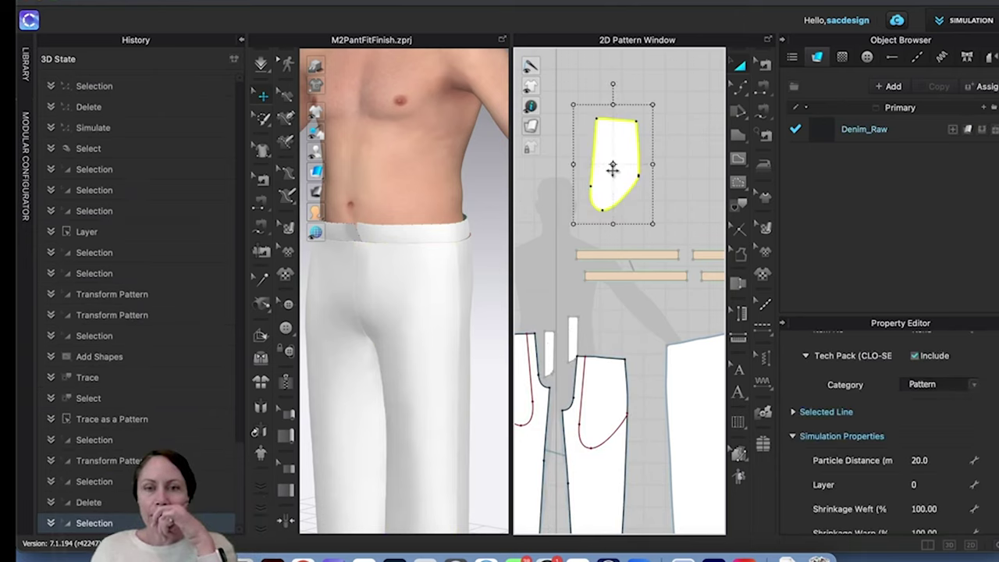
left_click_drag(613, 171, 625, 187)
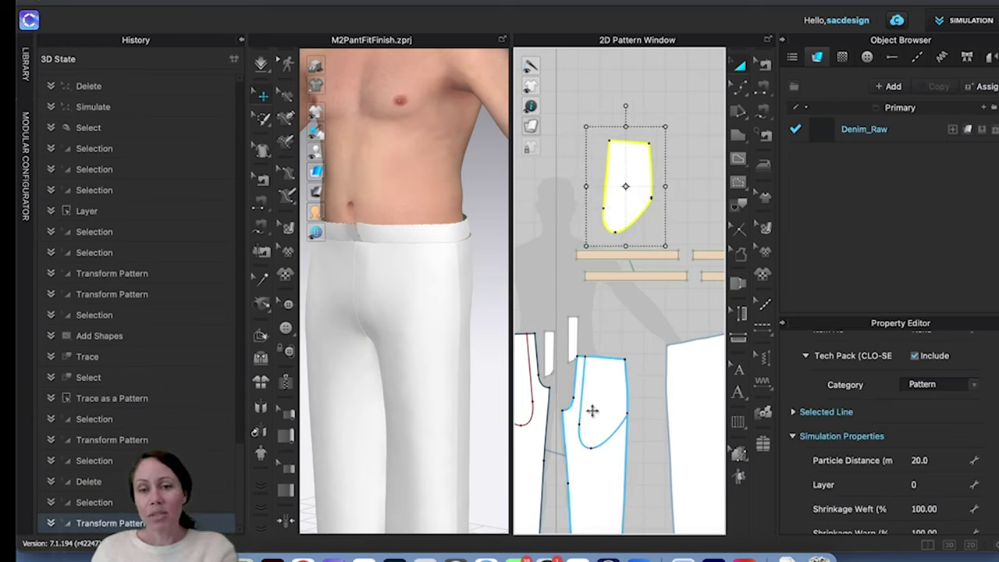
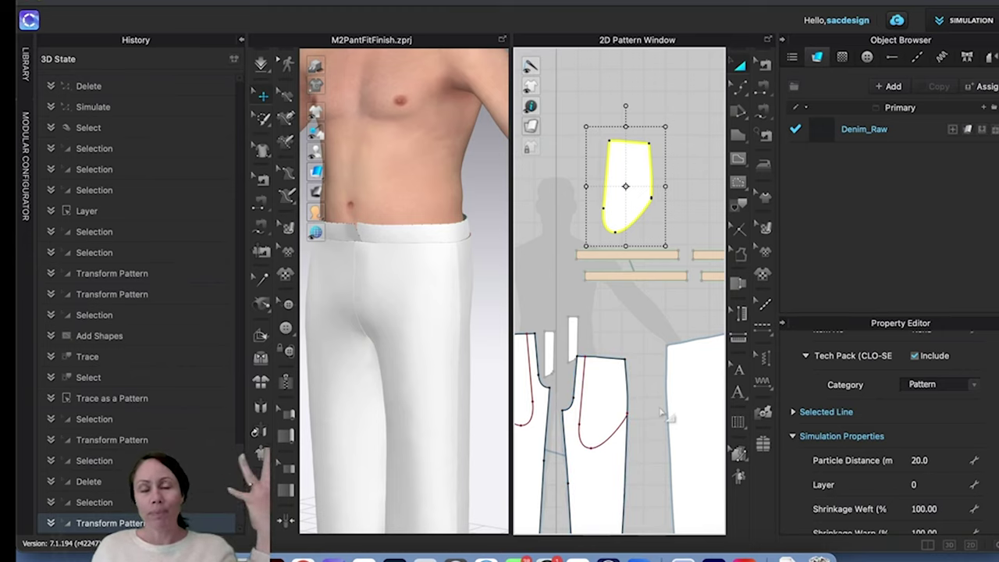
left_click(763, 87)
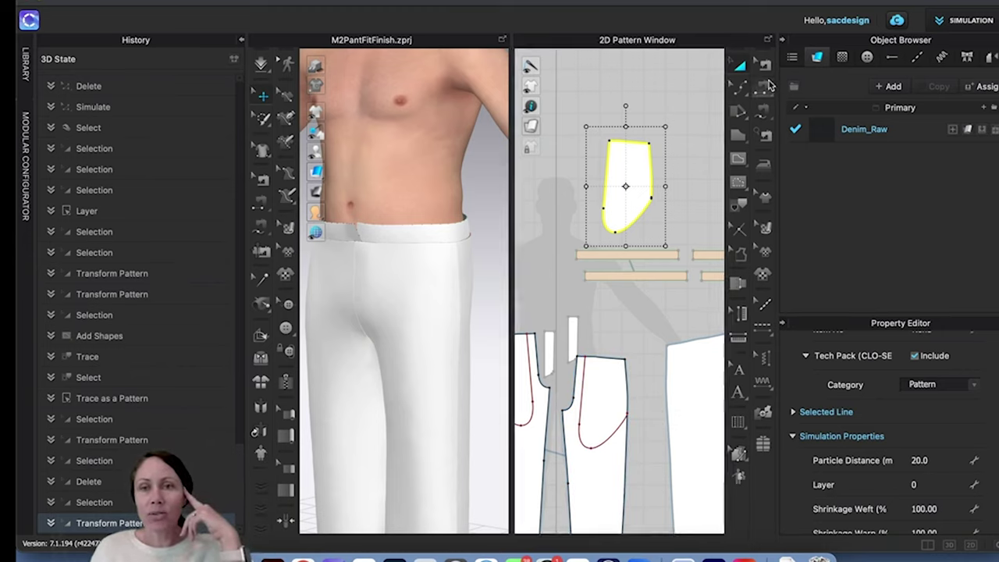
left_click(634, 146)
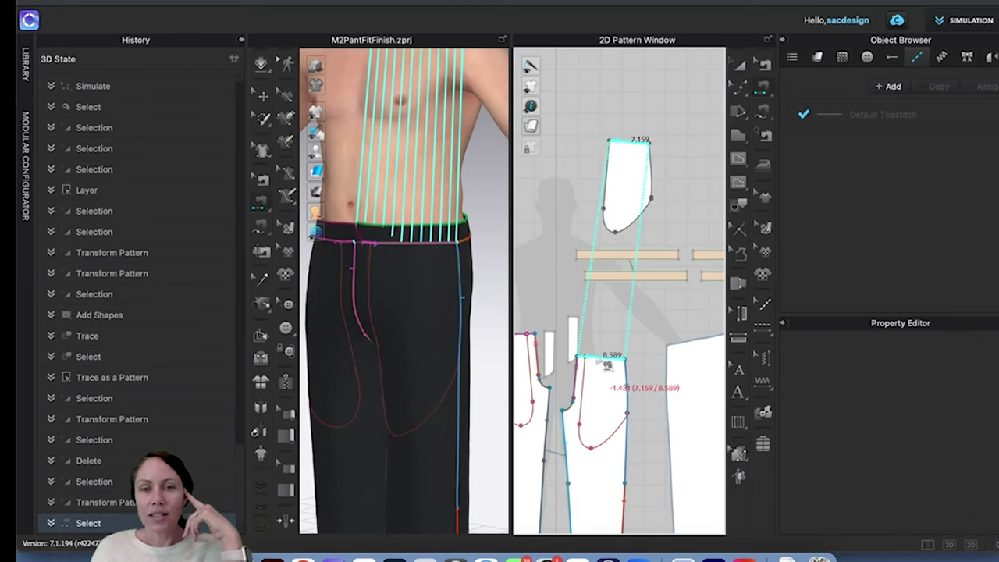
scroll(607, 368, "up", 3)
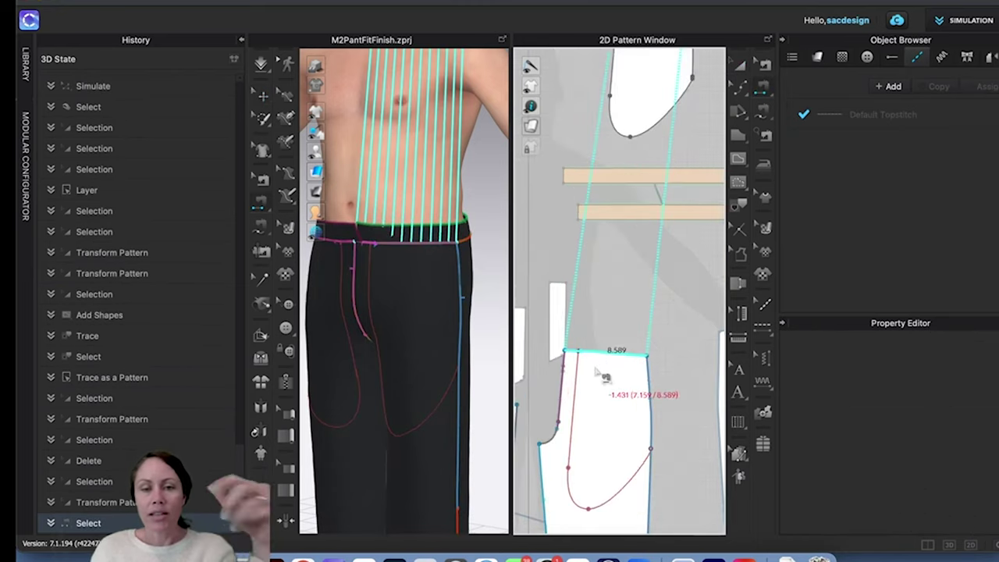
scroll(603, 374, "down", 3)
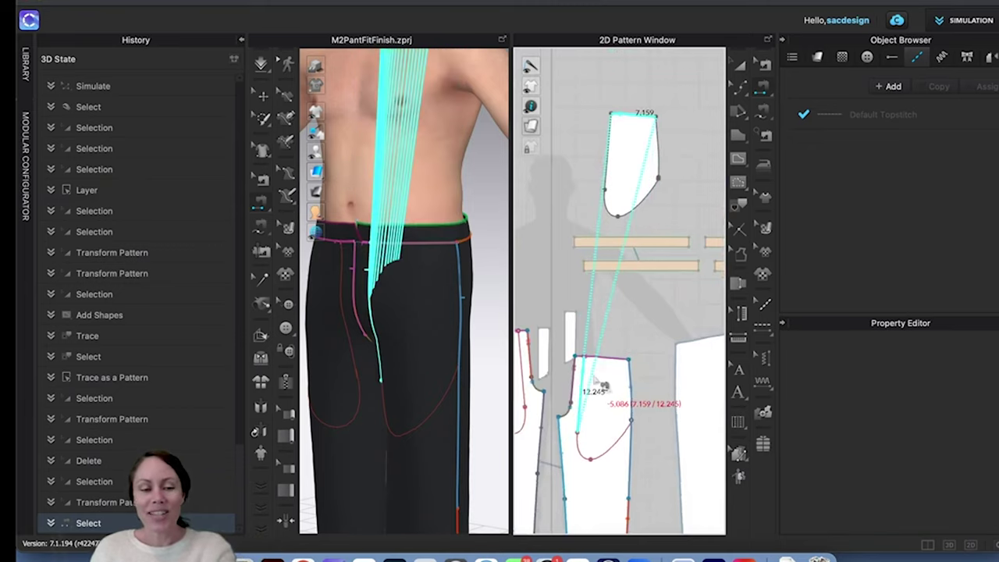
Step: Extend or trim the front leg's internal pocket line to the pattern outline, adding points where it meets the outline
key("a")
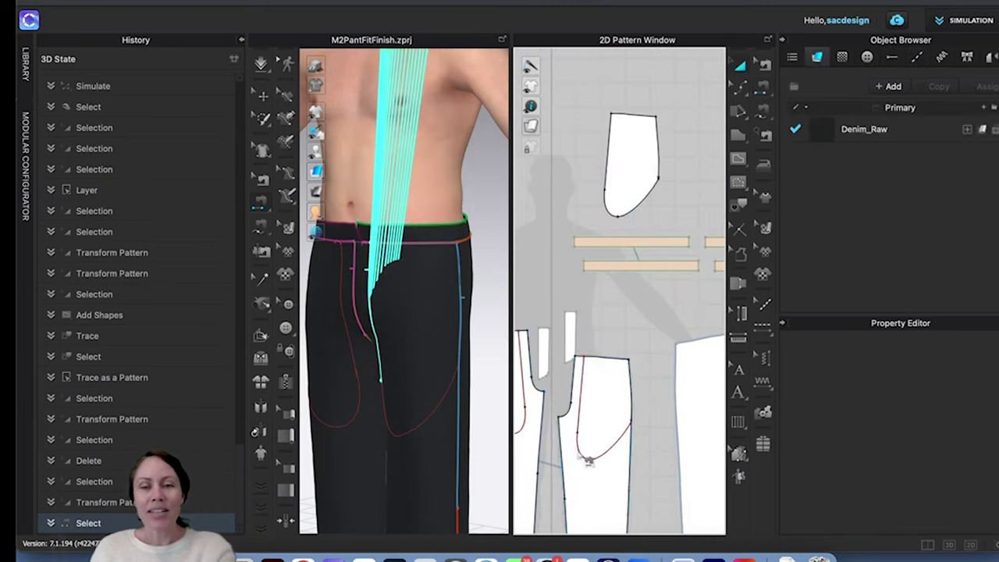
left_click(581, 407)
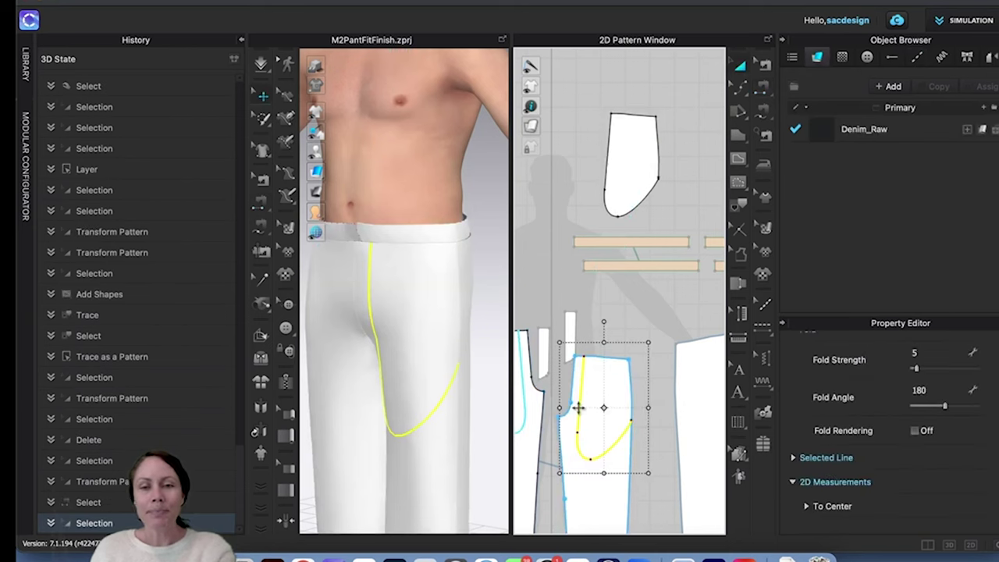
right_click(579, 407)
mouse_move(624, 341)
mouse_move(632, 320)
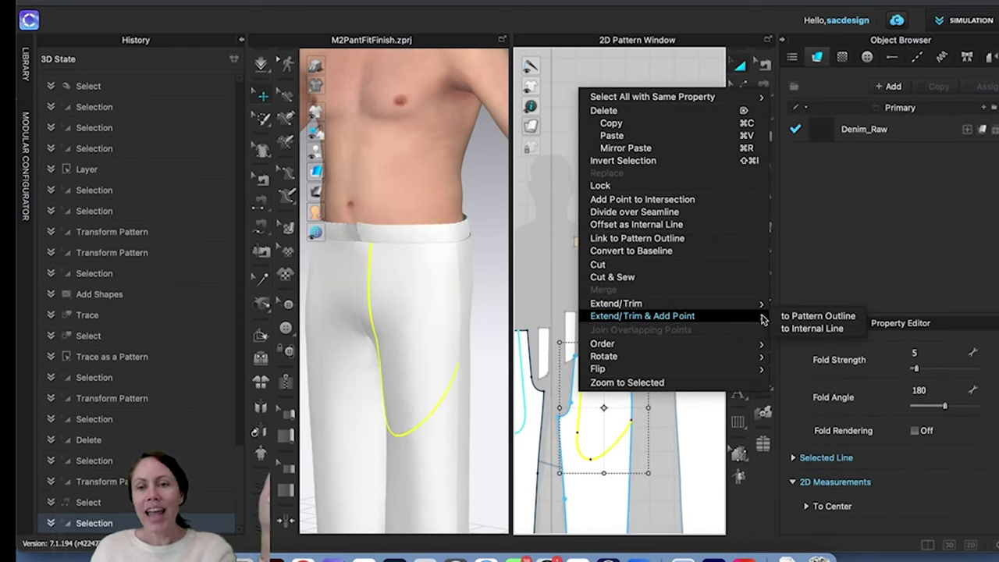
left_click(797, 316)
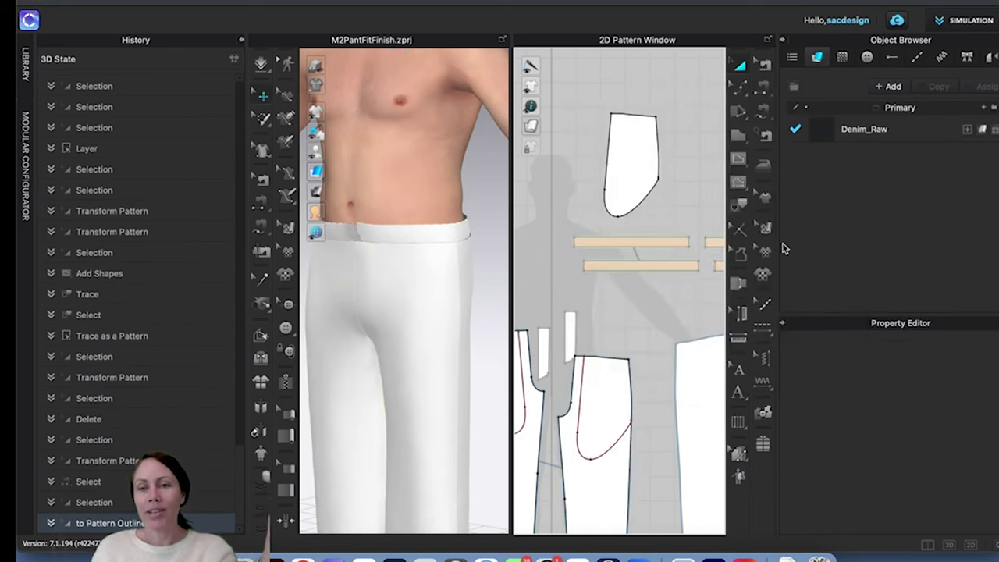
Step: Sew the traced pocket's upper edge to the front leg's waist and its long inner edge to the matching internal line segment
left_click(765, 90)
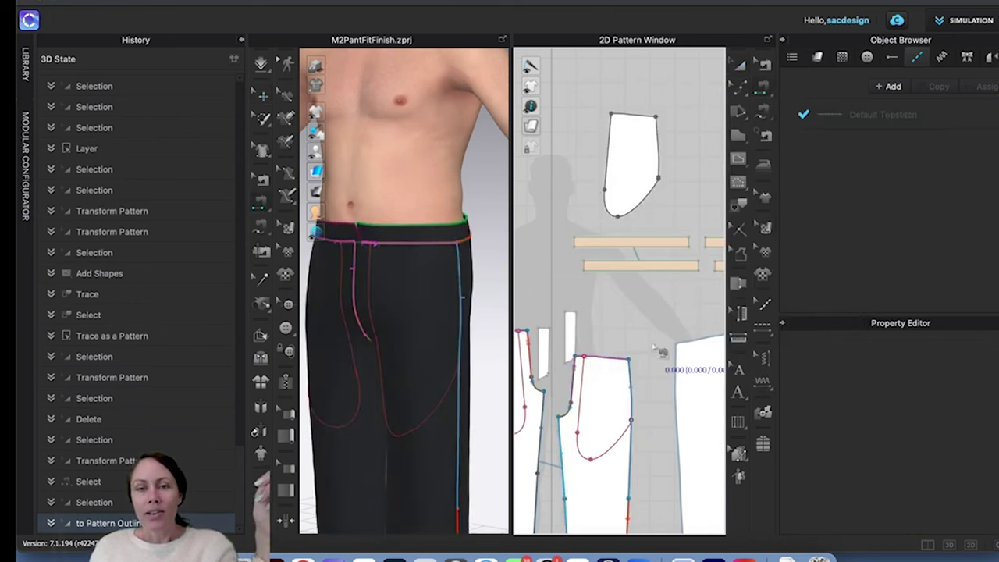
left_click(614, 365)
left_click(629, 155)
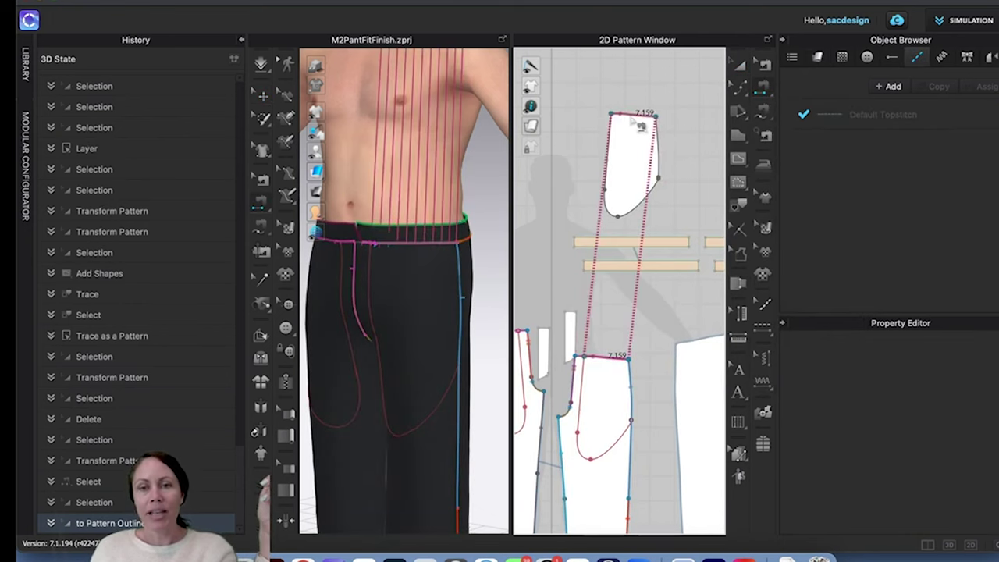
left_click(608, 152)
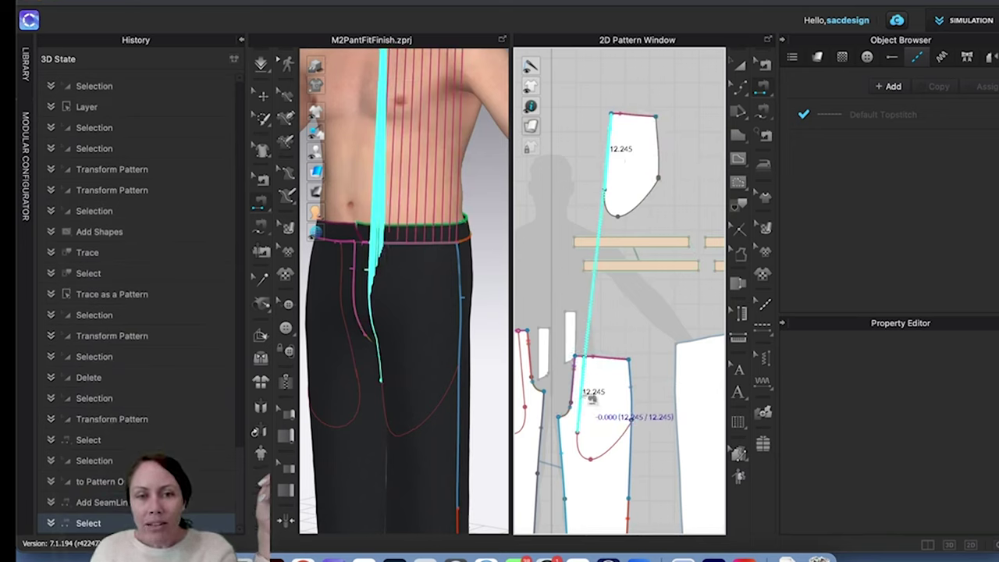
left_click(590, 397)
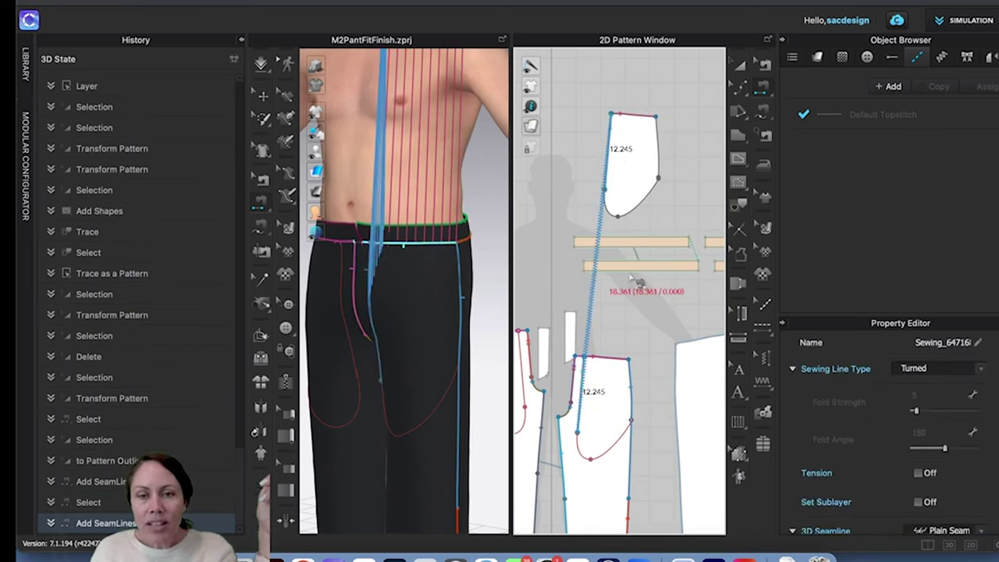
right_click(625, 275)
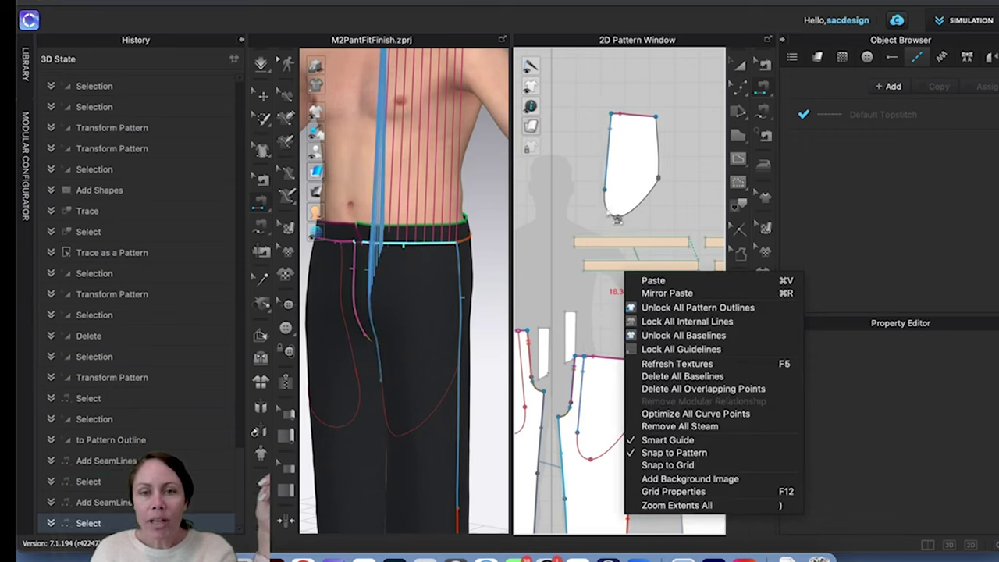
left_click(591, 229)
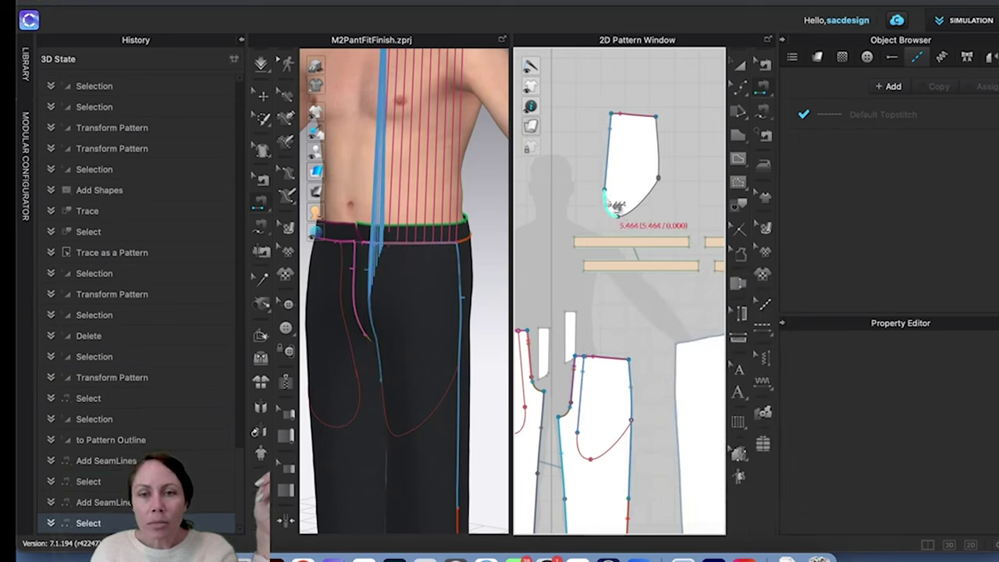
Step: Sew the traced pocket's two lower curved segments to the internal line and its outer edge to the front leg's upper side seam
left_click(616, 207)
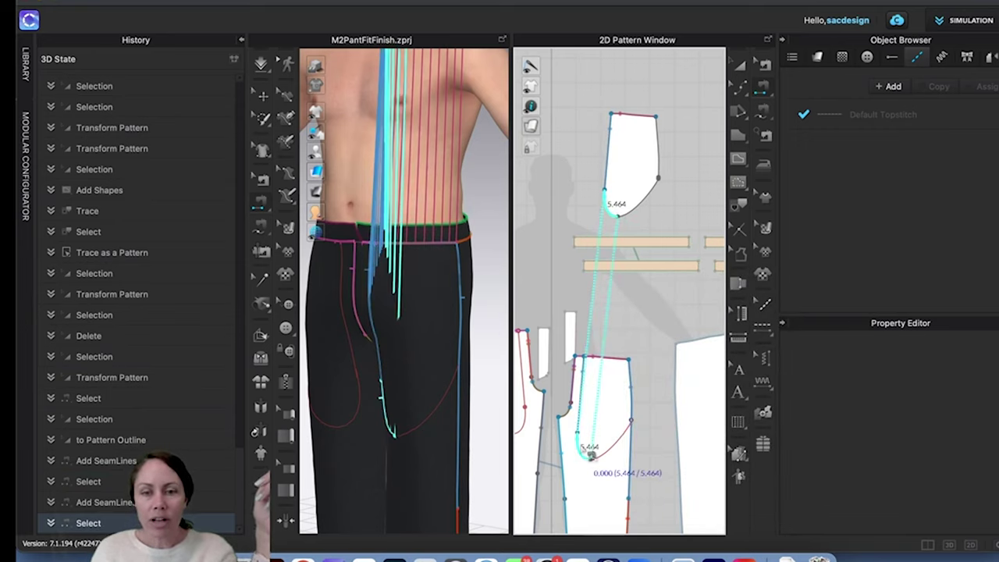
left_click(613, 460)
left_click(604, 457)
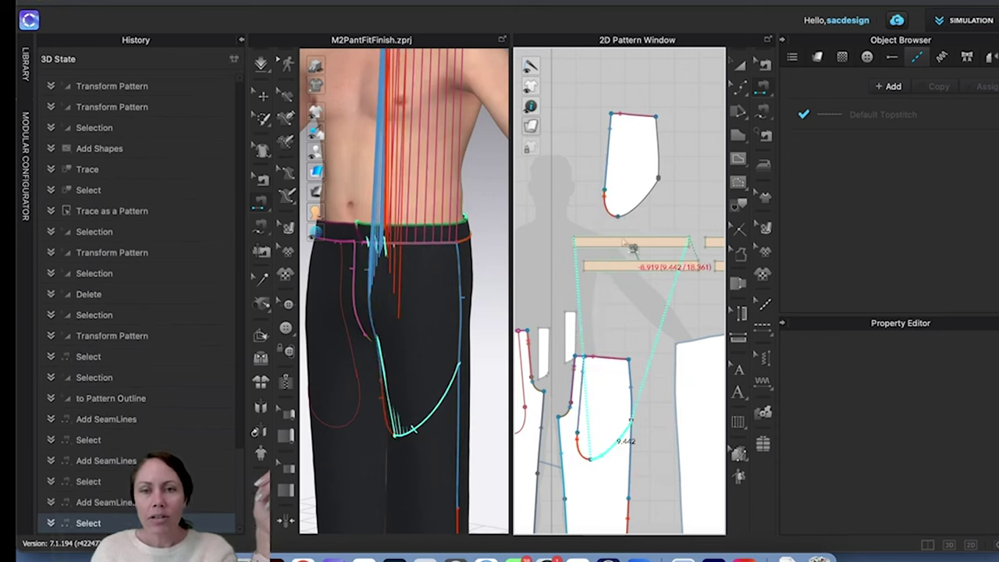
left_click(634, 209)
left_click(659, 148)
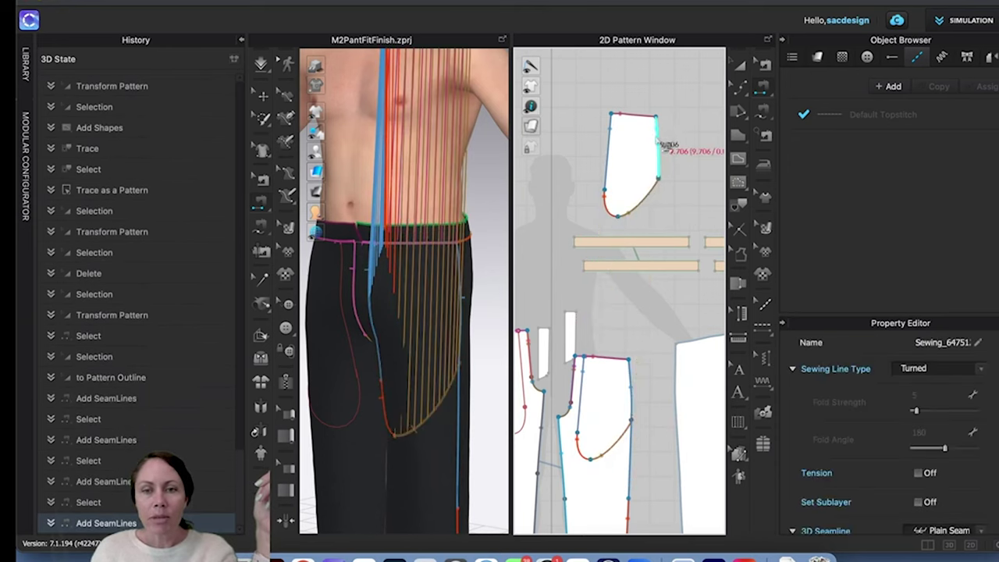
left_click(645, 380)
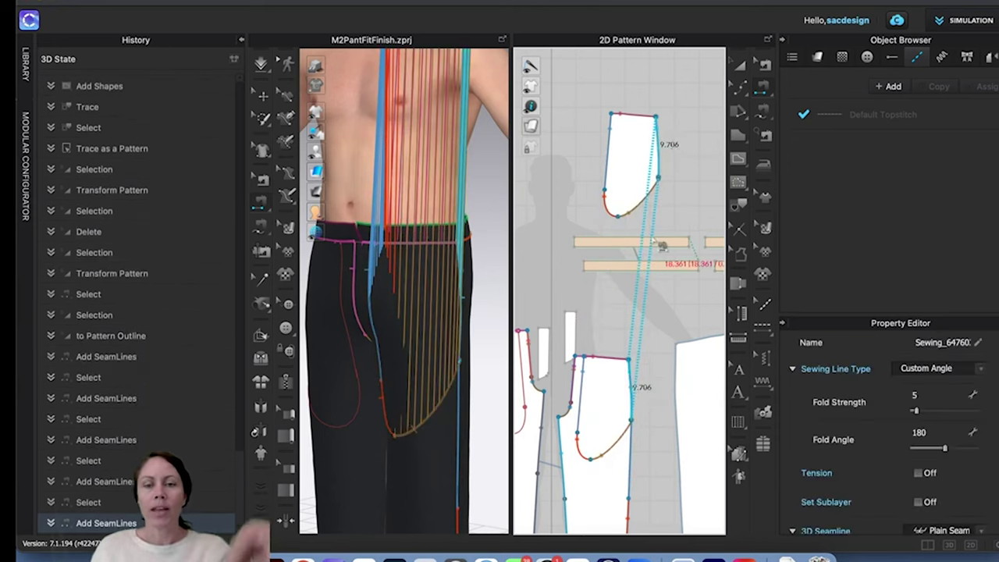
Step: Select the traced pocket pattern above the waistband strips
key("a")
left_click(632, 166)
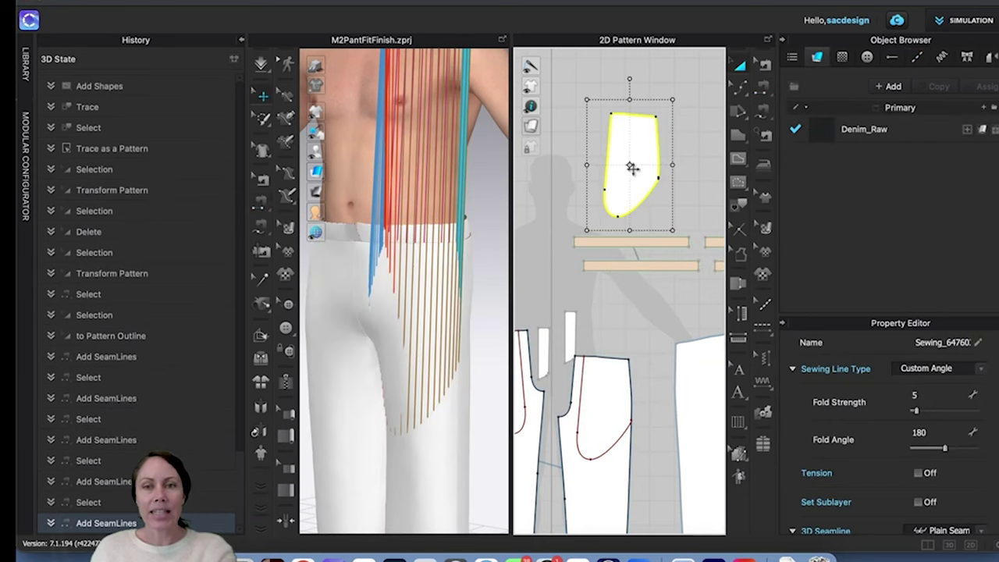
Step: Superimpose the pocket bag pattern under the pant front in the 3D garment
scroll(437, 251, "down", 5)
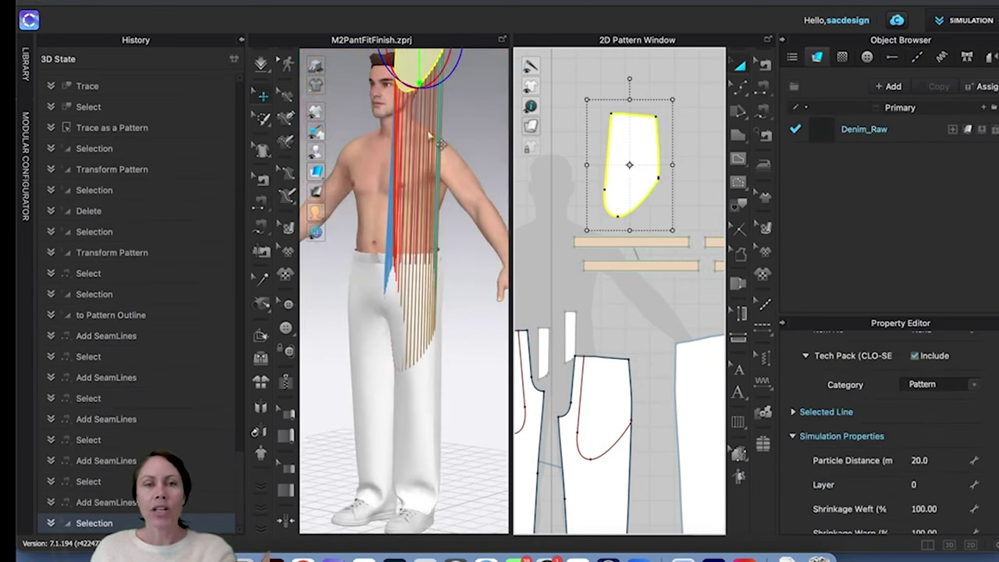
right_click(413, 70)
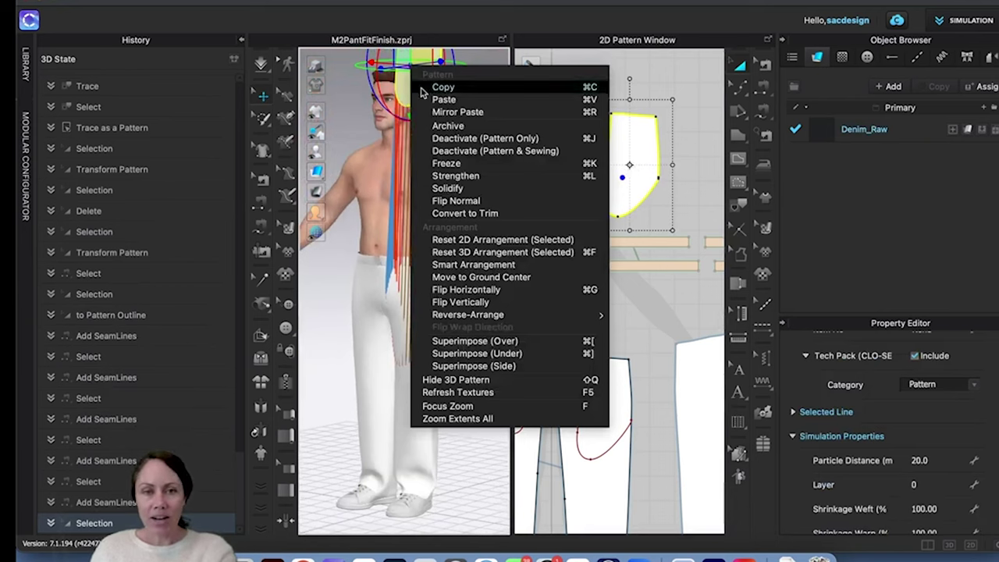
mouse_move(484, 316)
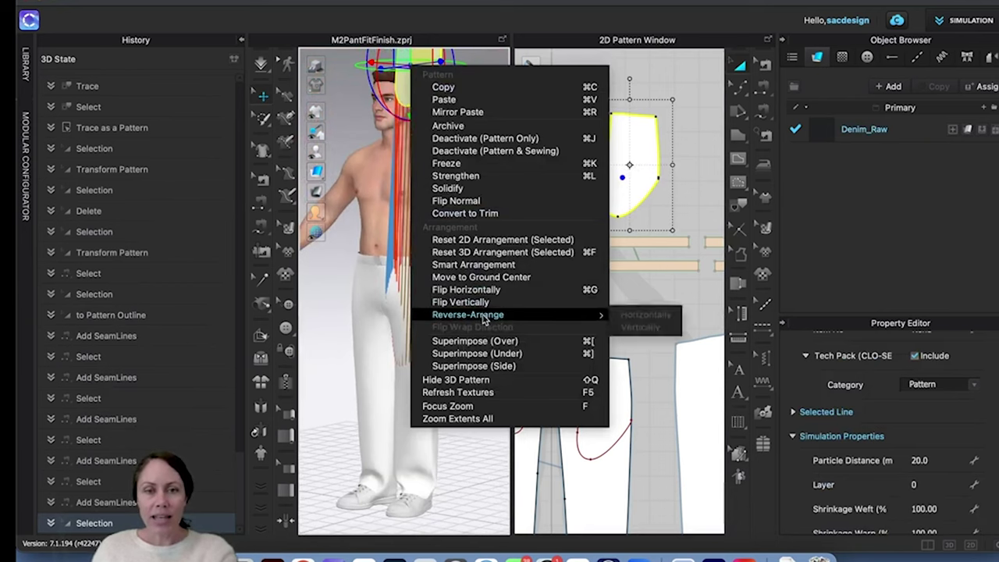
left_click(489, 354)
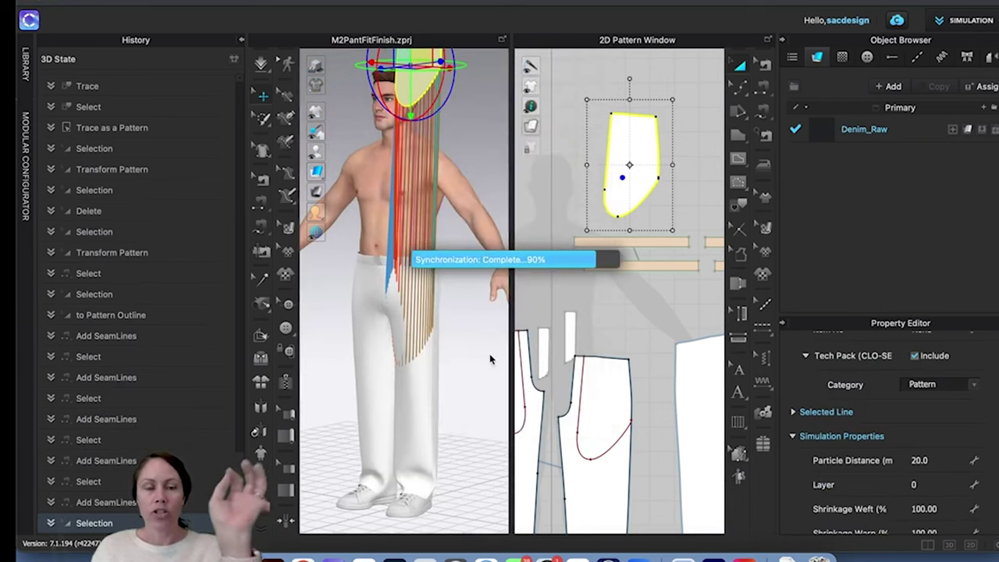
right_click_drag(428, 360, 478, 375)
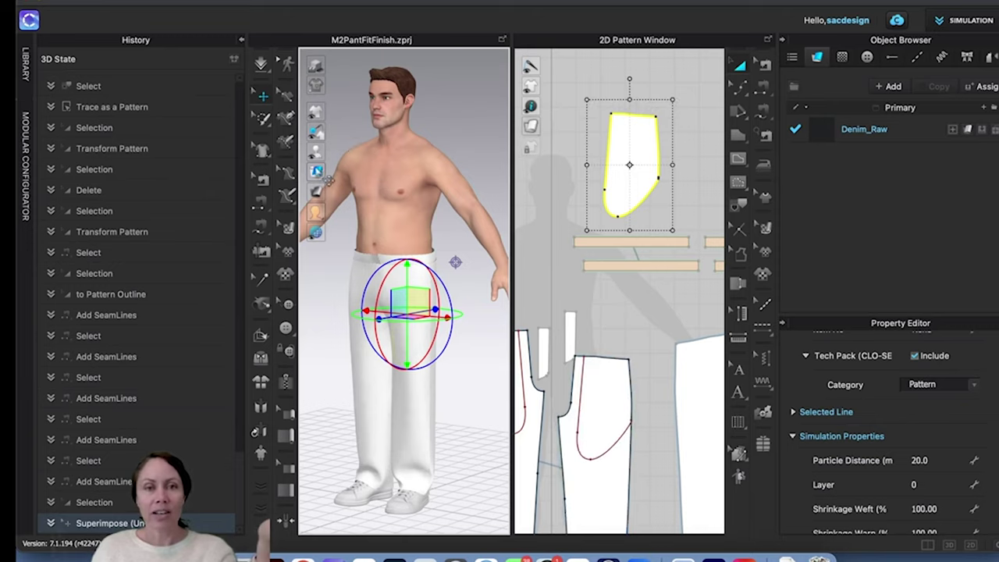
Step: Display the 3D garment with a different colour for each pattern piece
left_click(326, 178)
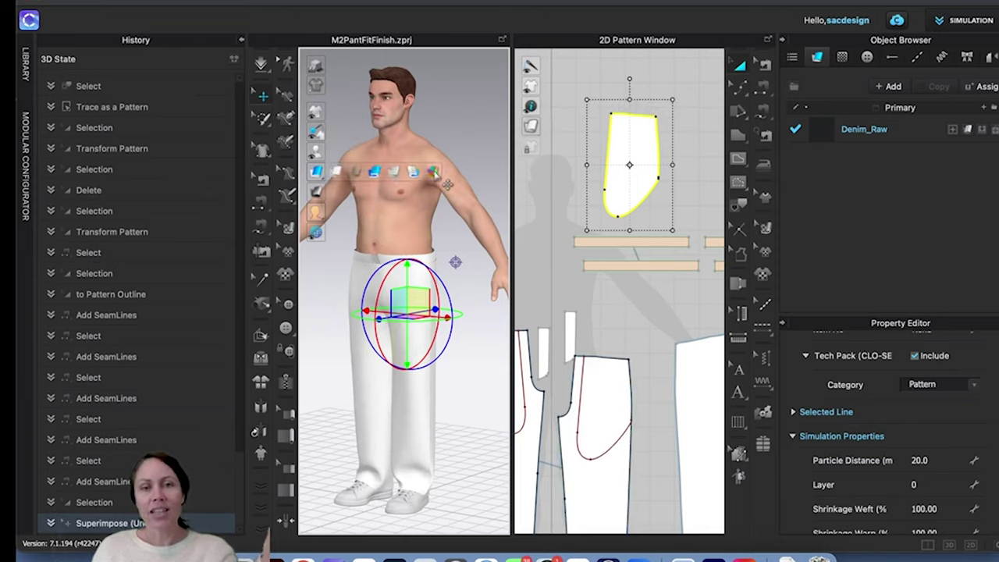
left_click(434, 170)
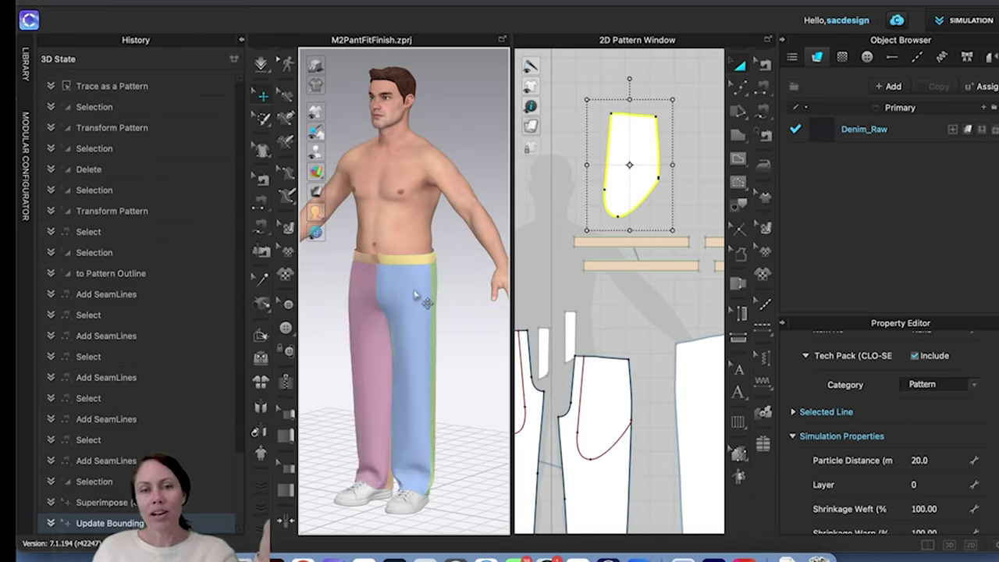
right_click_drag(412, 318, 395, 316)
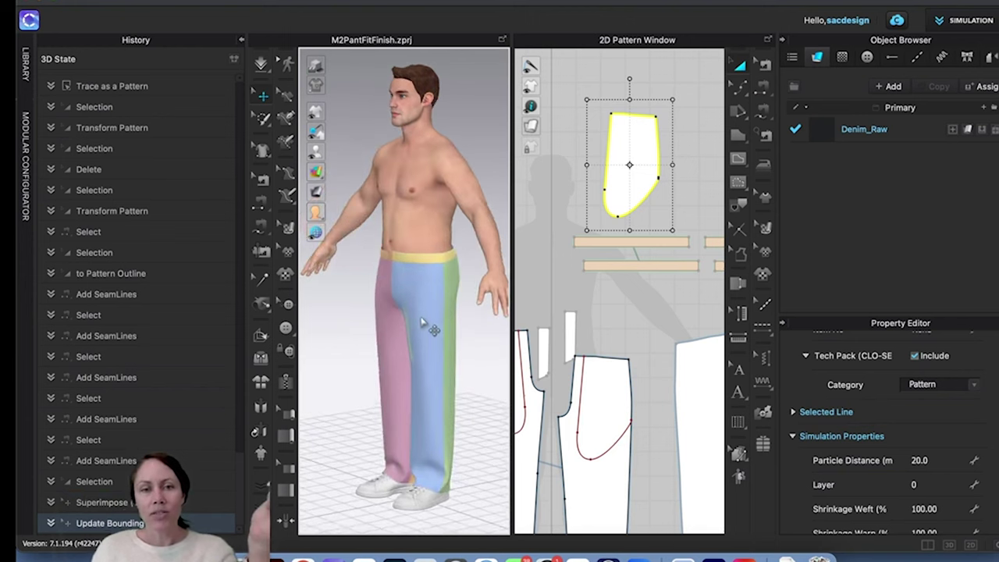
Step: Pull the front pant panel aside in 3D to check the pocket bag beneath, and undo the move
left_click(422, 323)
left_click_drag(431, 318, 366, 327)
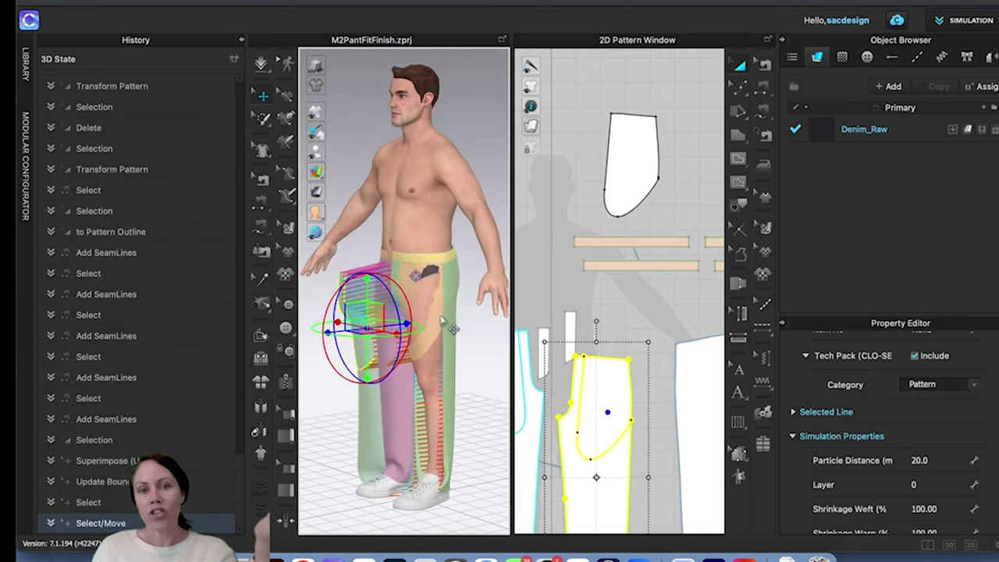
key("super+z")
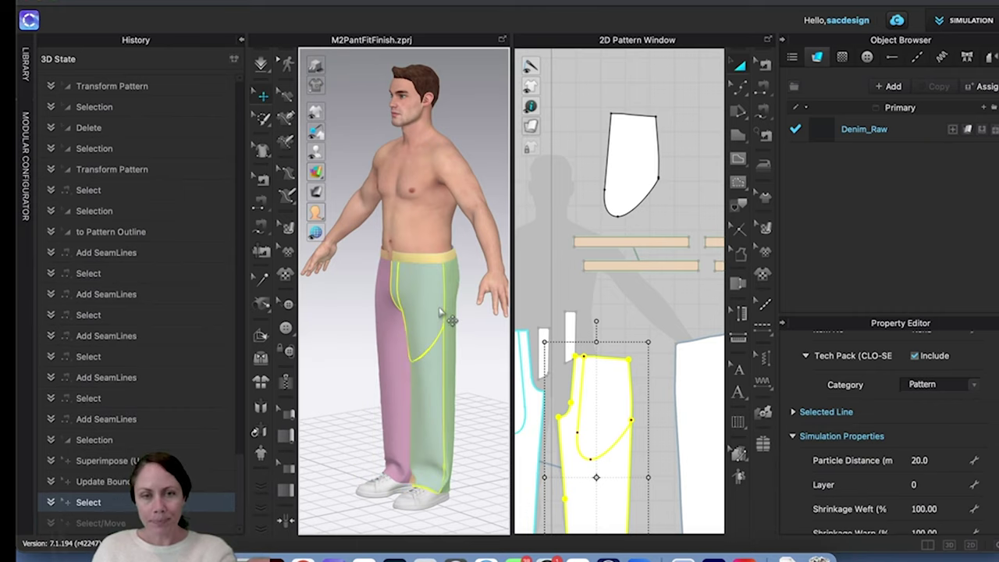
Step: Run the simulation briefly to settle the garment with the pocket bag in place
key("space")
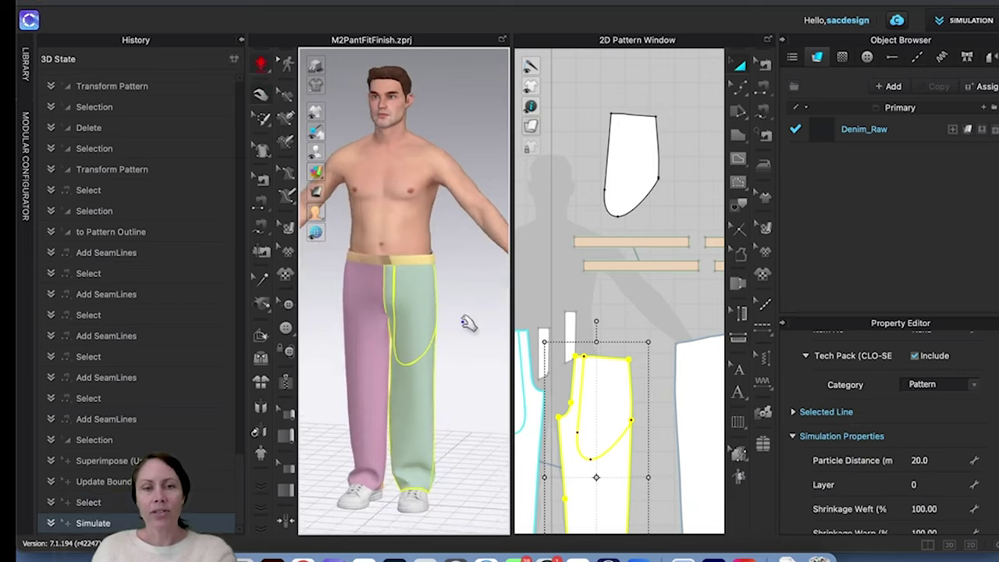
key("space")
Step: Move the small triangular pocket-opening piece onto the outer waist corner of the front pant pattern
scroll(616, 398, "up", 5)
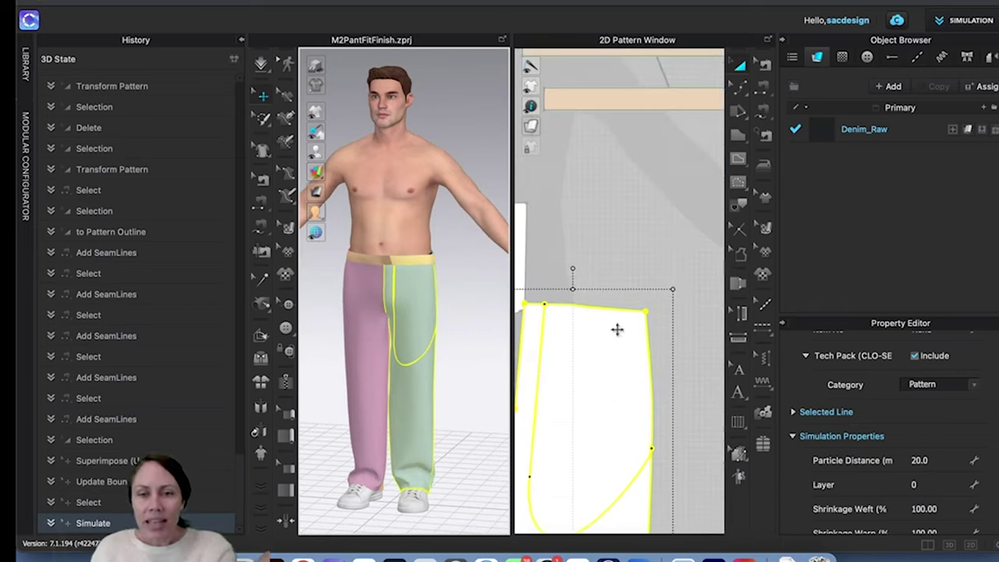
scroll(659, 373, "down", 6)
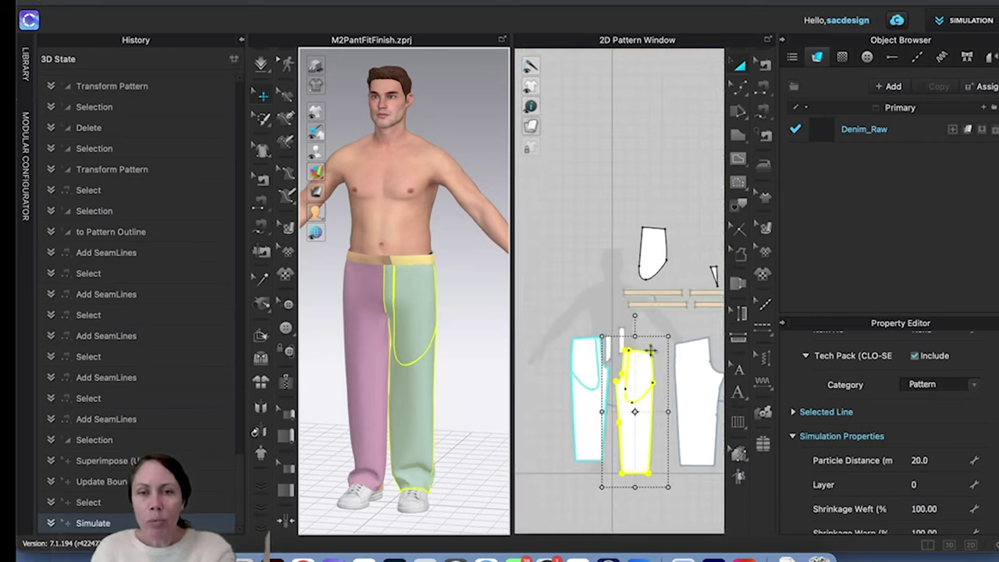
left_click_drag(648, 248, 571, 334)
scroll(566, 340, "up", 4)
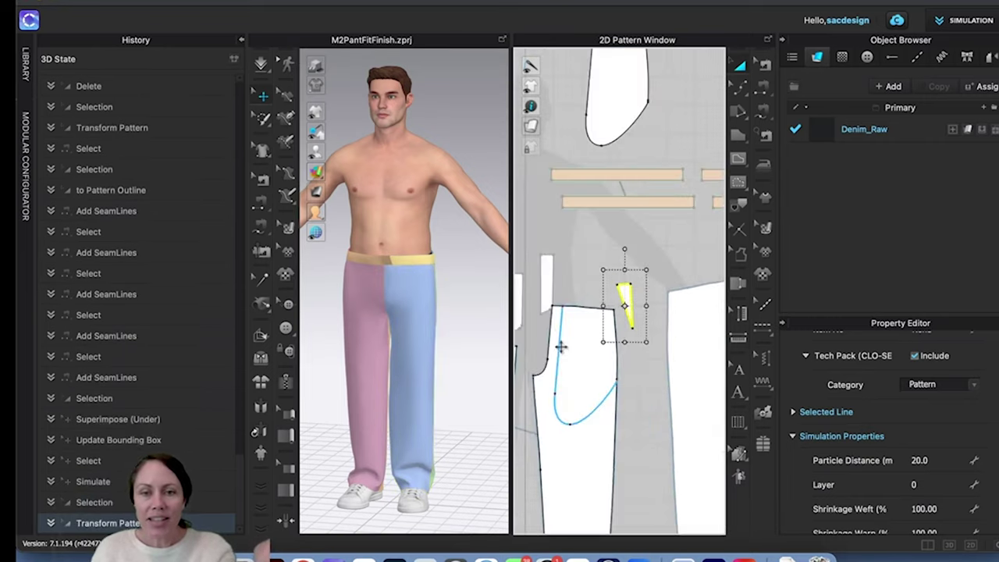
left_click_drag(650, 271, 623, 328)
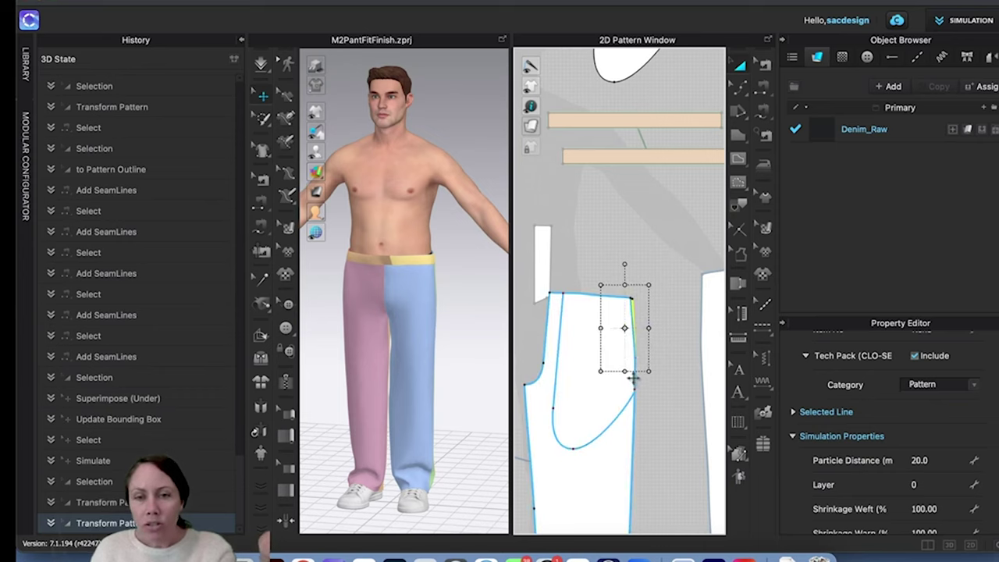
Step: Make the 2D patterns translucent and realign the triangular piece with the shifted front panel's outer waist corner
left_click_drag(569, 350, 548, 372)
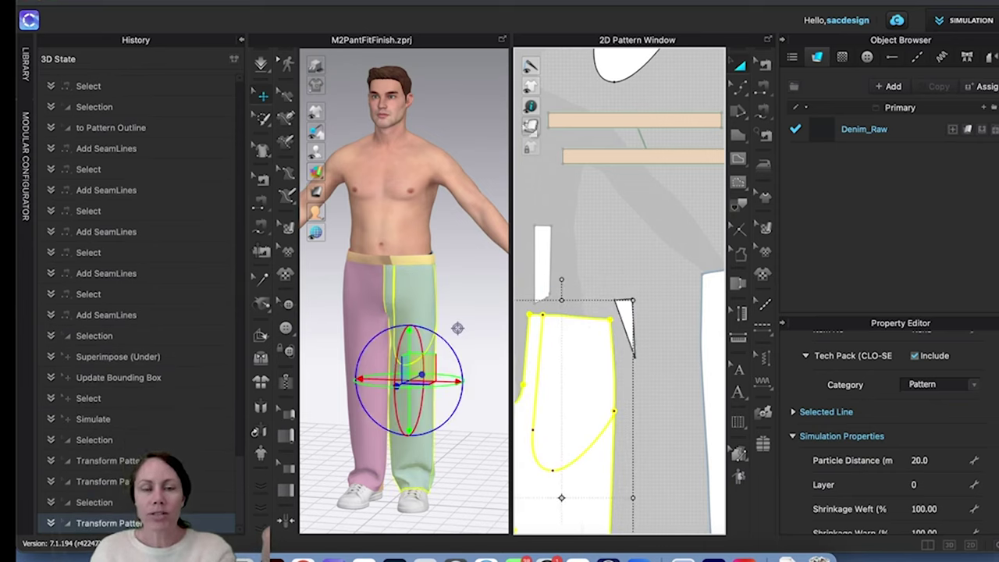
left_click(553, 127)
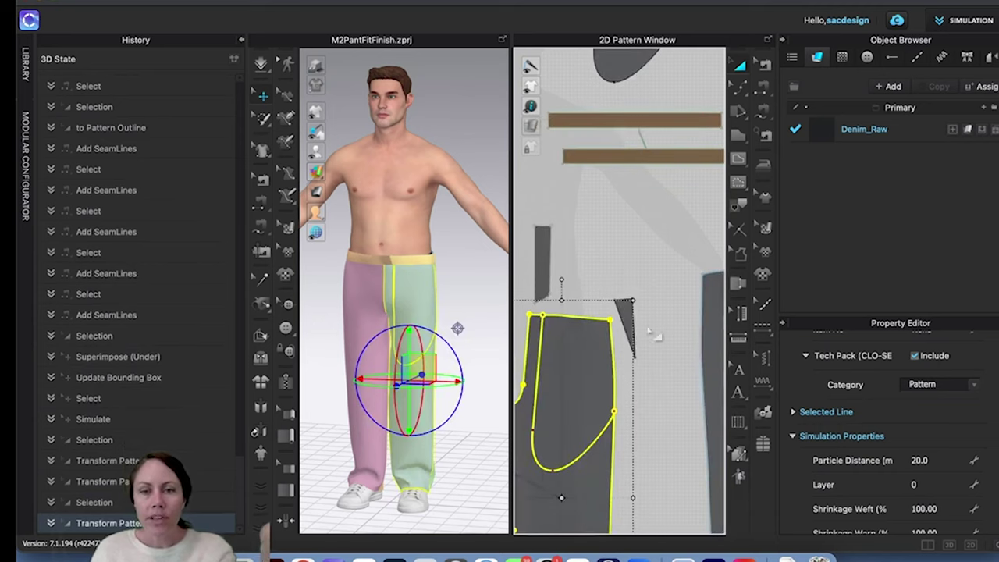
left_click(649, 330)
left_click(623, 332)
left_click_drag(624, 328, 603, 337)
scroll(603, 337, "up", 4)
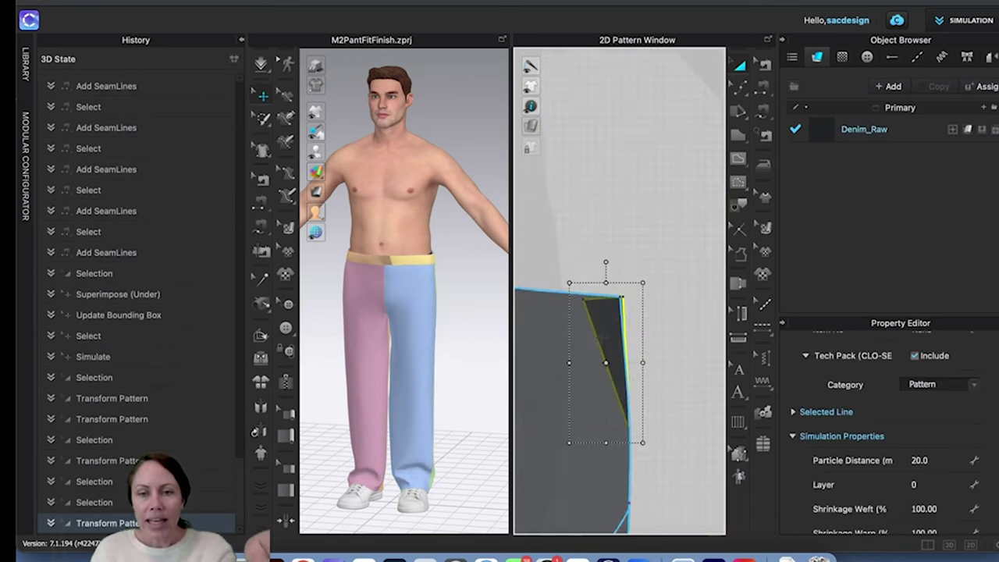
Step: Add points to the front panel's waistline and side seam where the triangular piece's corners meet them
key("x")
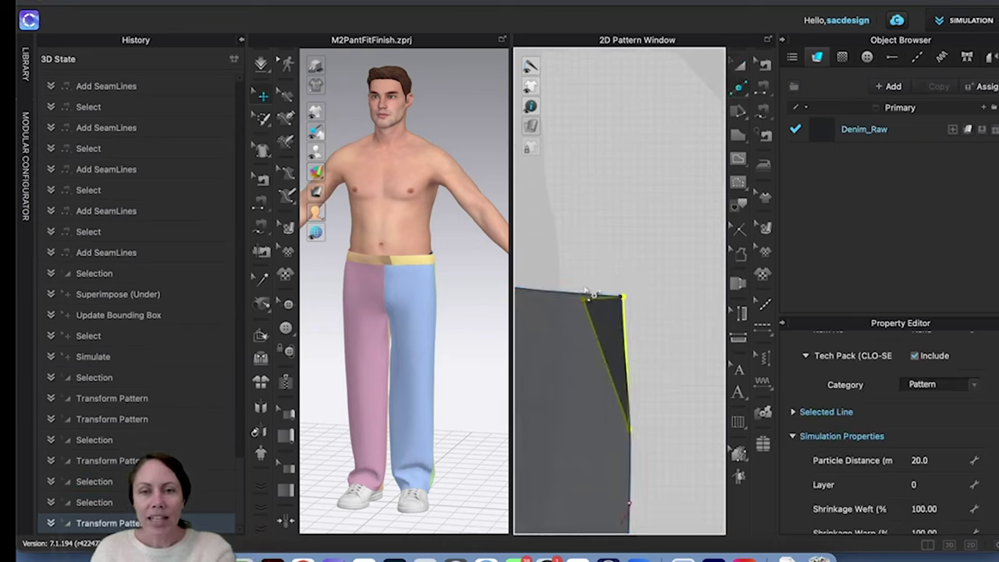
left_click(583, 296)
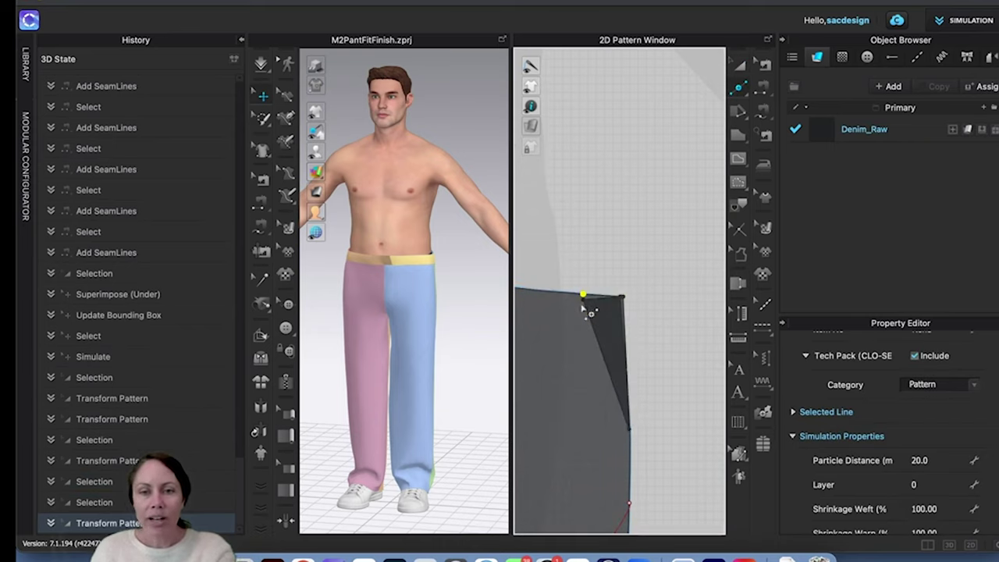
left_click(629, 435)
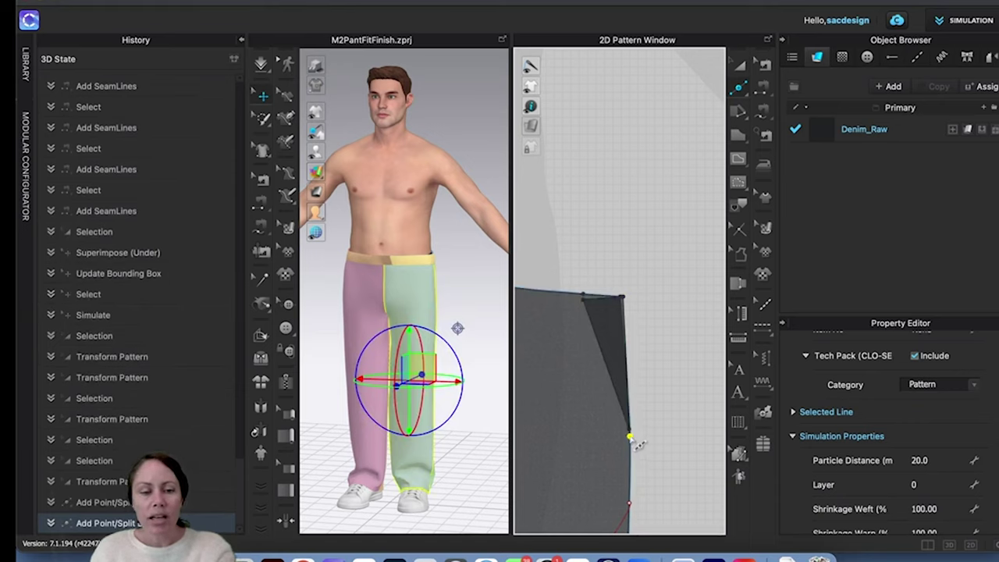
Step: Move the triangular piece off the front panel and delete the panel's outer waist corner point to form a slanted pocket opening
key("a")
left_click_drag(585, 339, 638, 296)
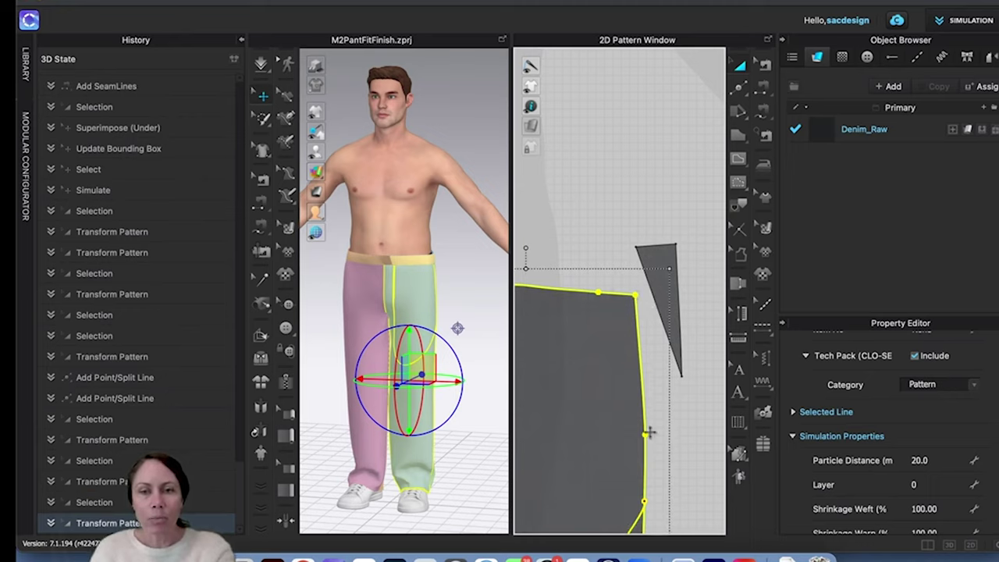
left_click(631, 273)
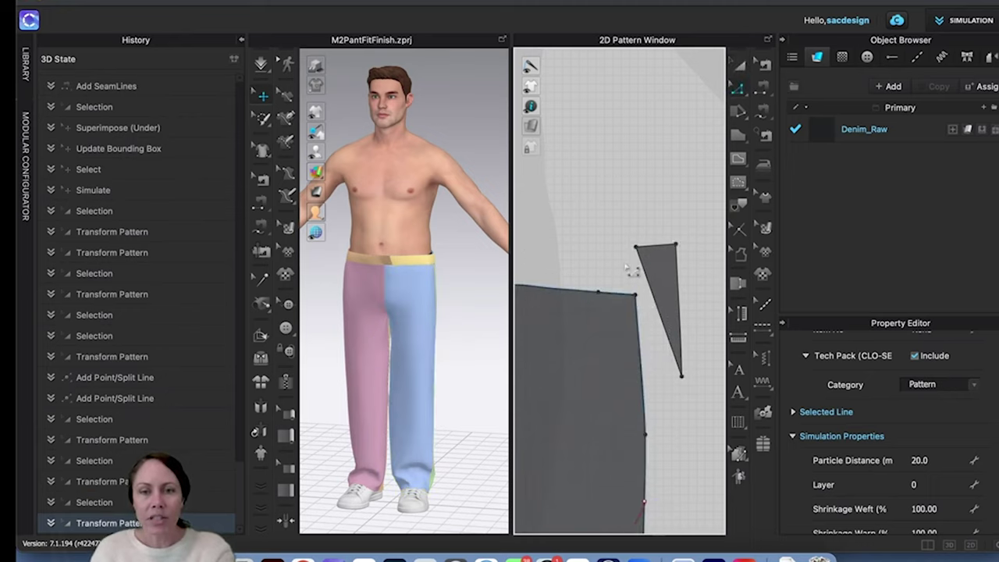
left_click(637, 296)
key("Delete")
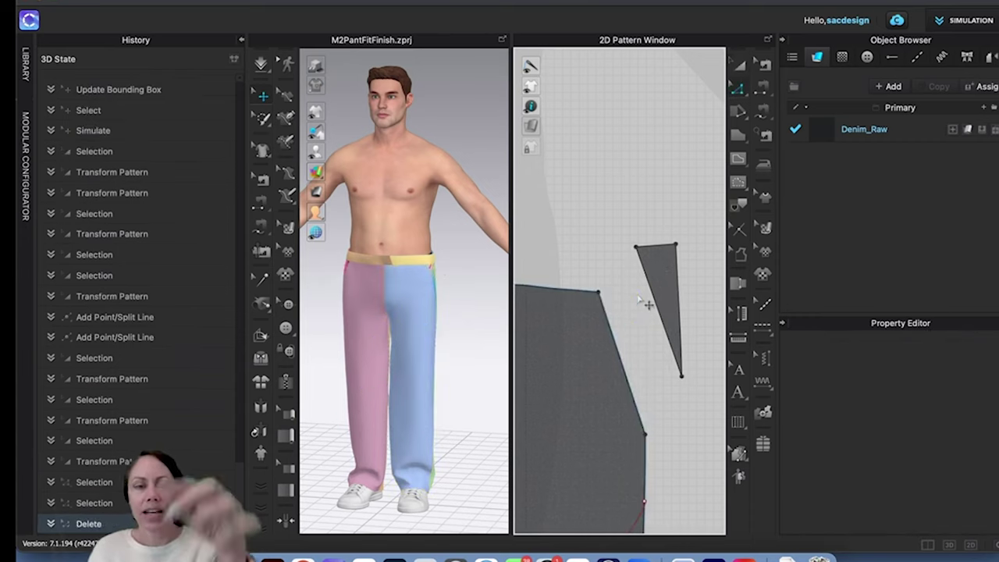
Step: Examine the slanted pocket opening and its remaining seam lines in 3D and on the front pattern
right_click_drag(427, 315, 409, 301)
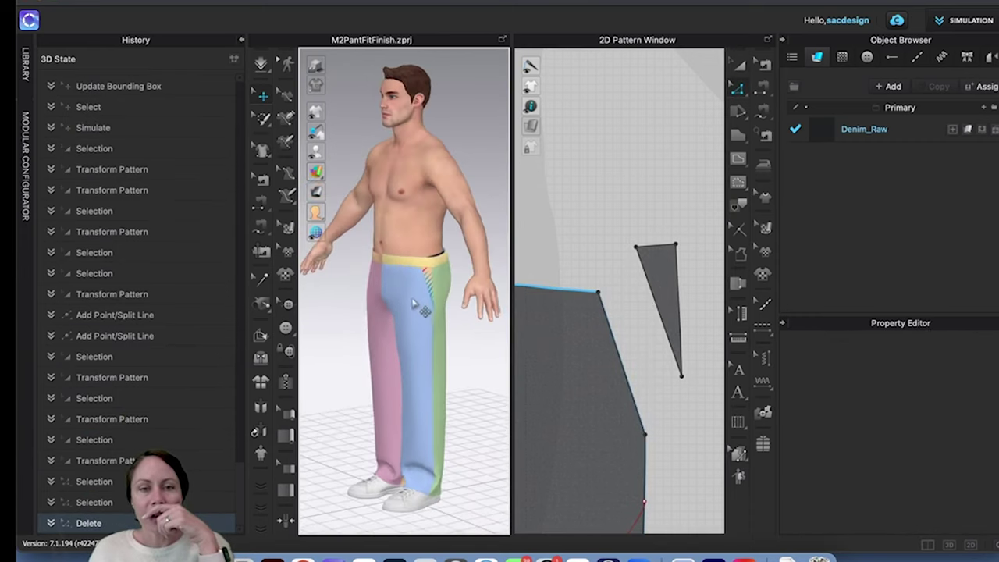
scroll(421, 298, "up", 5)
scroll(421, 299, "up", 3)
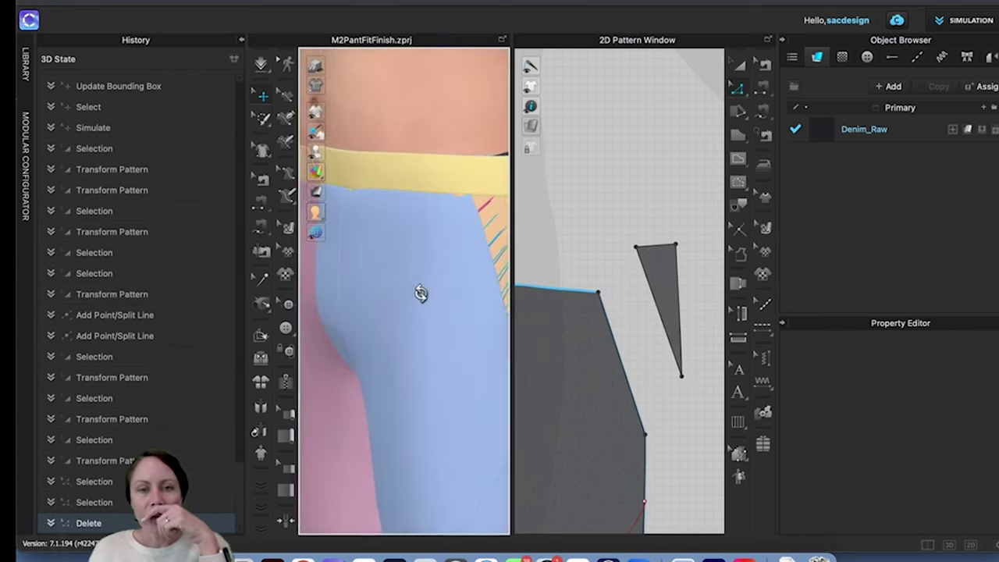
right_click_drag(420, 292, 401, 291)
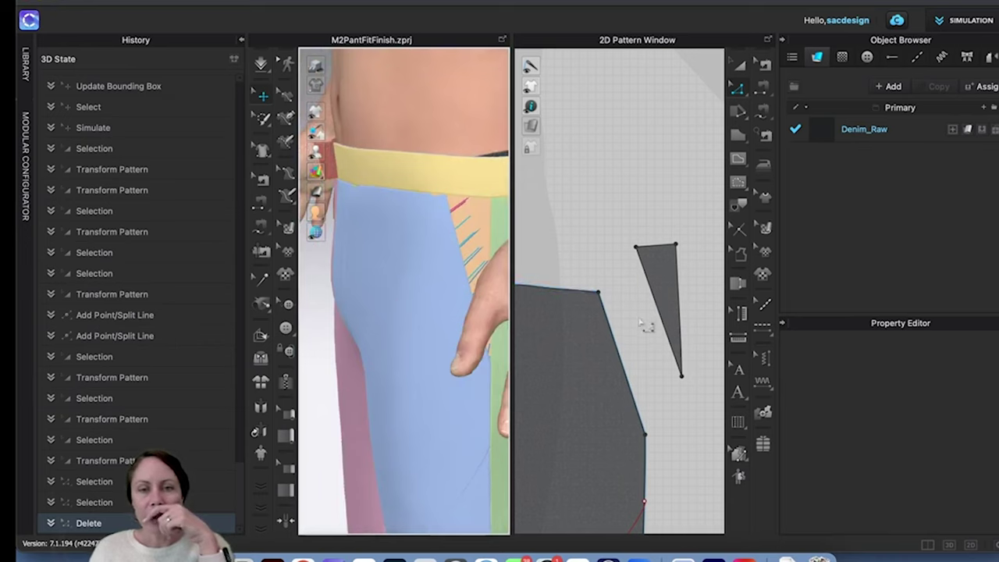
left_click(623, 350)
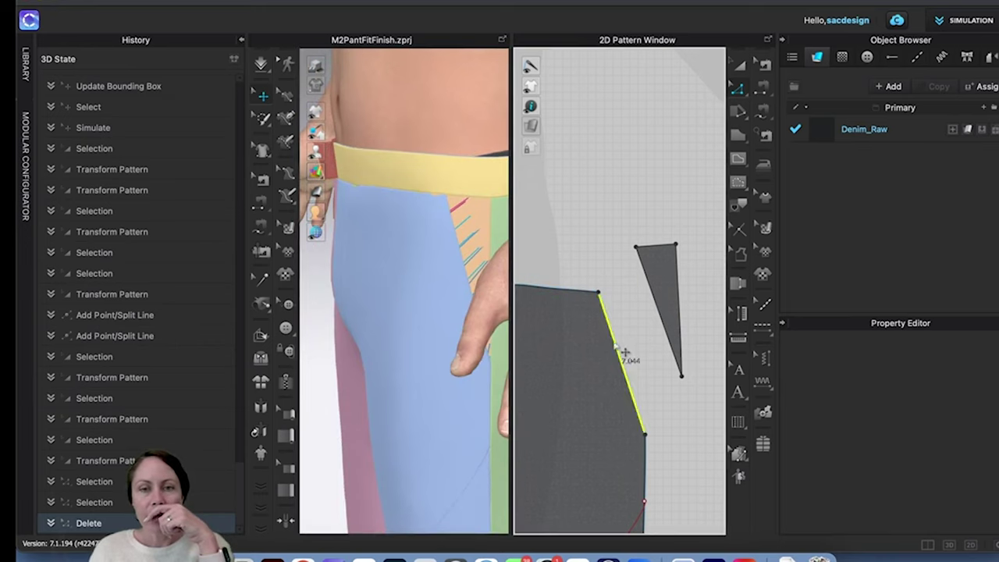
Step: Edit the side-seam sewing on the front and back panels so that it starts at the lower end of the pocket opening
left_click(765, 68)
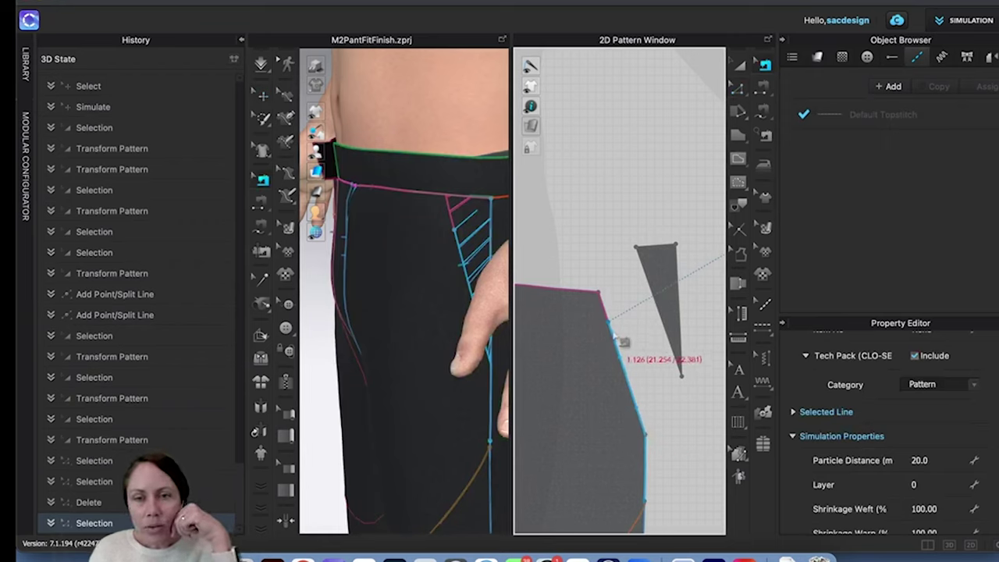
scroll(626, 344, "down", 5)
scroll(628, 343, "down", 3)
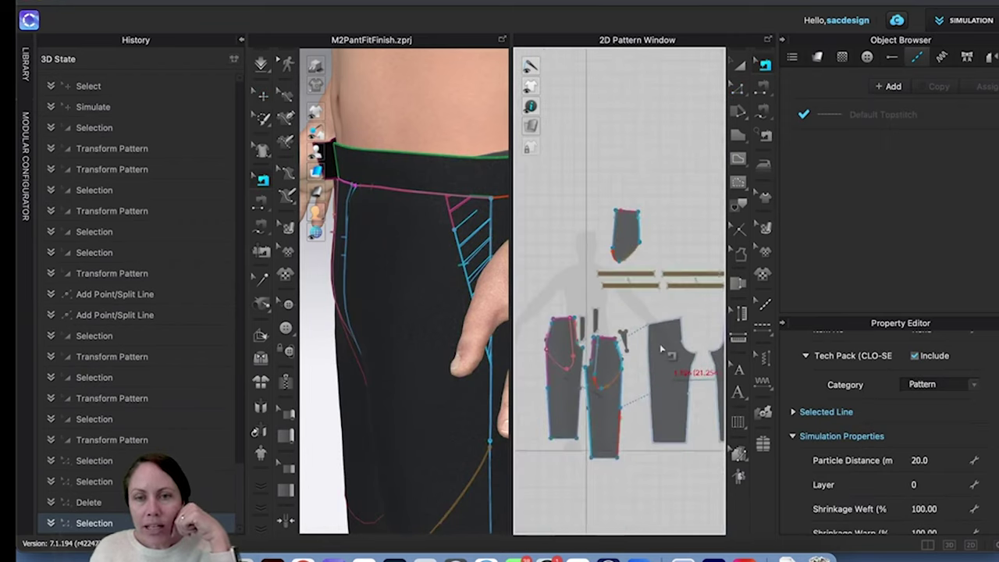
middle_click_drag(636, 354, 618, 325)
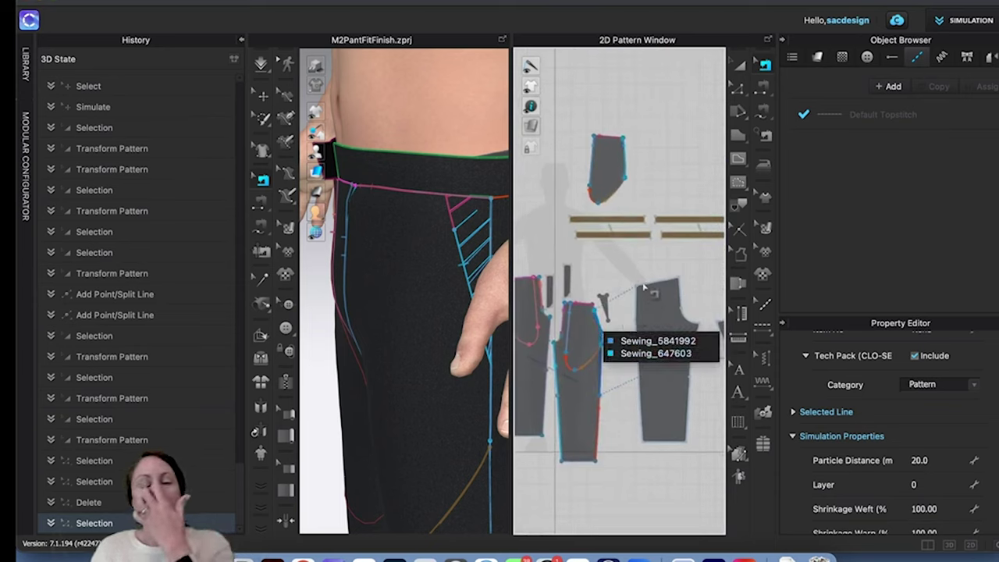
left_click(593, 352)
scroll(590, 357, "up", 5)
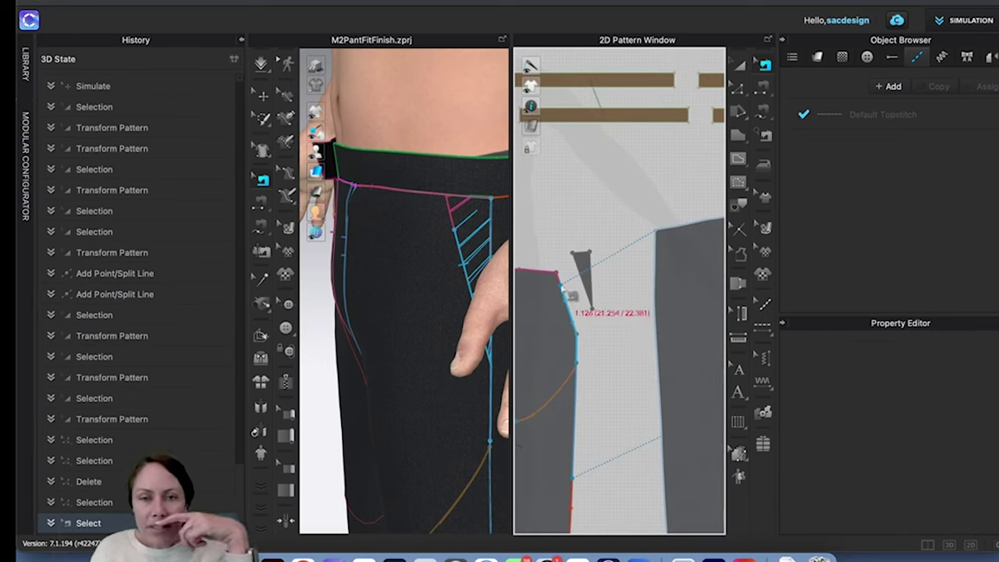
left_click(562, 295)
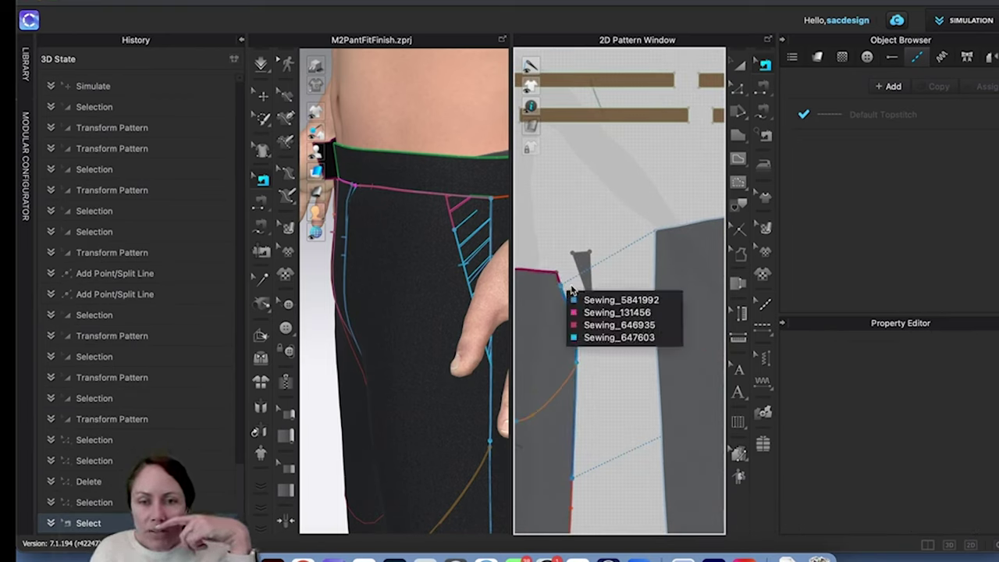
left_click(616, 300)
left_click_drag(559, 286, 577, 338)
left_click_drag(624, 278, 654, 295)
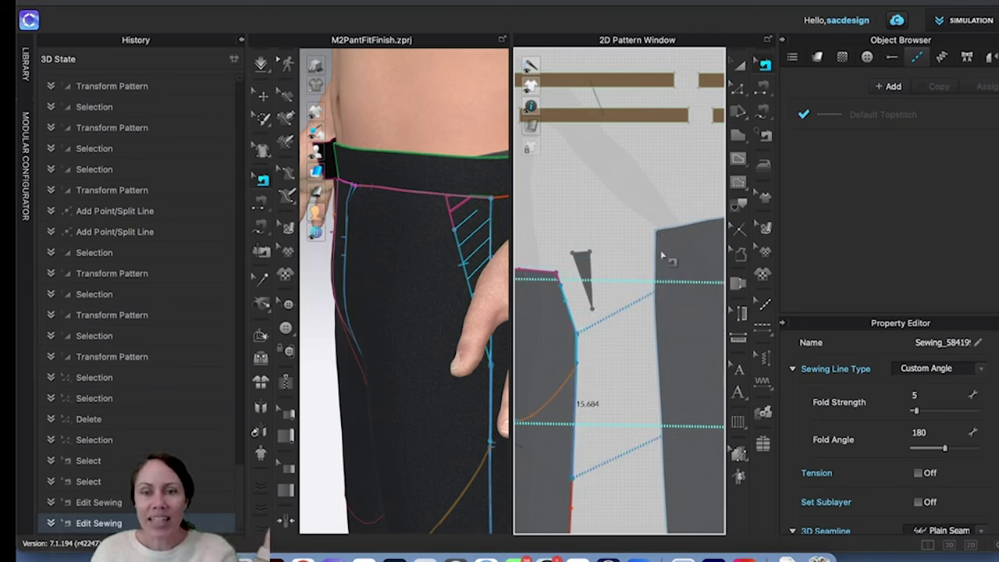
scroll(662, 256, "down", 3)
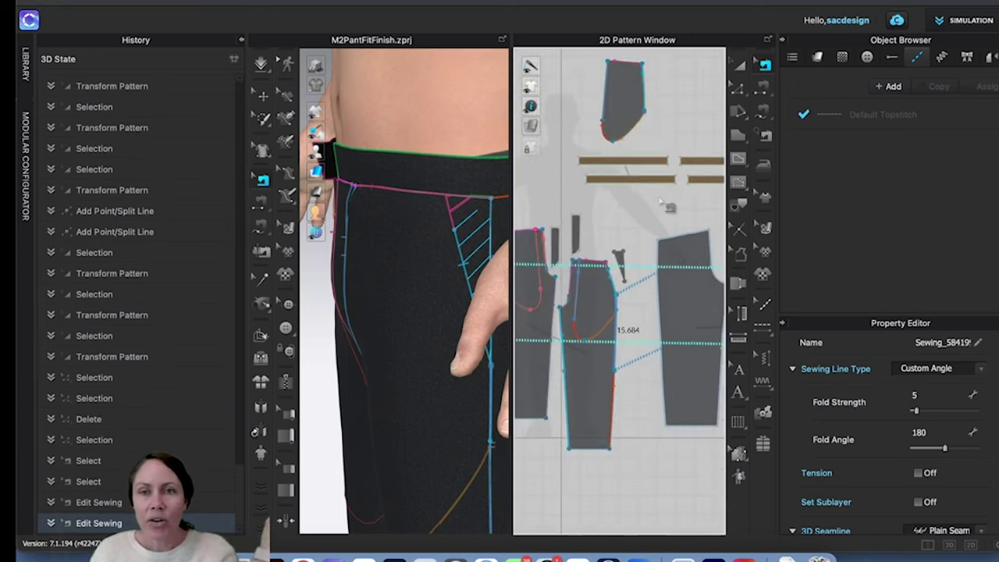
Step: Try to start a Free Sewing at the back panel's outer waist corner along its side seam
left_click(641, 90)
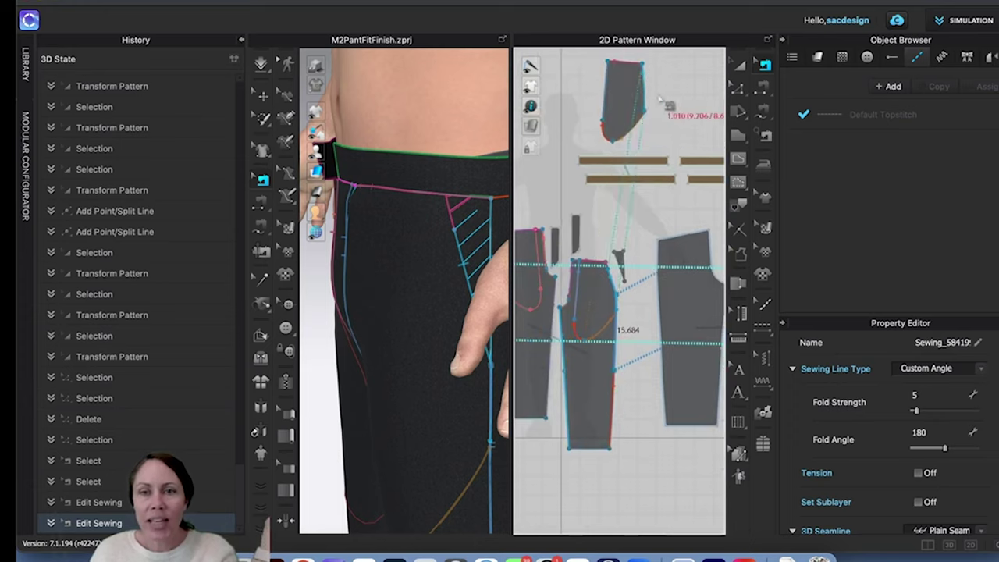
left_click(767, 114)
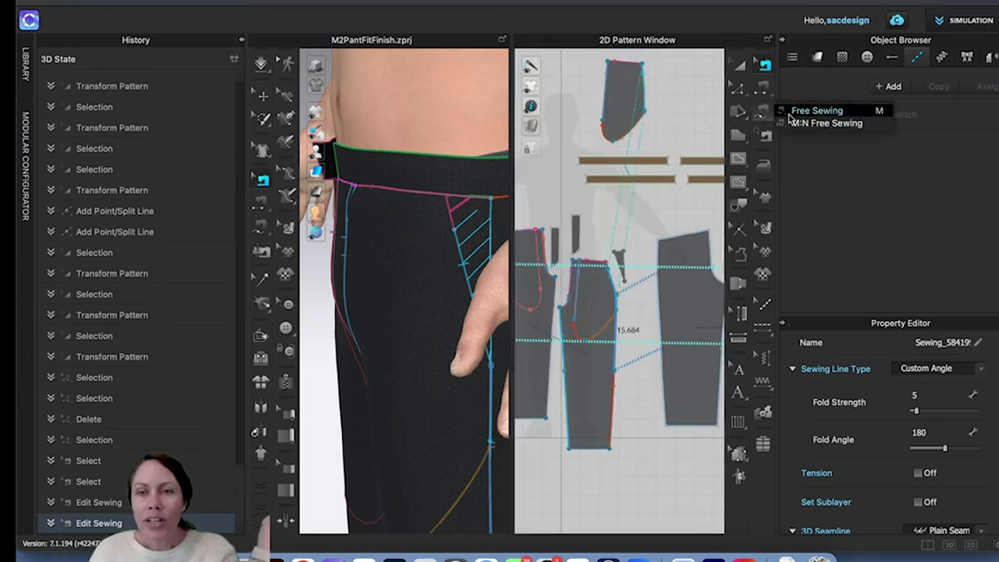
left_click(803, 107)
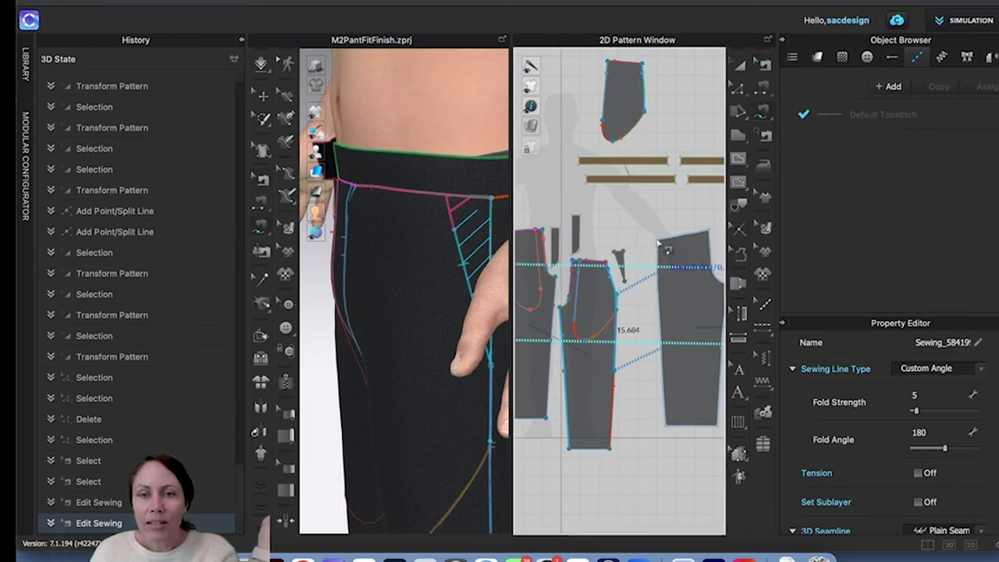
scroll(659, 245, "up", 3)
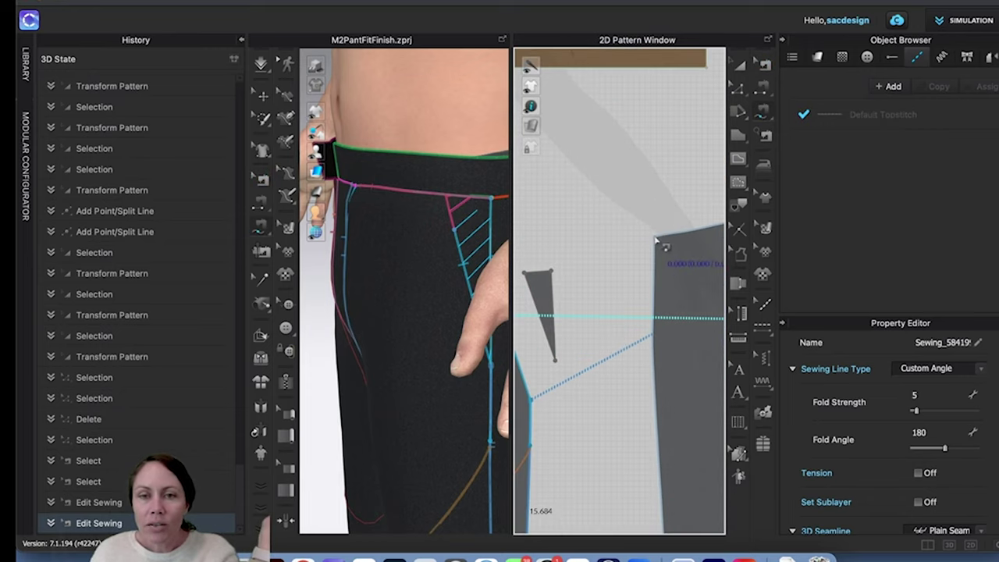
left_click(655, 240)
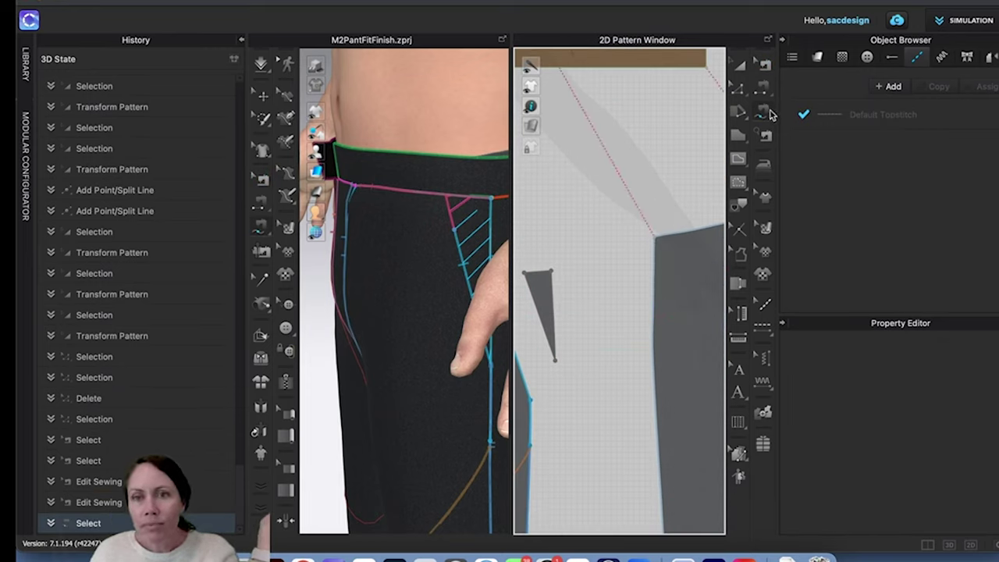
scroll(658, 297, "up", 5)
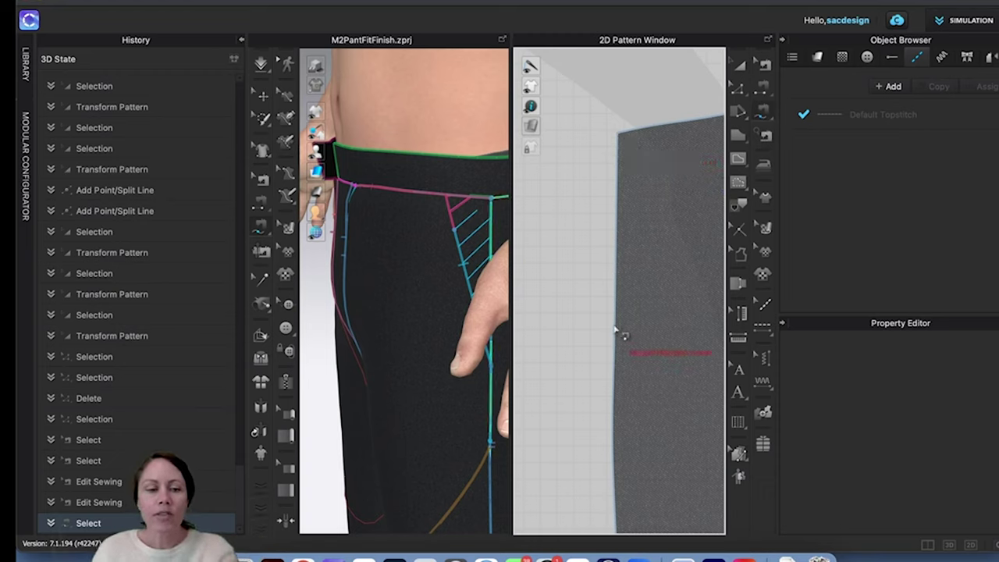
Step: Show the 2D patterns with a plain white surface and look over the back panels
key("a")
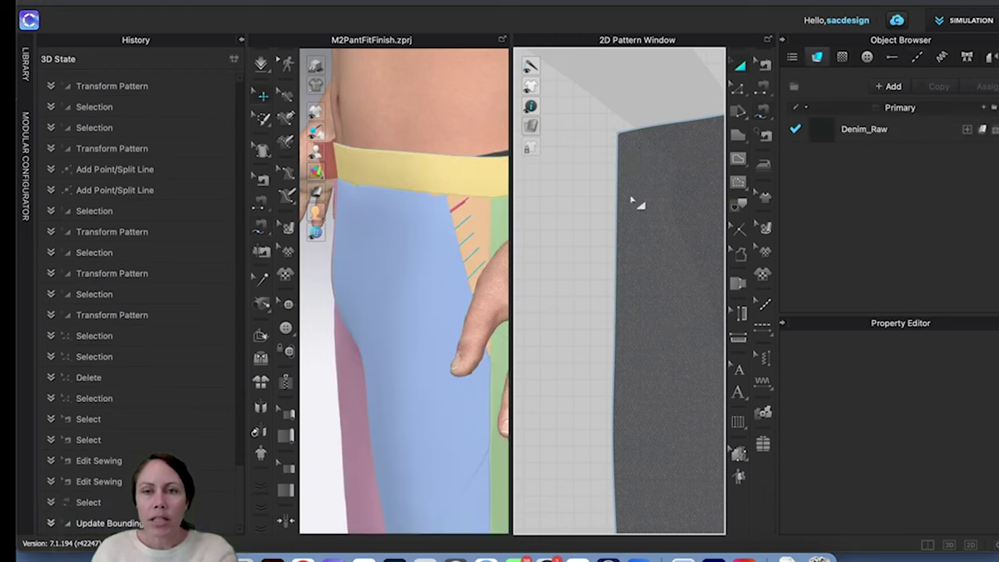
left_click(552, 129)
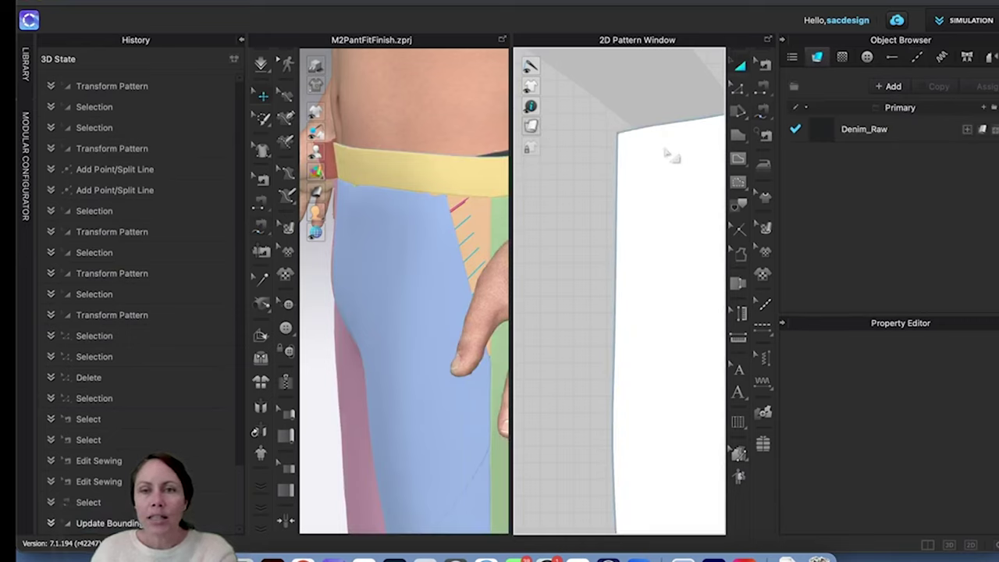
scroll(675, 202, "down", 10)
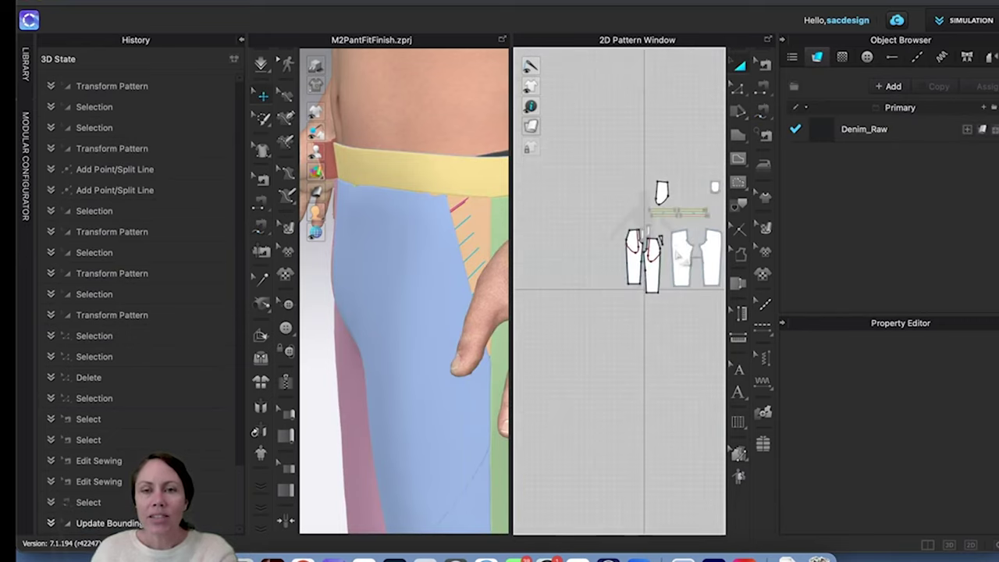
scroll(678, 234, "up", 3)
scroll(669, 261, "up", 3)
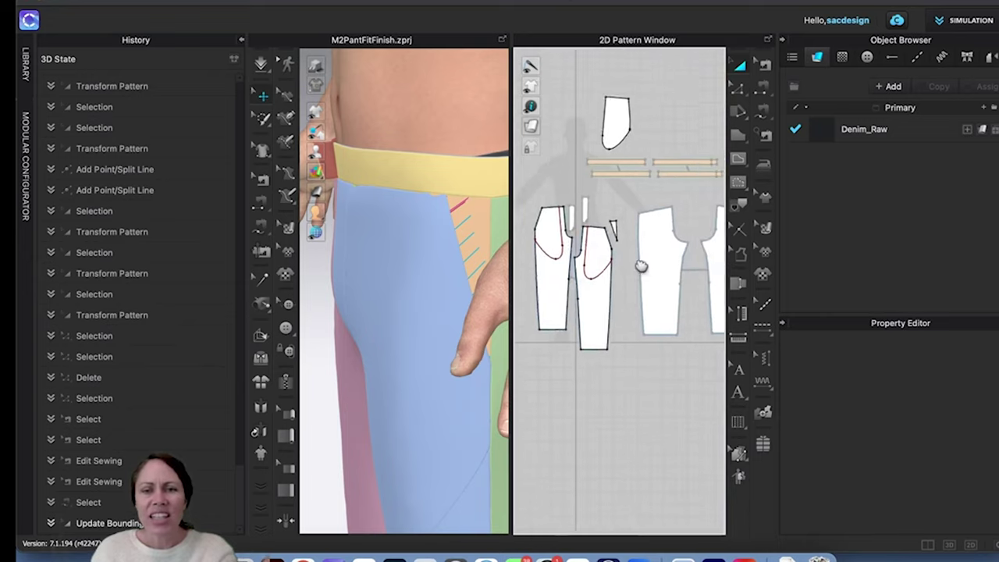
scroll(636, 282, "down", 4)
scroll(634, 282, "up", 2)
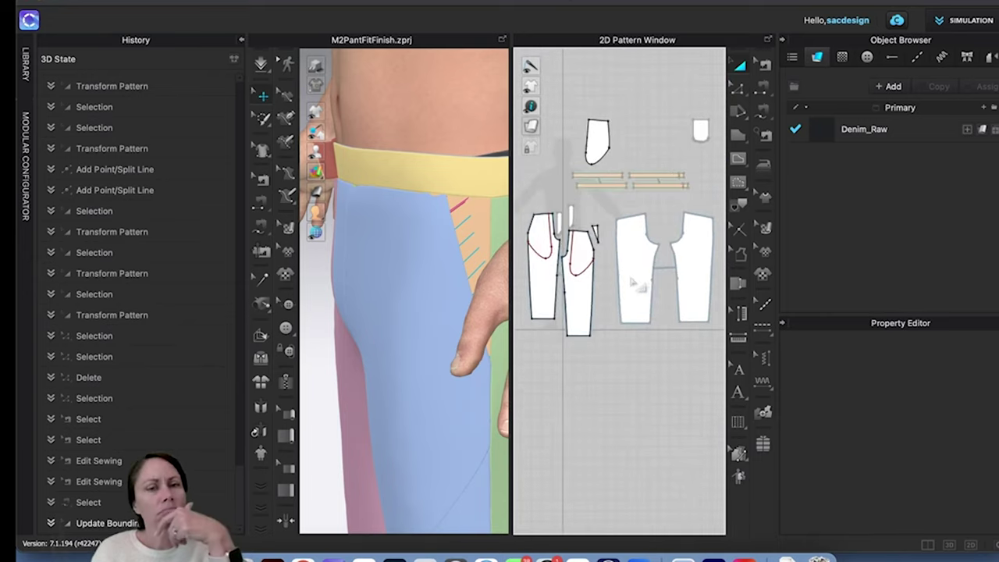
scroll(634, 283, "up", 3)
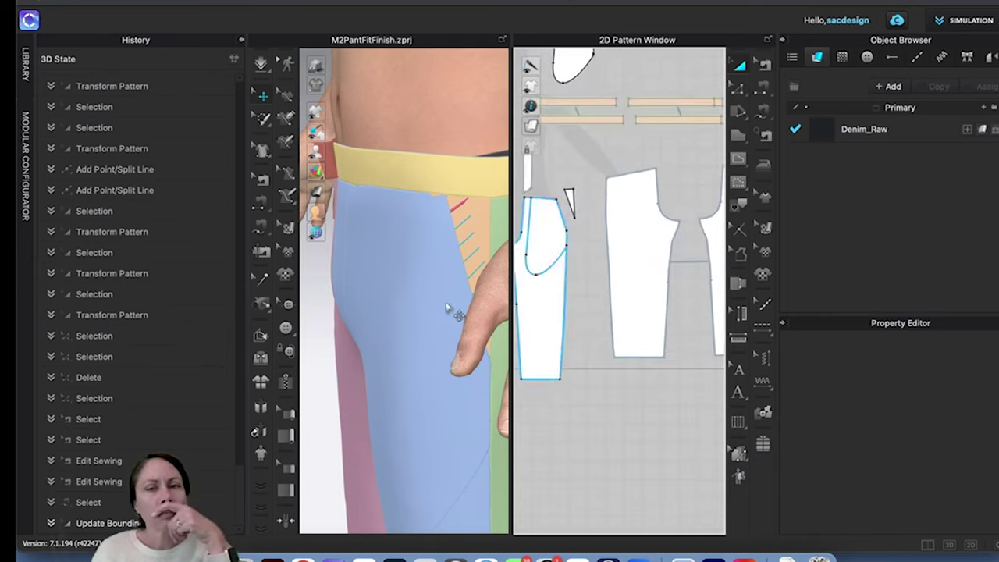
Step: Identify the back panel by selecting it on the side of the pants in 3D and matching it to its 2D pattern
right_click_drag(447, 307, 412, 302)
left_click(414, 304)
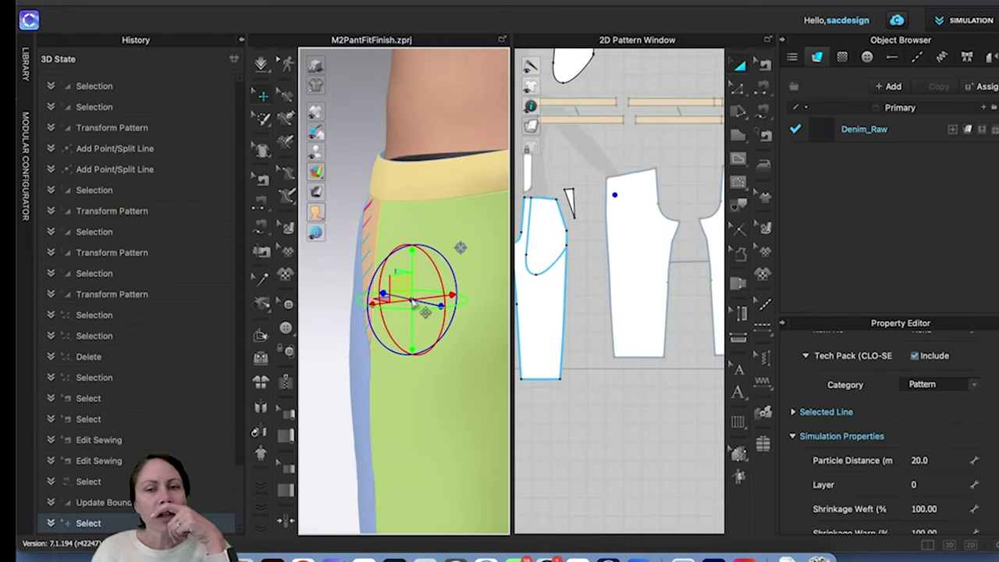
scroll(412, 302, "down", 3)
scroll(614, 294, "down", 5)
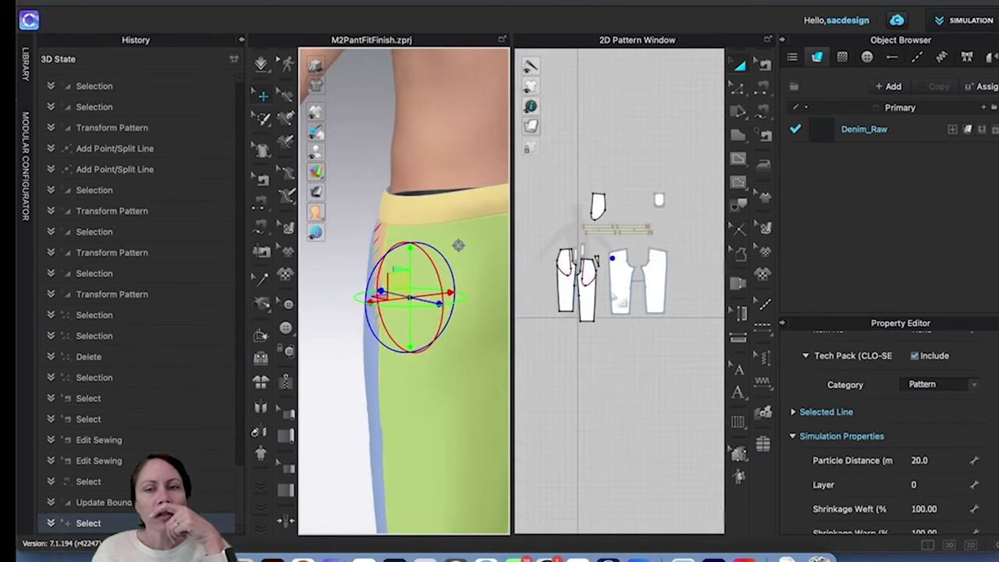
scroll(620, 300, "up", 3)
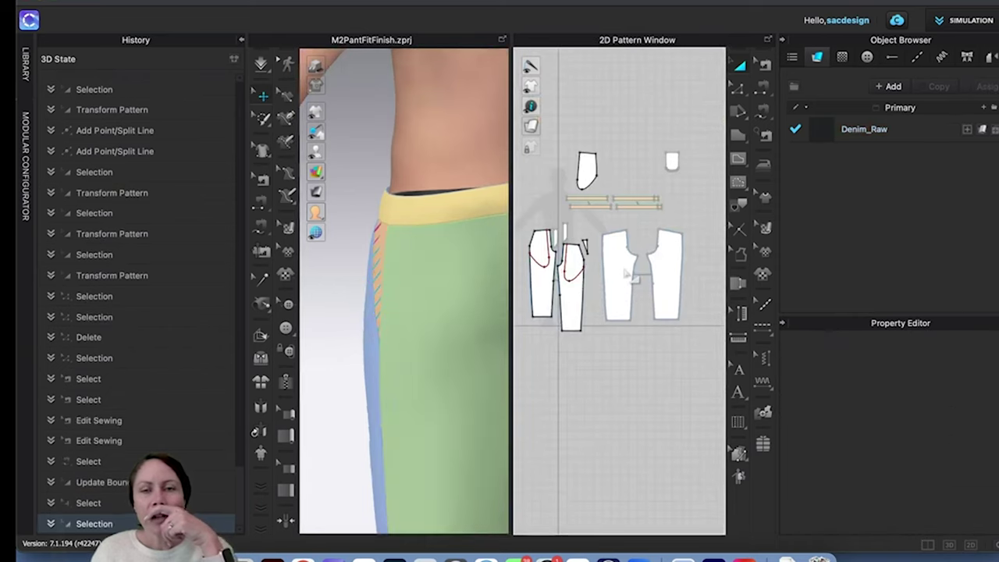
left_click(627, 273)
Step: Set the 2D pattern display to Random Color Surface and compare the front and back panels
mouse_move(532, 127)
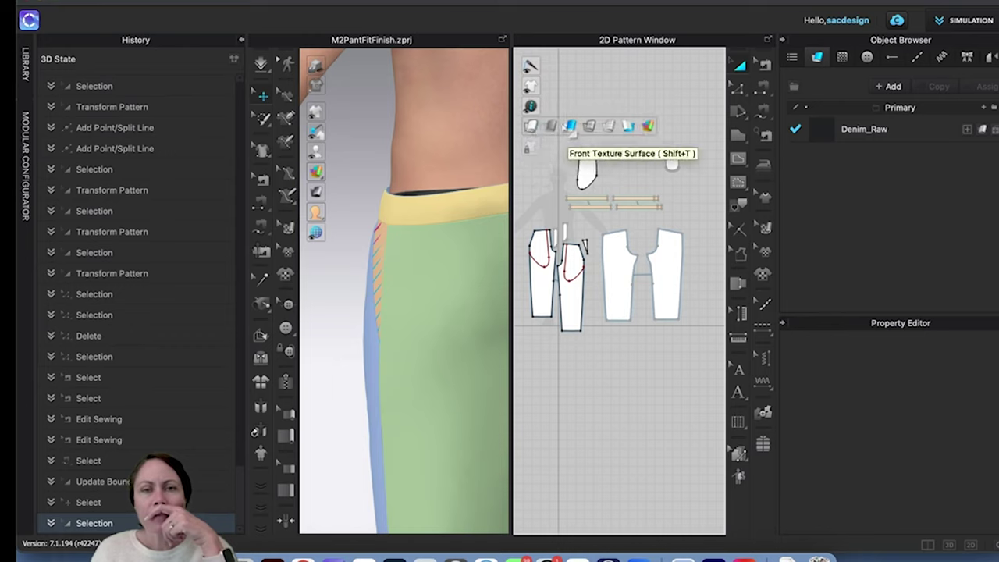
left_click(646, 126)
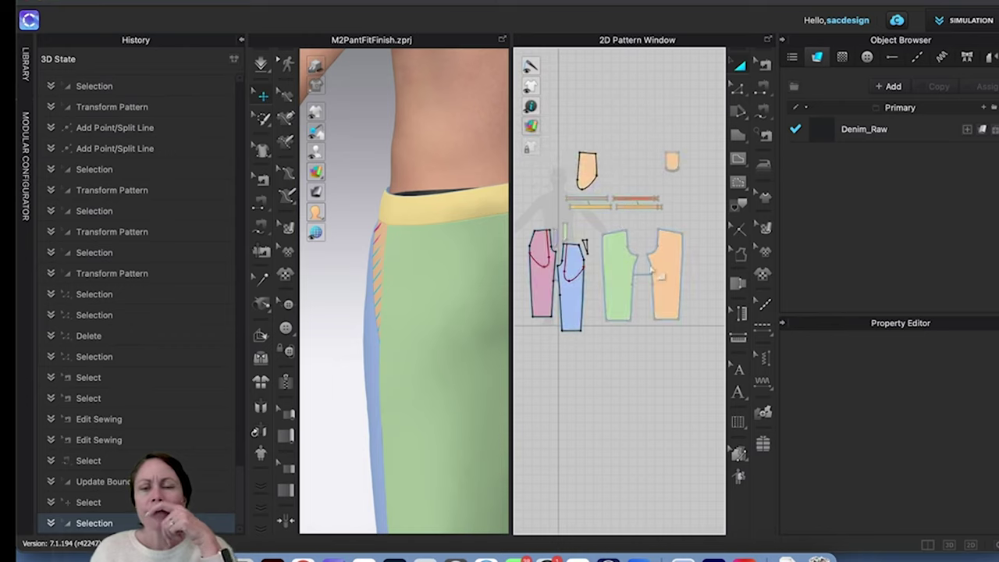
scroll(654, 278, "up", 2)
scroll(638, 286, "up", 4)
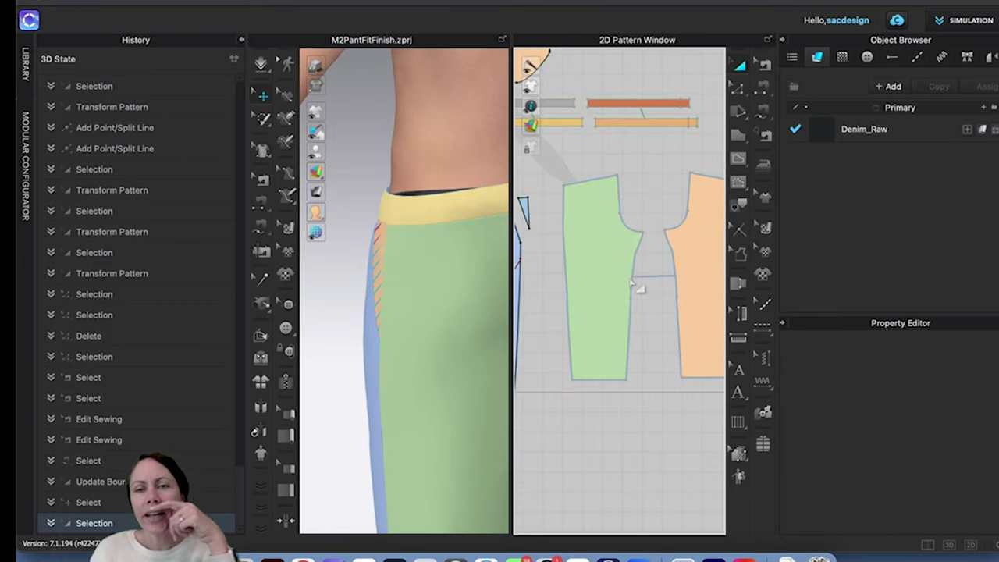
scroll(636, 285, "down", 3)
scroll(587, 288, "down", 3)
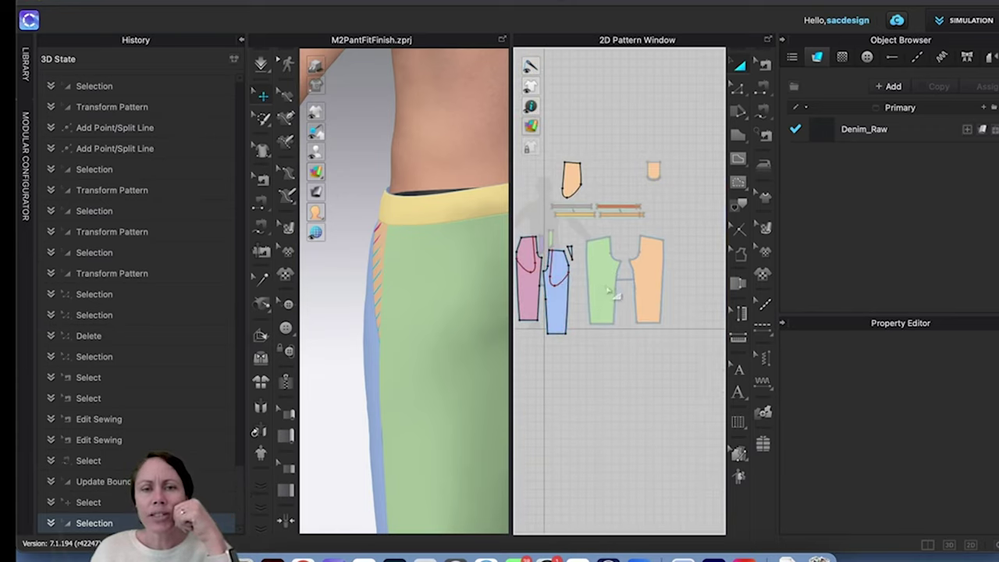
Step: Unlock all pattern outlines in the 2D pattern window so that the back panels are editable
right_click(608, 291)
left_click(564, 380)
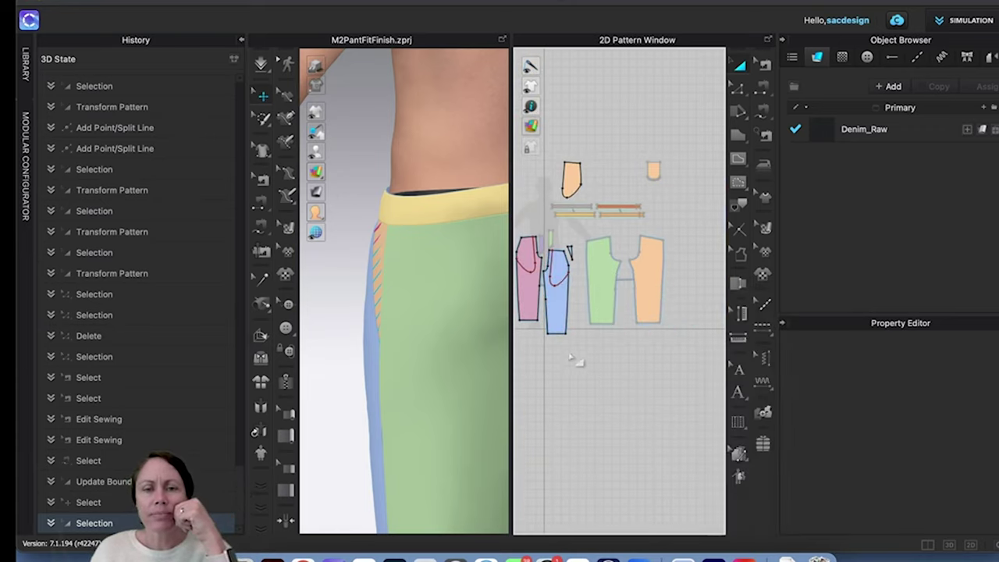
scroll(575, 356, "up", 2)
middle_click_drag(610, 262, 660, 320)
right_click(680, 254)
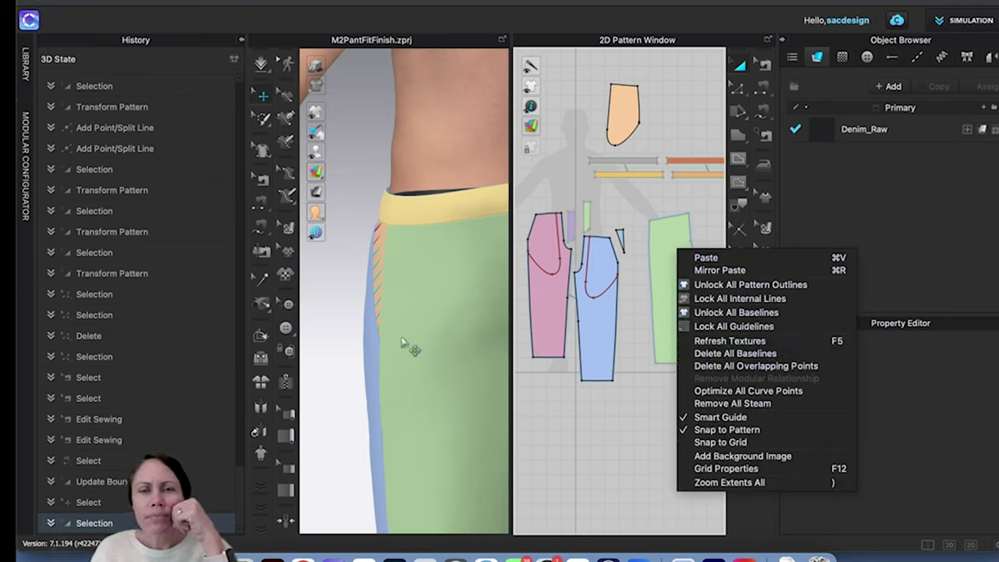
left_click(646, 405)
scroll(430, 328, "up", 3)
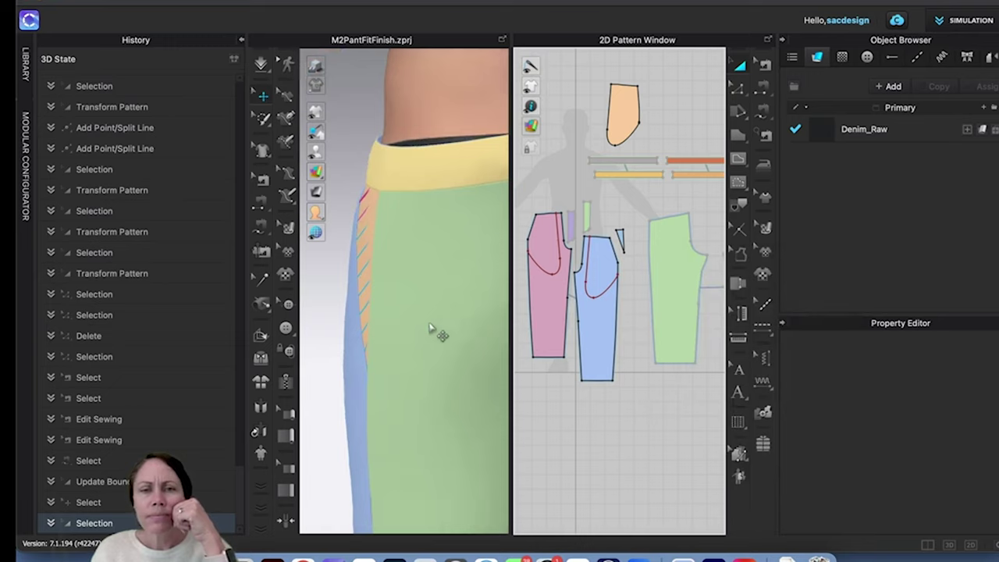
scroll(432, 330, "down", 5)
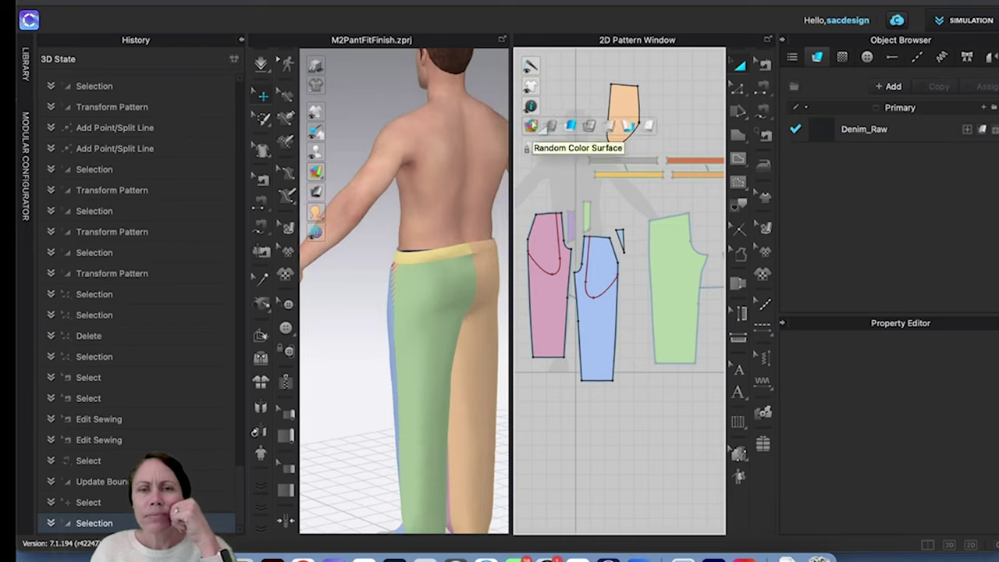
mouse_move(529, 150)
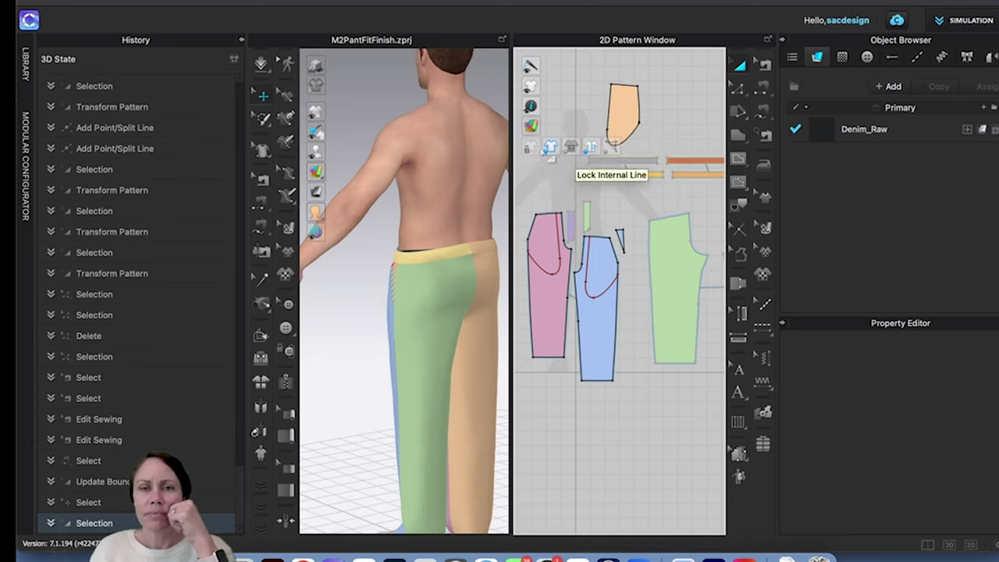
left_click(550, 150)
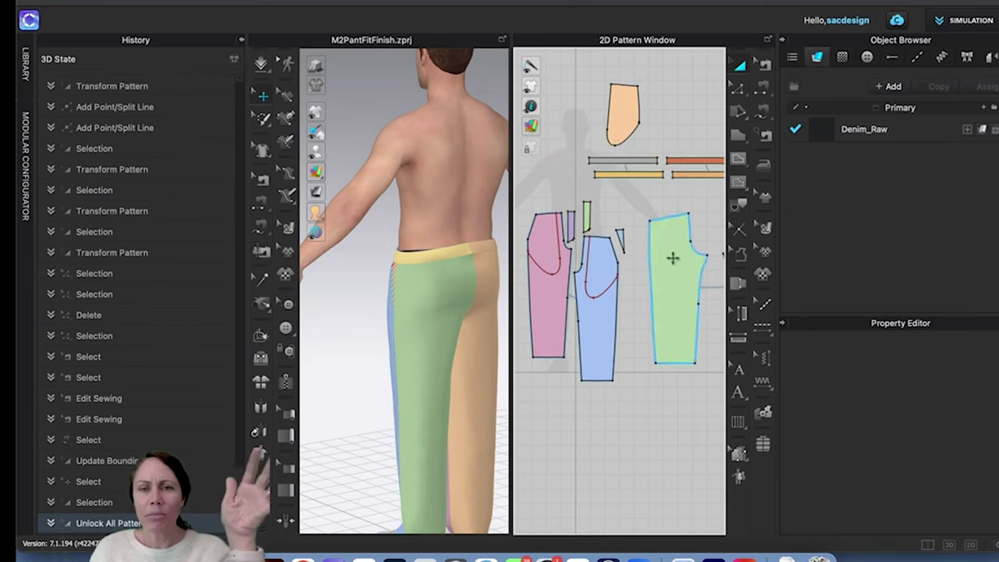
Step: Look over the front and back panels in the 2D pattern layout and select the back panel that borders the pocket's side seam
scroll(673, 258, "down", 5)
middle_click_drag(666, 263, 628, 228)
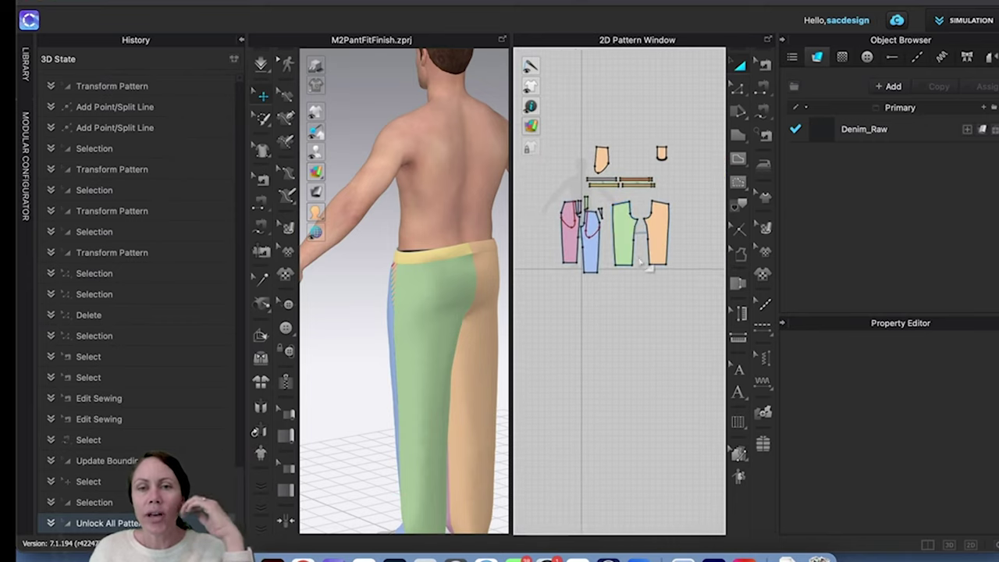
scroll(644, 254, "up", 4)
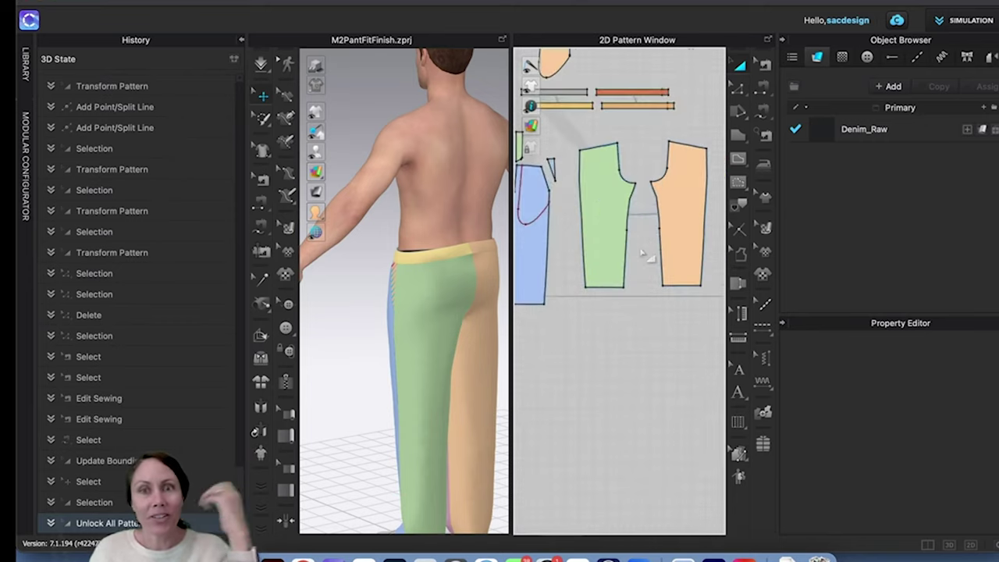
middle_click_drag(681, 290, 684, 292)
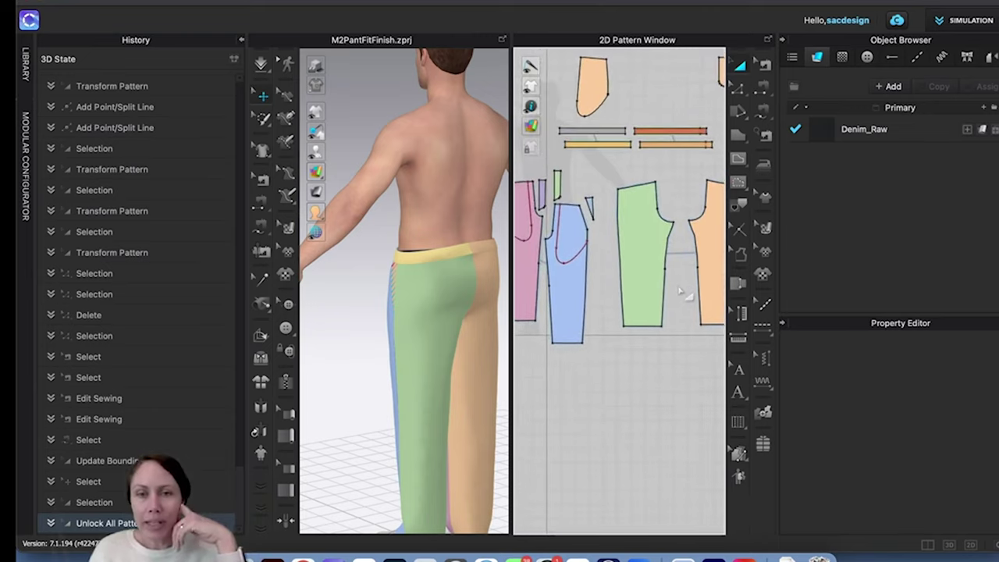
scroll(599, 253, "up", 2)
left_click(629, 226)
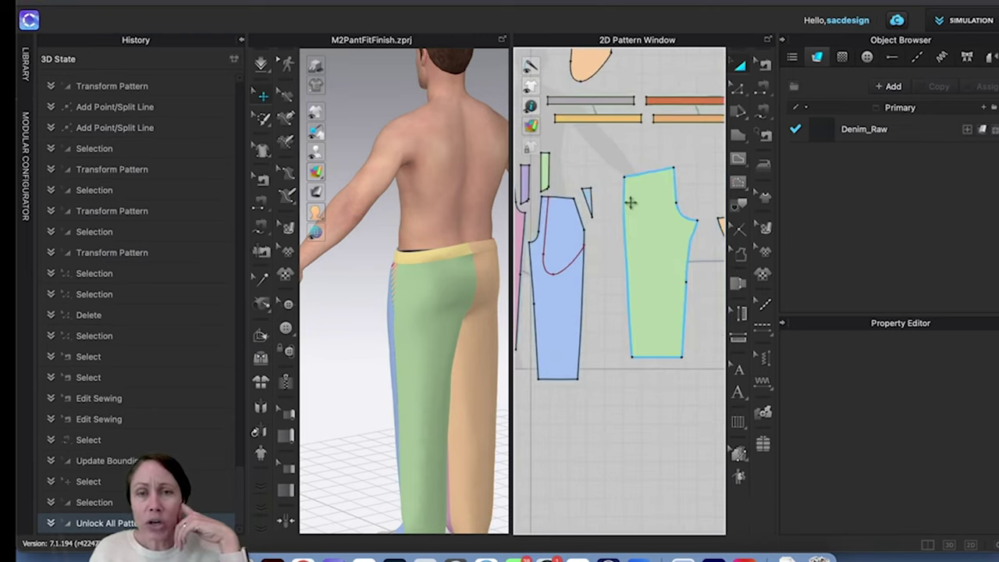
Step: Free-sew the top 6.697 segment of the back panel's side seam to the upper side edge of the pocket bag
left_click(768, 66)
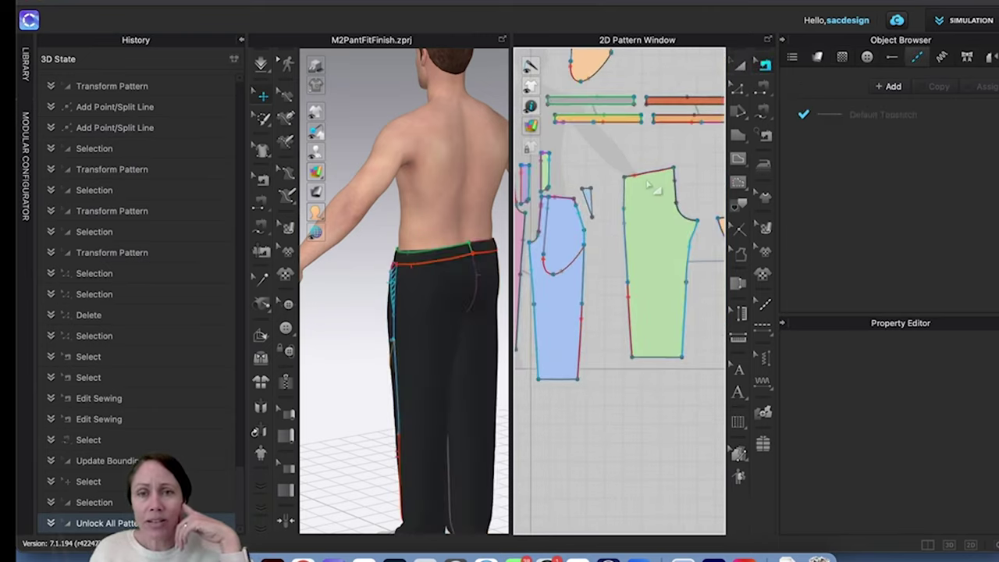
scroll(622, 210, "up", 5)
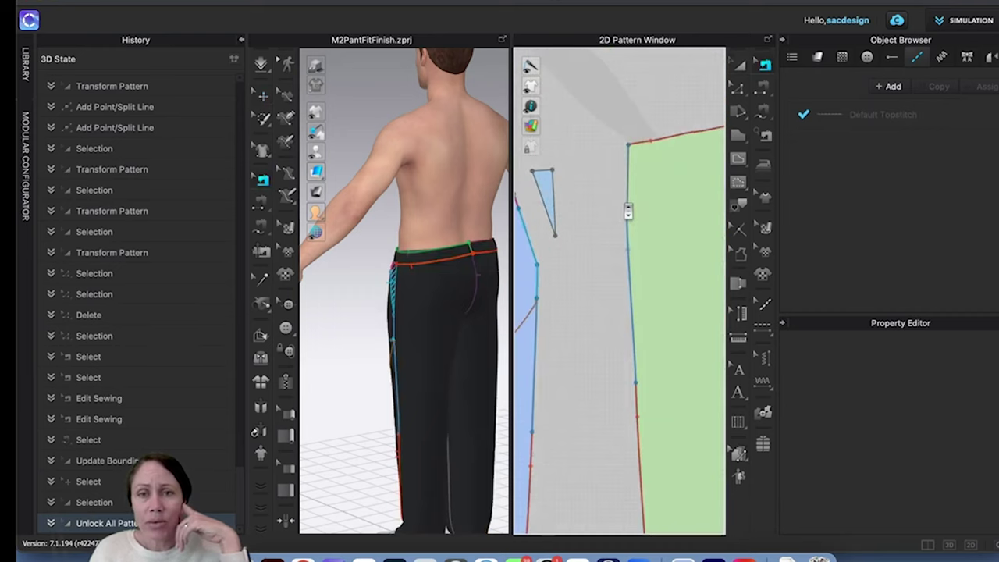
left_click(627, 146)
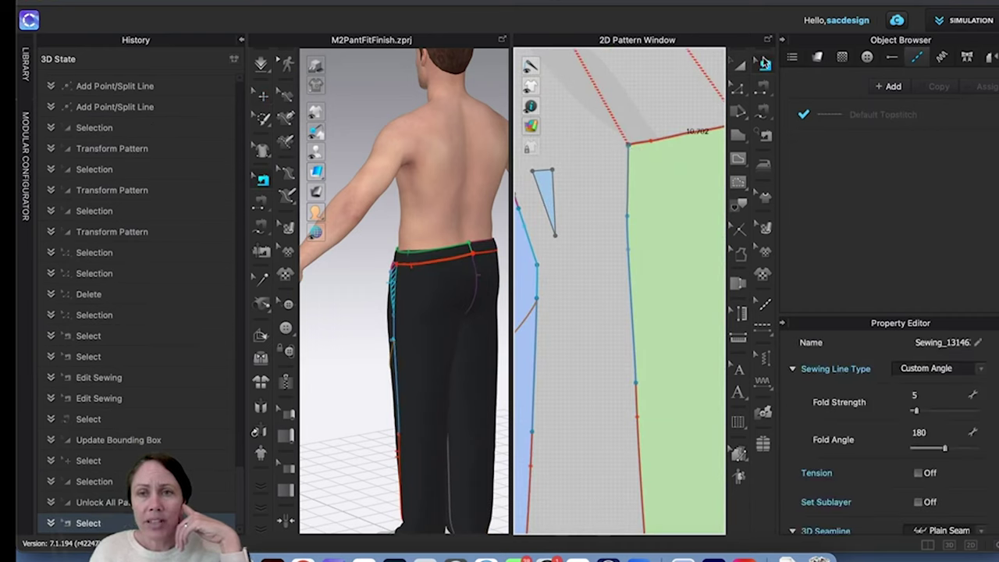
left_click(763, 112)
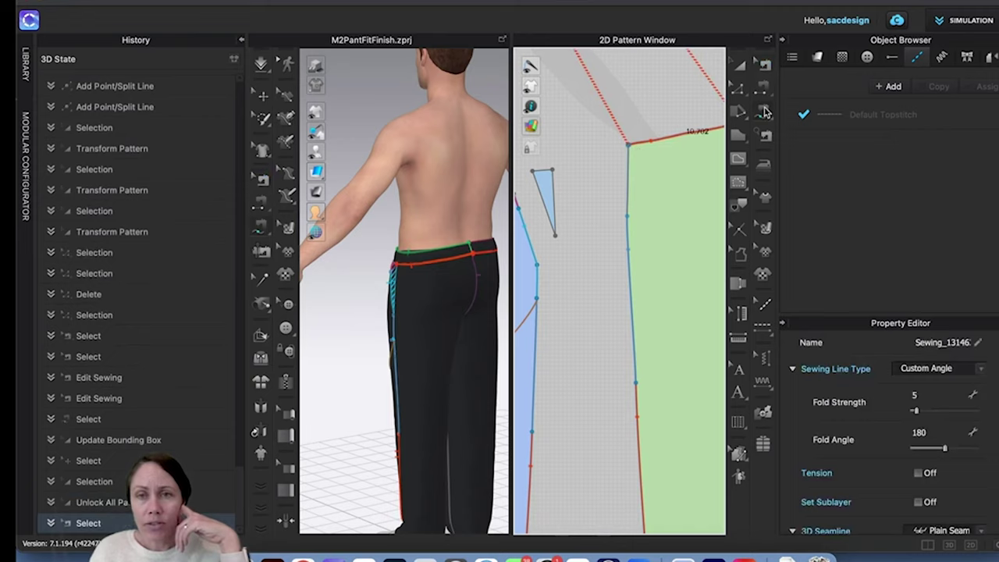
left_click(629, 147)
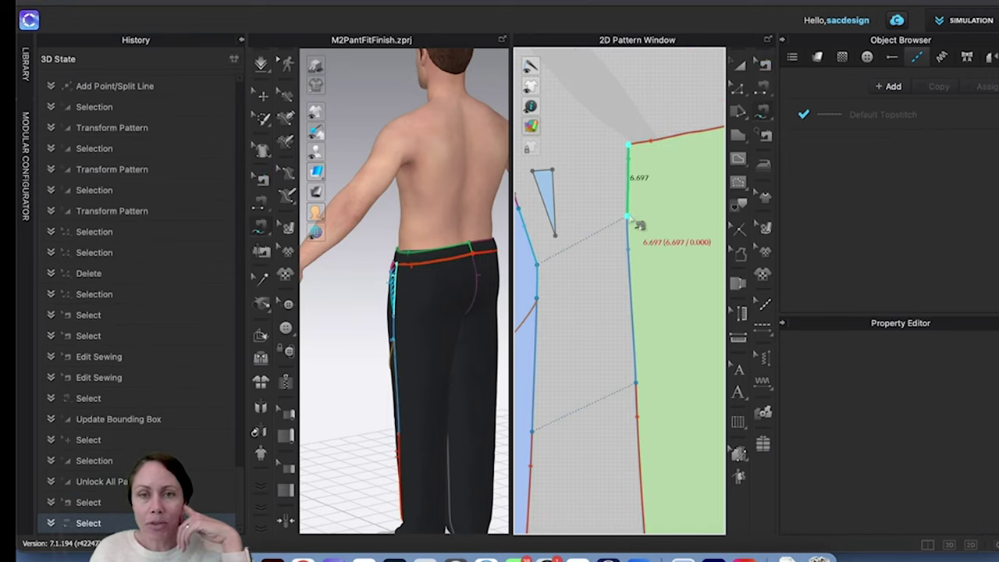
scroll(624, 205, "down", 5)
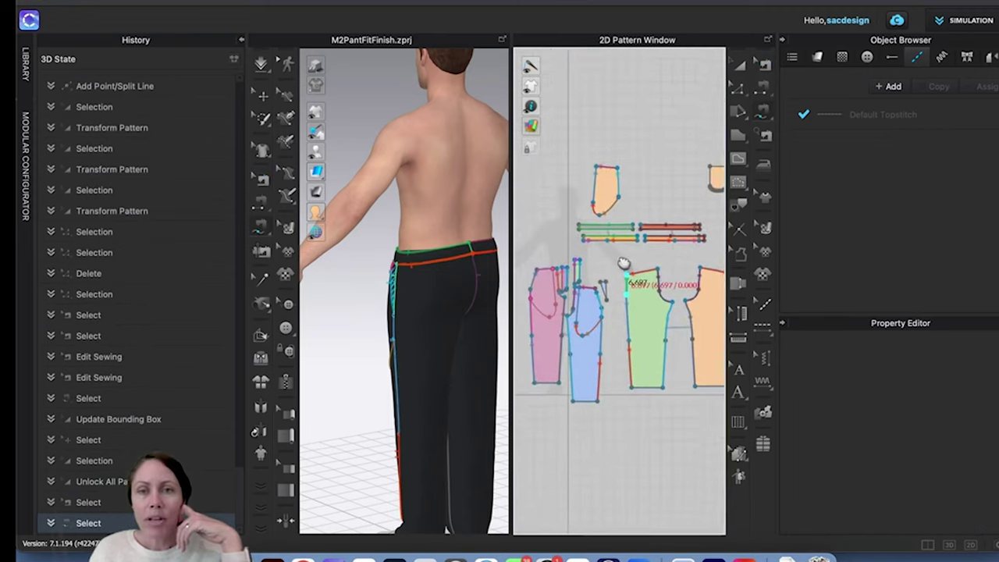
scroll(624, 163, "up", 4)
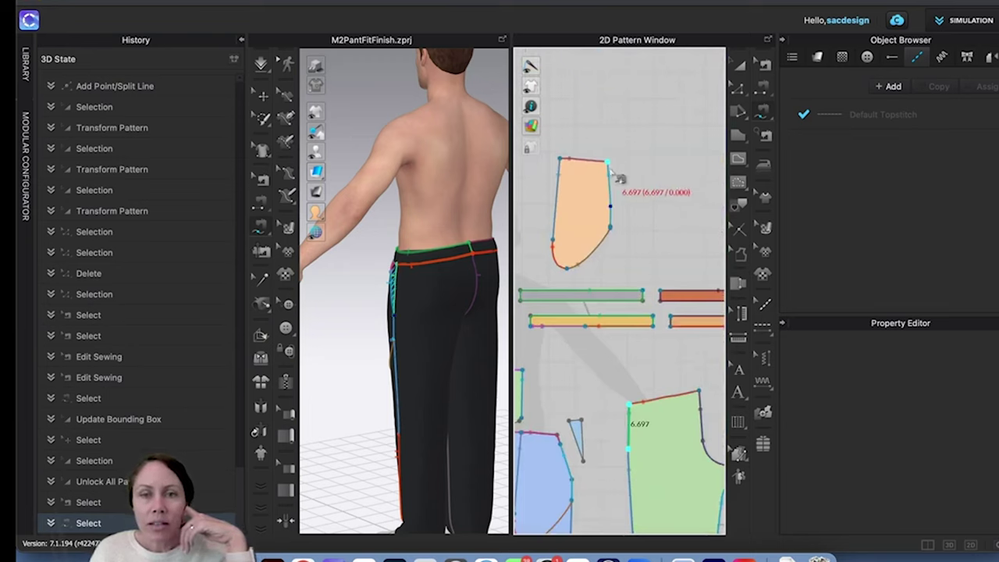
left_click(620, 225)
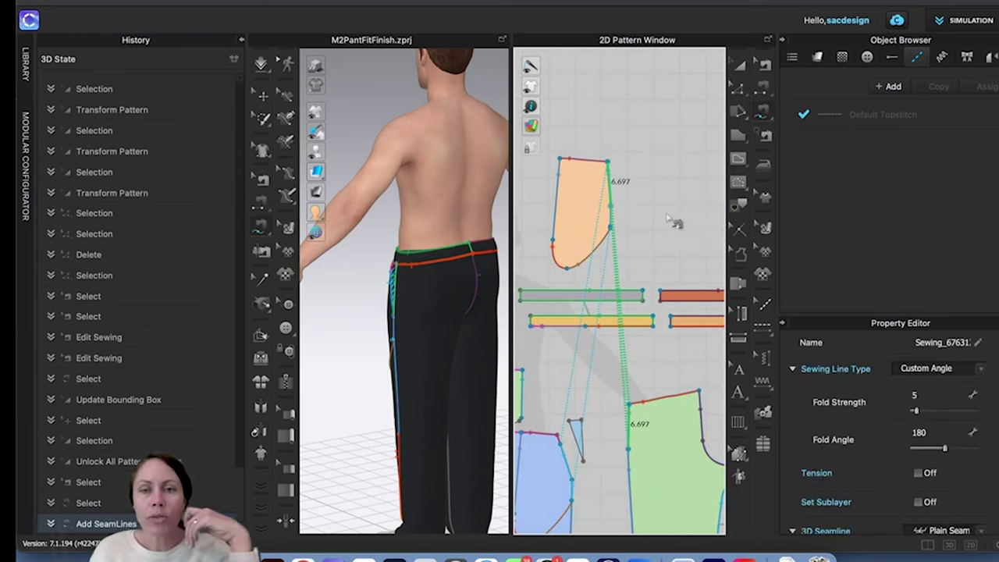
Step: Try simulating the pants with the pocket bag sewn to the back panel, and undo the simulation
scroll(593, 225, "down", 4)
right_click_drag(394, 336, 471, 327)
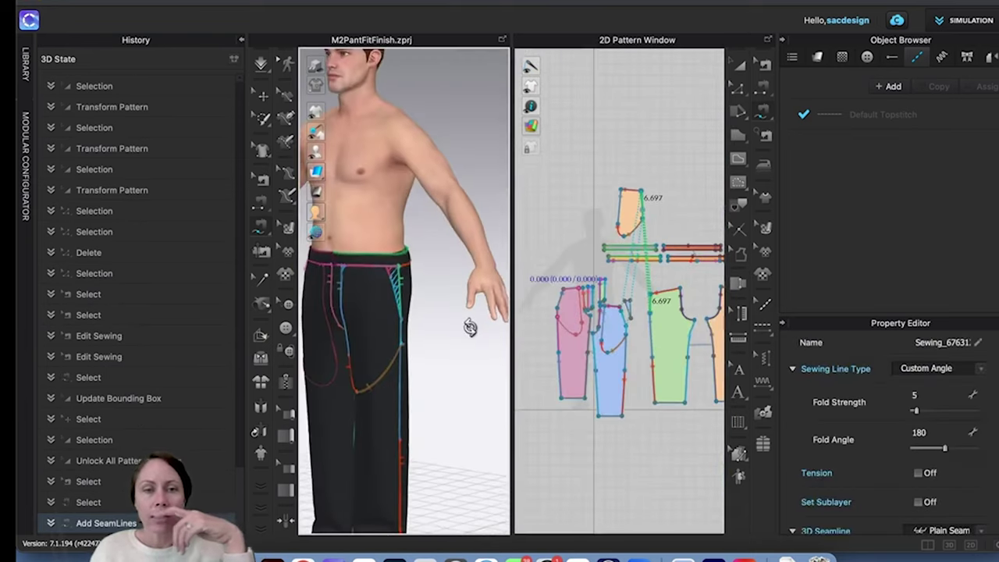
key("space")
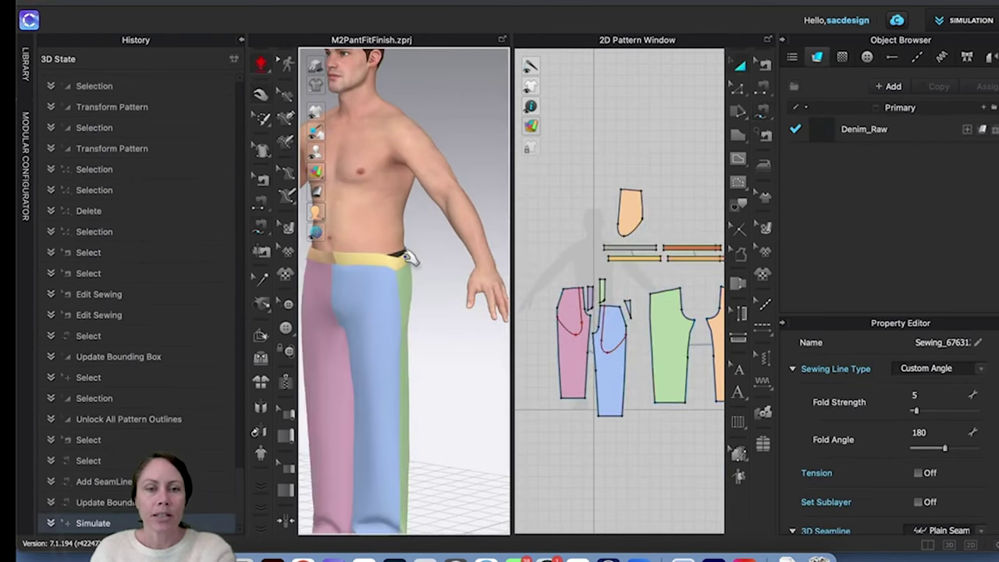
key("m")
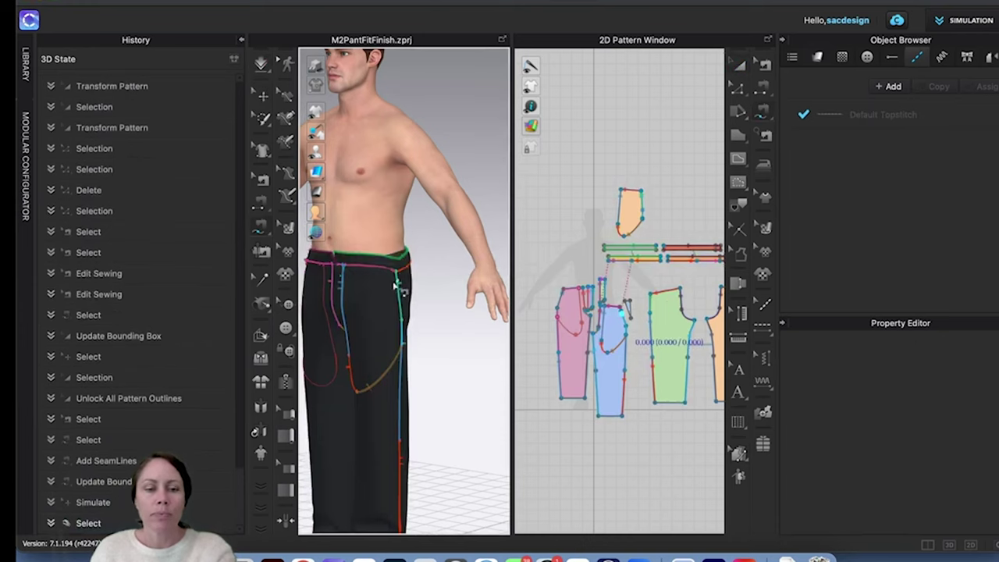
key("super+z")
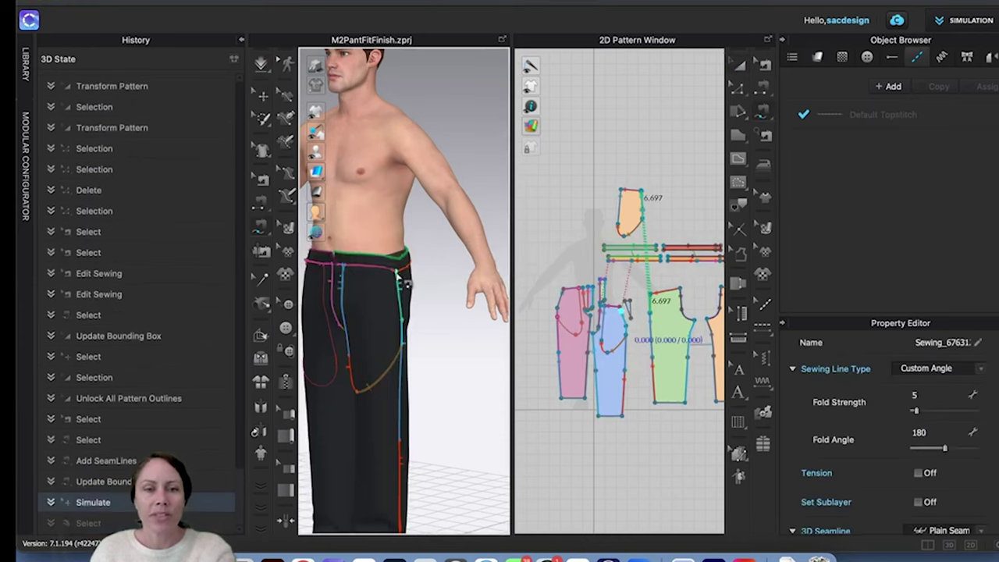
key("super+z")
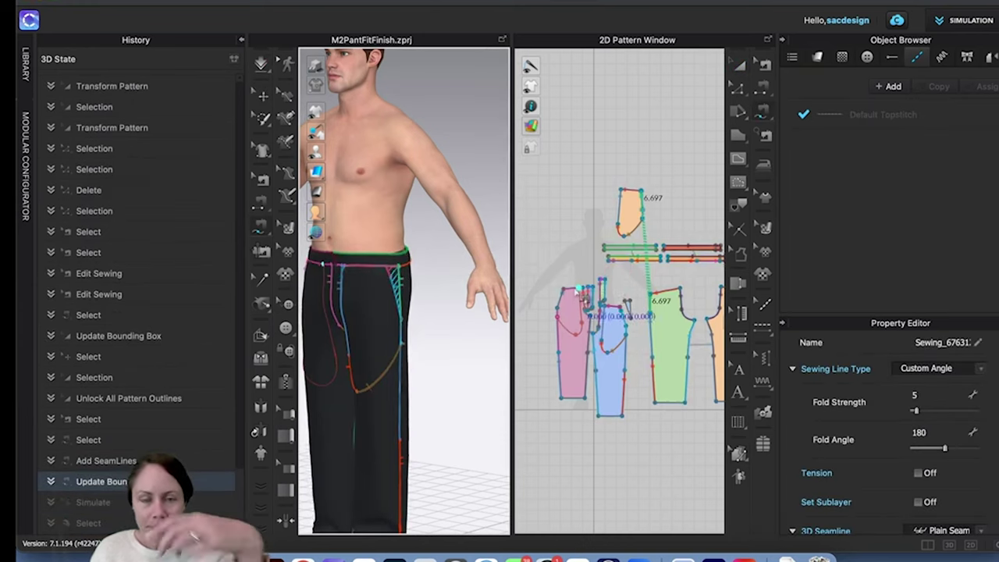
Step: Delete the sewing between the front panel's slanted pocket opening and the side edge of the pocket bag
scroll(576, 290, "up", 3)
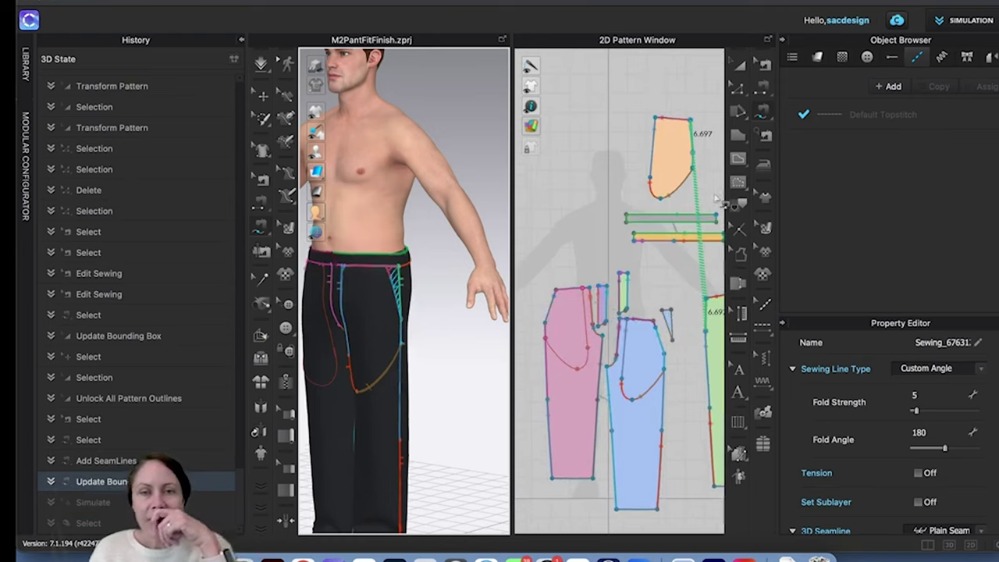
left_click(764, 67)
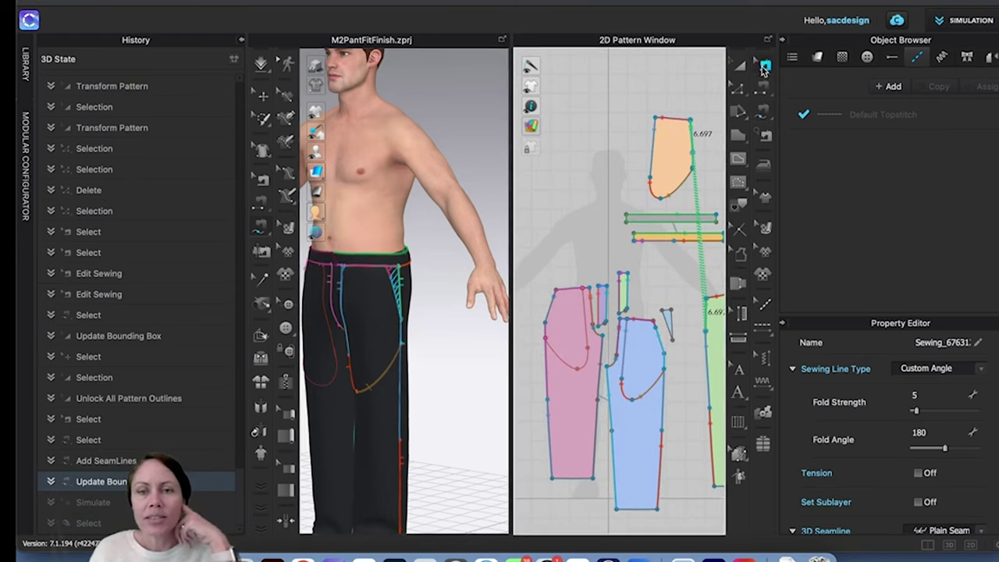
left_click(668, 347)
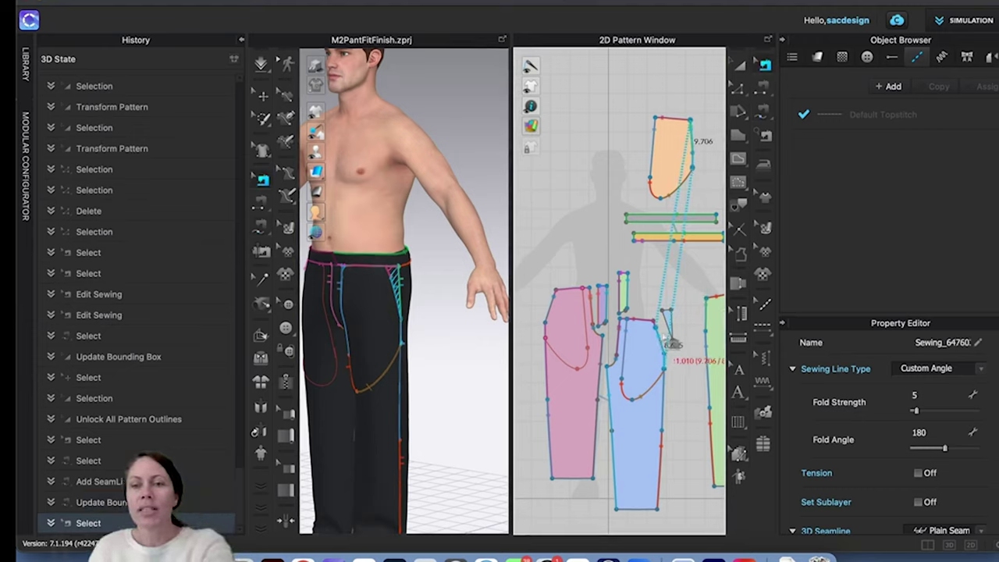
key("Delete")
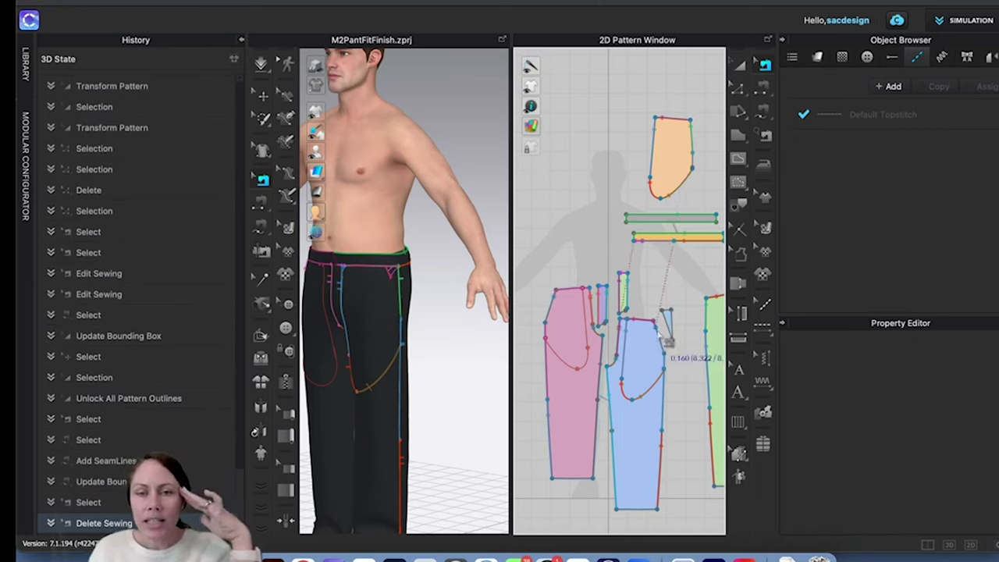
Step: Shorten the pocket bag sewing on the front panel's waist edge to 5.418, ending it at the top corner of the slanted opening
scroll(663, 343, "up", 5)
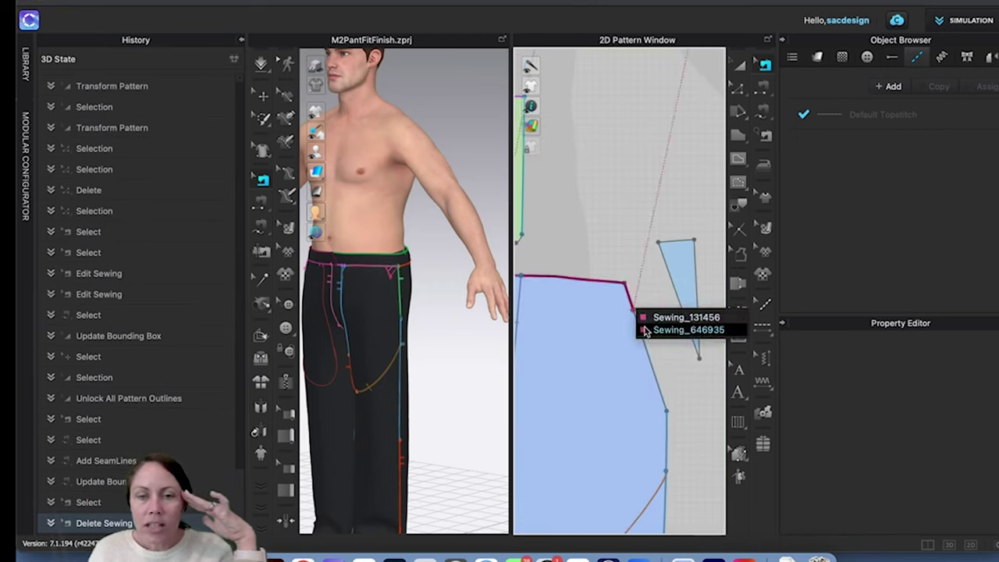
left_click(646, 330)
left_click_drag(634, 312, 624, 283)
scroll(634, 292, "down", 4)
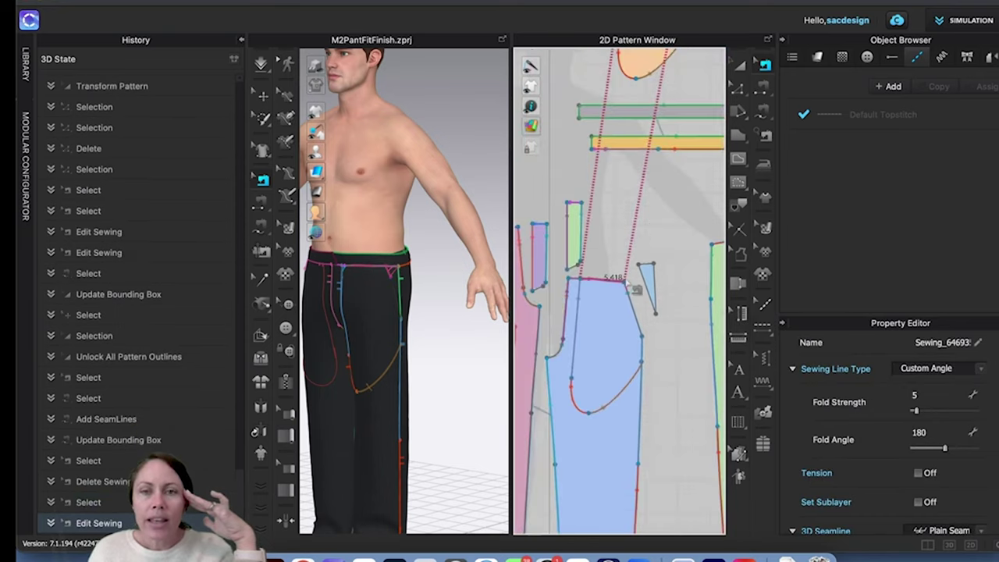
Step: Shorten the same sewing on the pocket bag's top edge to 5.418 so that it matches the front panel, and deselect it
middle_click_drag(661, 140, 656, 382)
scroll(656, 382, "down", 2)
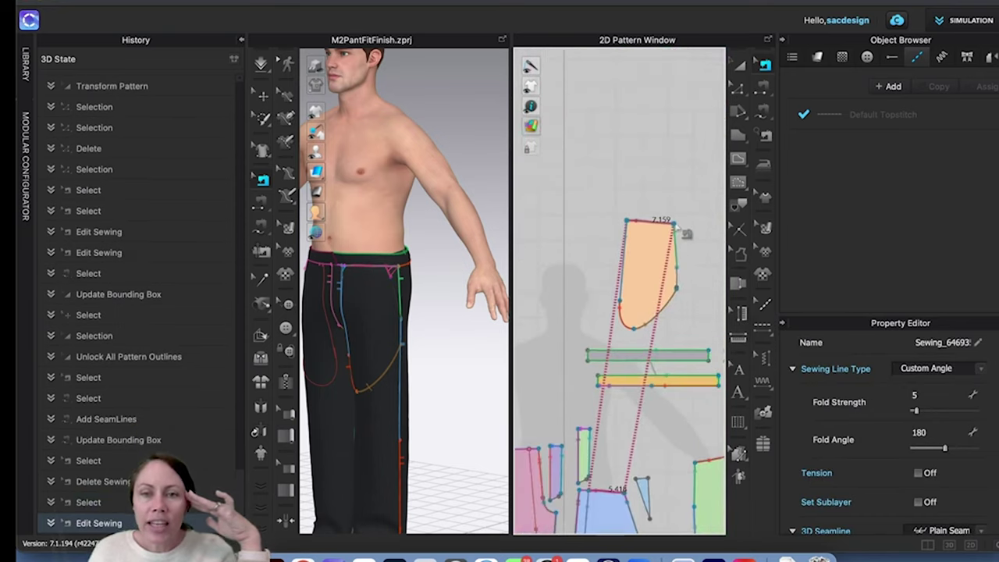
left_click(670, 287)
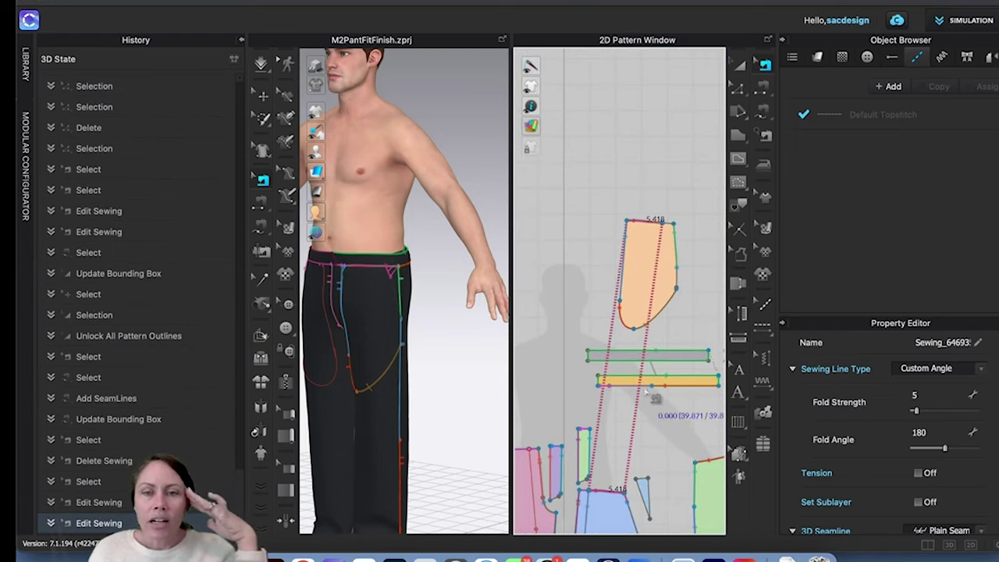
scroll(654, 396, "up", 2)
scroll(653, 394, "down", 1)
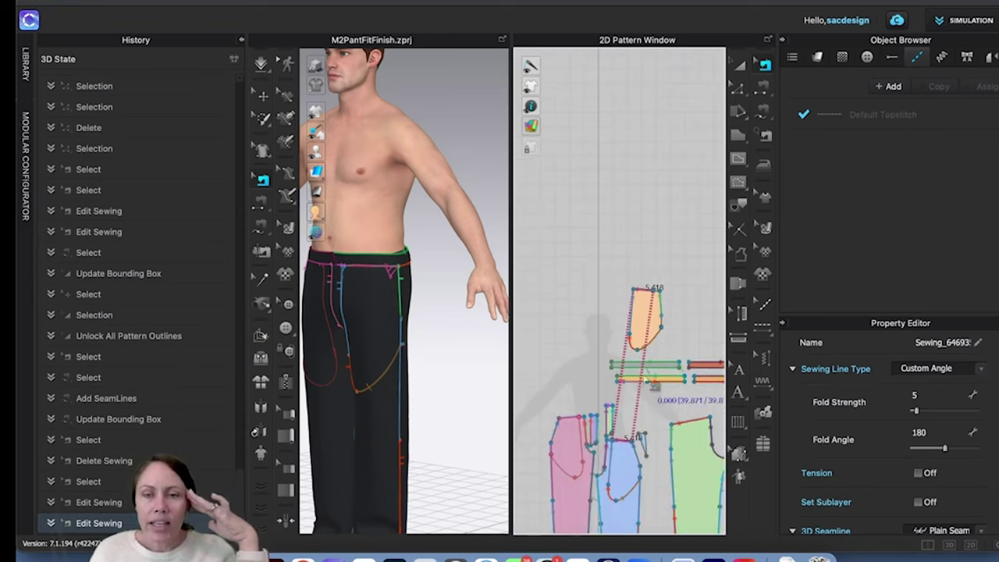
scroll(668, 302, "down", 1)
scroll(668, 302, "up", 2)
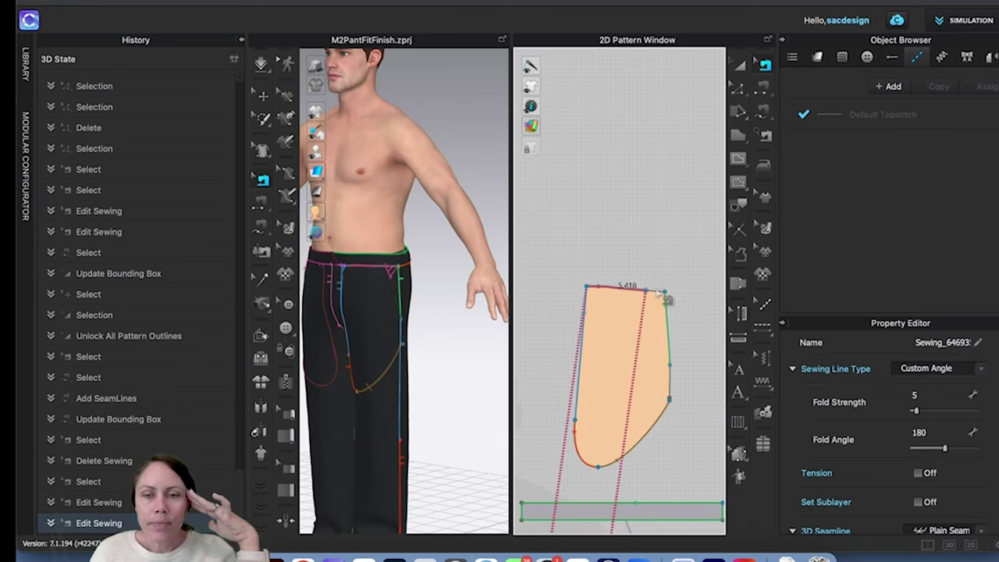
left_click(659, 295)
Step: Shorten the sewing between the front panel and the waistband to 6.848 on both edges, ending it at the slanted opening's top corner
scroll(656, 296, "down", 5)
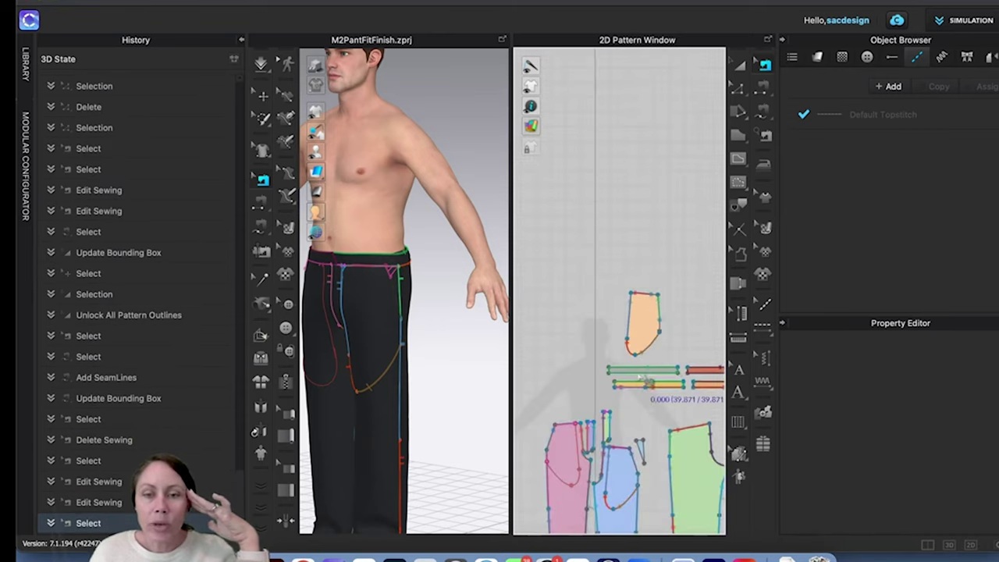
middle_click_drag(639, 396, 638, 299)
scroll(599, 343, "up", 3)
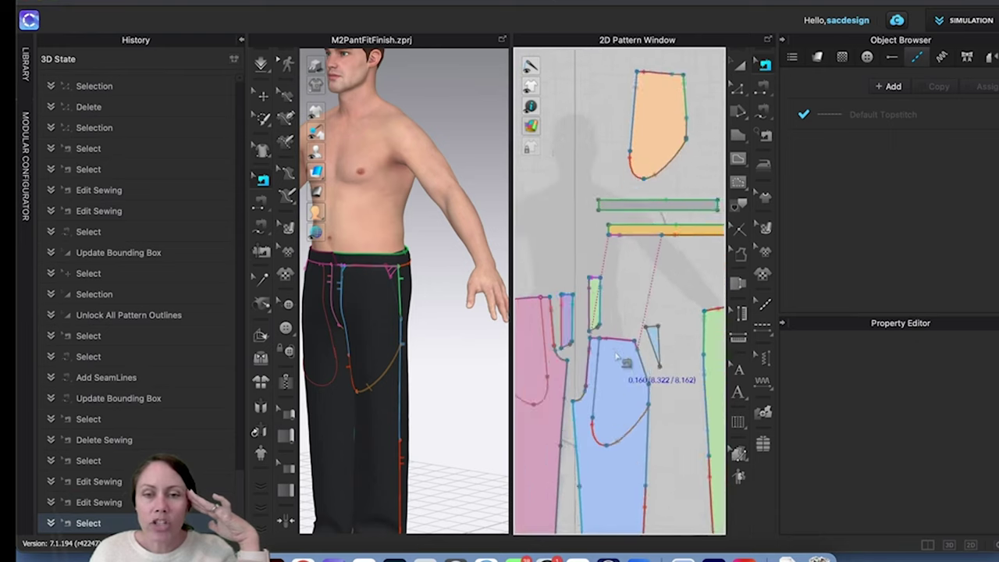
left_click(598, 341)
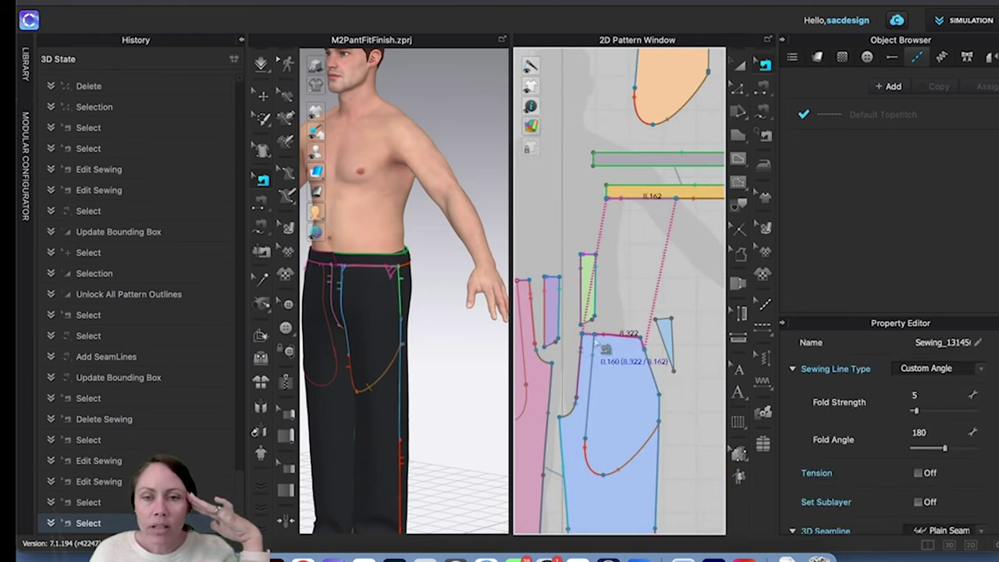
left_click_drag(644, 360, 643, 349)
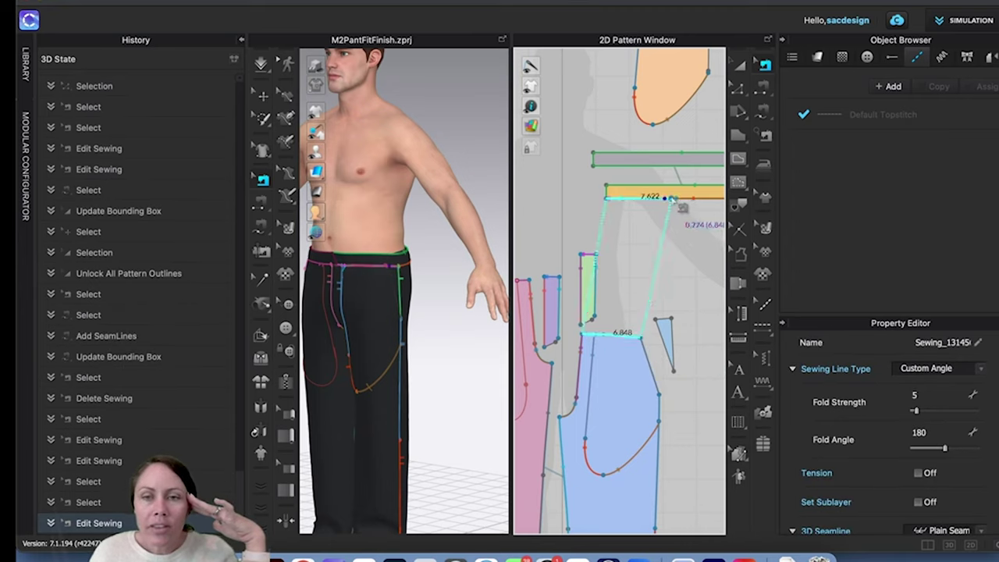
left_click_drag(675, 199, 665, 200)
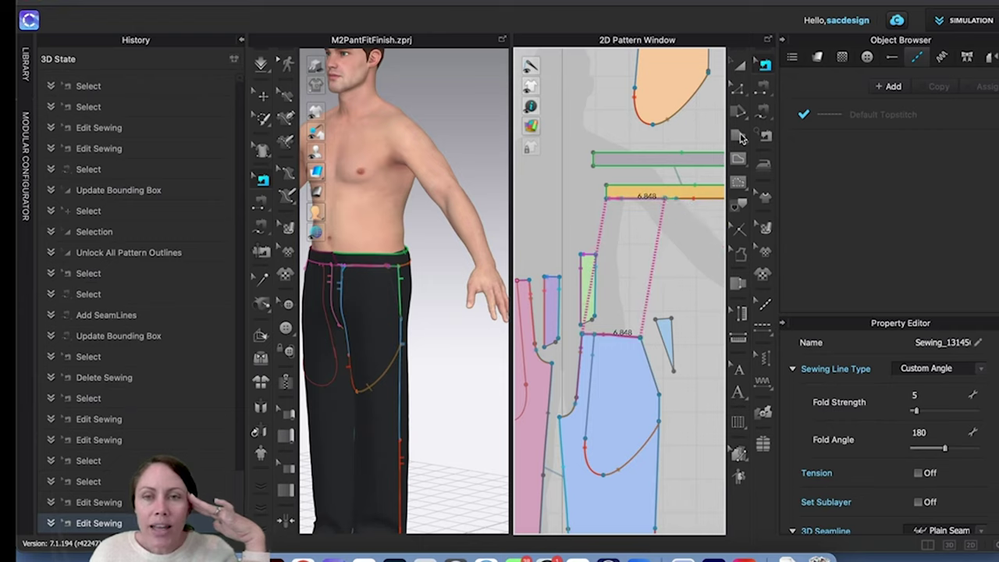
Step: Free-sew 1.343 of the waistband's lower edge, beyond the front panel sewing, to the remaining 1.741 of the pocket bag's top edge, and reverse its direction
left_click(763, 115)
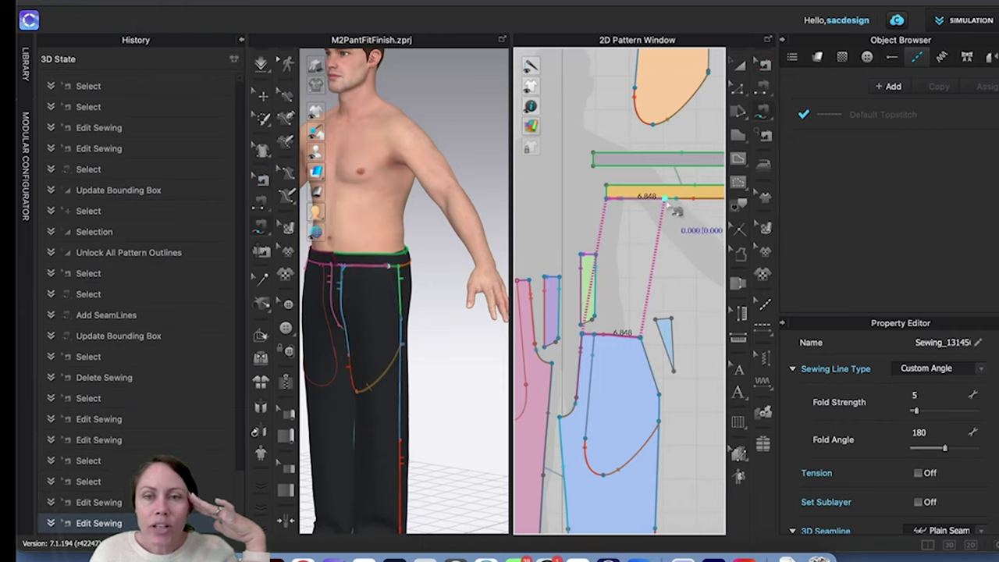
left_click(676, 205)
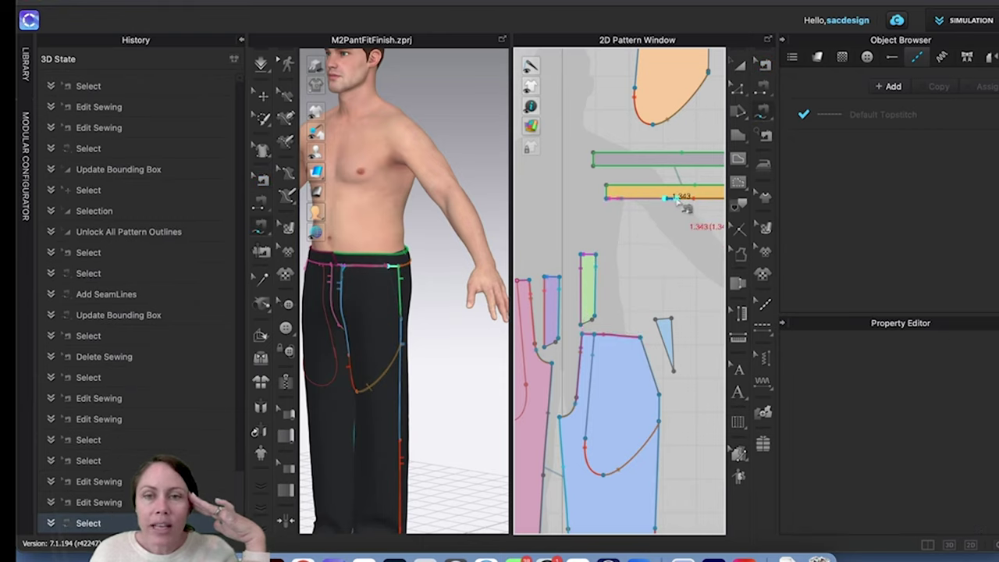
scroll(678, 199, "down", 4)
middle_click_drag(681, 139, 659, 239)
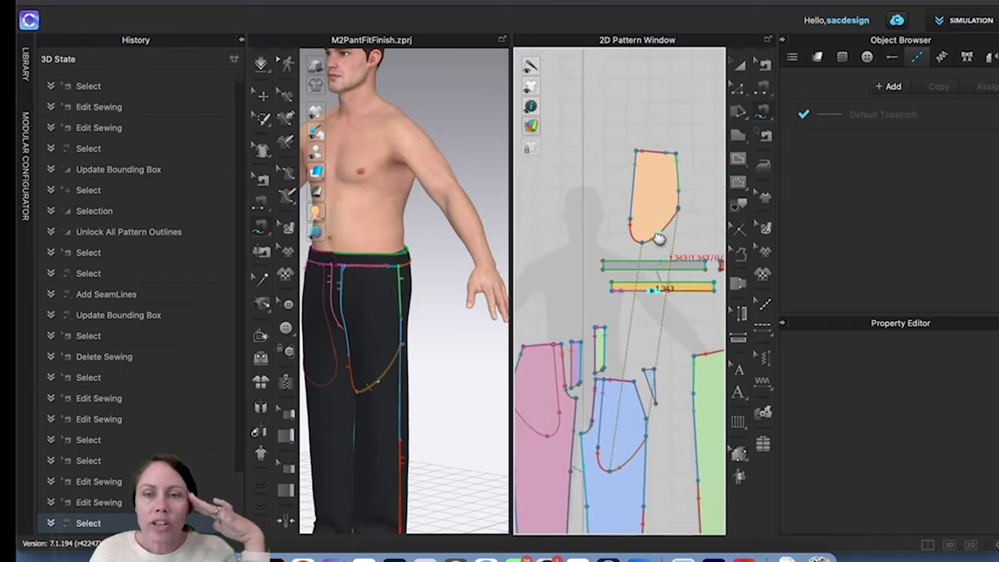
scroll(677, 156, "up", 3)
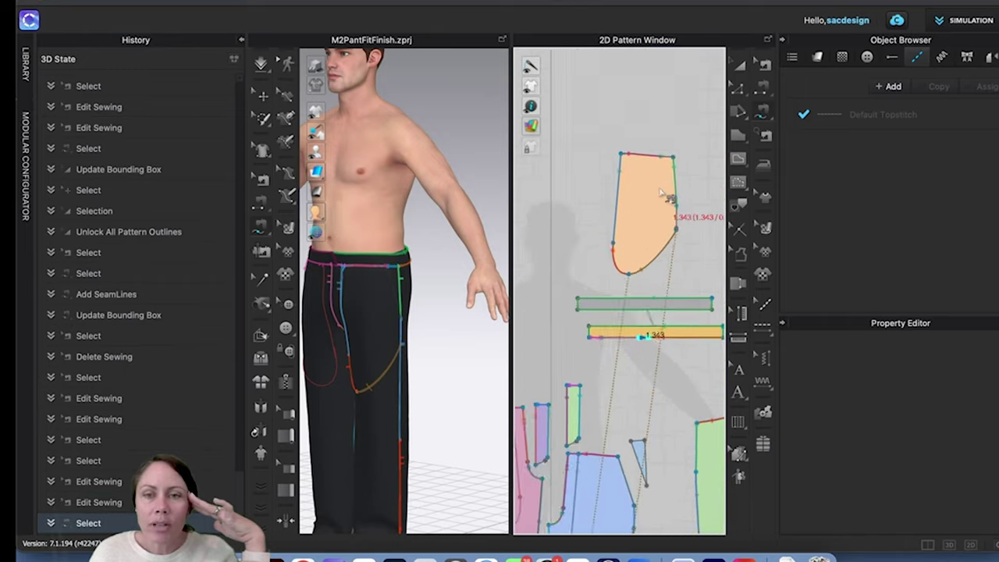
left_click(678, 151)
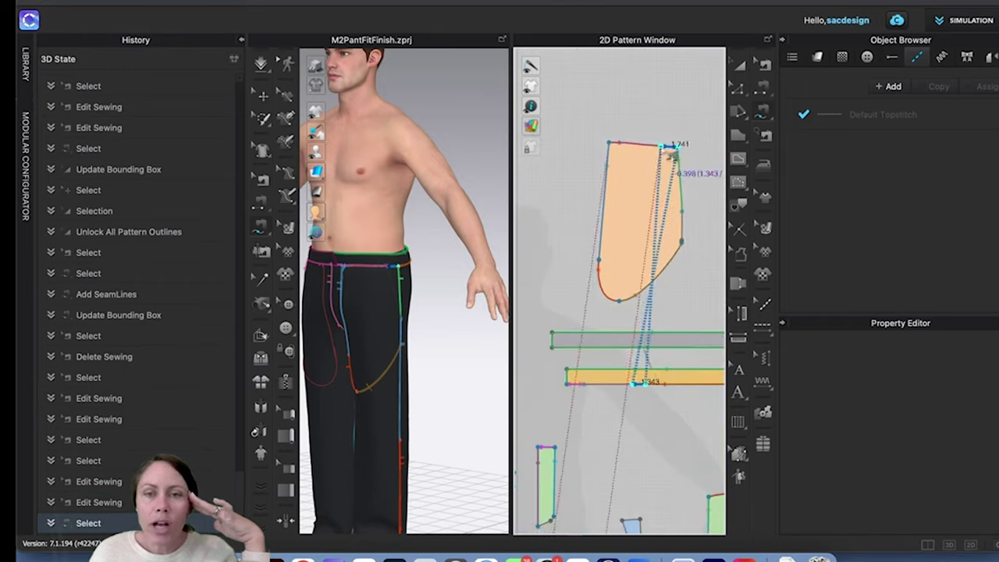
left_click(672, 152)
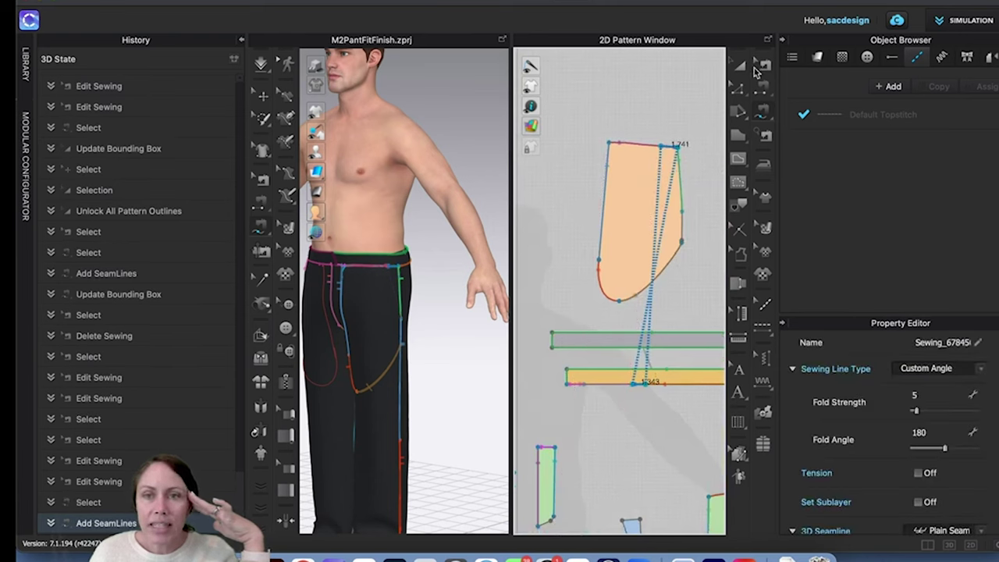
left_click(765, 68)
right_click(674, 150)
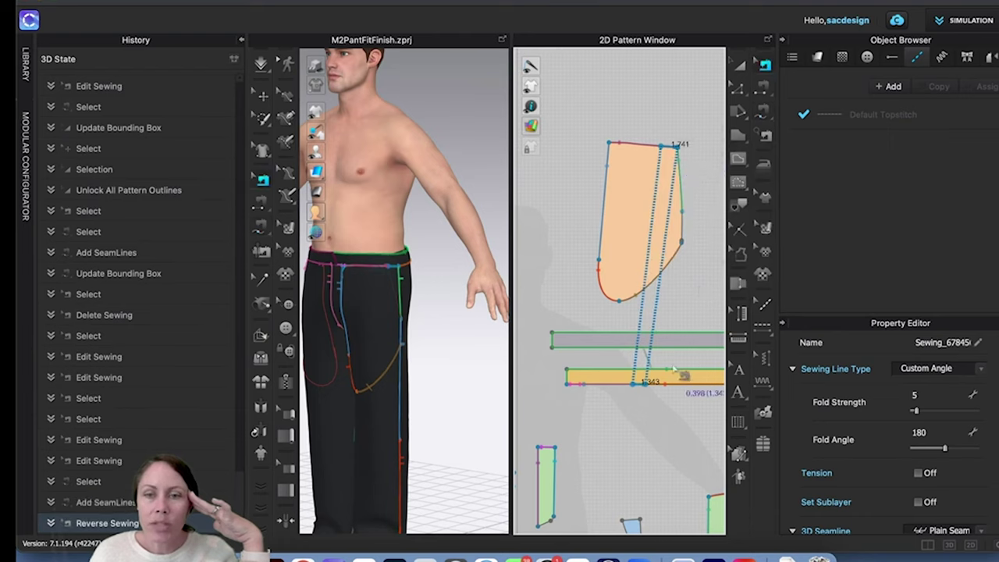
Step: Simulate the pants with the new waistband sewing and select the waistband near the side seam on the avatar
middle_click_drag(653, 430, 640, 253)
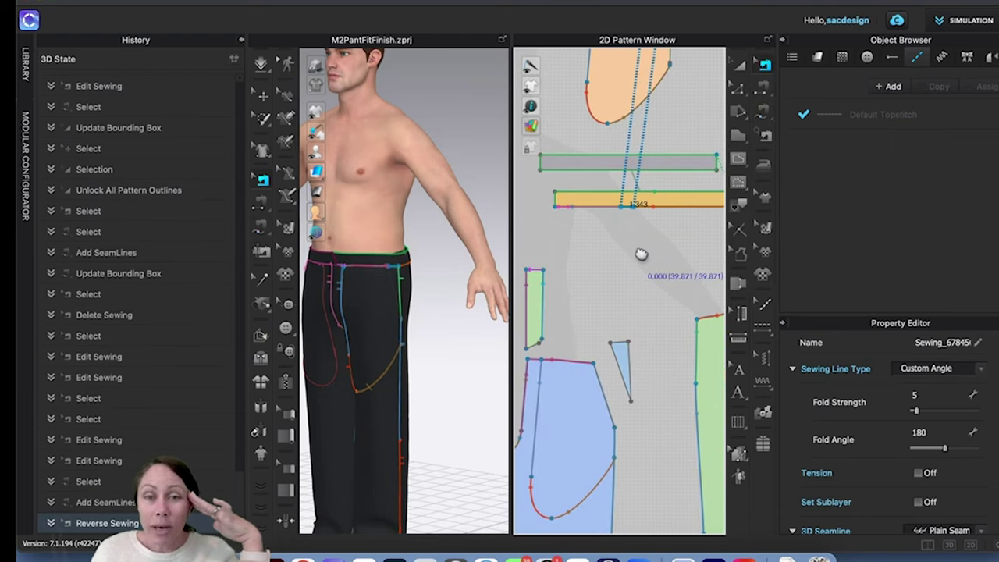
scroll(410, 341, "down", 2)
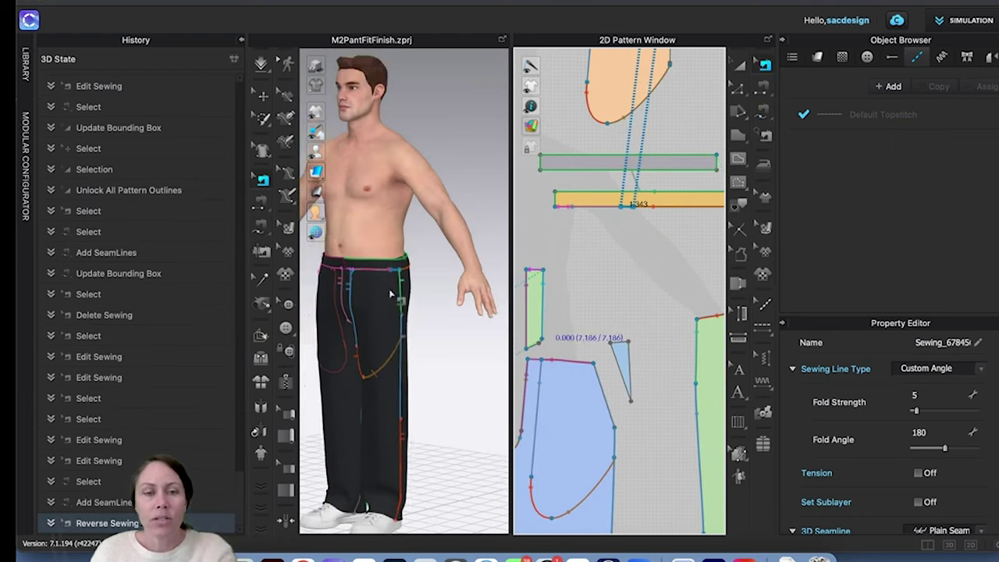
key("space")
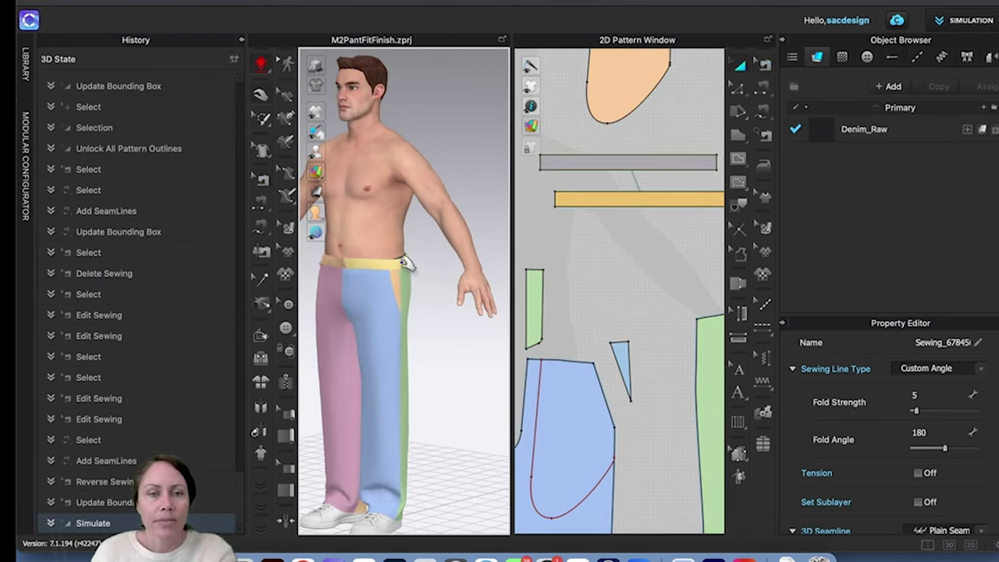
left_click(405, 262)
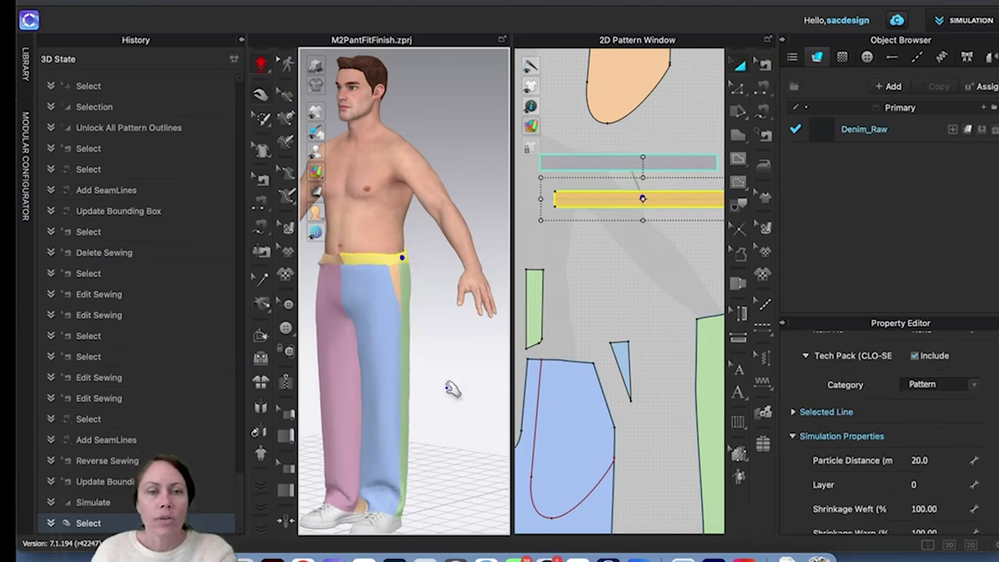
Step: Show the garment in random pattern colors with its sewing lines and inspect the pants from front, side and back
key("b")
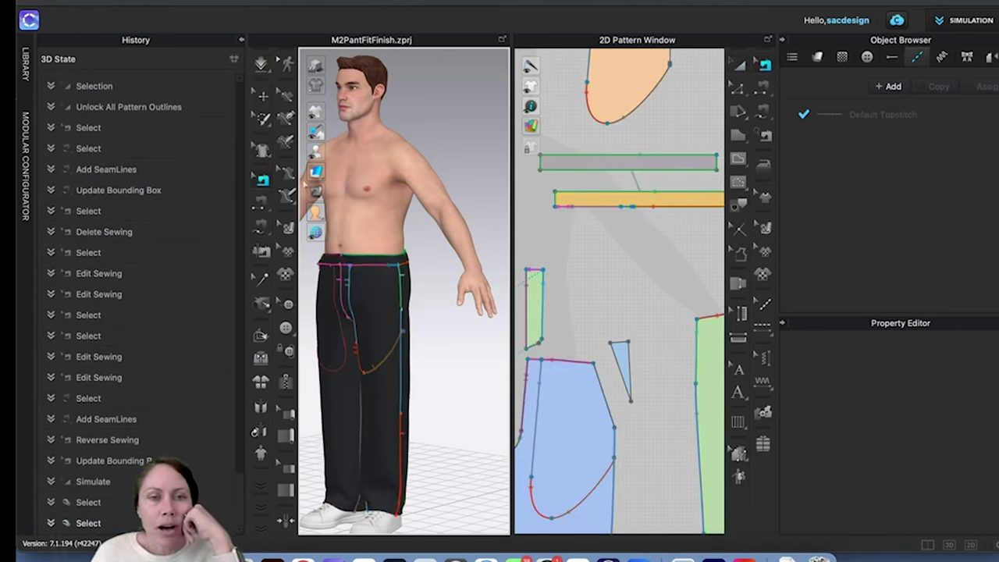
left_click(337, 172)
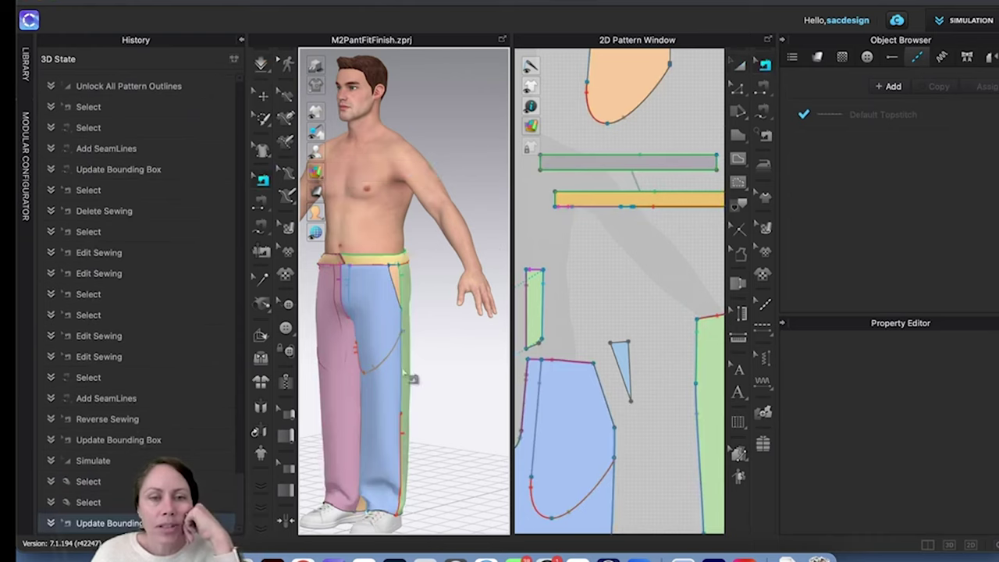
right_click_drag(408, 362, 426, 355)
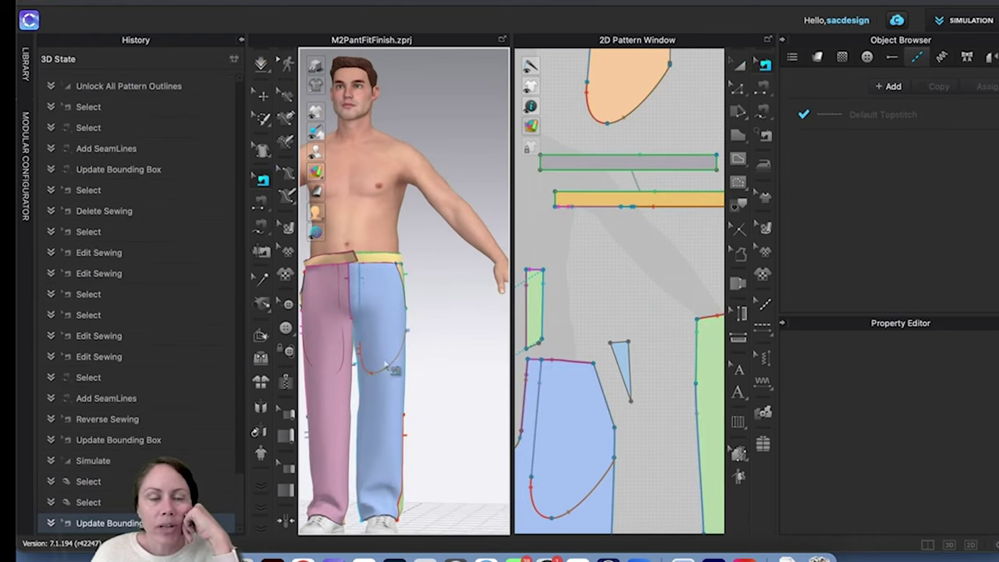
right_click_drag(404, 388, 364, 383)
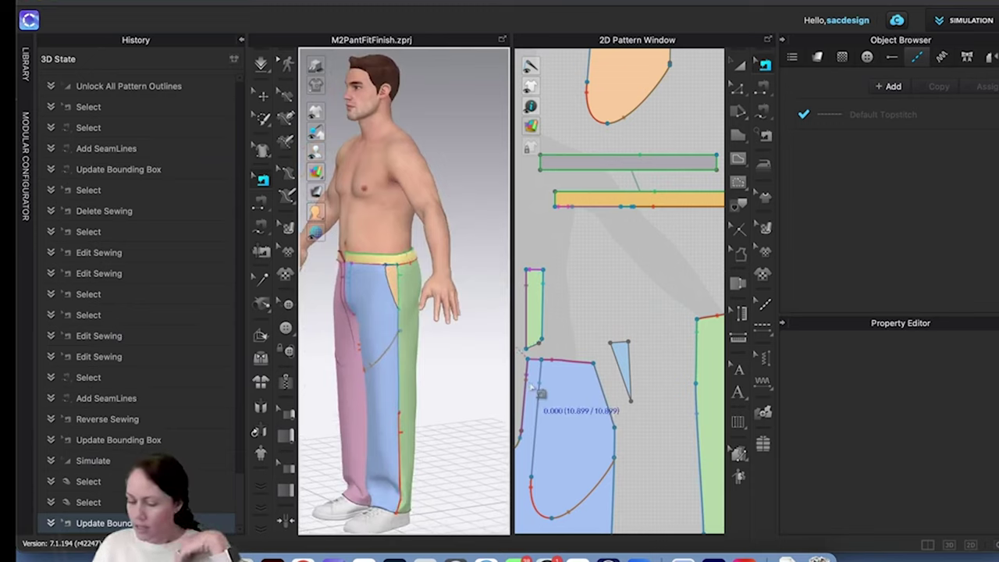
scroll(447, 359, "down", 3)
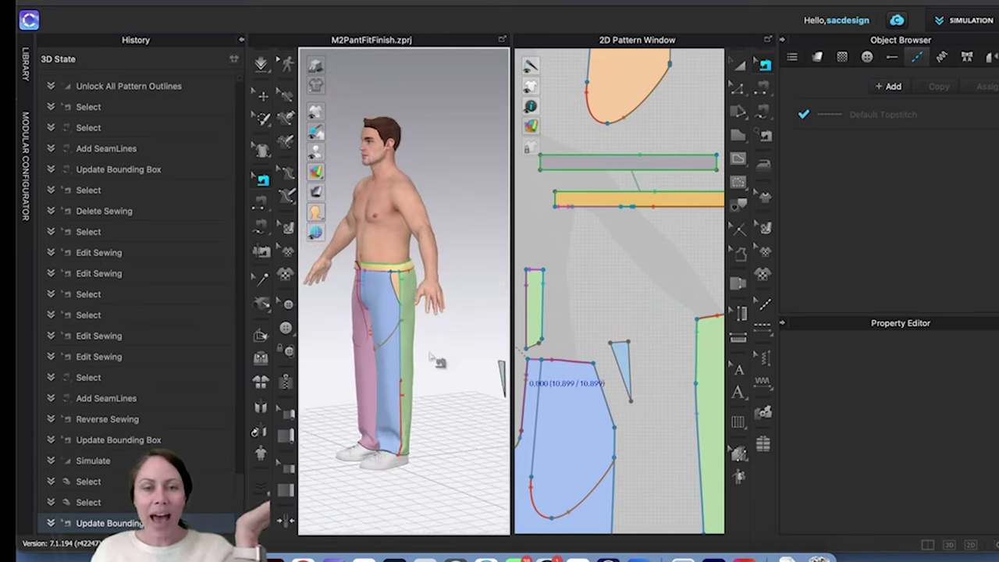
right_click_drag(437, 361, 328, 341)
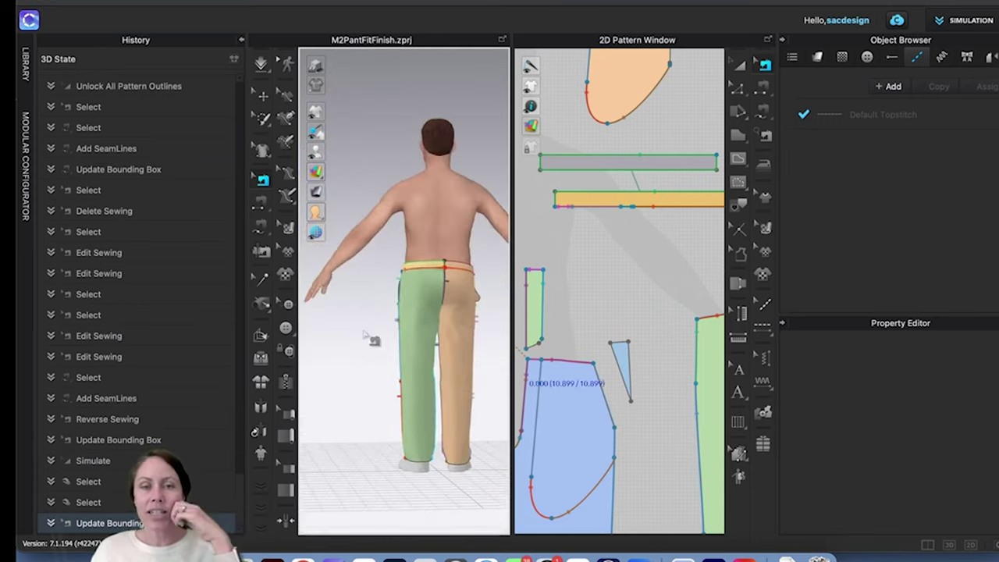
right_click_drag(398, 306, 401, 300)
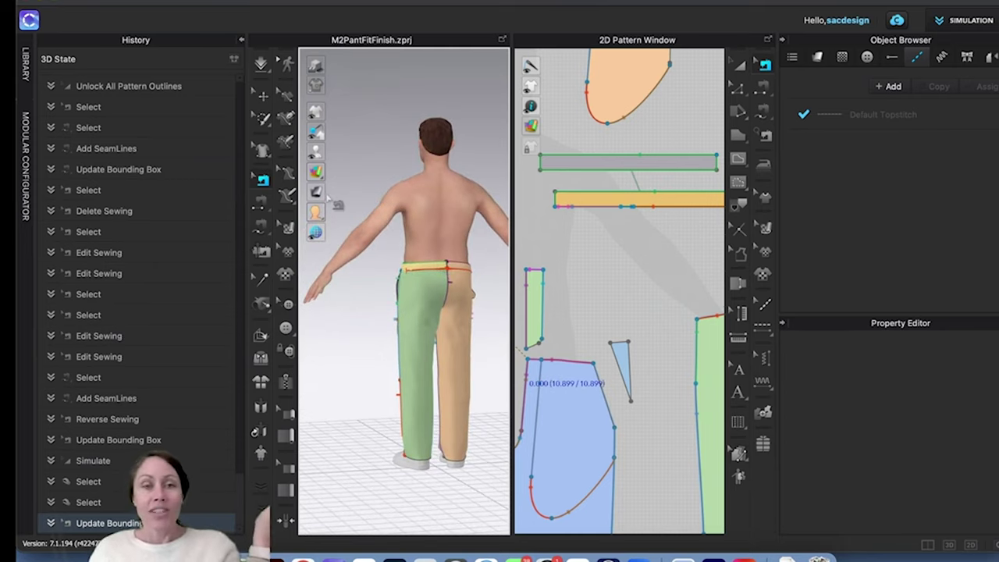
mouse_move(315, 134)
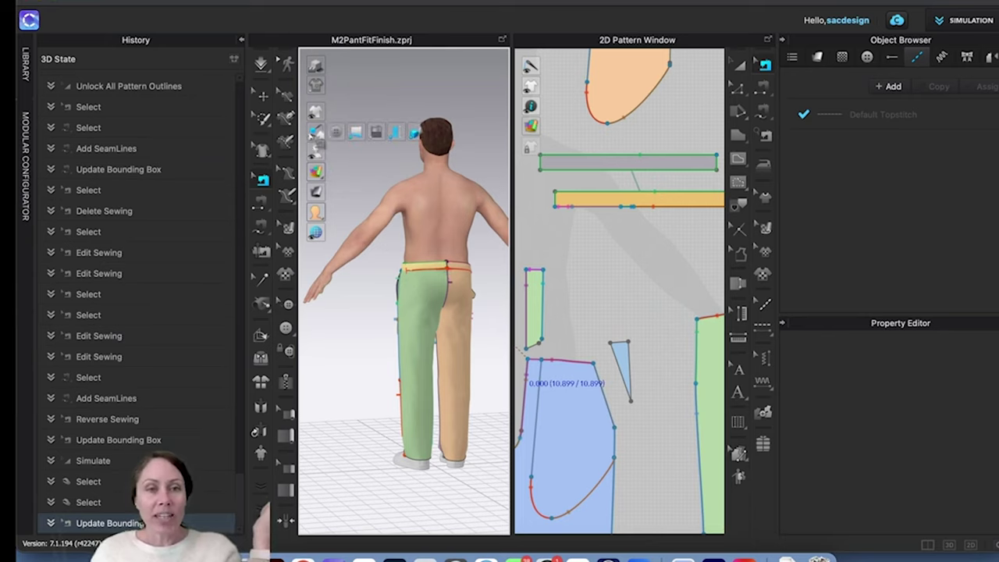
Step: Hide the history list, activate the 3D Pen for garments, and display the back of the pants in monochrome
left_click(241, 42)
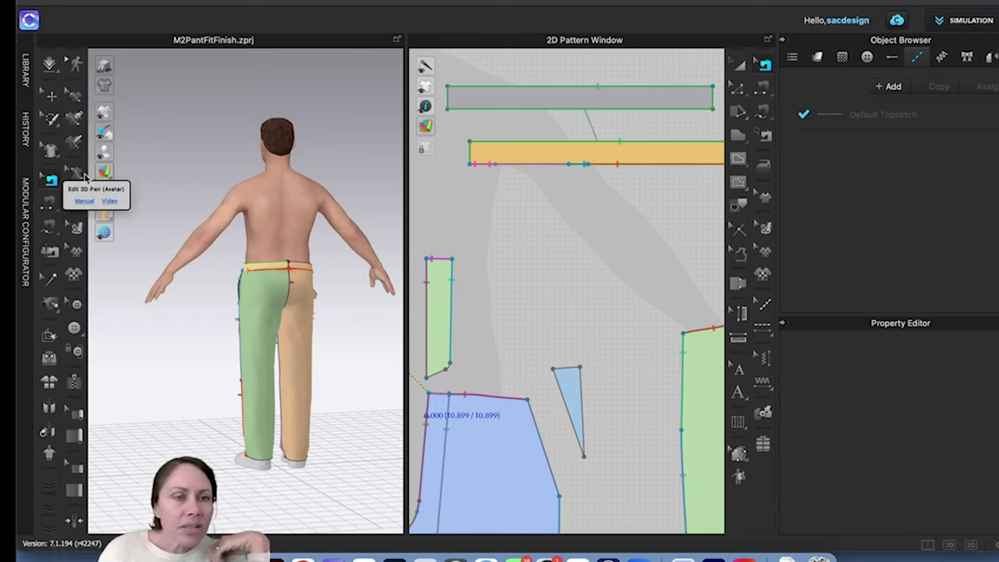
left_click(77, 123)
scroll(297, 308, "up", 3)
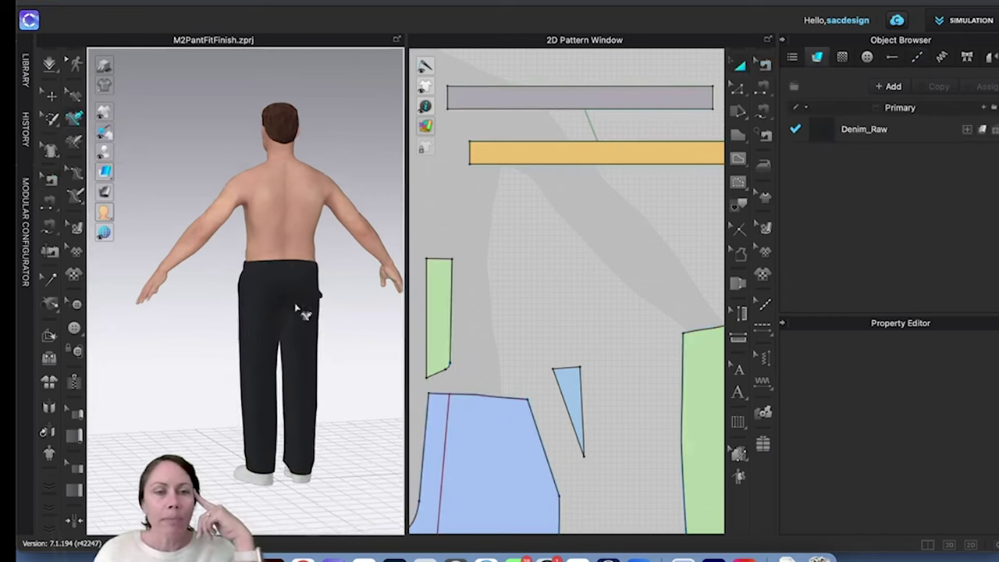
scroll(297, 308, "up", 4)
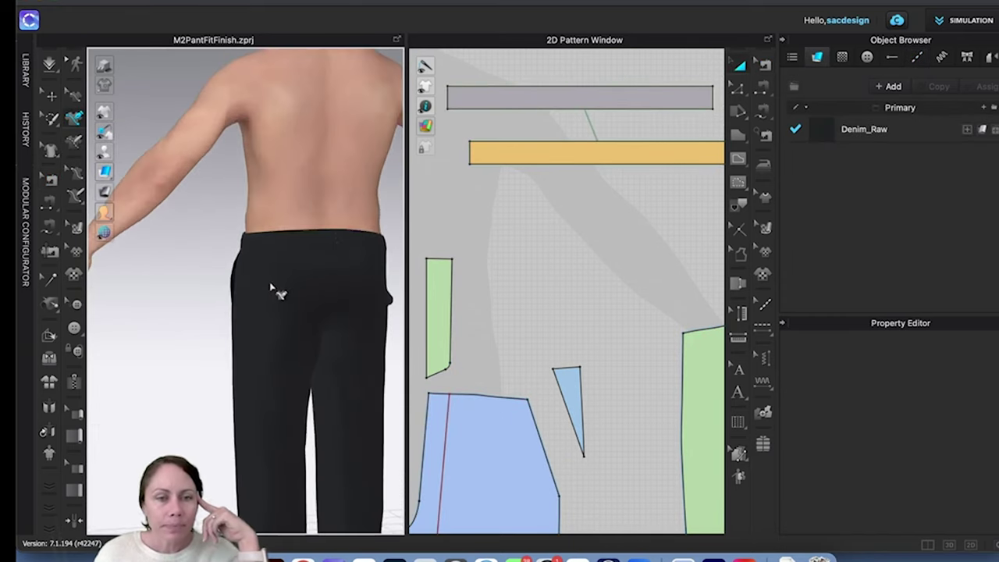
mouse_move(101, 172)
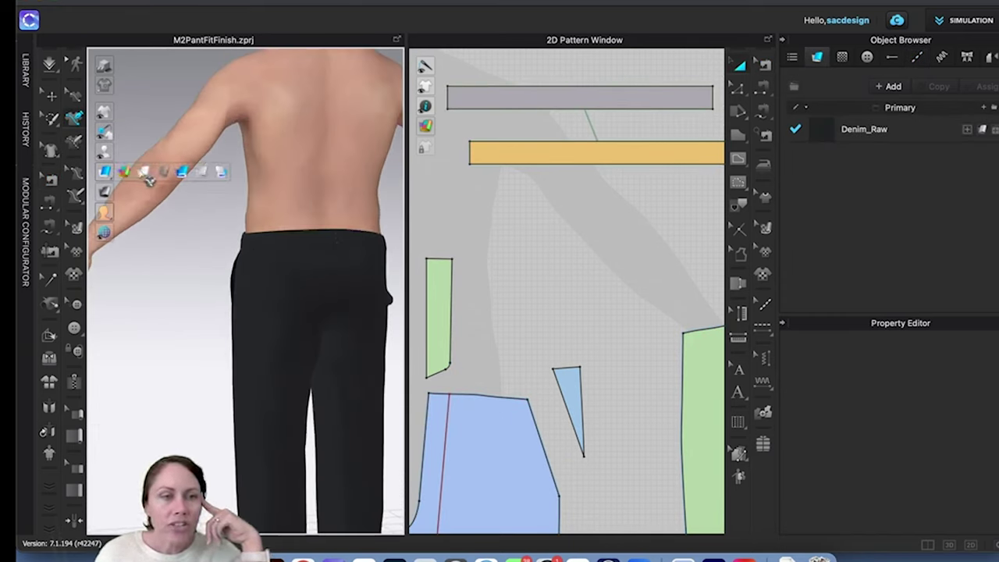
left_click(138, 172)
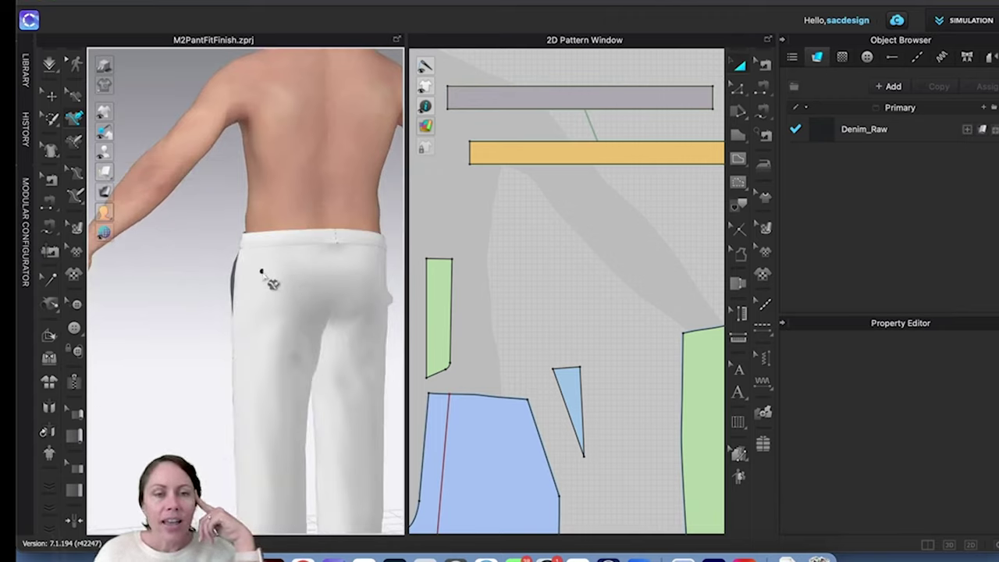
Step: Draw a closed five-sided patch pocket outline on the left back panel, about 4.9 in wide with sides about 4.4 in and a pointed bottom
left_click(258, 274)
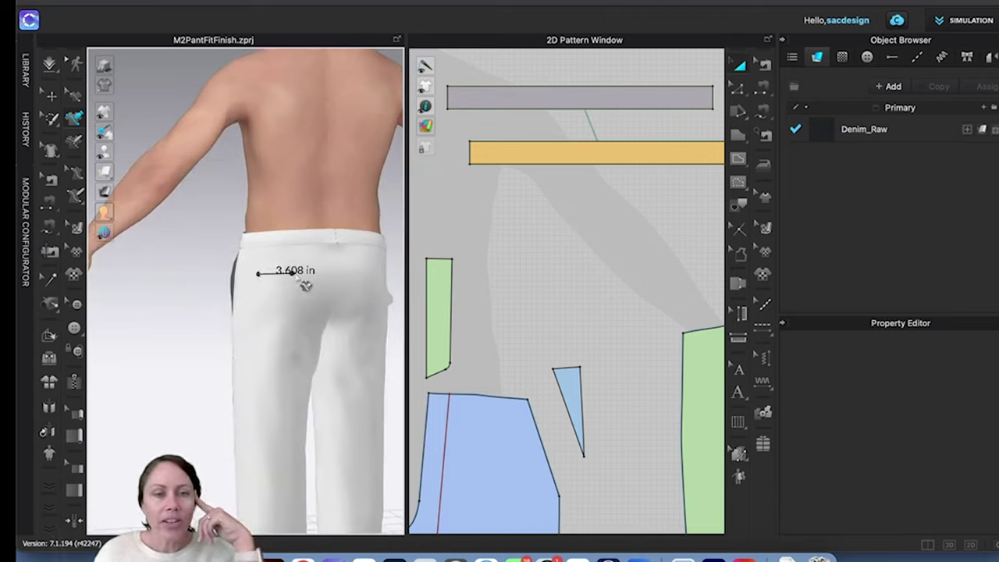
left_click(306, 273)
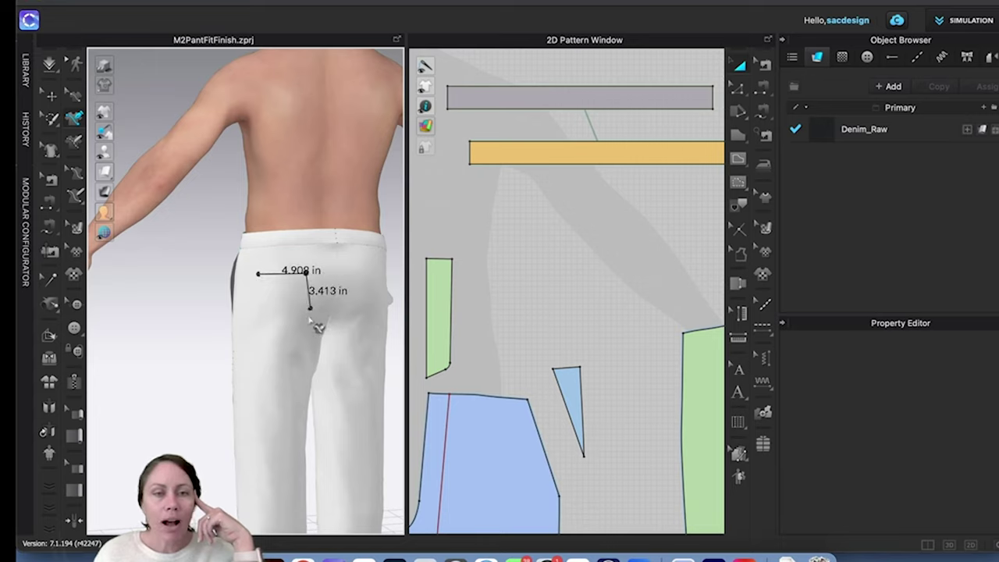
left_click(308, 317)
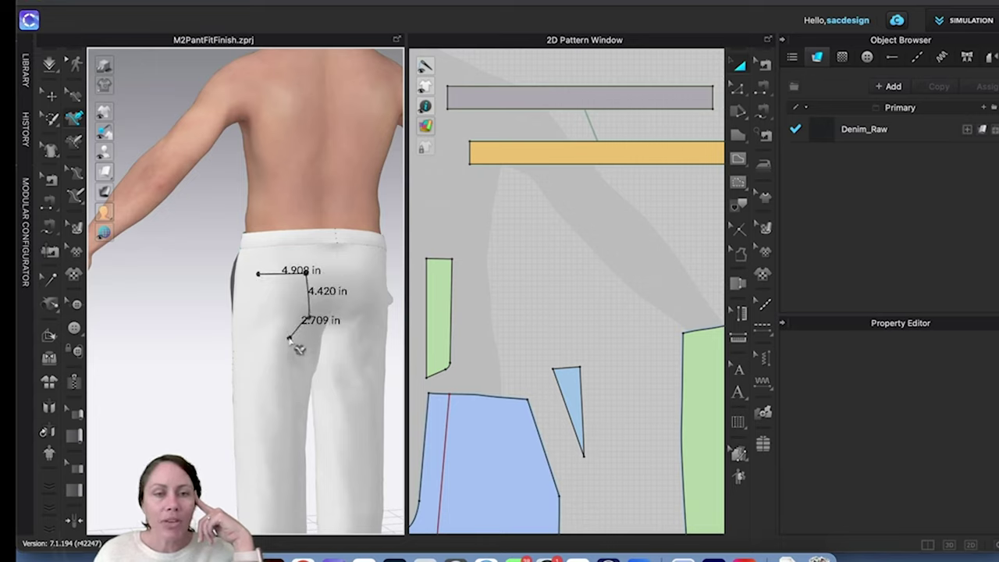
left_click(288, 332)
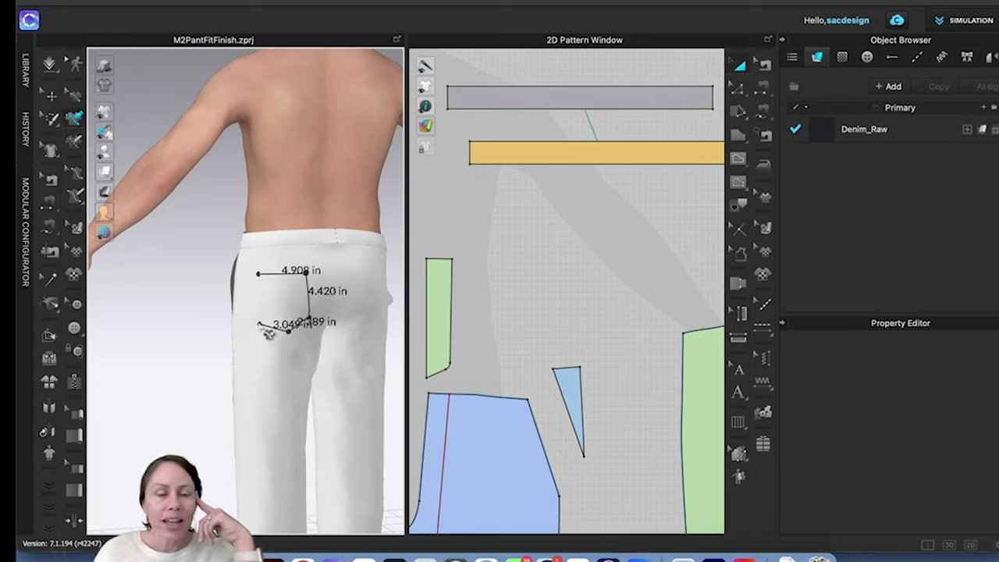
left_click(258, 321)
left_click(258, 305)
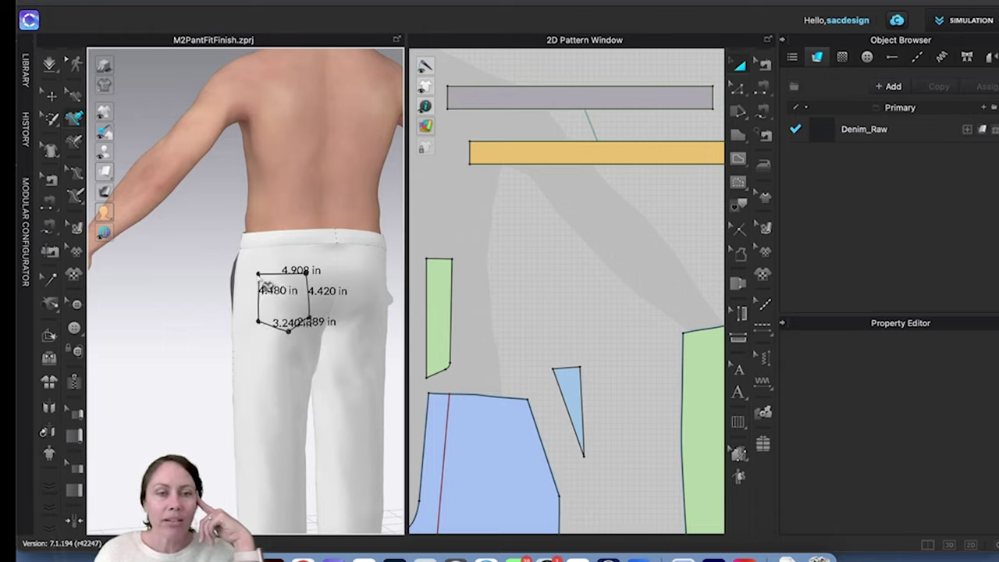
left_click(261, 281)
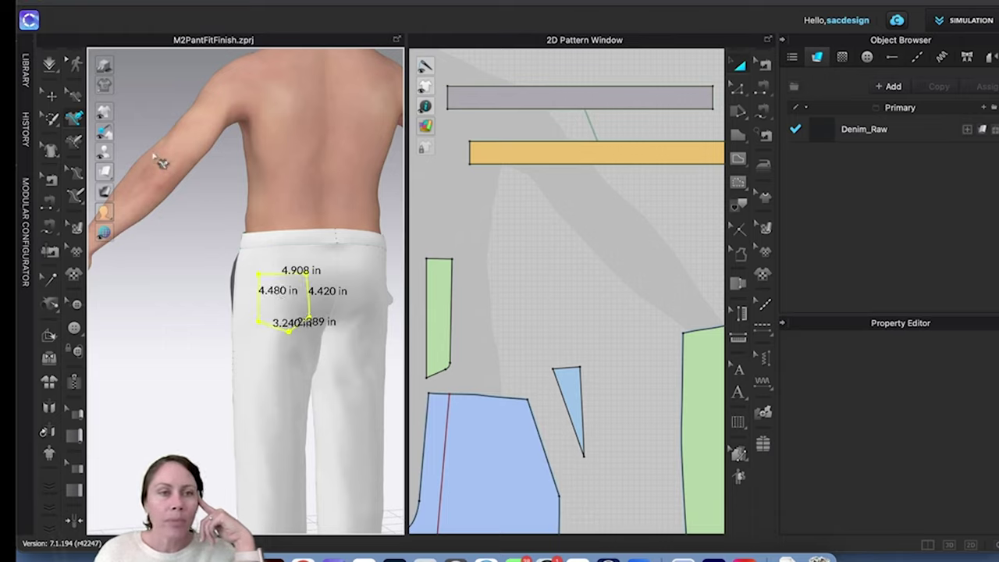
Step: Select all five lines of the patch pocket outline on the 3D garment and trace them as an internal shape
left_click(75, 95)
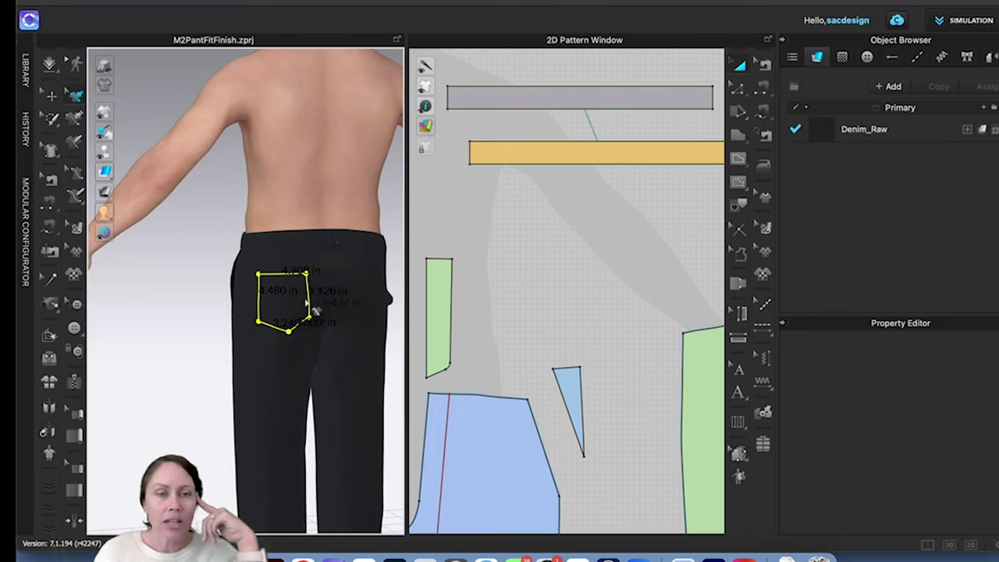
scroll(306, 301, "up", 3)
scroll(313, 300, "up", 2)
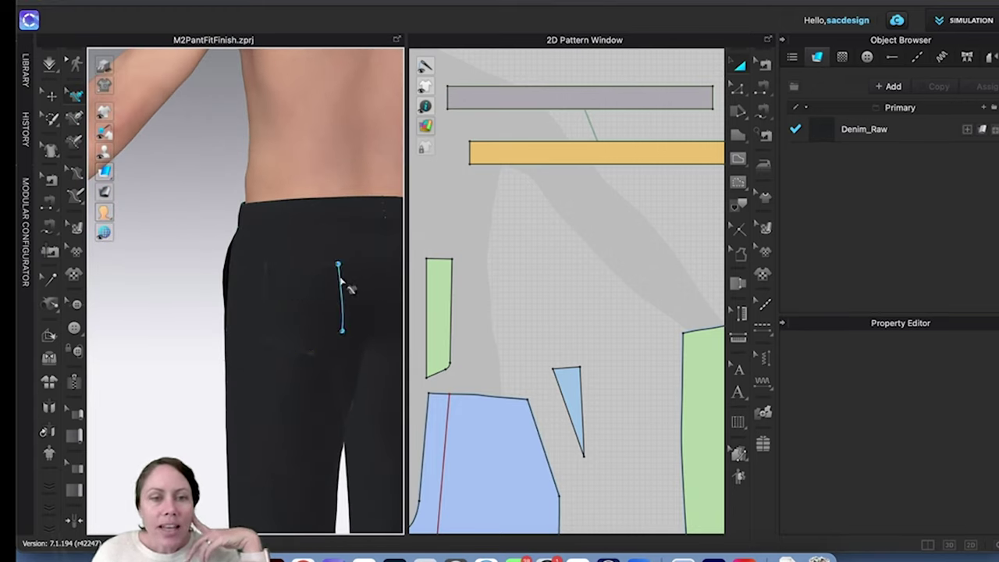
left_click(343, 281)
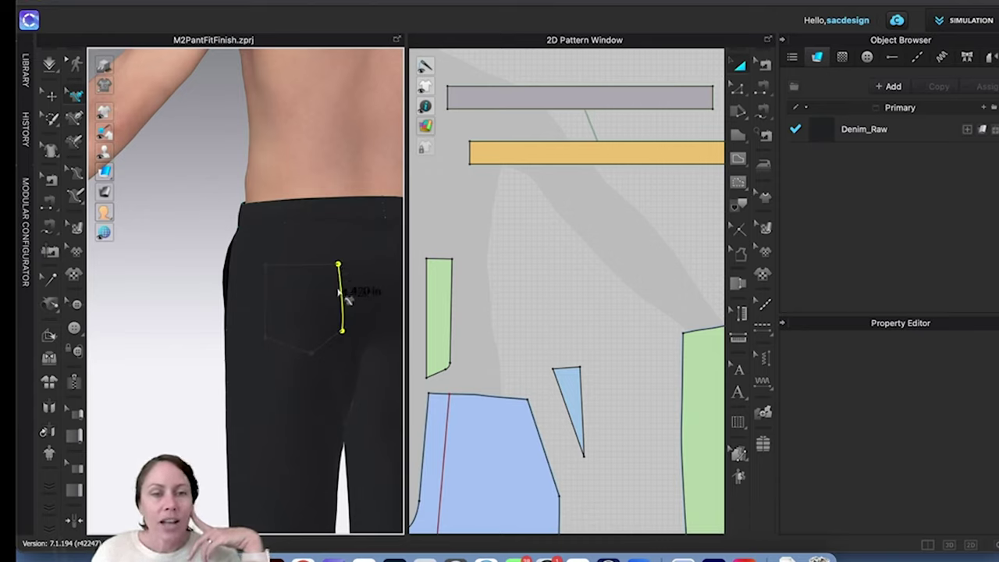
left_click(331, 267, "shift")
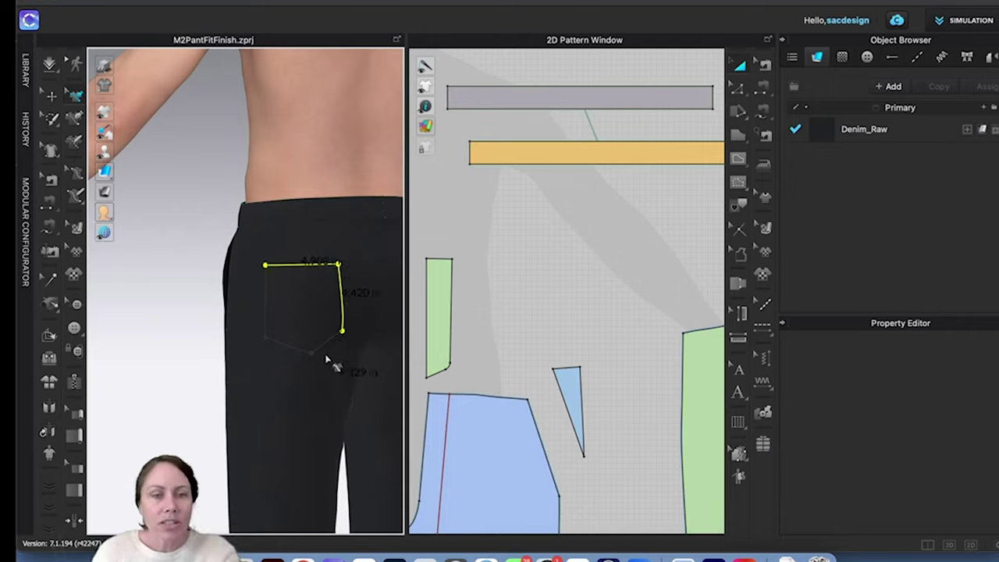
left_click(328, 344, "shift")
left_click(289, 346, "shift")
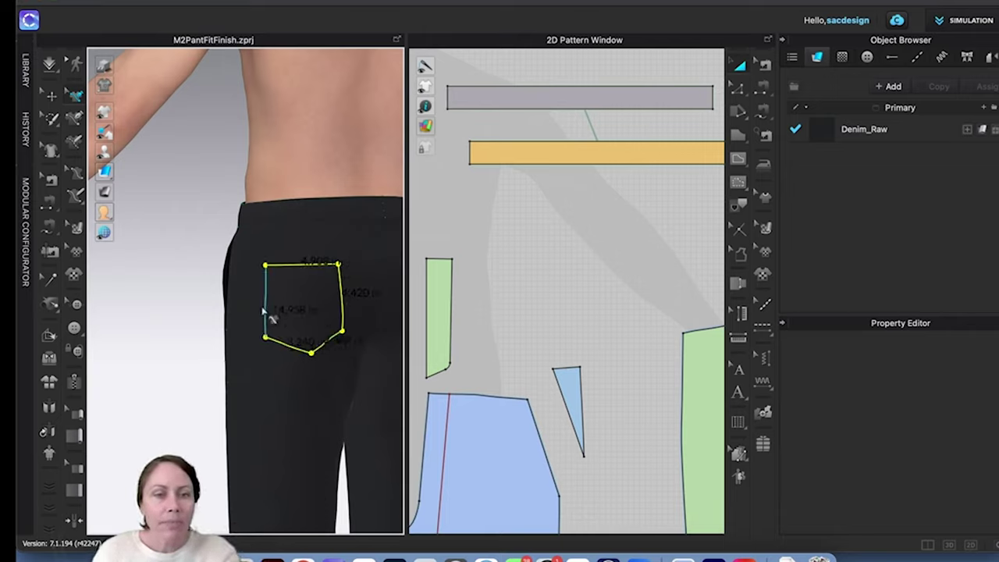
left_click(264, 311, "shift")
right_click(263, 306)
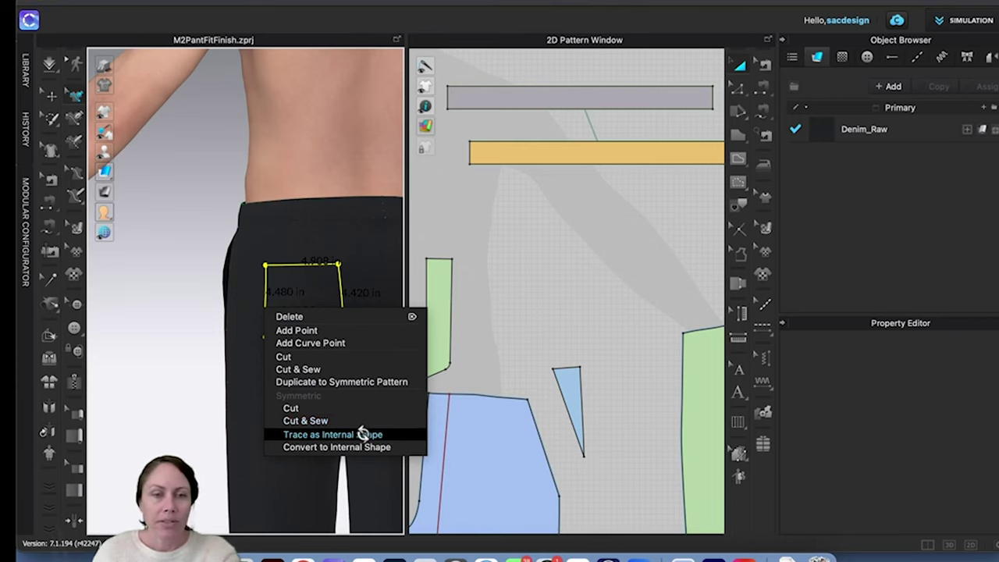
left_click(363, 434)
scroll(361, 425, "down", 5)
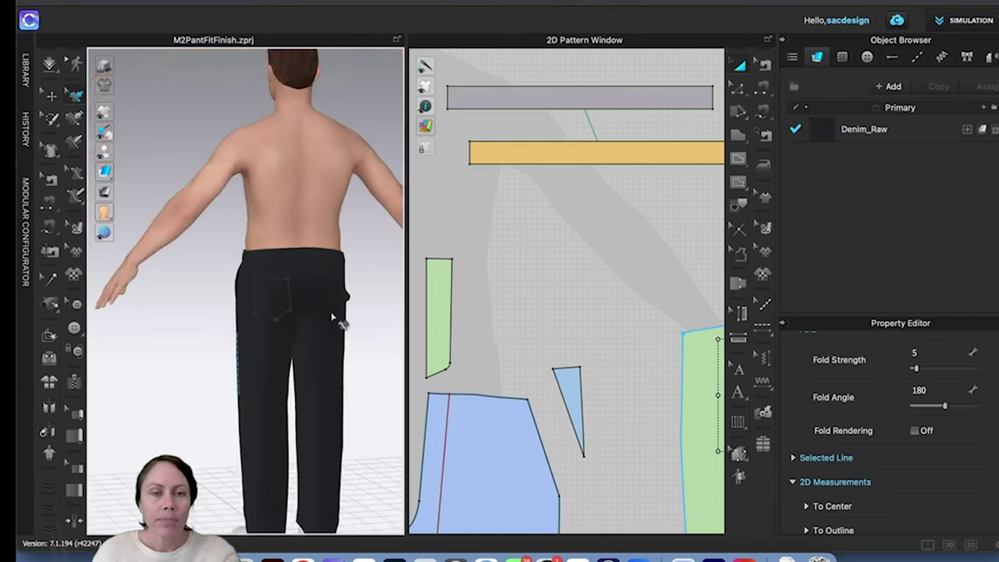
Step: Reshape the traced pocket on the 2D back panel by moving its inner top corner and lower points, making the top edge about 5.08 in
middle_click_drag(335, 318, 267, 319)
middle_click_drag(642, 360, 455, 281)
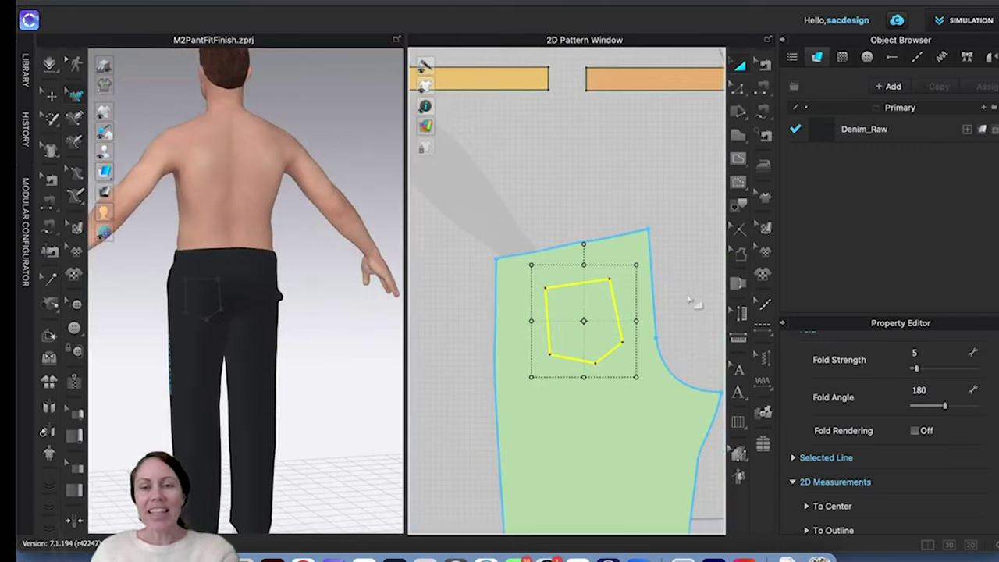
key("z")
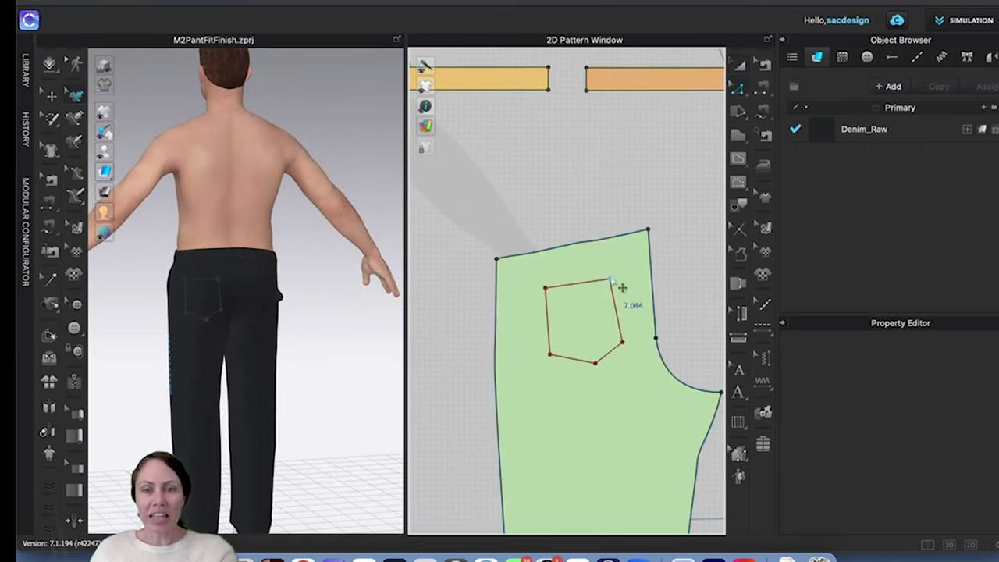
left_click_drag(622, 288, 634, 292)
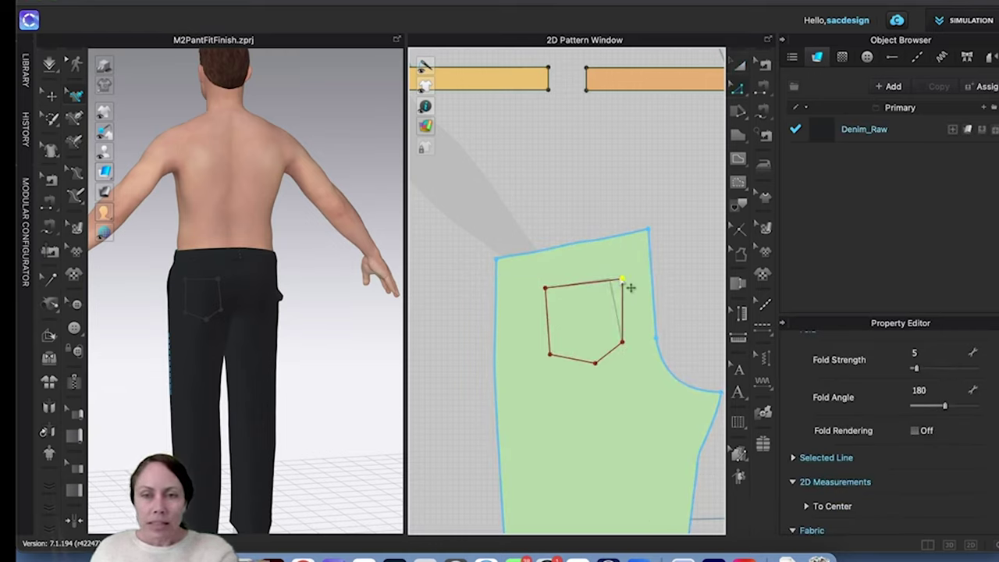
left_click_drag(629, 288, 629, 289)
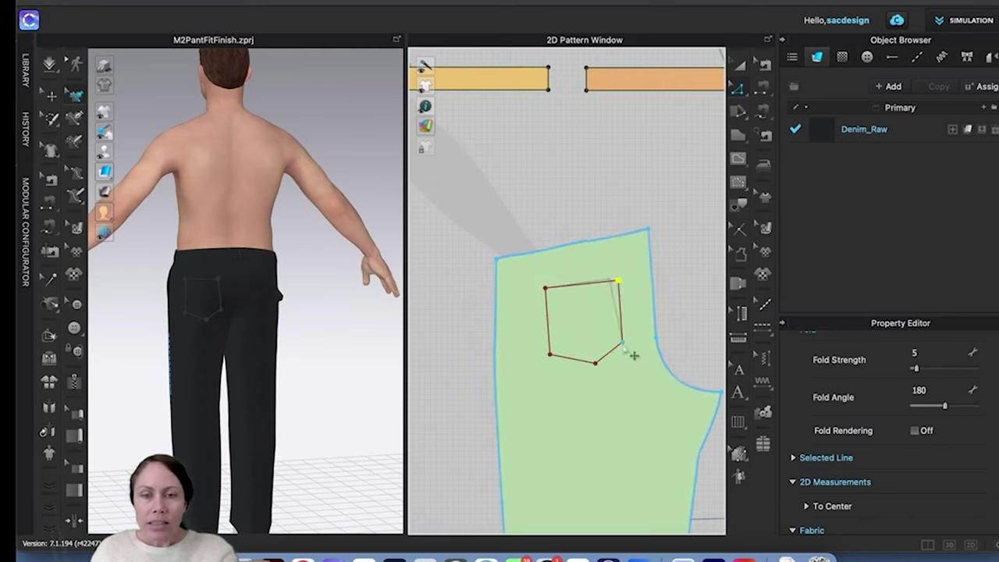
left_click_drag(601, 370, 636, 356)
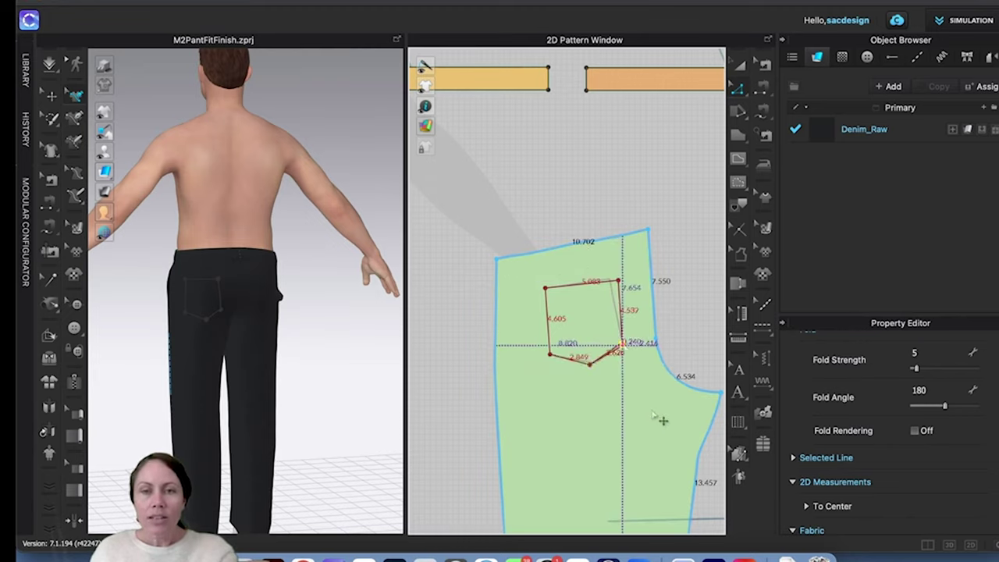
left_click_drag(662, 421, 631, 384)
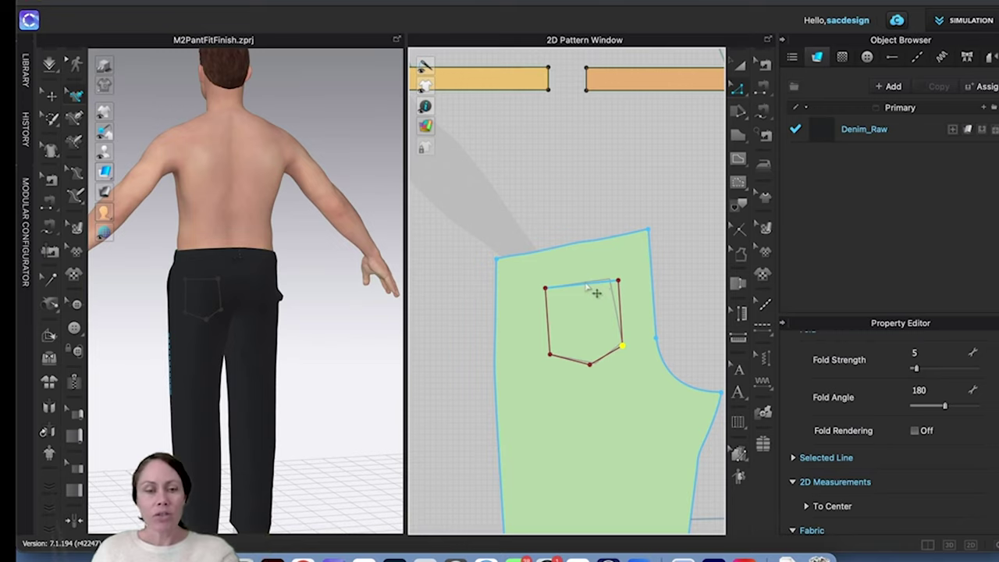
Step: Try to cut the back panel along the pocket's top line
key("x")
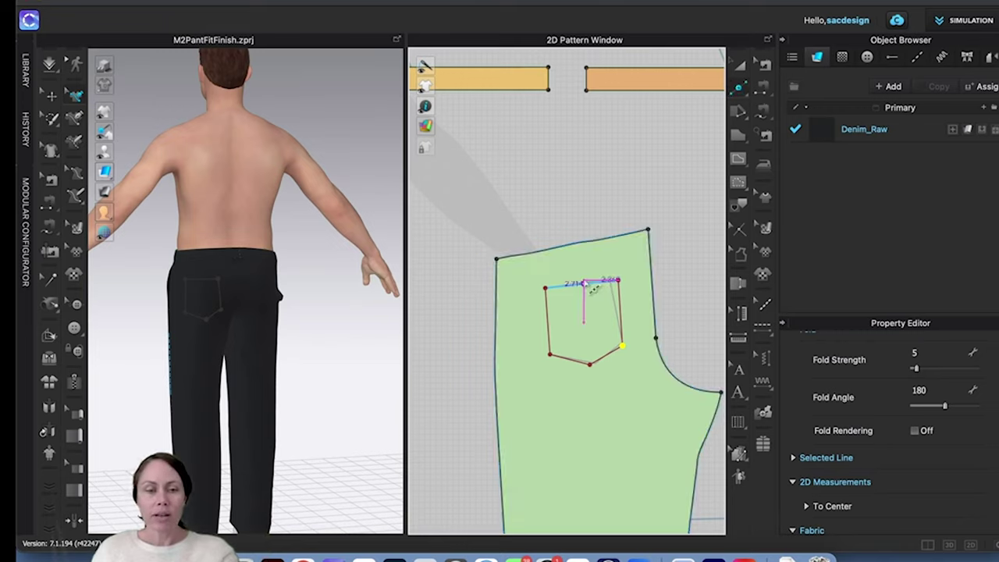
left_click(593, 289)
right_click(587, 285)
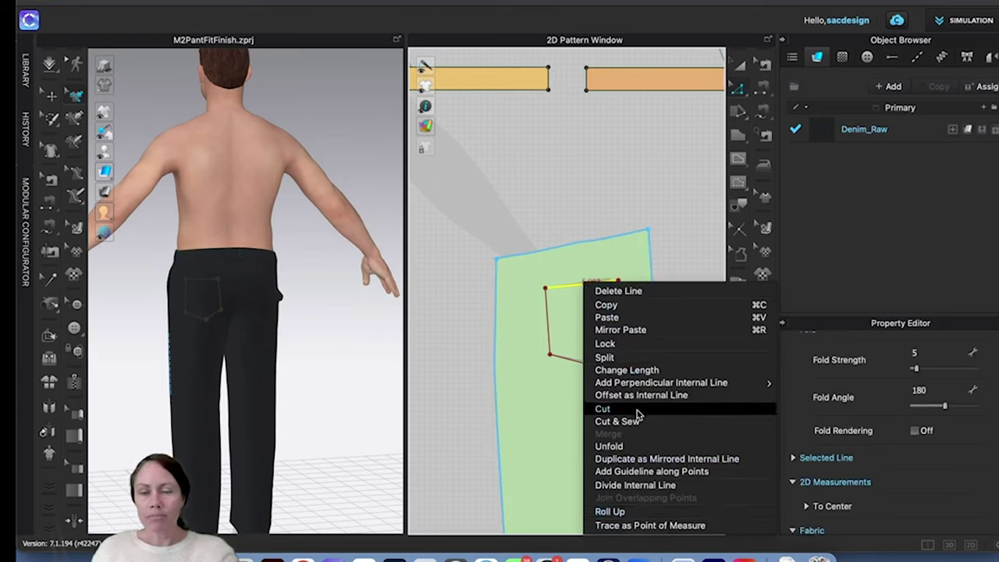
left_click(602, 409)
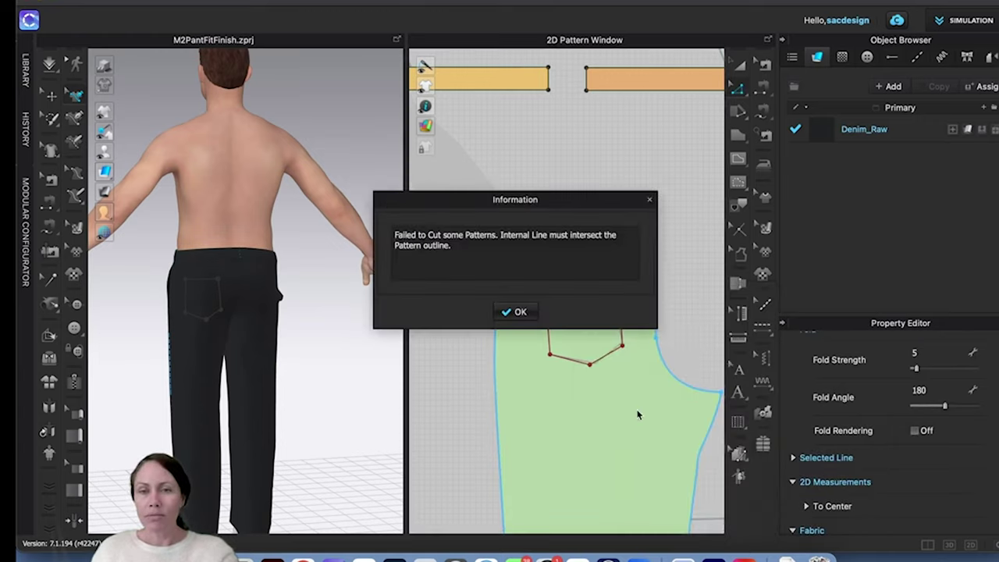
left_click(514, 312)
Step: Split the pocket shape's top line with a uniform split into 2 segments
middle_click_drag(590, 406, 602, 296)
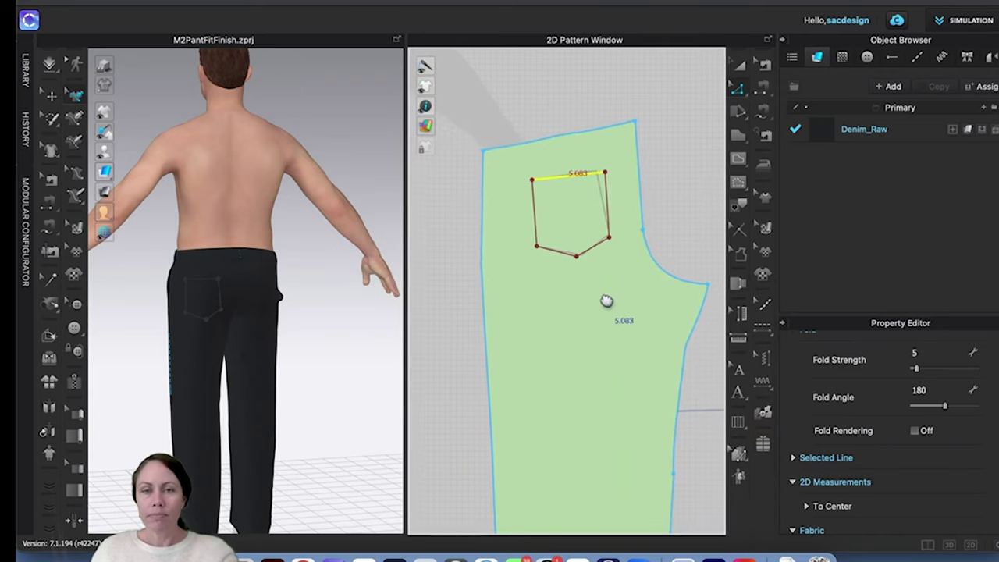
right_click(557, 184)
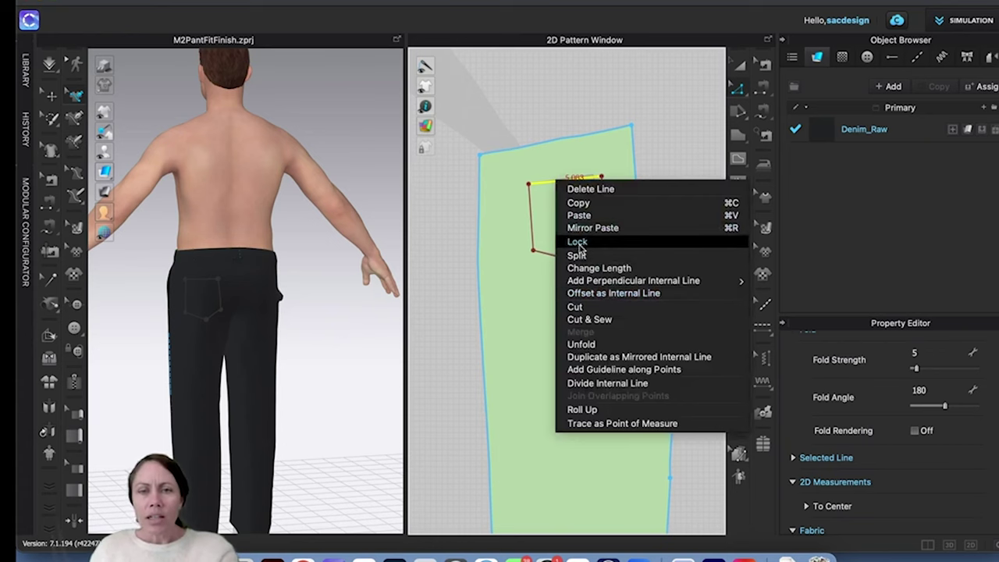
left_click(577, 255)
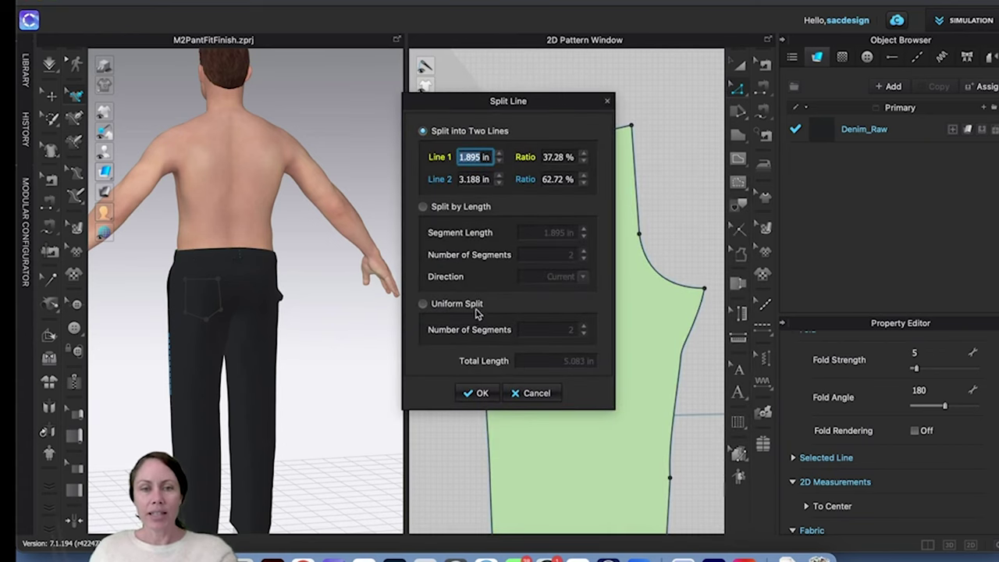
left_click(424, 303)
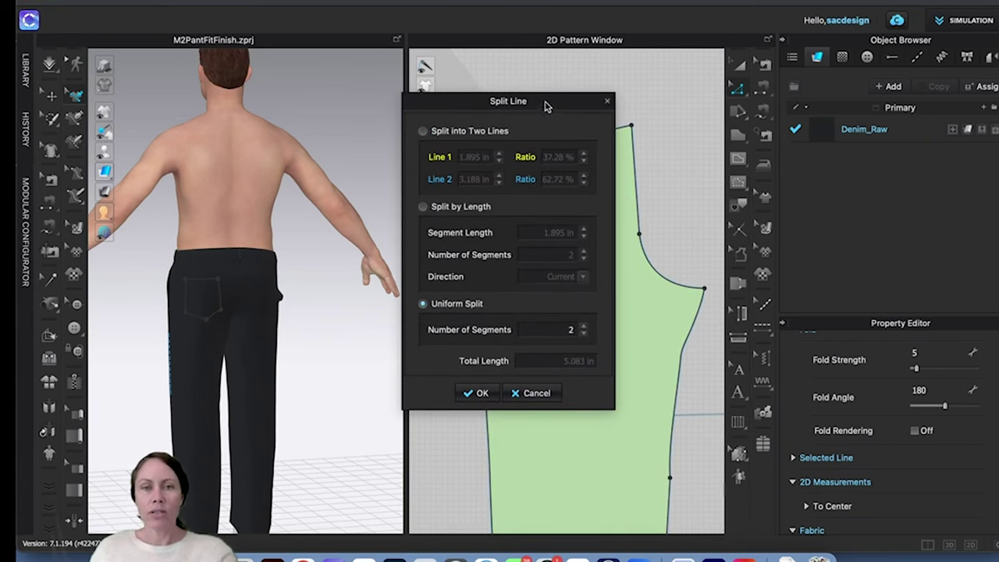
left_click_drag(546, 106, 385, 108)
left_click(320, 395)
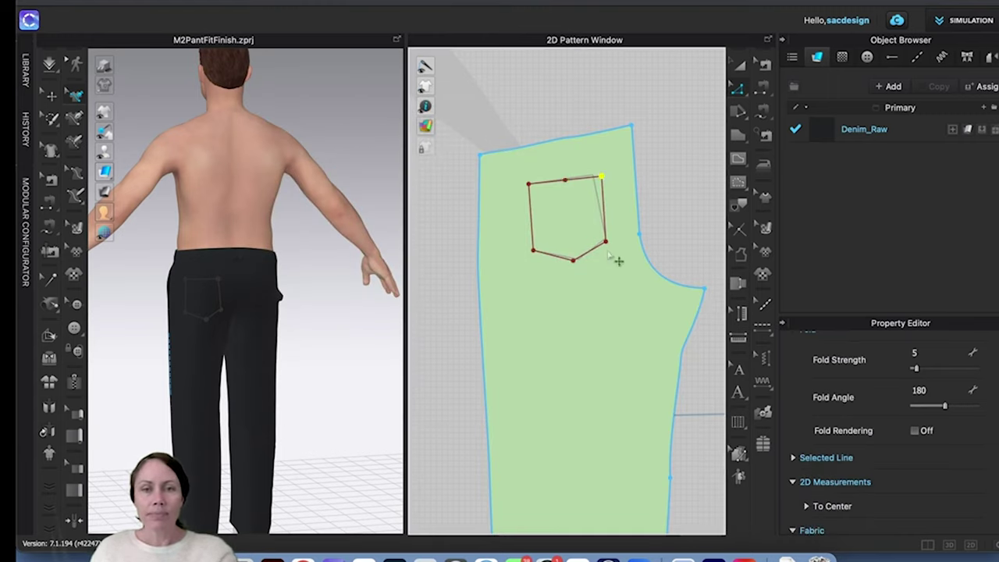
Step: Remove the pocket shape's crotch-side corners and unfold the remaining half across the centre line to make the pocket symmetric
left_click_drag(618, 252, 571, 219)
right_click(571, 219)
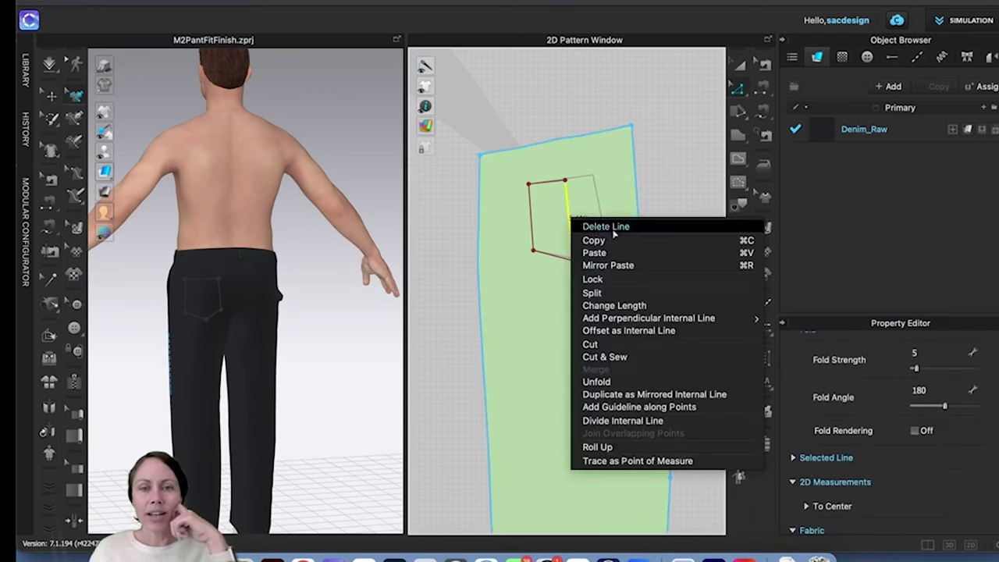
left_click(650, 383)
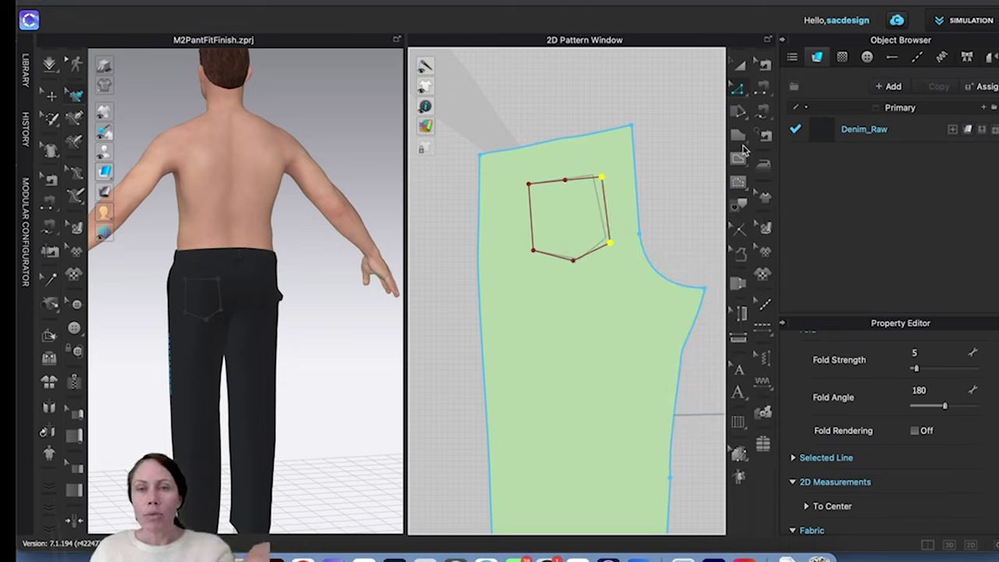
Step: Trace the complete pocket outline as a separate pattern piece and place it just above the back panel
left_click(740, 204)
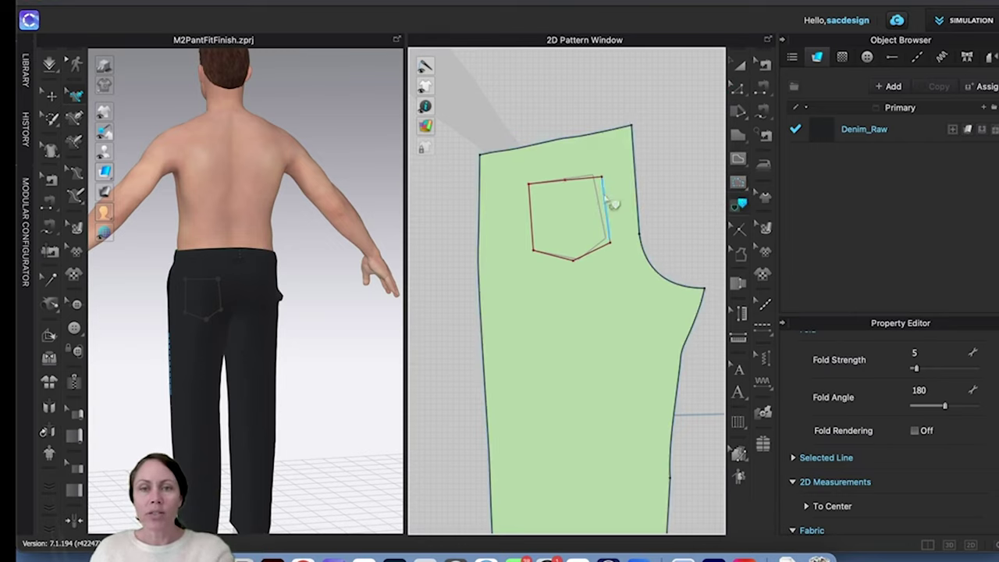
left_click(608, 204)
left_click(574, 181, "shift")
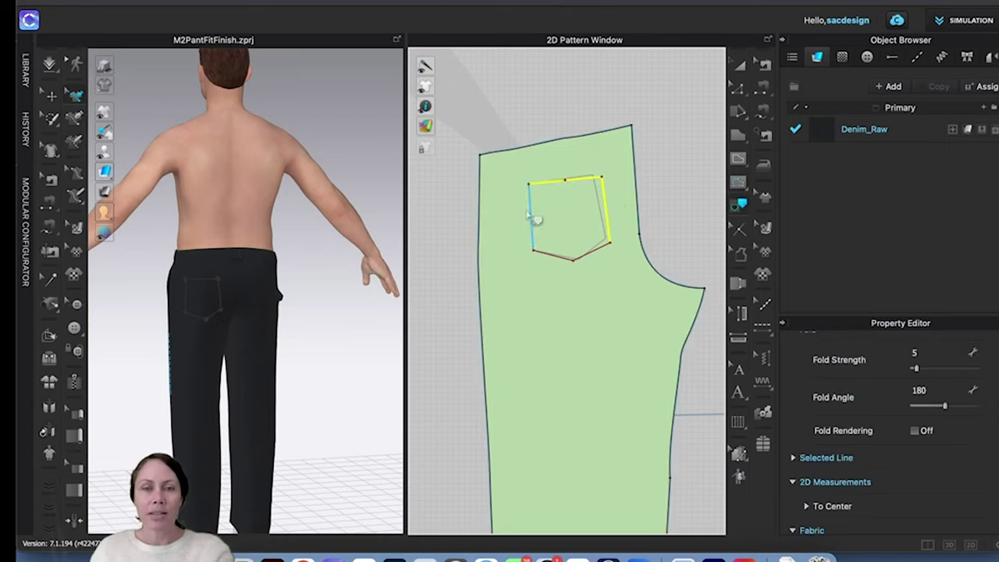
left_click(534, 221, "shift")
left_click(555, 261, "shift")
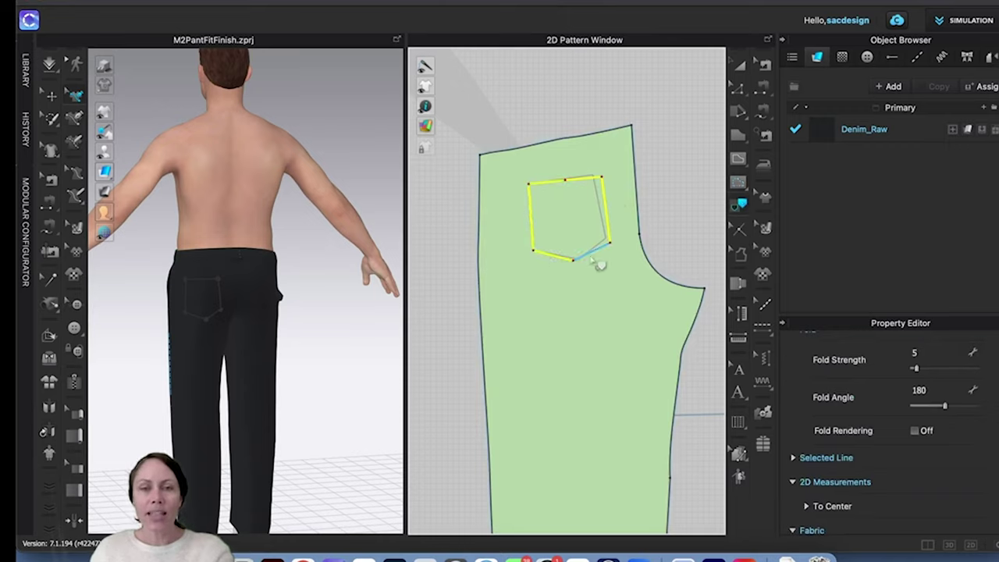
right_click(597, 263)
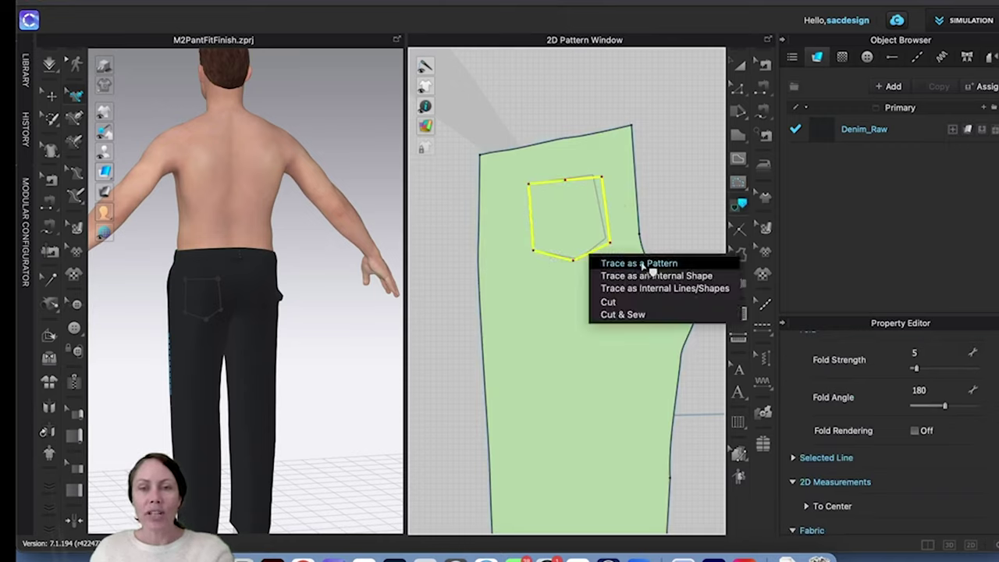
left_click(641, 263)
scroll(675, 146, "down", 3)
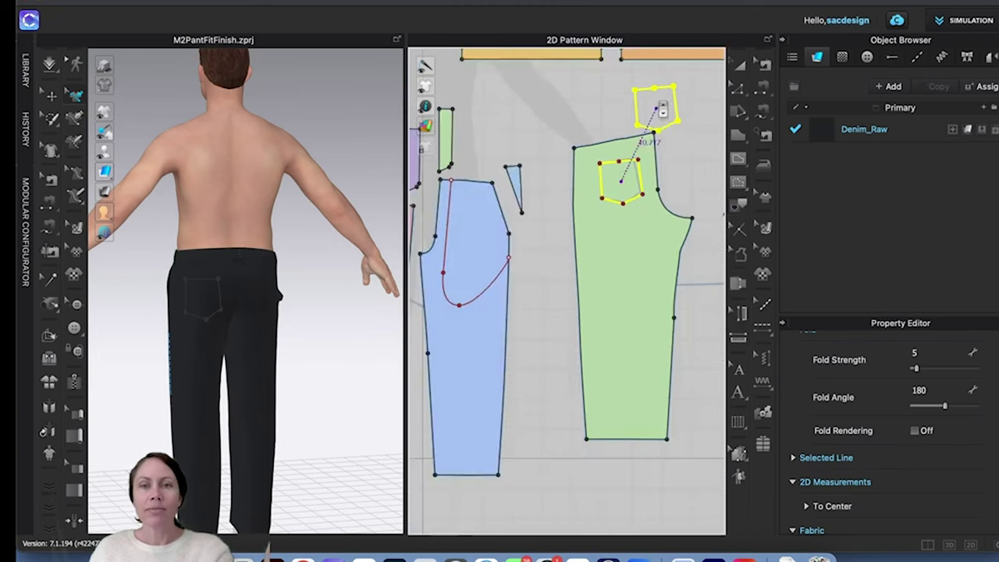
left_click(608, 98)
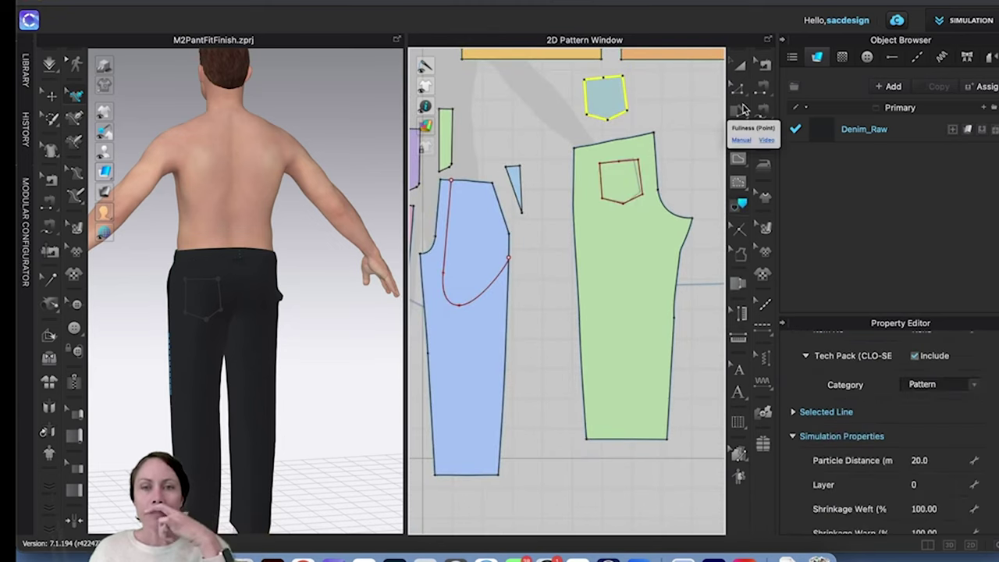
Step: Sew both side edges and both bottom edges of the pocket piece to the matching lines of the pocket outline on the back panel
left_click(764, 92)
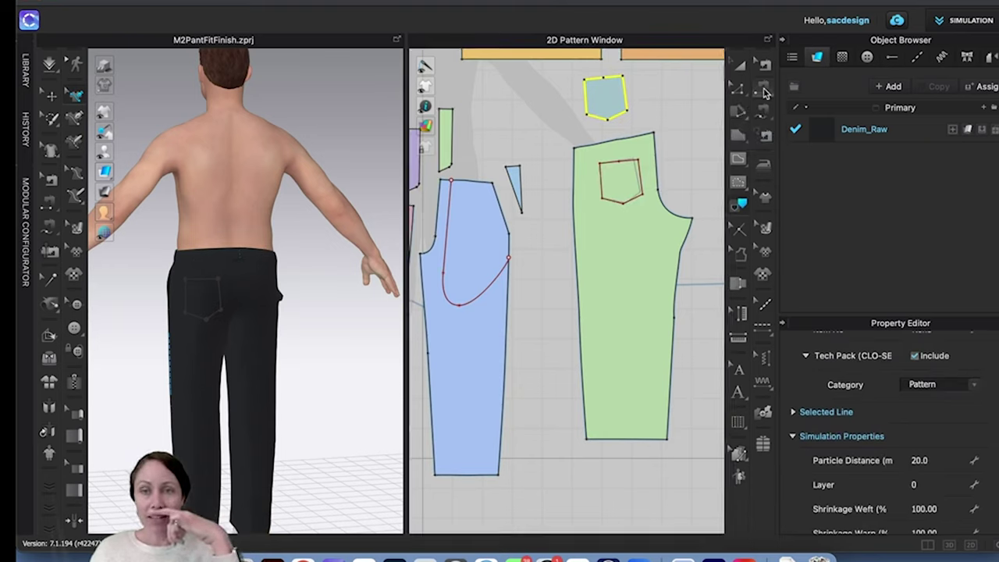
left_click(590, 105)
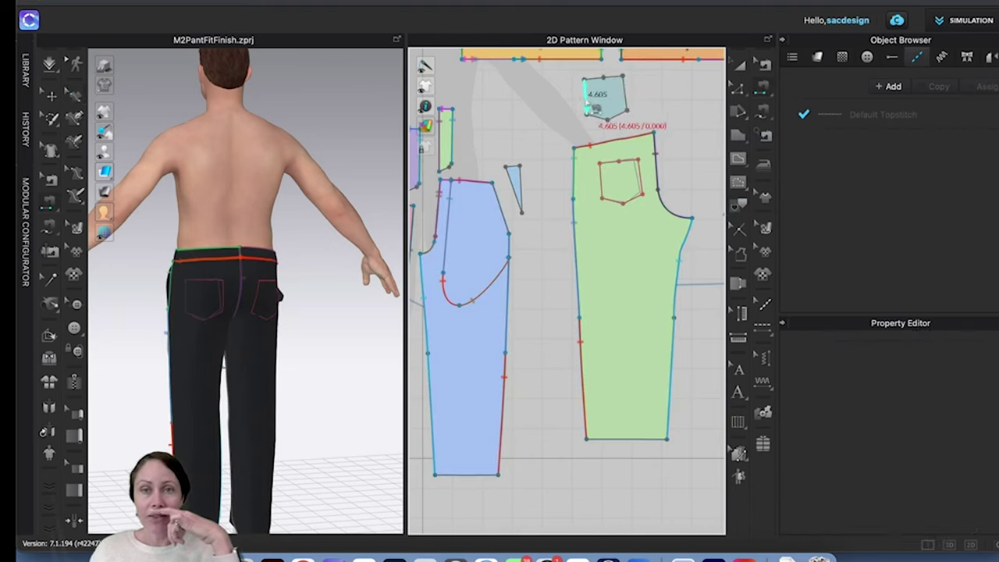
left_click(610, 196)
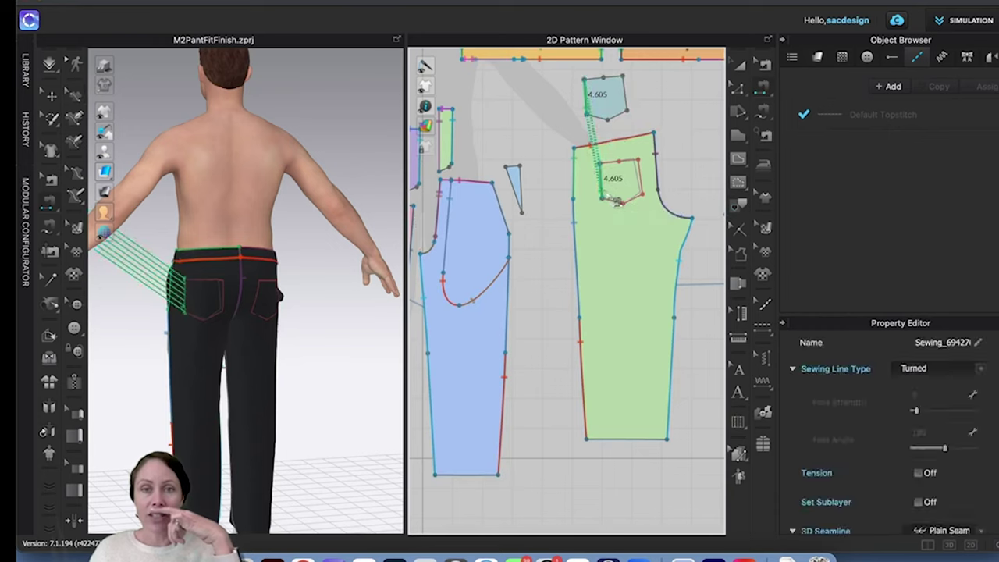
scroll(620, 203, "up", 5)
scroll(620, 209, "down", 2)
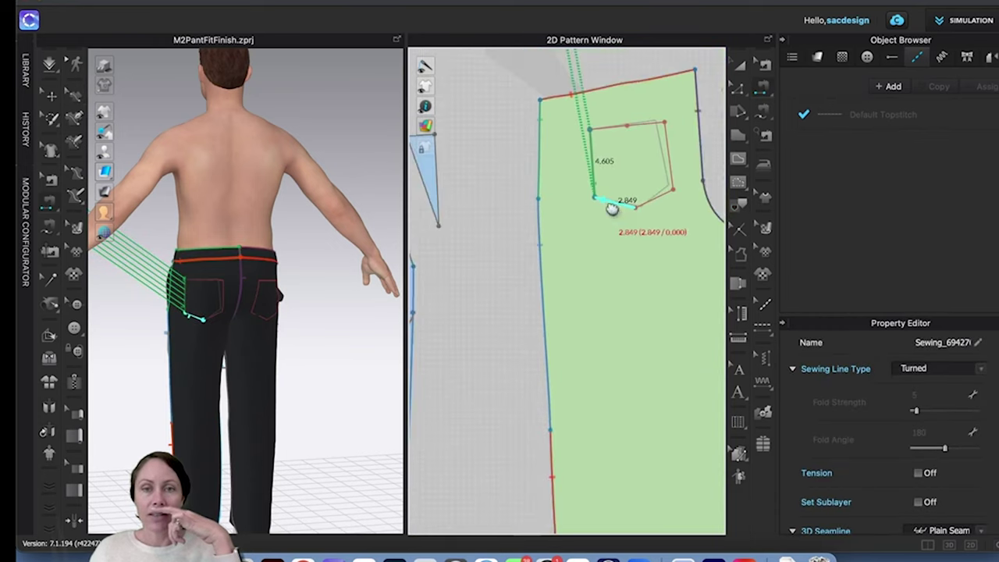
middle_click_drag(613, 208, 575, 428)
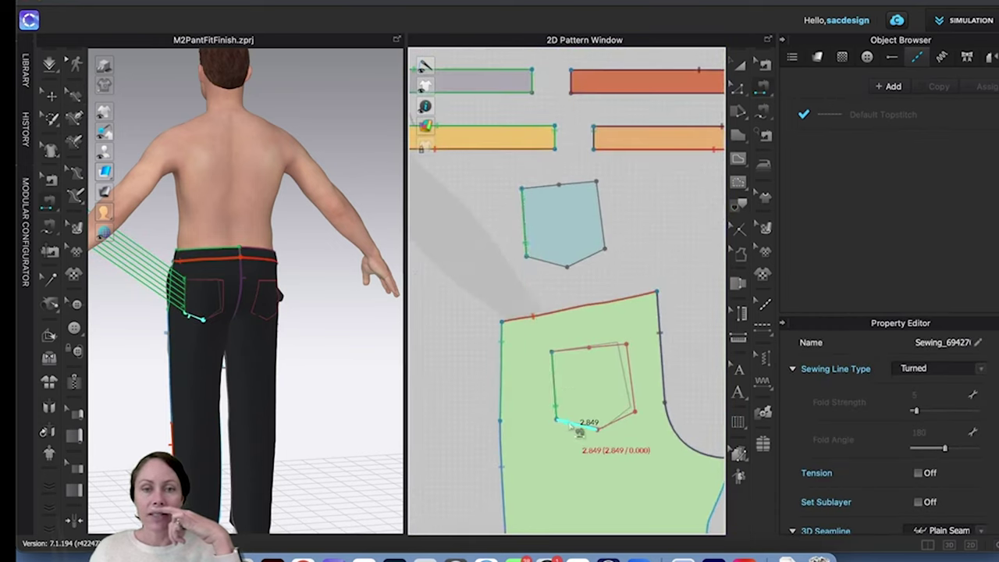
left_click(575, 427)
left_click(549, 264)
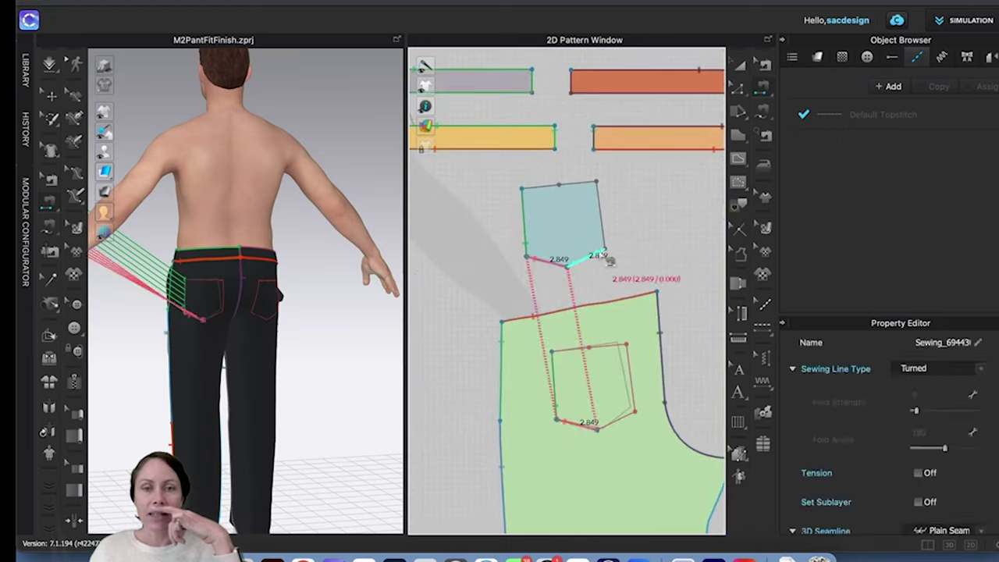
left_click(598, 258)
left_click(630, 419)
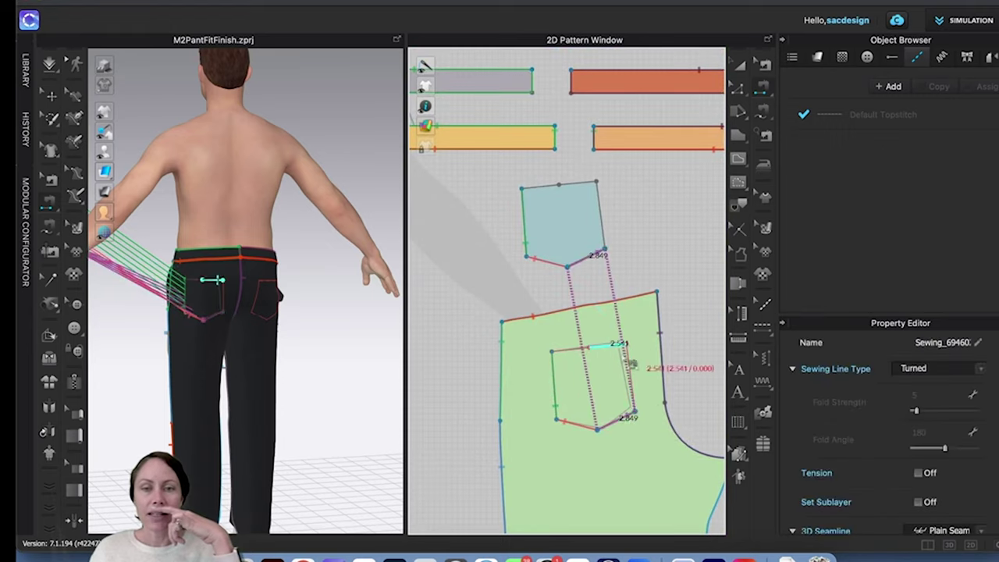
left_click(632, 373)
left_click(602, 202)
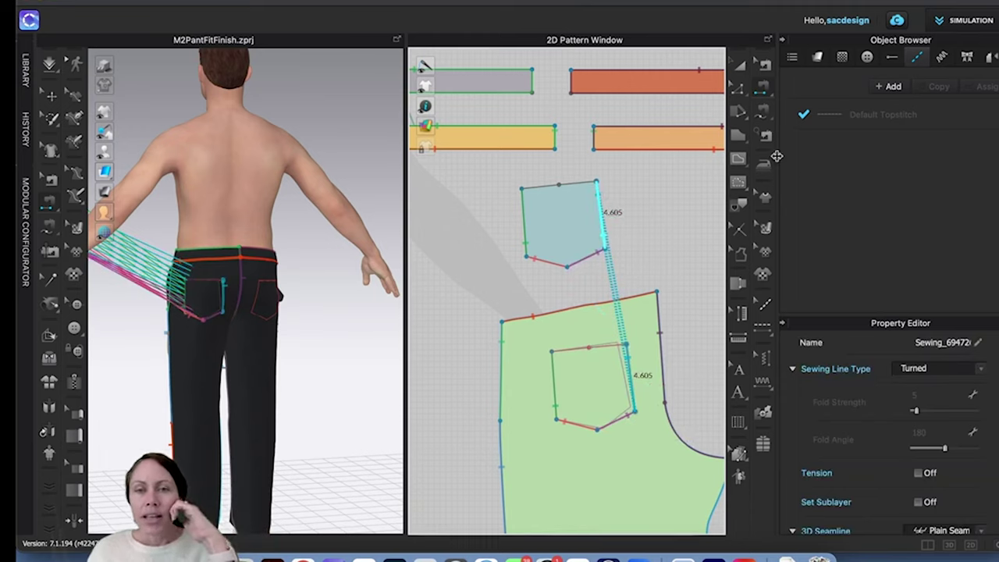
Step: Try superimposing the pocket piece under the back panel in 3D
left_click(739, 67)
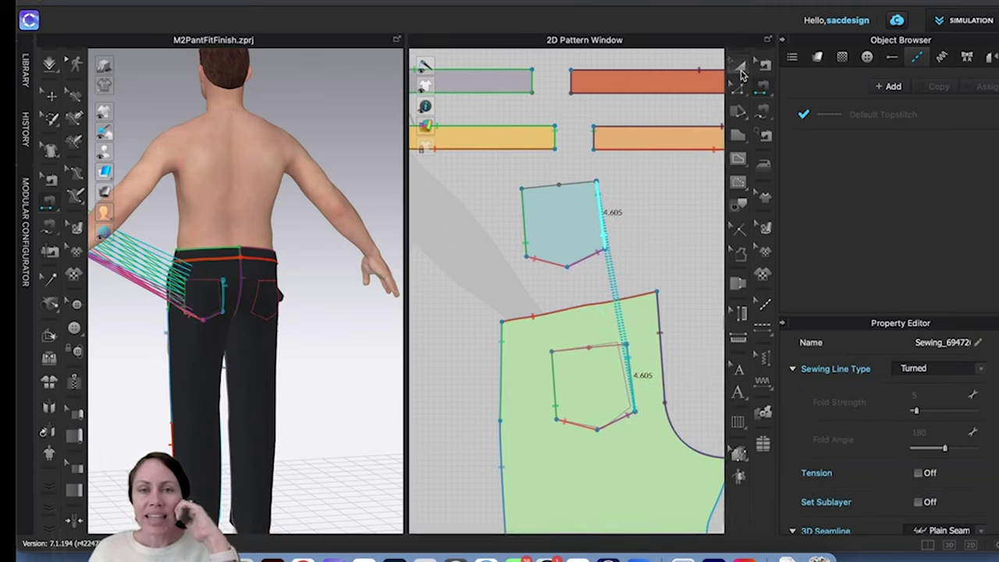
left_click(567, 224)
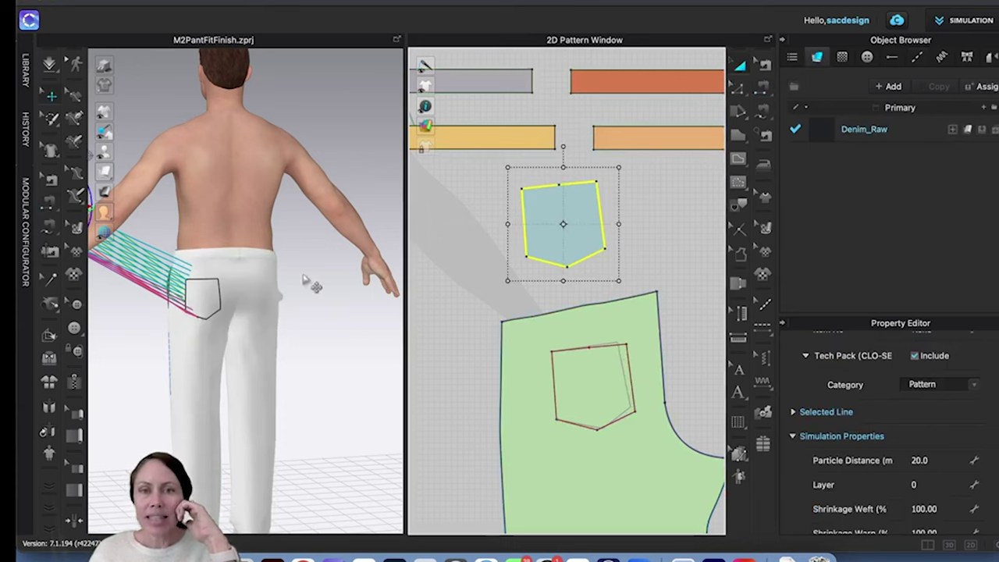
scroll(307, 283, "down", 3)
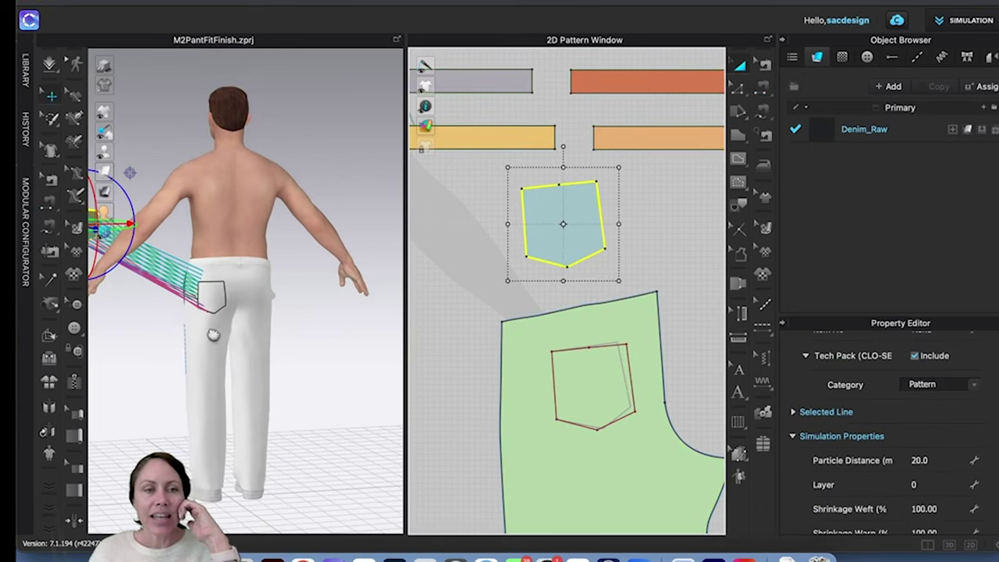
middle_click_drag(213, 335, 358, 342)
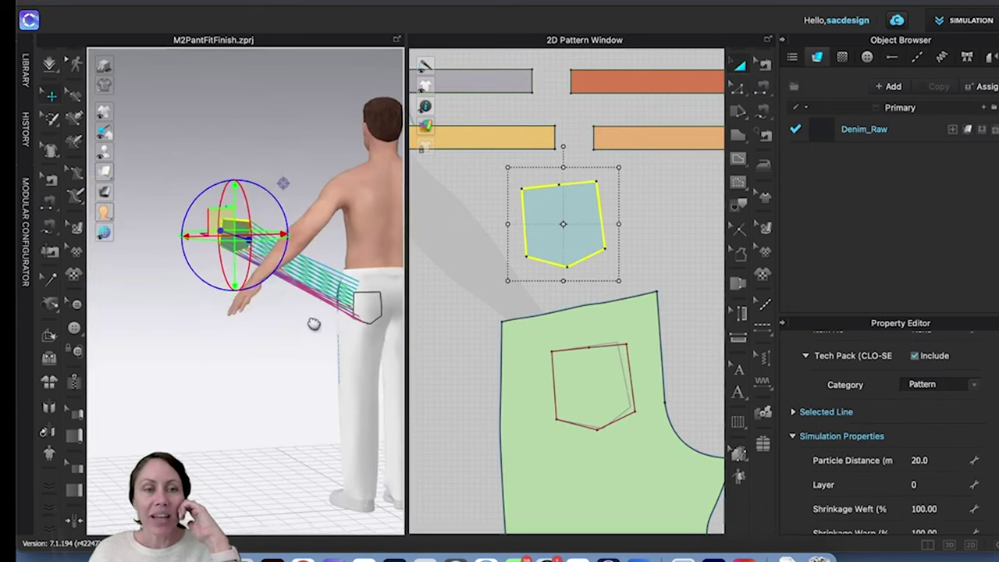
right_click(239, 226)
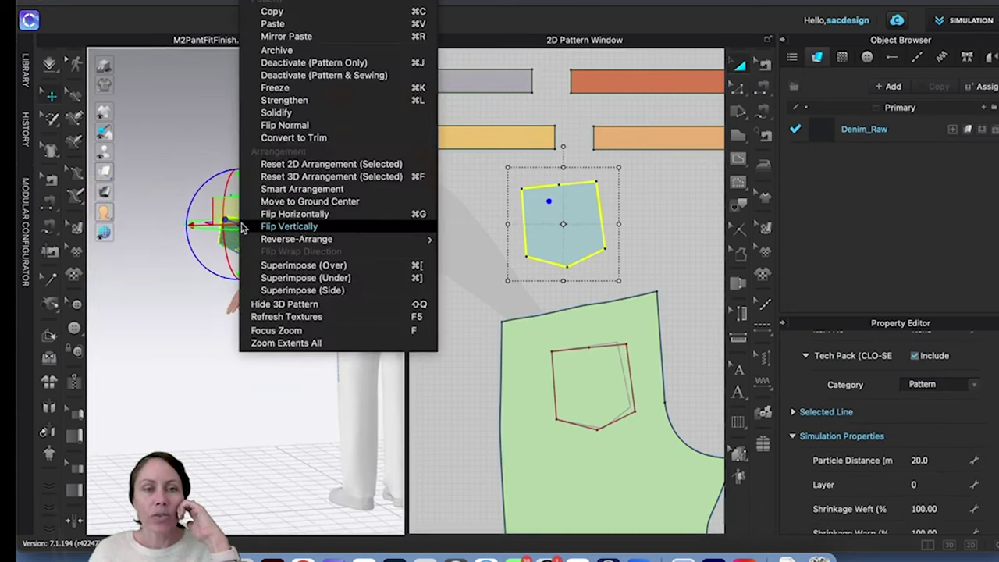
left_click(315, 282)
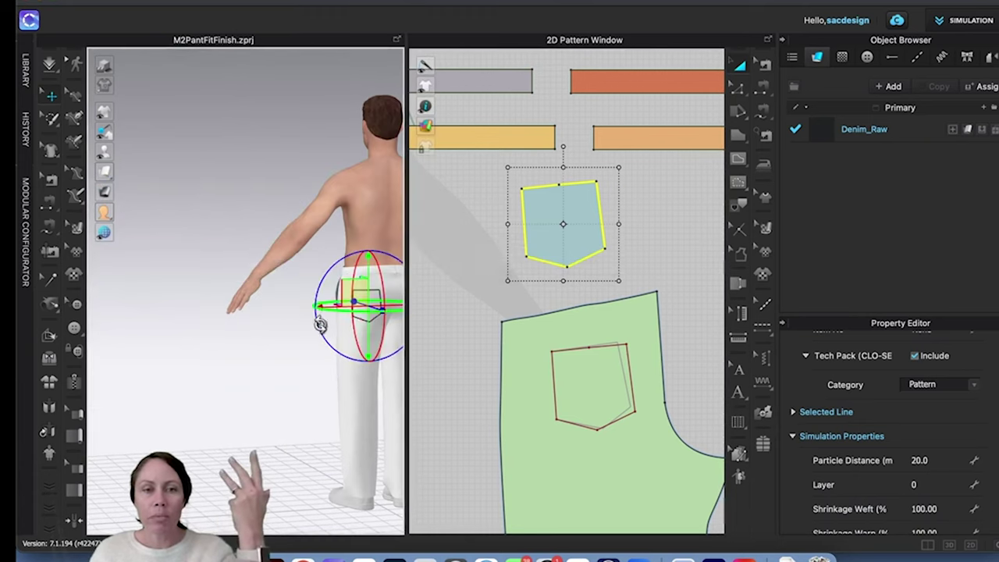
right_click_drag(320, 324, 377, 373)
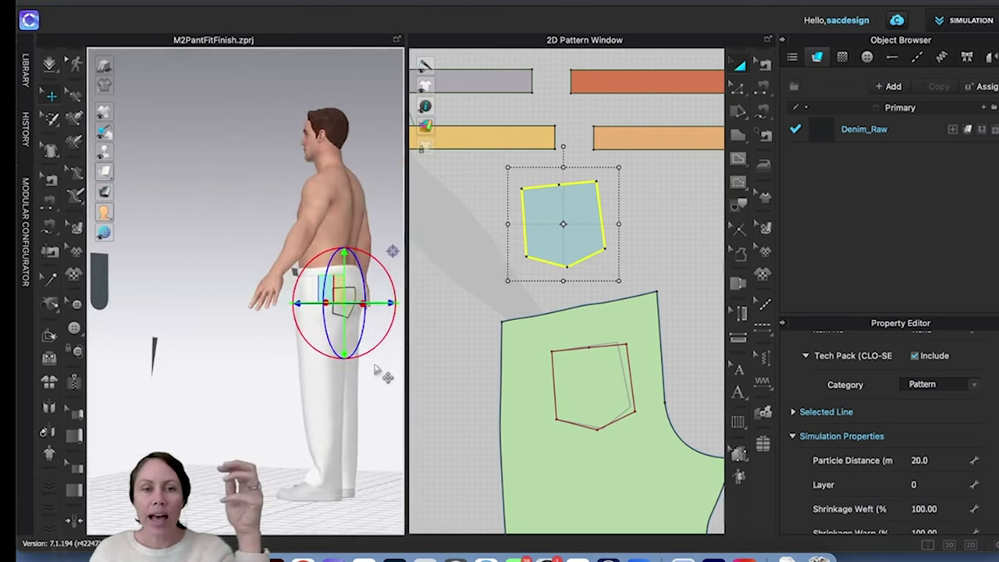
middle_click_drag(377, 373, 311, 375)
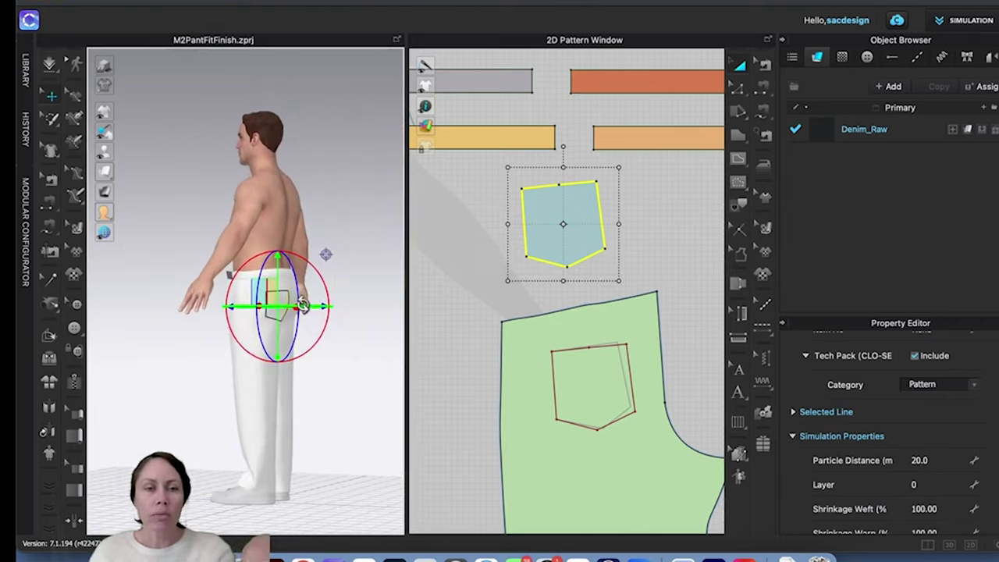
right_click_drag(295, 333, 324, 370)
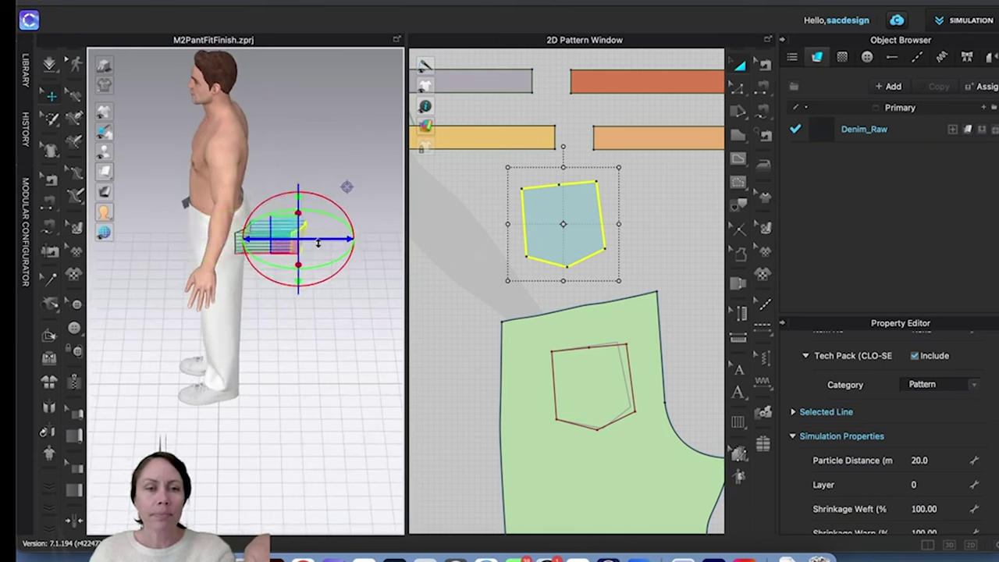
Step: Superimpose the pocket piece over the back panel in 3D and simulate the garment
right_click(304, 232)
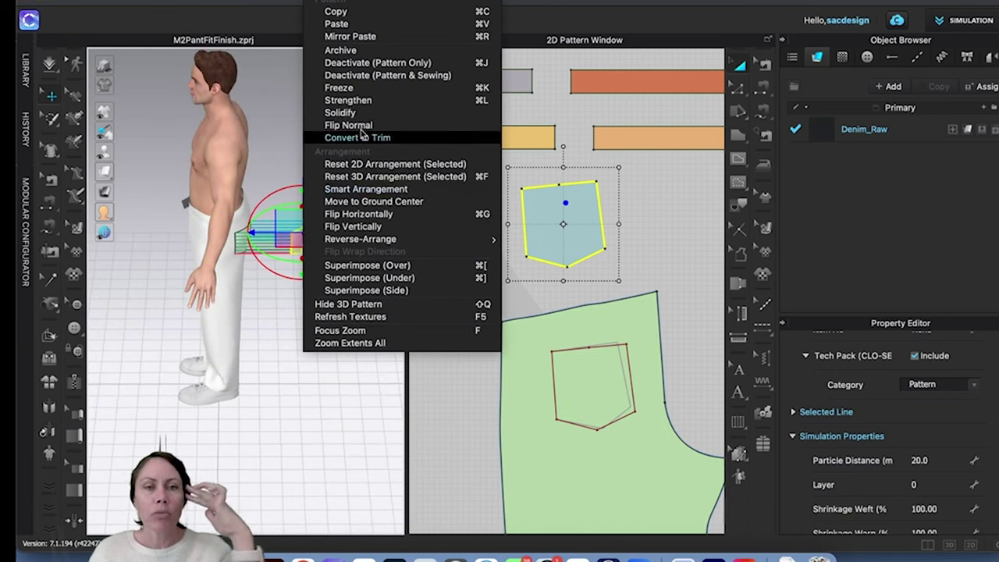
left_click(397, 268)
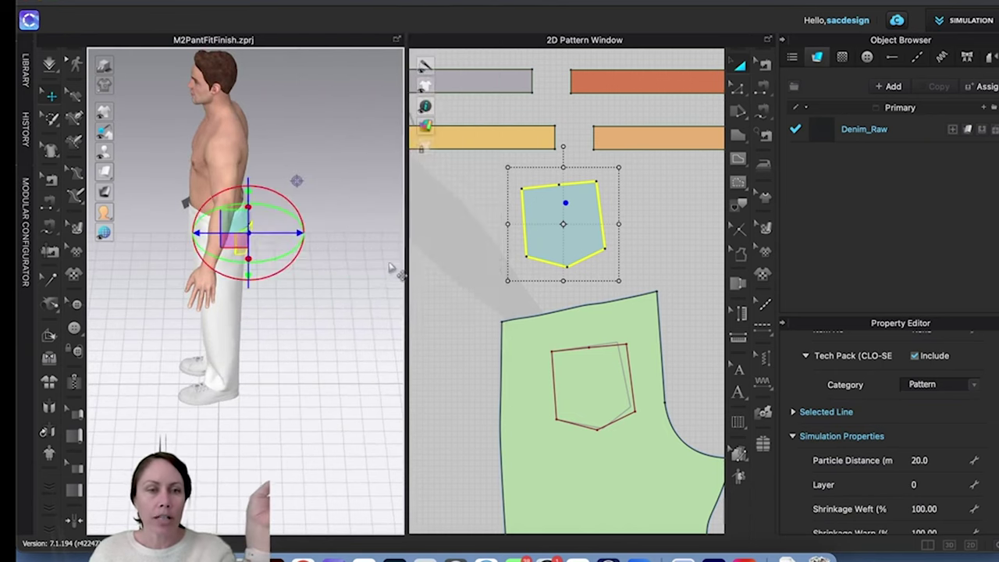
right_click_drag(310, 279, 241, 266)
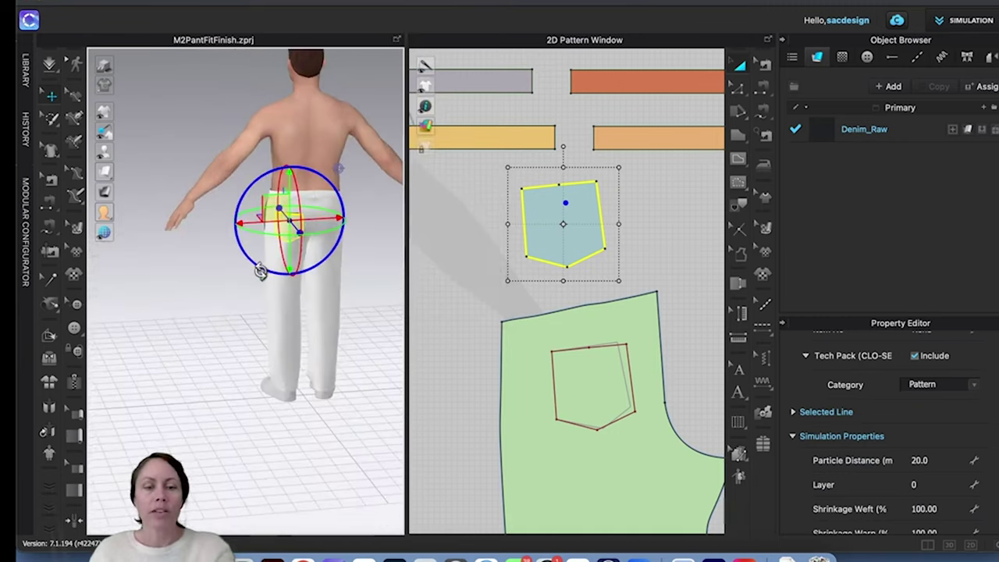
key("space")
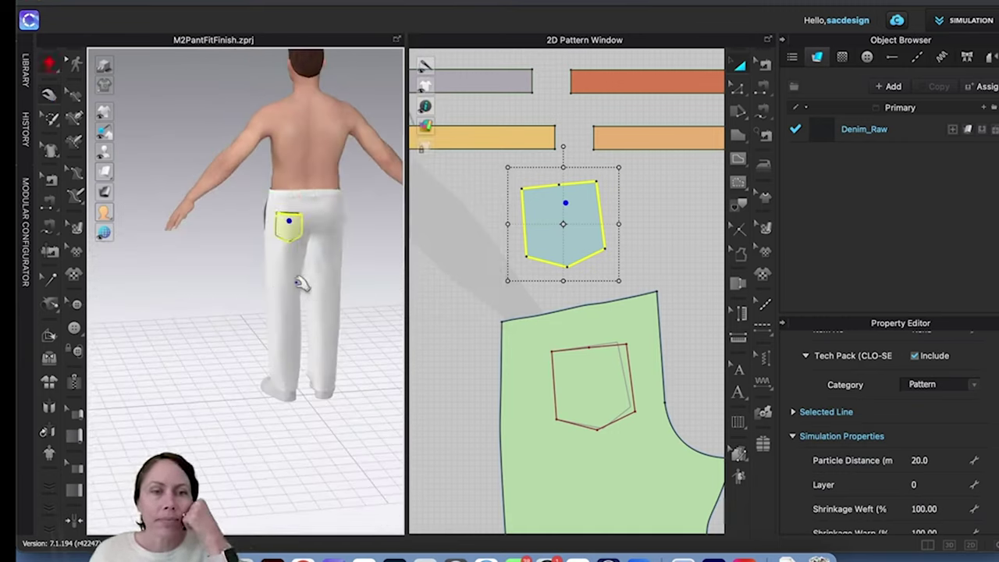
right_click_drag(283, 278, 379, 279)
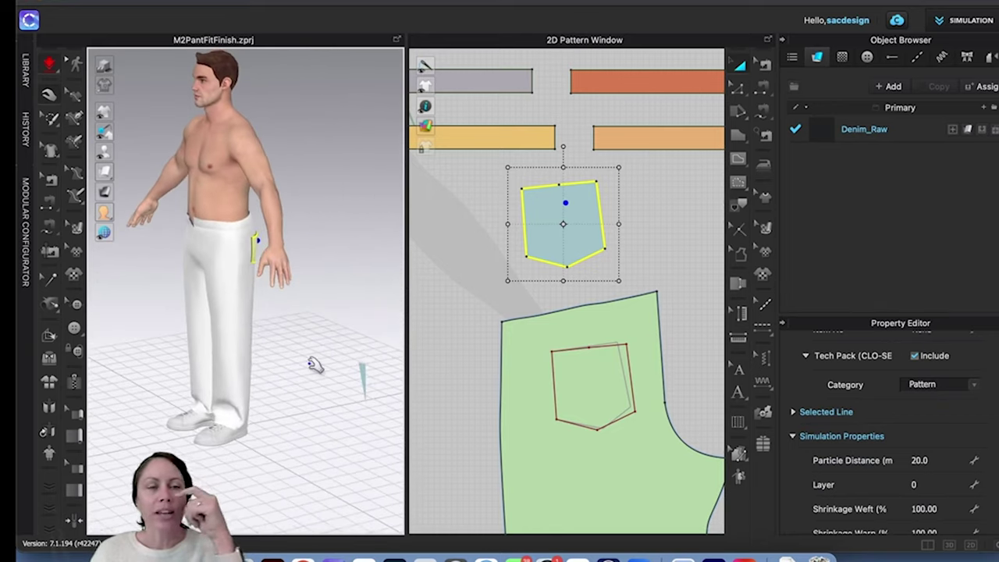
right_click_drag(313, 365, 299, 392)
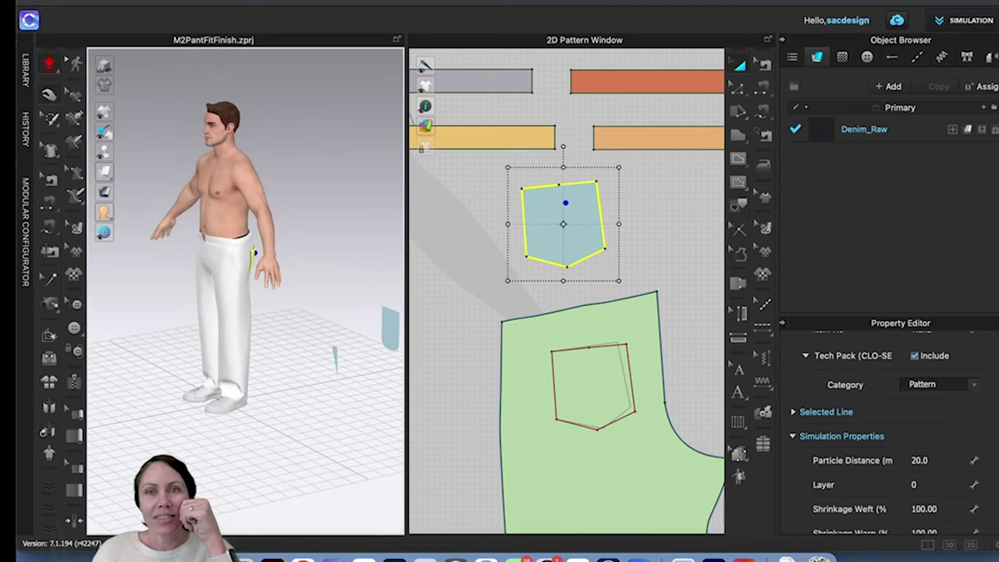
left_click(647, 1)
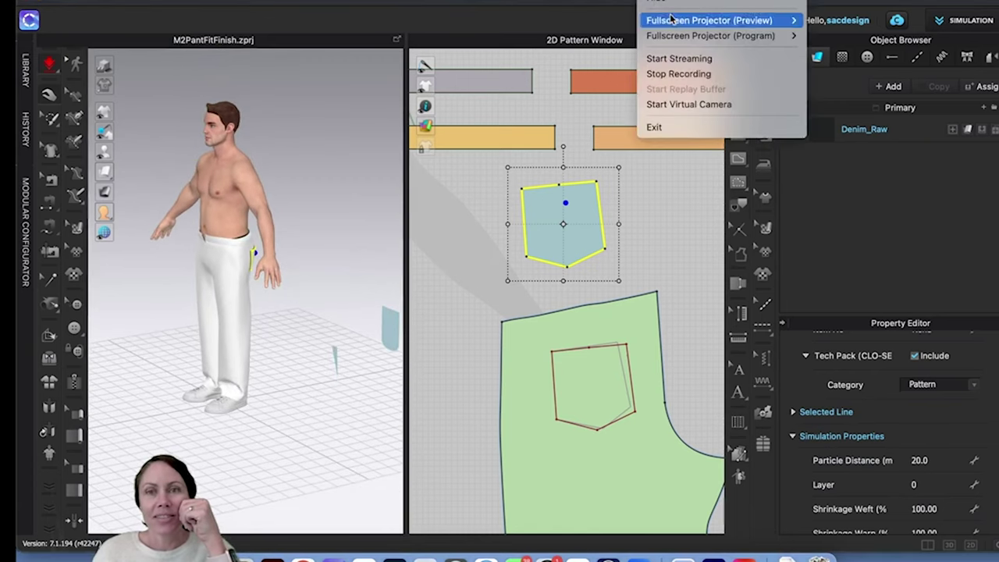
left_click(685, 74)
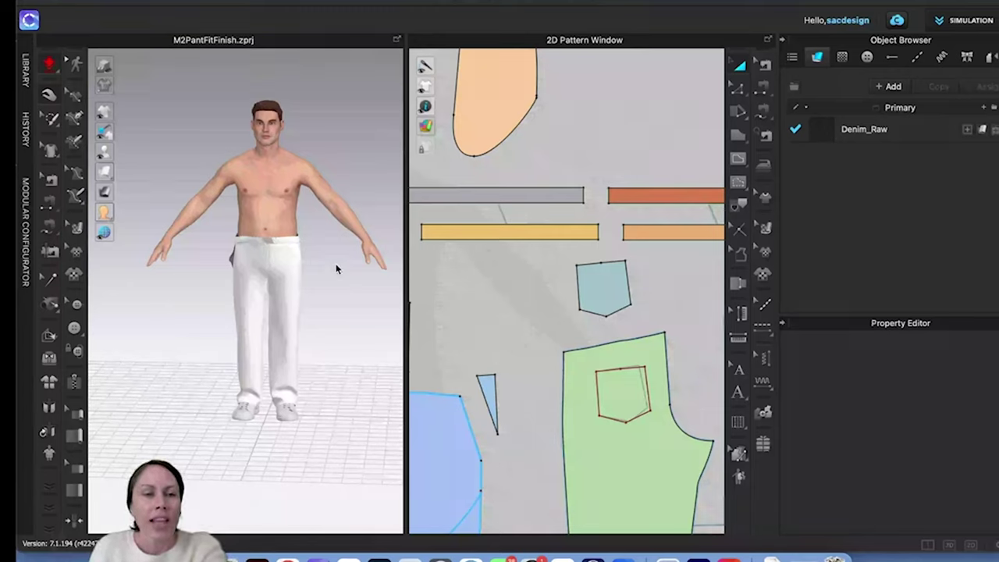
Step: Select the front waistband piece on the pants in 3D and stop the simulation
mouse_move(336, 272)
right_mouse_down()
mouse_move(286, 267)
mouse_move(318, 266)
right_mouse_up()
scroll(274, 234, "up", 5)
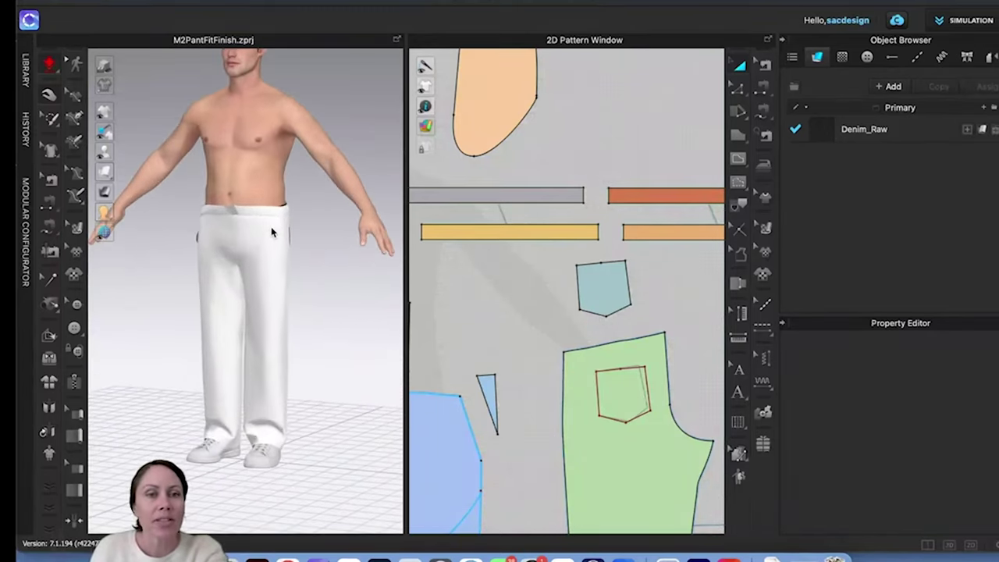
scroll(276, 230, "up", 4)
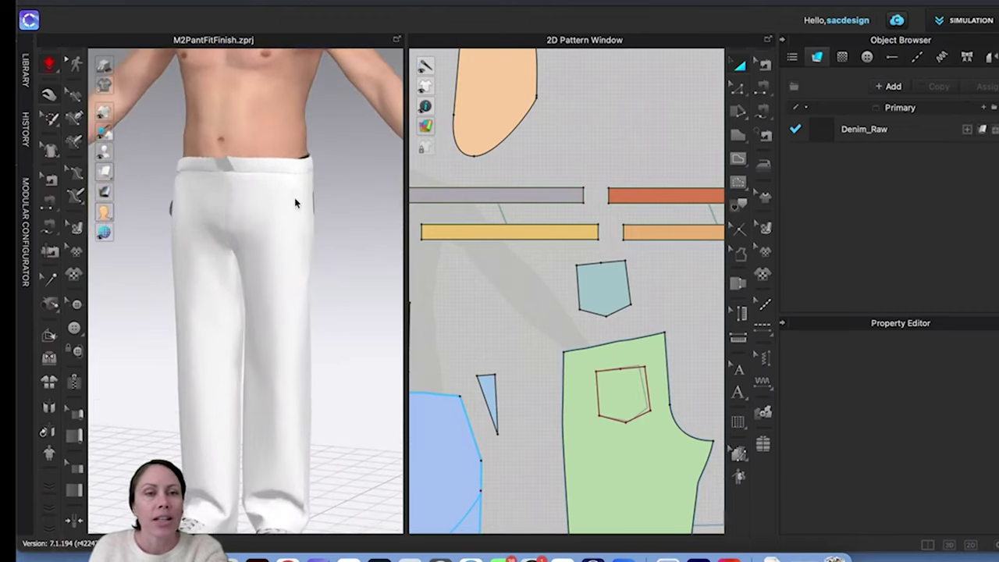
scroll(307, 221, "up", 5)
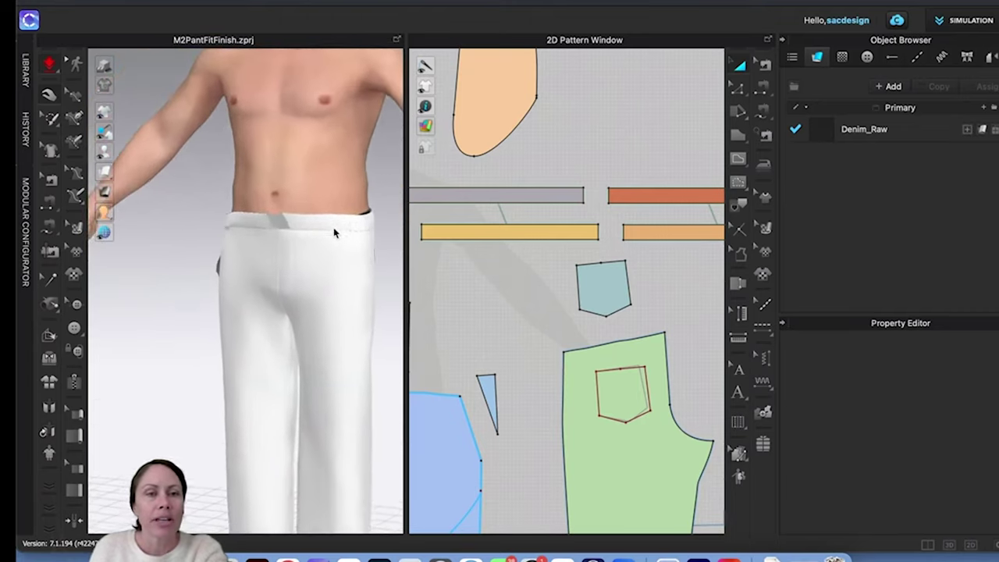
right_click_drag(201, 259, 247, 210)
left_click(250, 218)
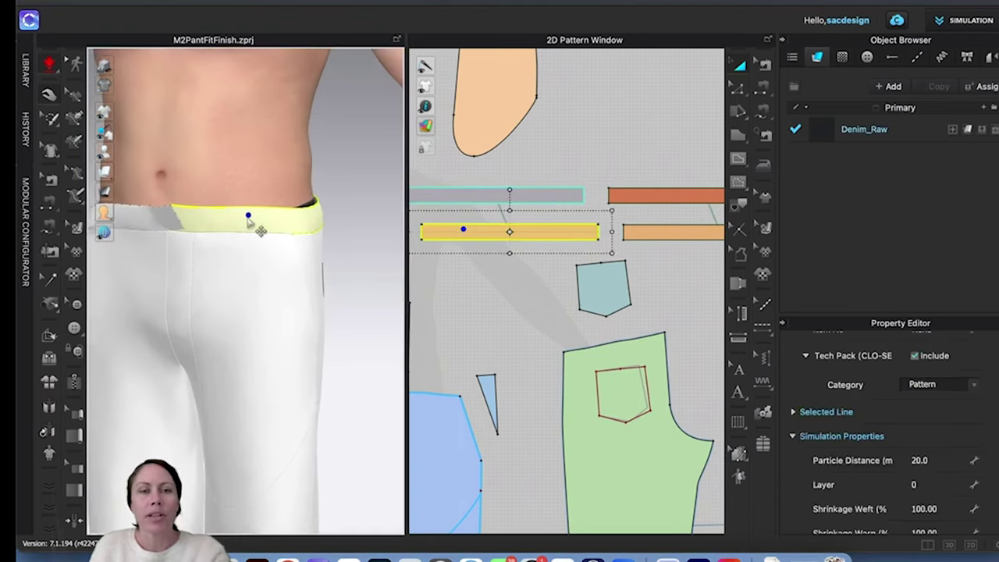
key("space")
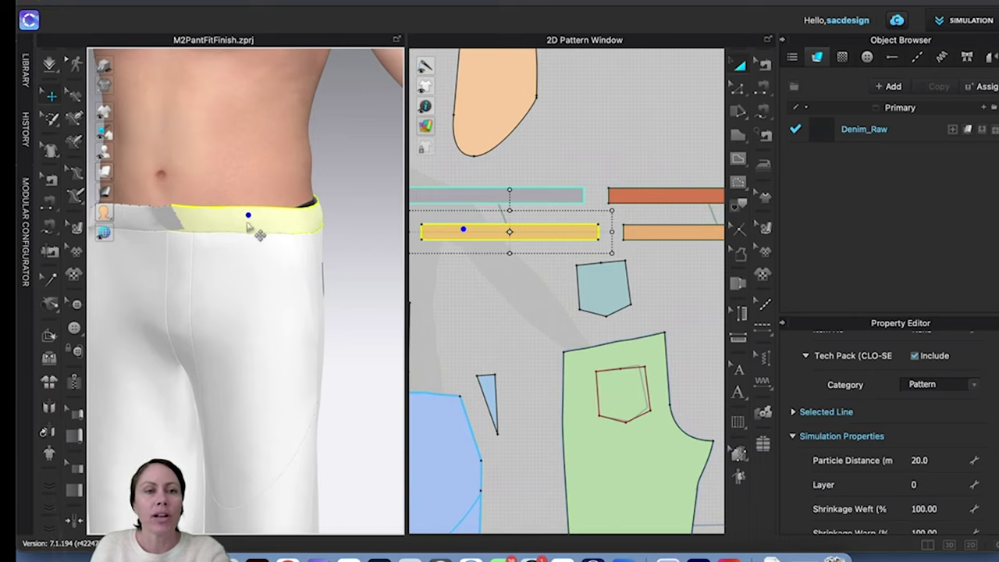
Step: Copy the selected front waistband piece and paste the duplicate just below the original in the 2D pattern layout
scroll(472, 247, "up", 2)
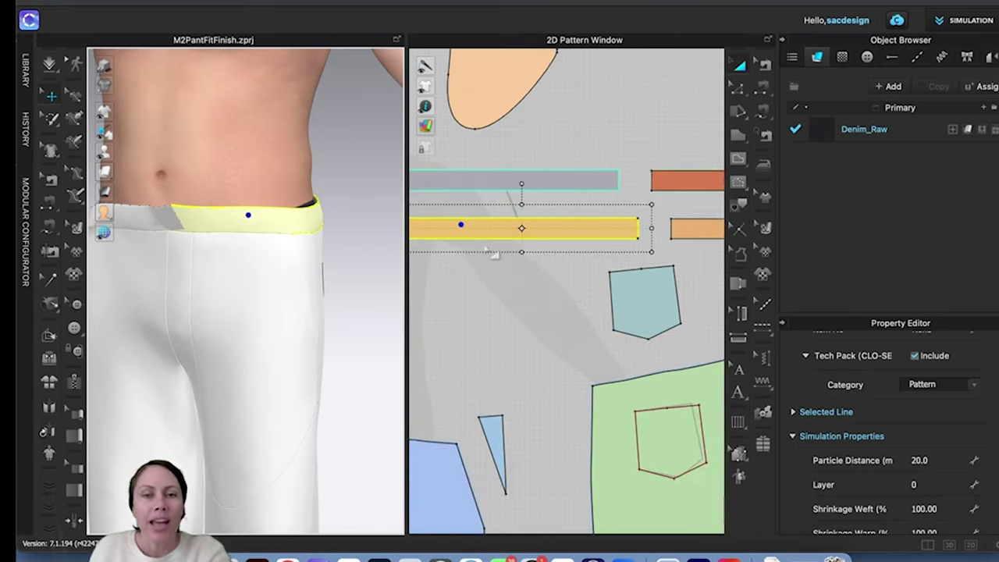
middle_click_drag(462, 279, 468, 280)
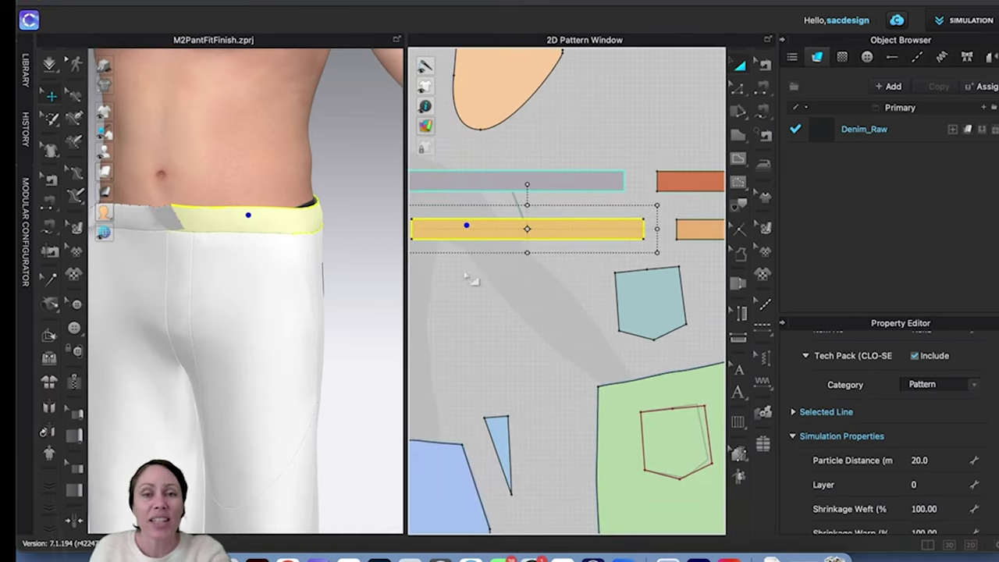
left_click(466, 228)
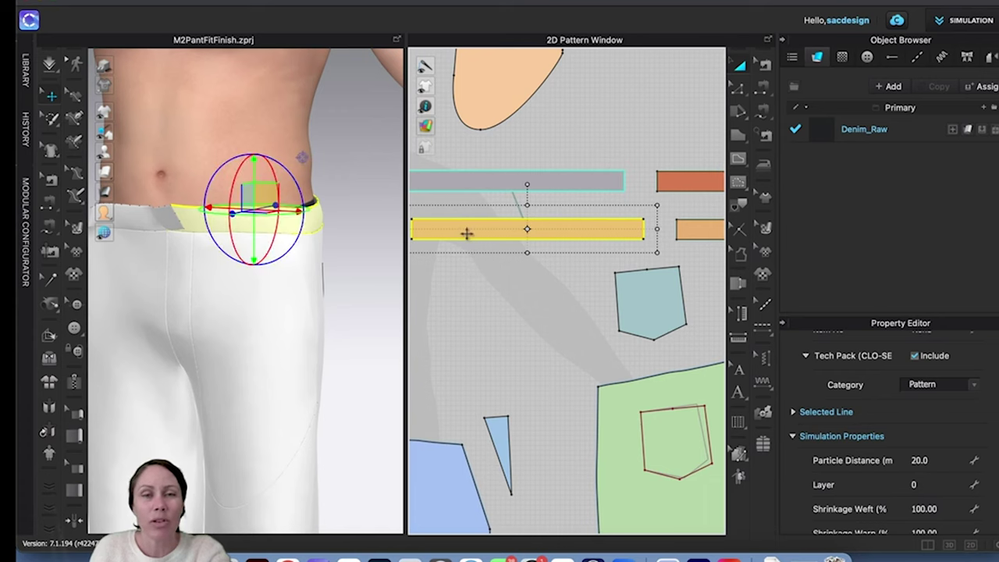
right_click(466, 234)
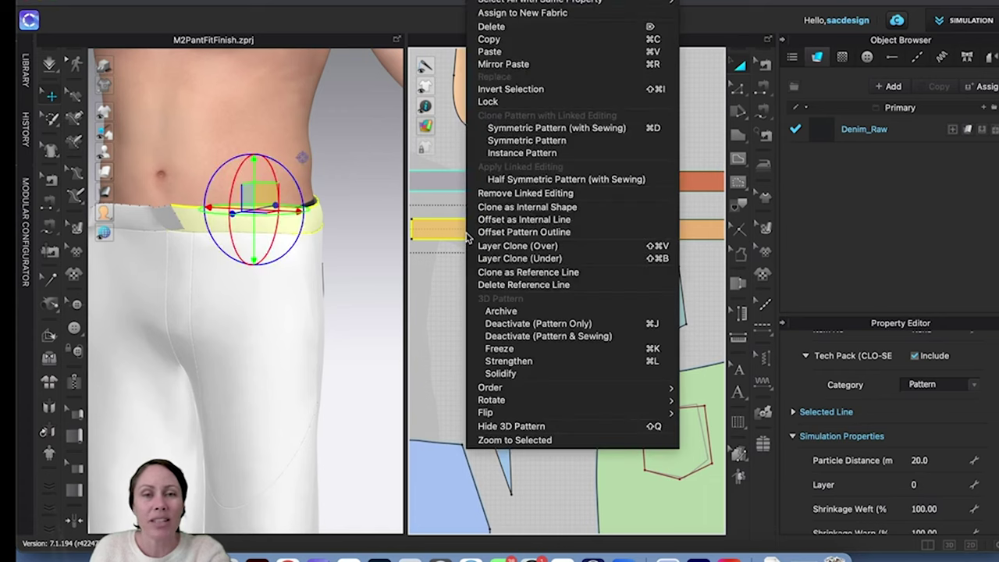
left_click(491, 39)
right_click(463, 236)
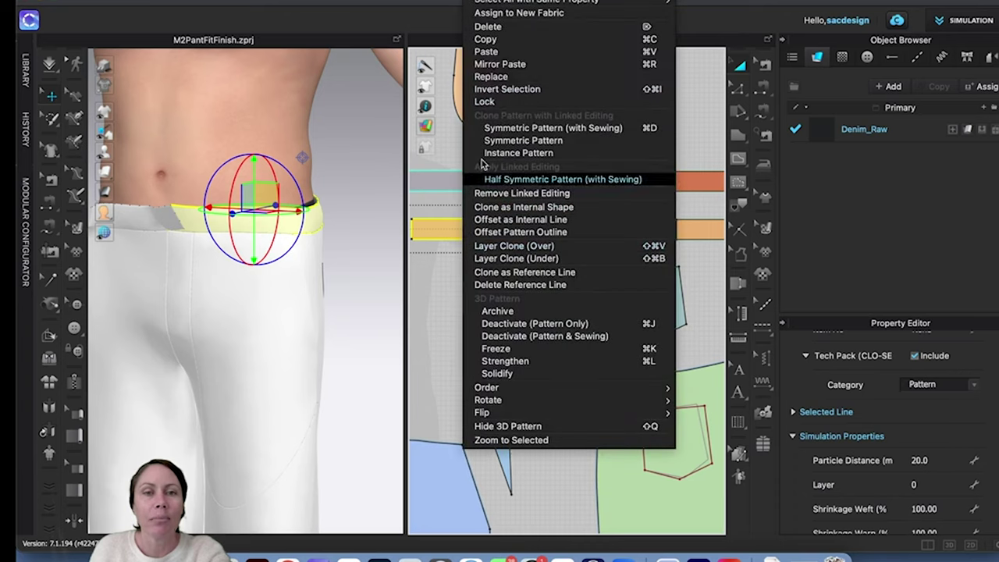
left_click(480, 49)
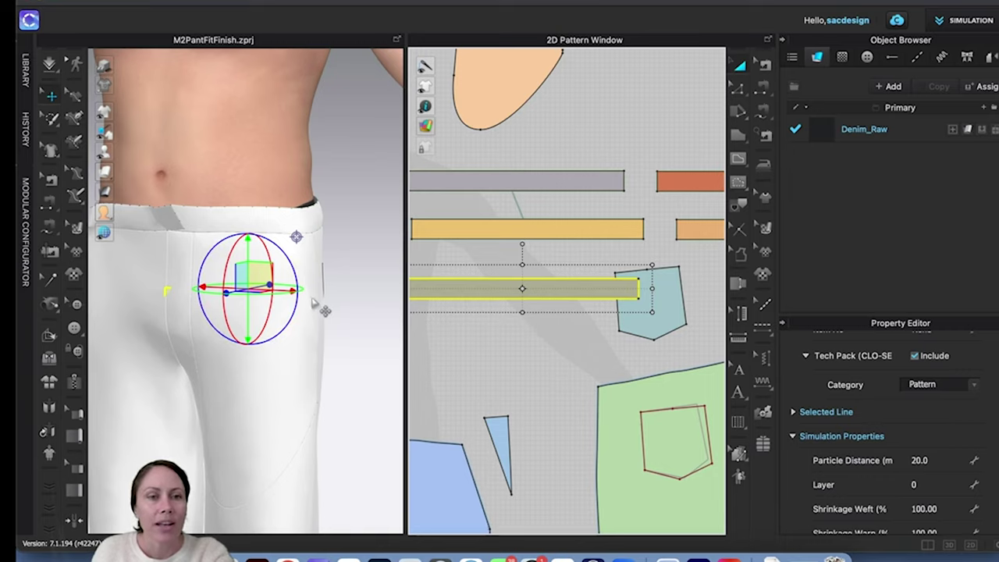
scroll(485, 334, "down", 2)
scroll(538, 338, "up", 5)
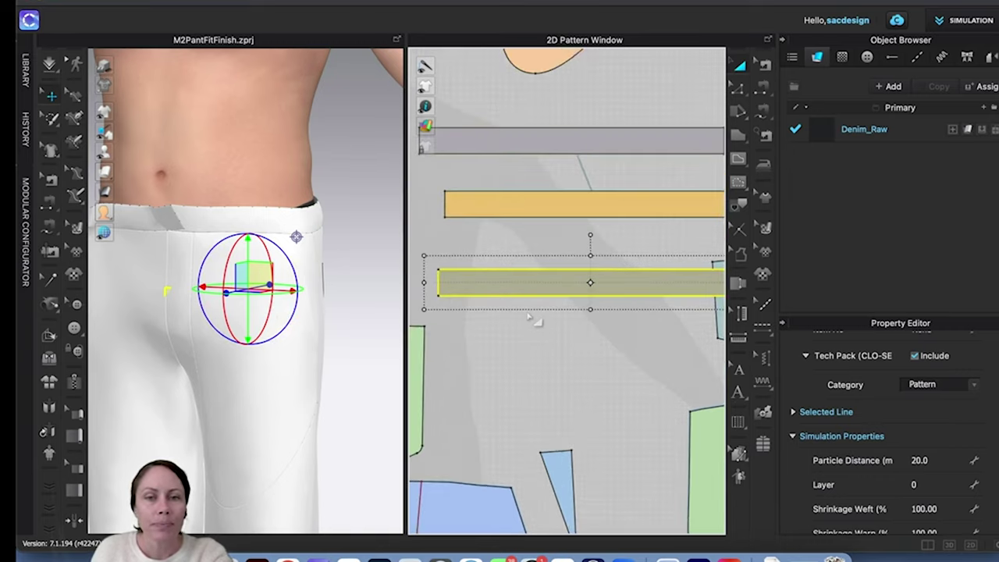
left_click(546, 352)
left_click(519, 287)
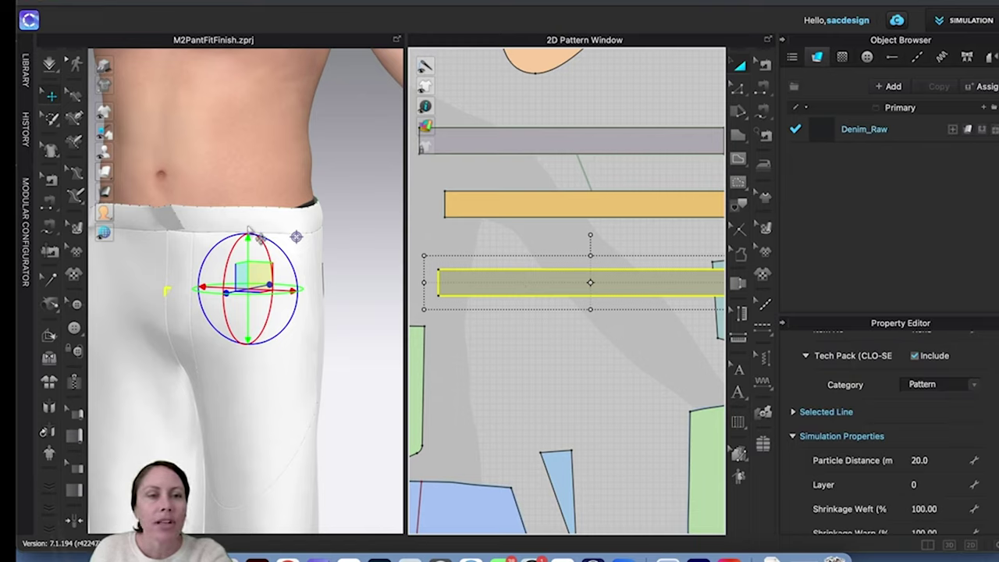
Step: Add a point on the original front waistband's lower edge about 4.4 in from its left end, with a 90° X-Axis perpendicular internal line across the band
left_click(511, 206)
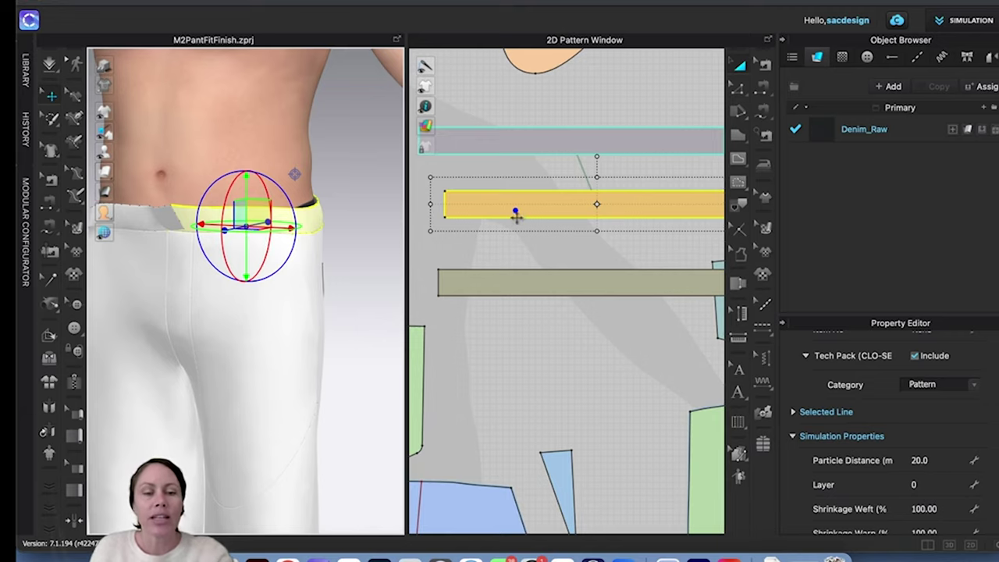
scroll(514, 214, "up", 2)
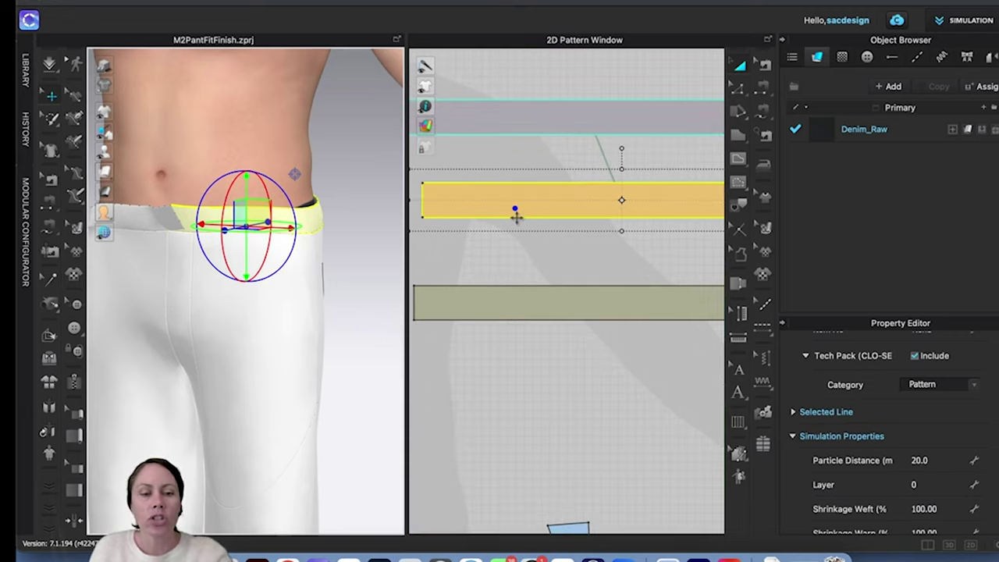
key("x")
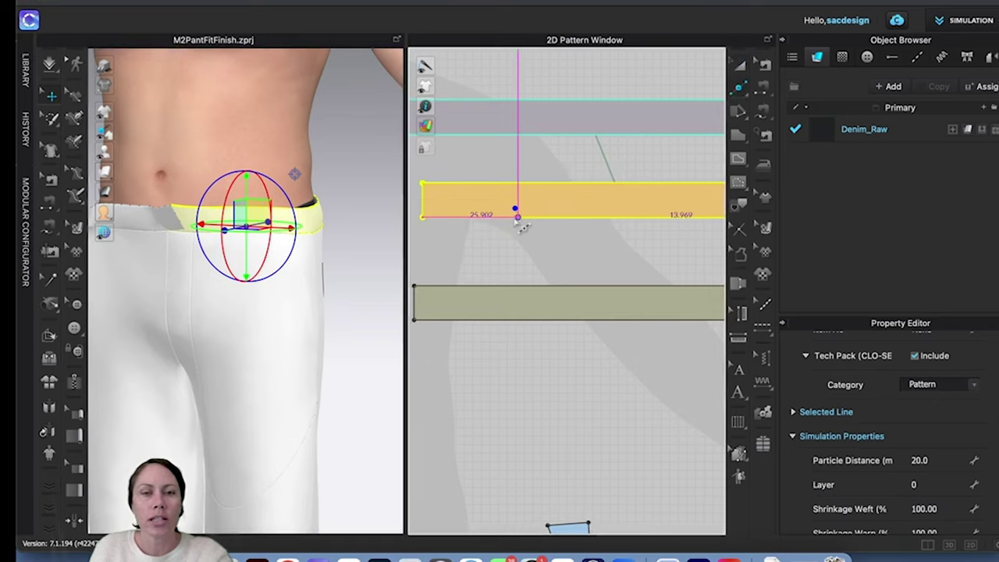
left_click(517, 216)
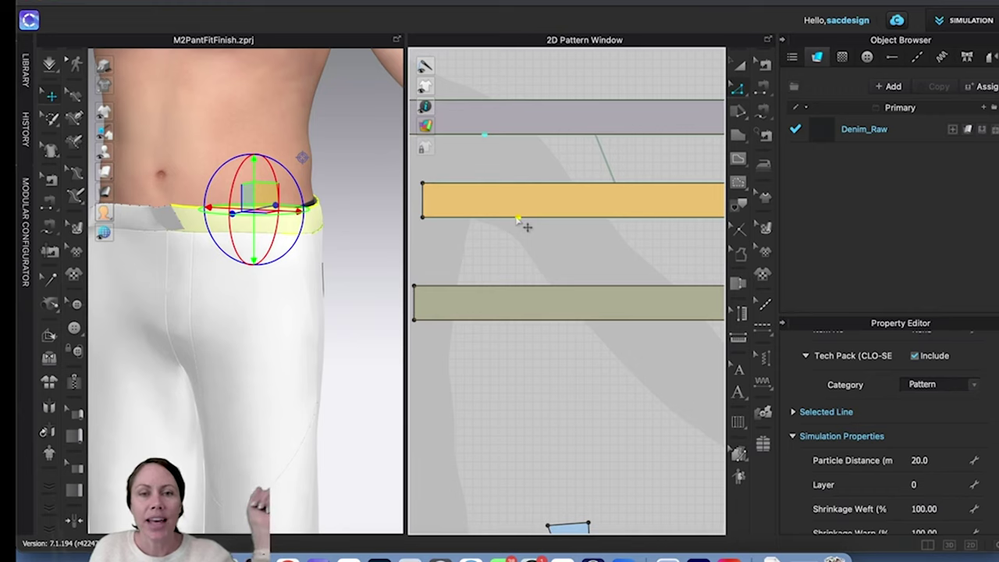
right_click(517, 219)
mouse_move(578, 303)
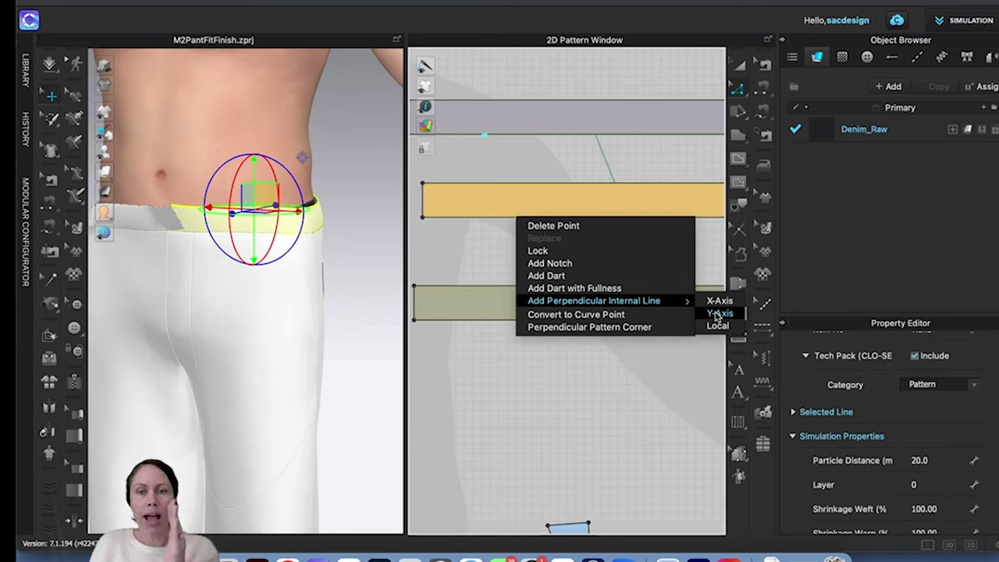
left_click(717, 301)
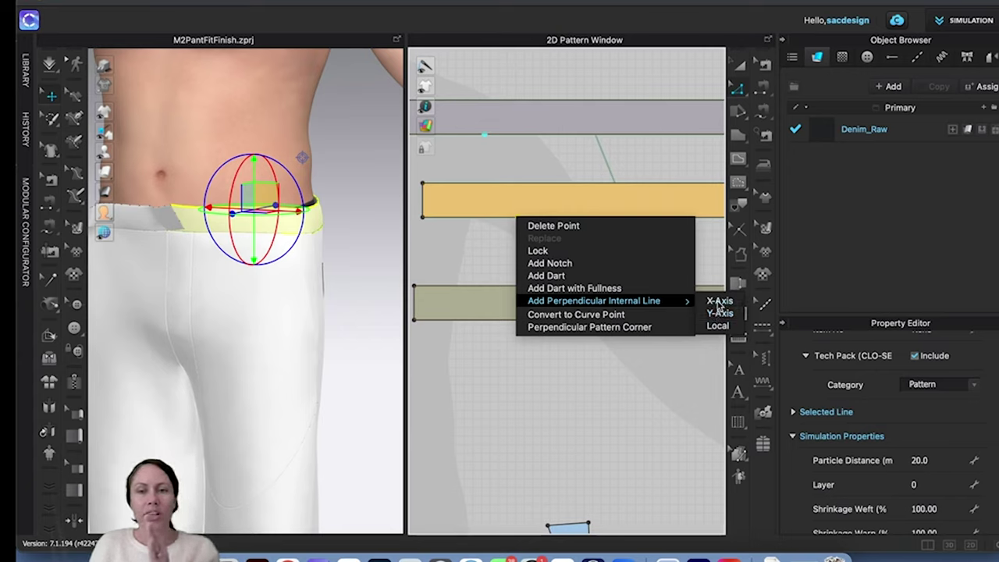
left_click_drag(516, 172, 341, 173)
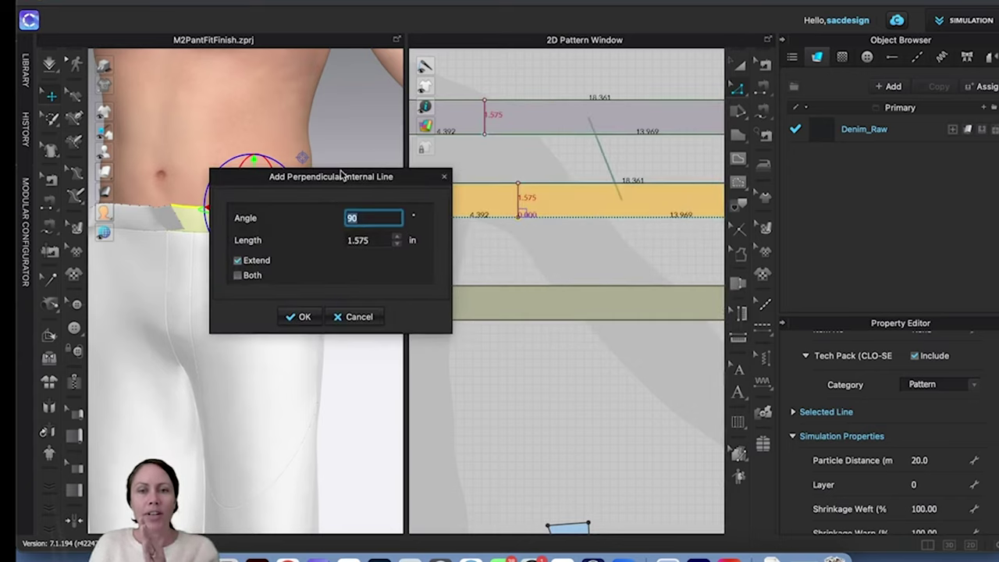
left_click(300, 319)
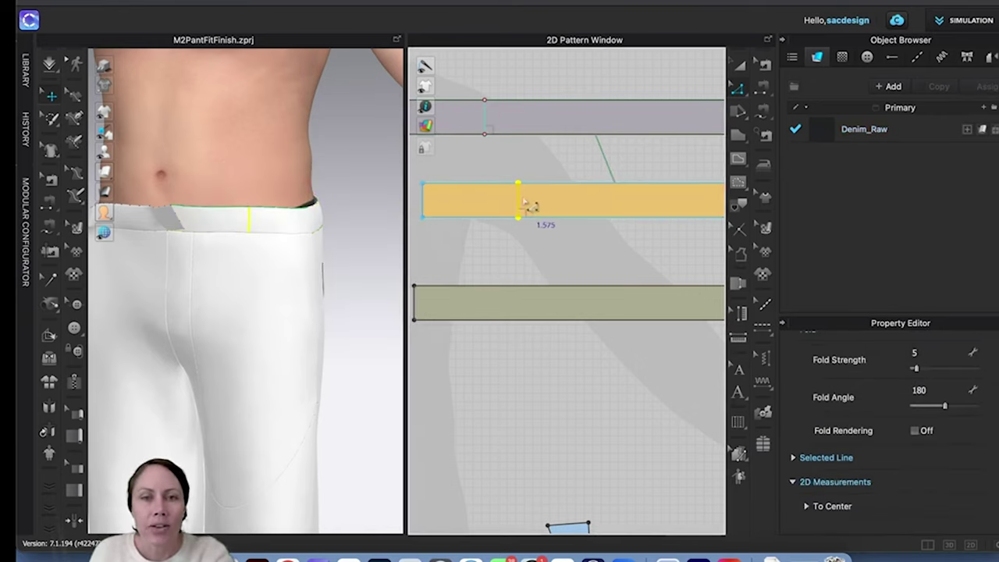
Step: Offset the waistband's vertical internal line by 0.25 in as one internal line extended to the pattern outline
scroll(530, 213, "up", 1)
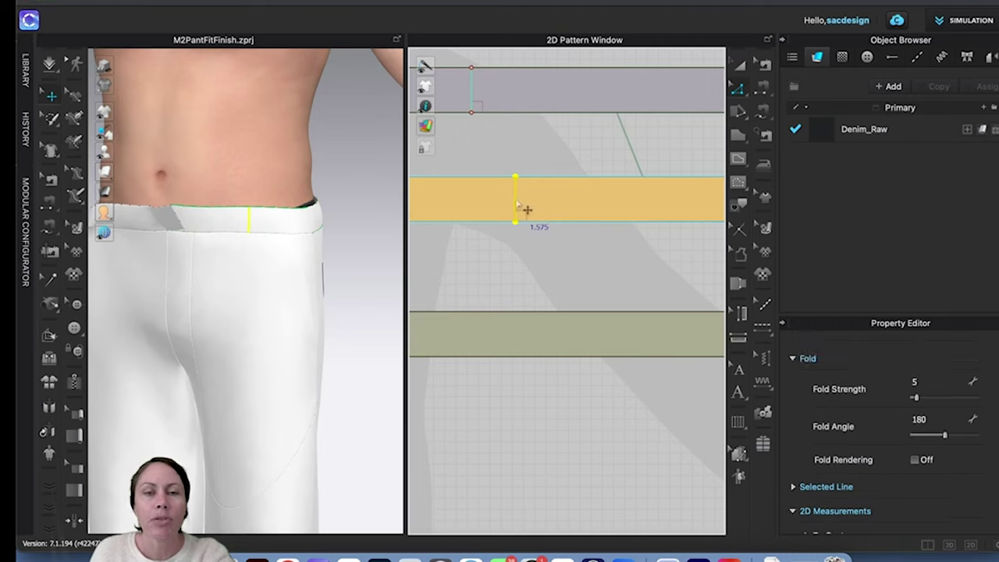
right_click(514, 199)
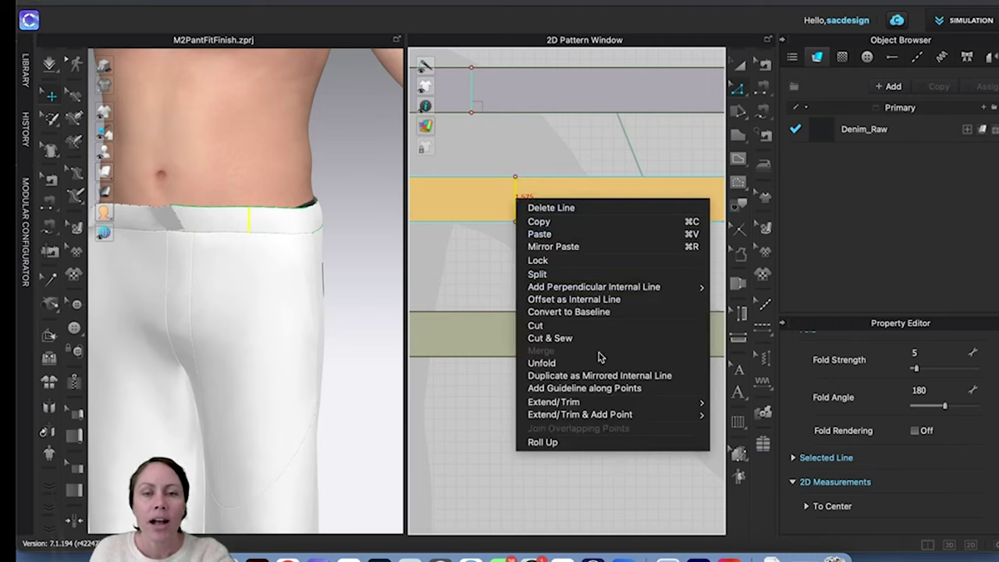
left_click(579, 300)
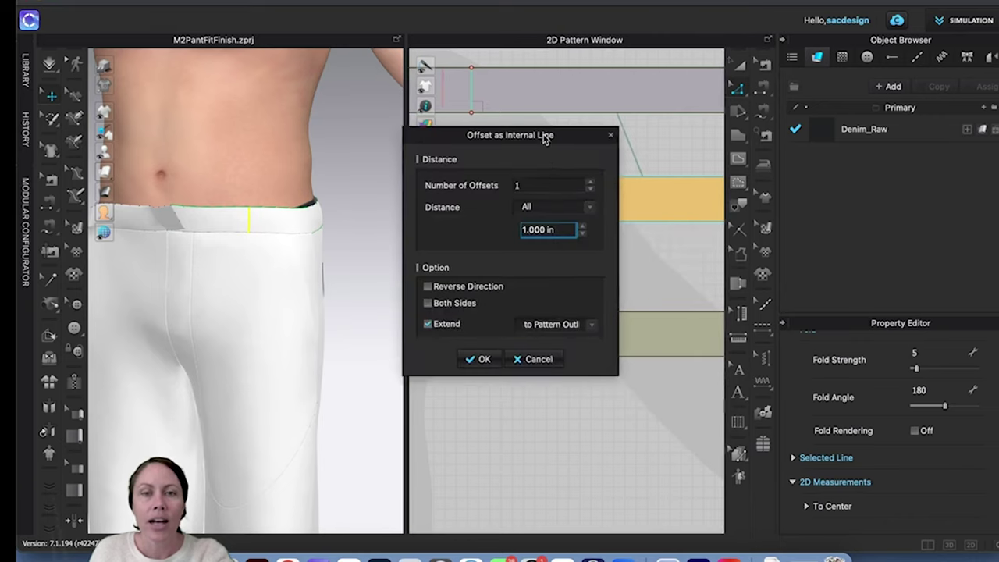
left_click_drag(542, 138, 630, 318)
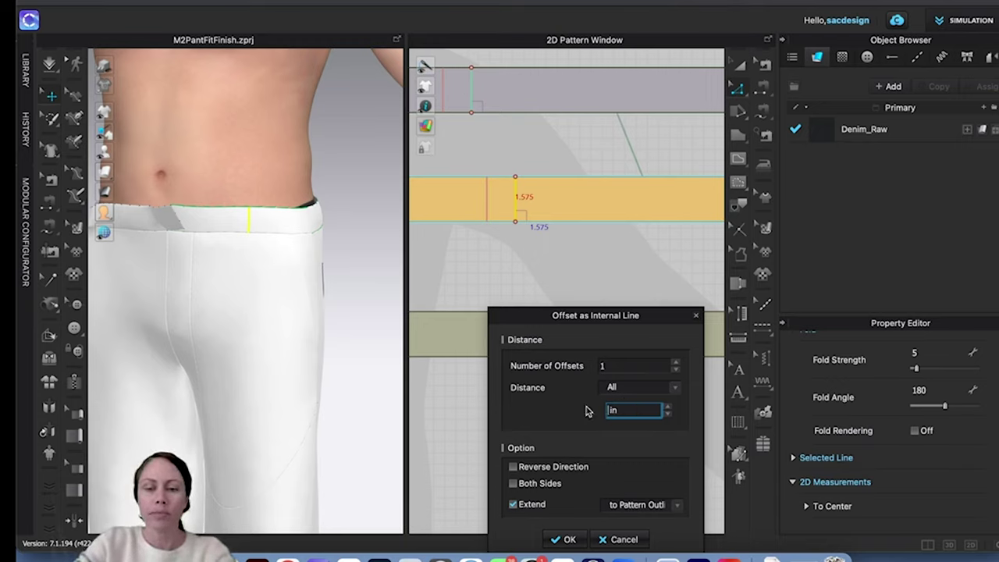
type(".25")
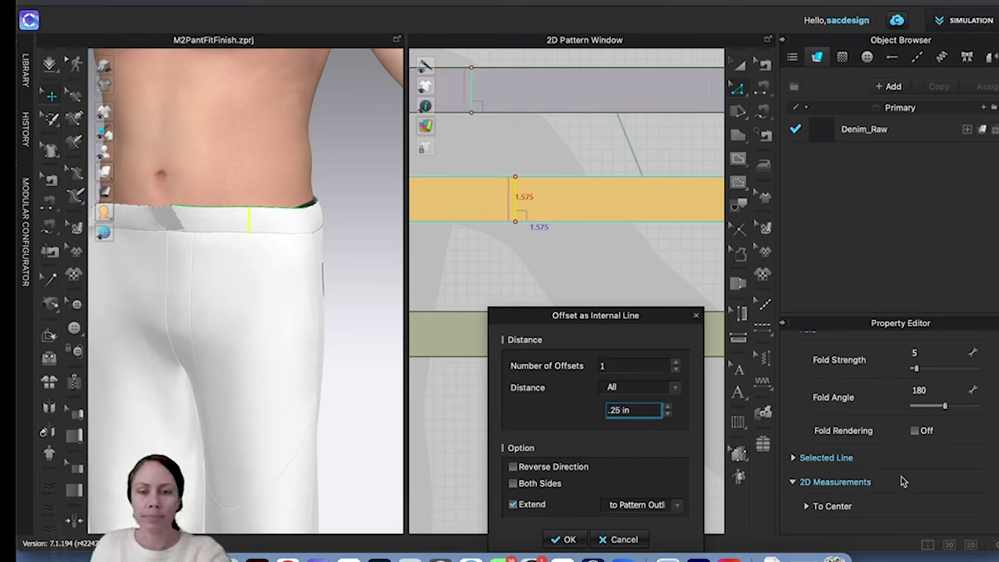
left_click_drag(644, 320, 665, 202)
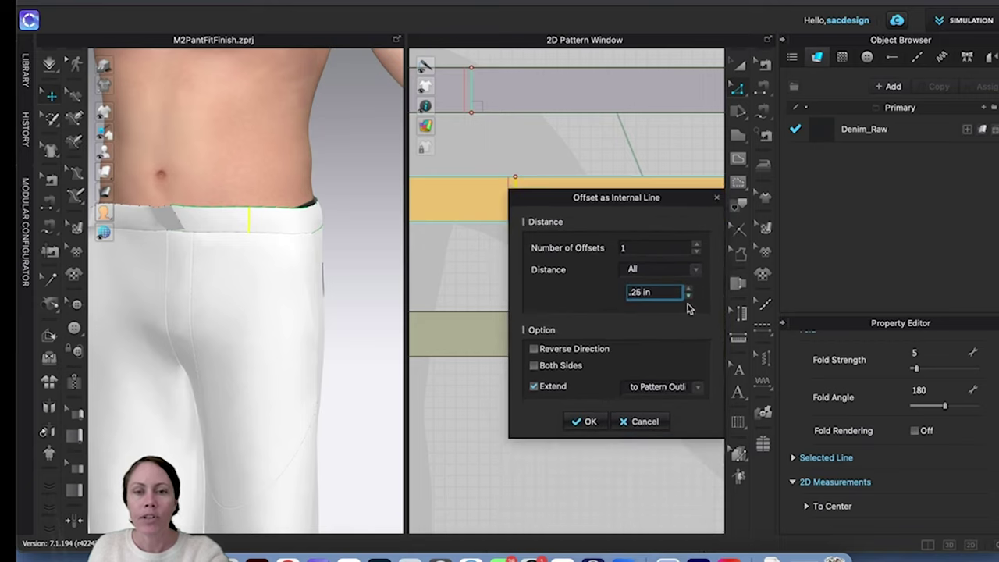
left_click(583, 421)
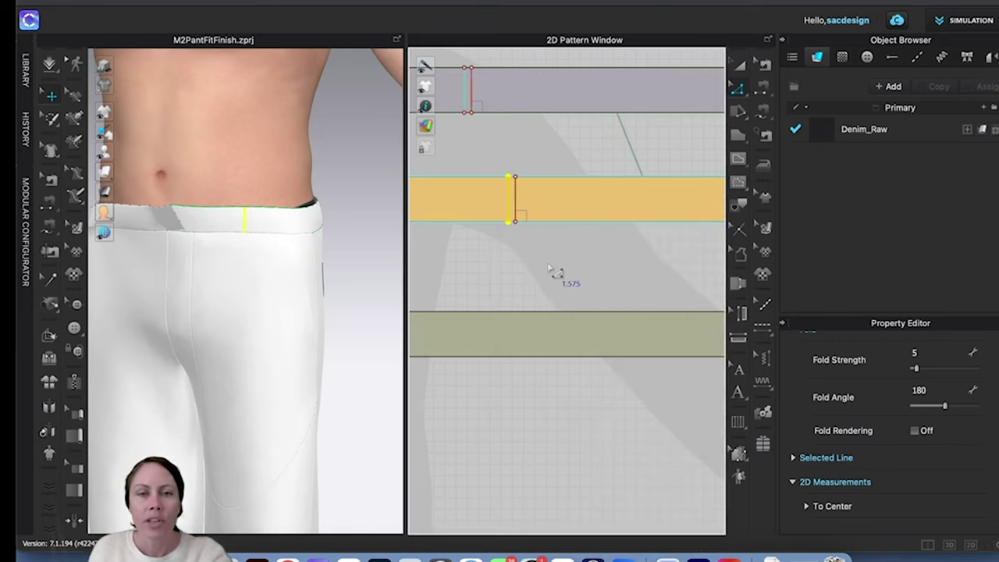
Step: Split the lower edge of the duplicated waistband with a point 0.25 in from its left end
scroll(550, 272, "up", 3)
scroll(550, 271, "down", 4)
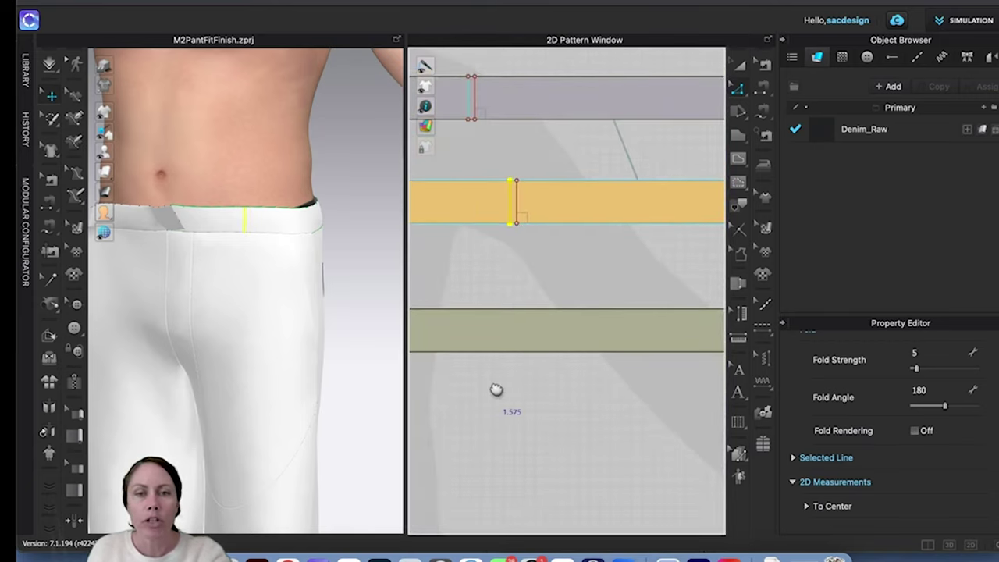
right_click_drag(494, 390, 571, 382)
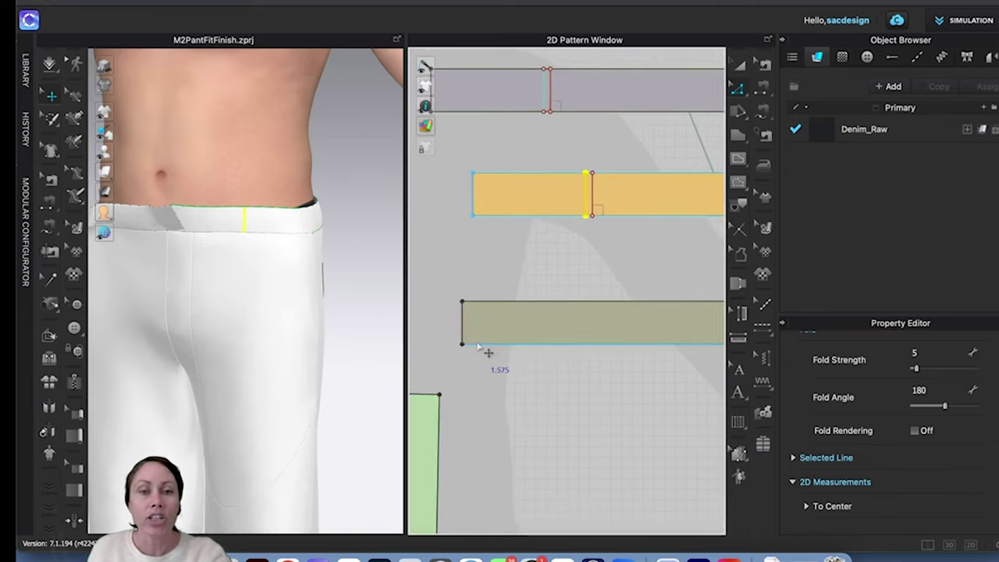
scroll(484, 351, "up", 2)
key("x")
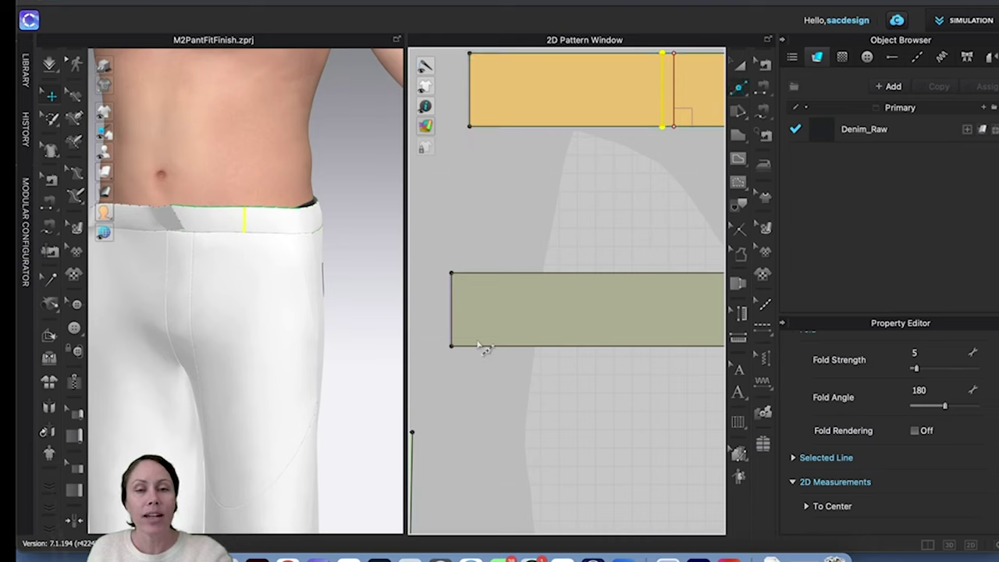
left_click(468, 346)
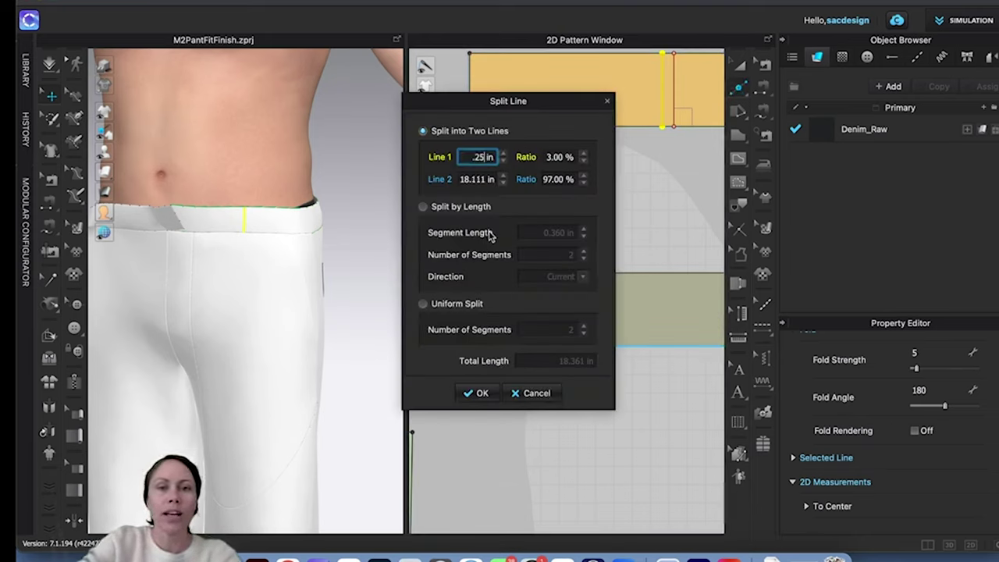
left_click_drag(572, 105, 541, 125)
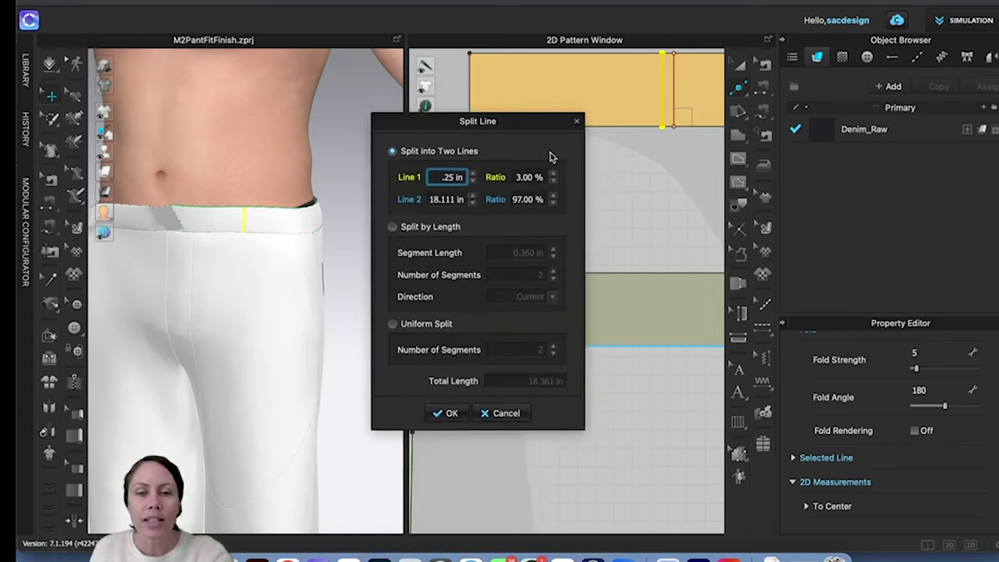
left_click(443, 414)
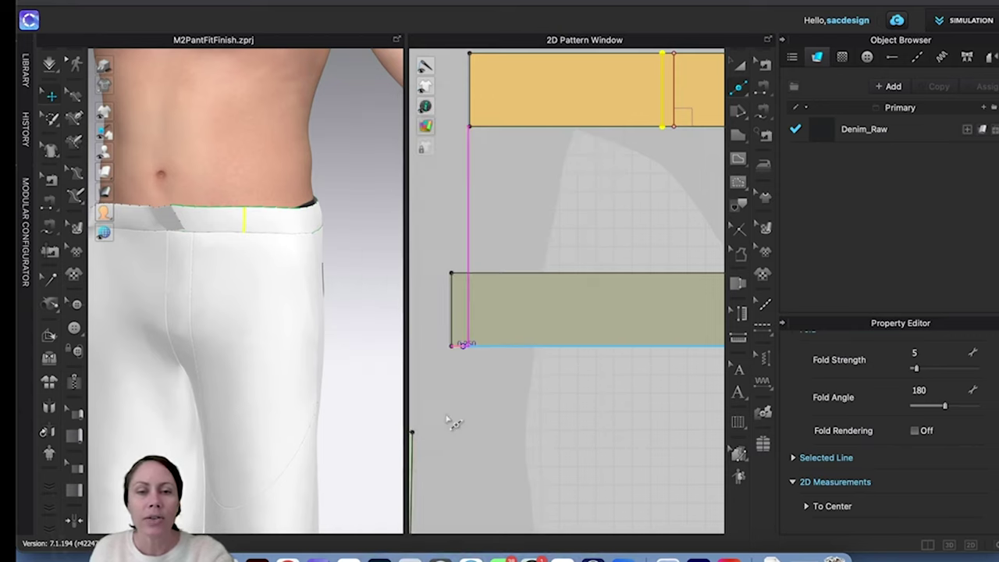
Step: Add an X-Axis perpendicular internal line at 90°, extended across the duplicated waistband, from the new lower-edge point
right_click(463, 347)
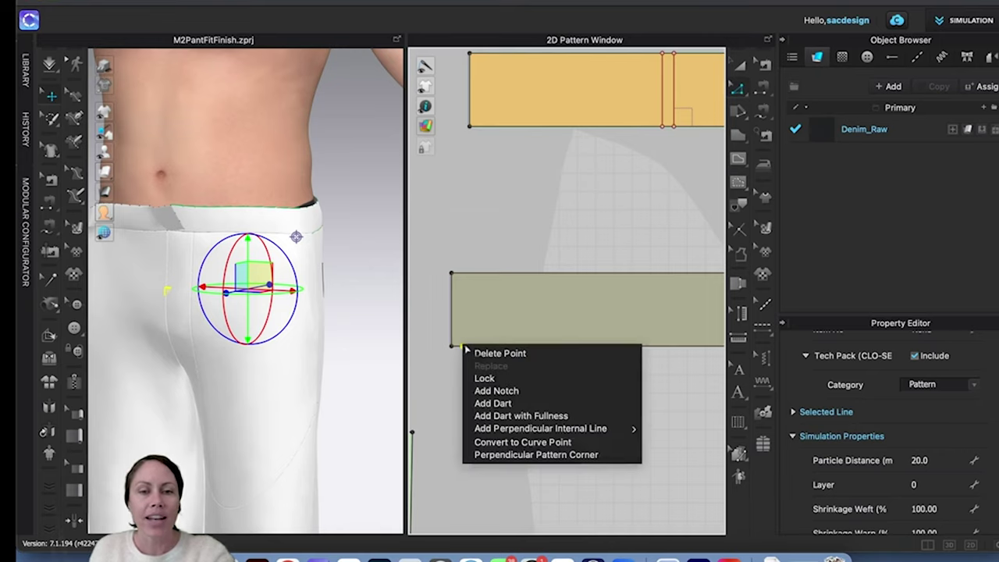
mouse_move(525, 428)
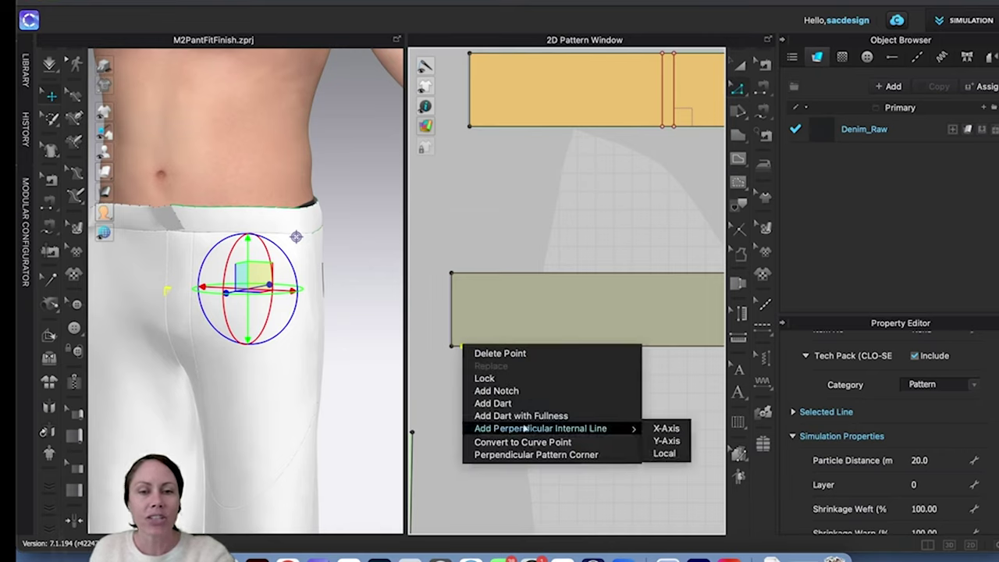
left_click(666, 429)
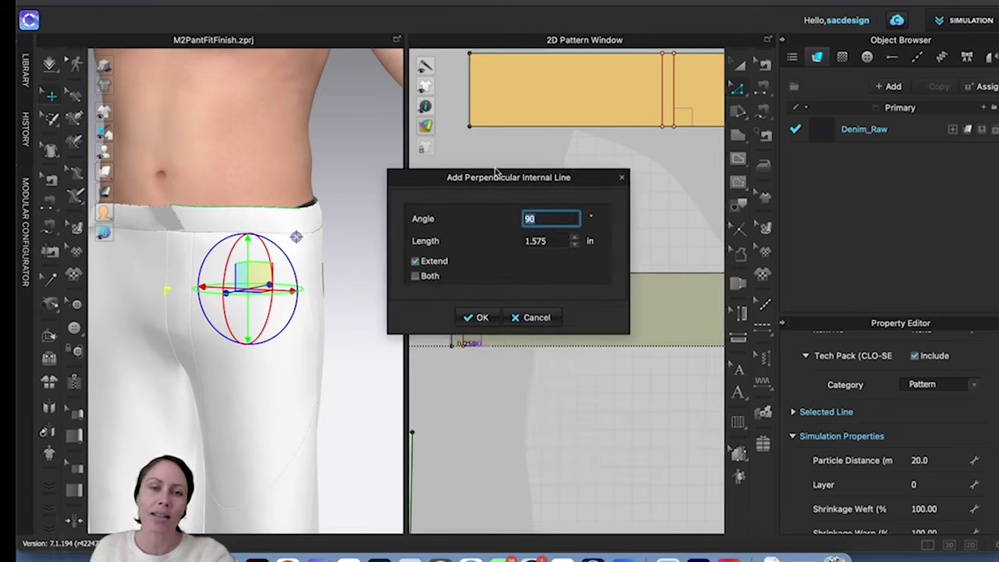
left_click_drag(439, 179, 461, 384)
left_click(504, 523)
Step: Cut the duplicated waistband along its vertical internal line to separate the narrow 0.25 in strip
left_click(464, 298)
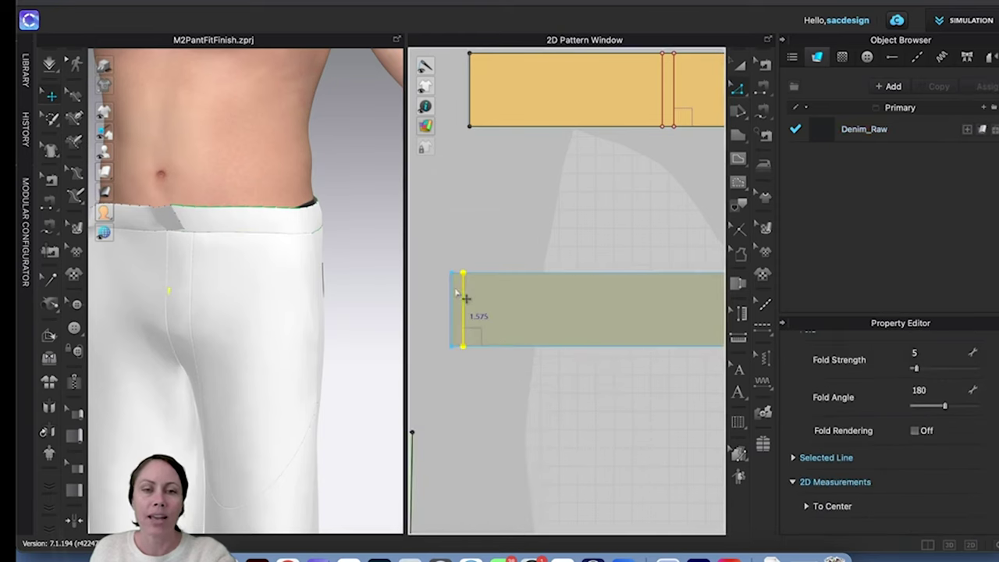
right_click(465, 298)
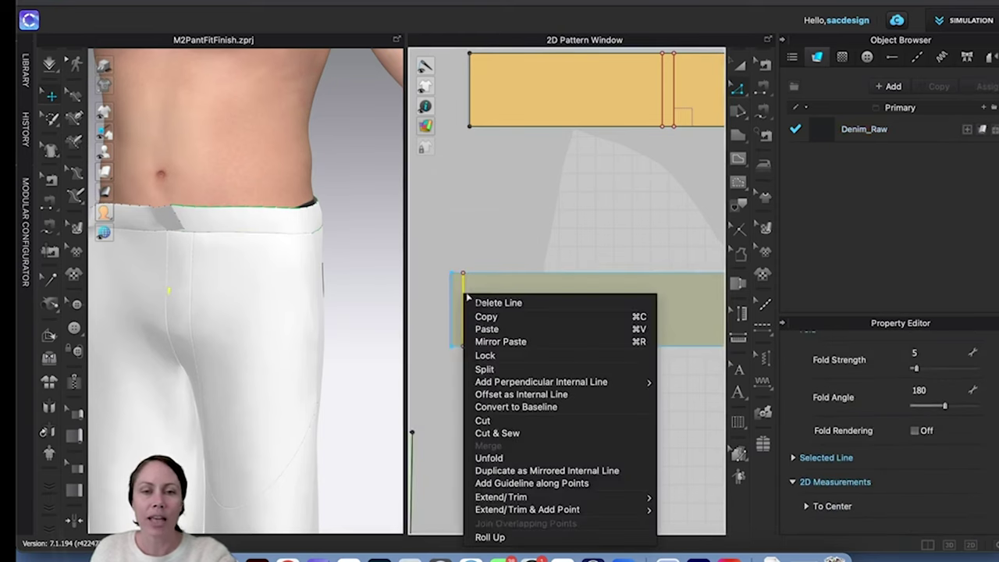
left_click(518, 422)
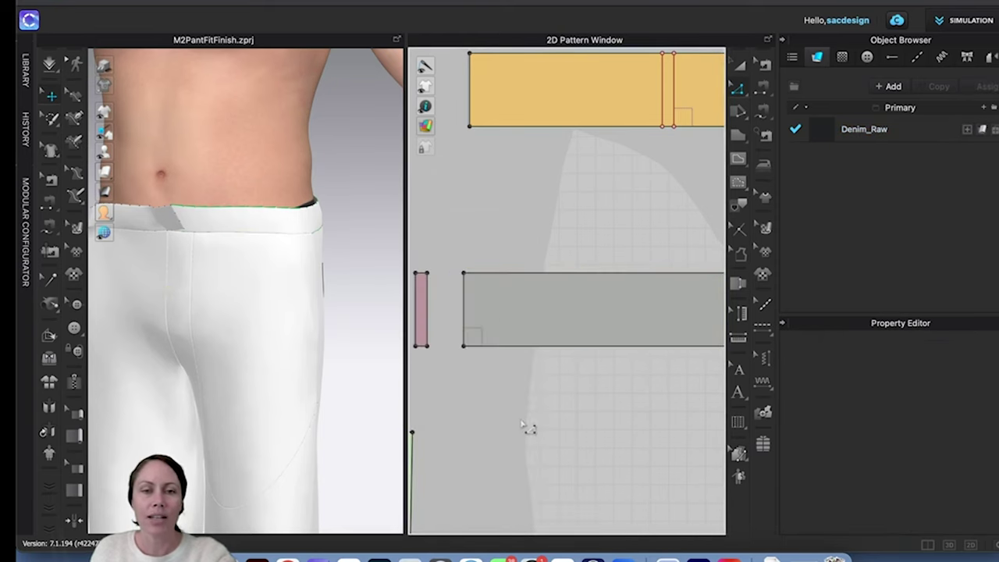
Step: Delete the leftover piece of the duplicated waistband and paste four copies of the narrow belt loop in a row beside the original
left_click(503, 330)
key("Delete")
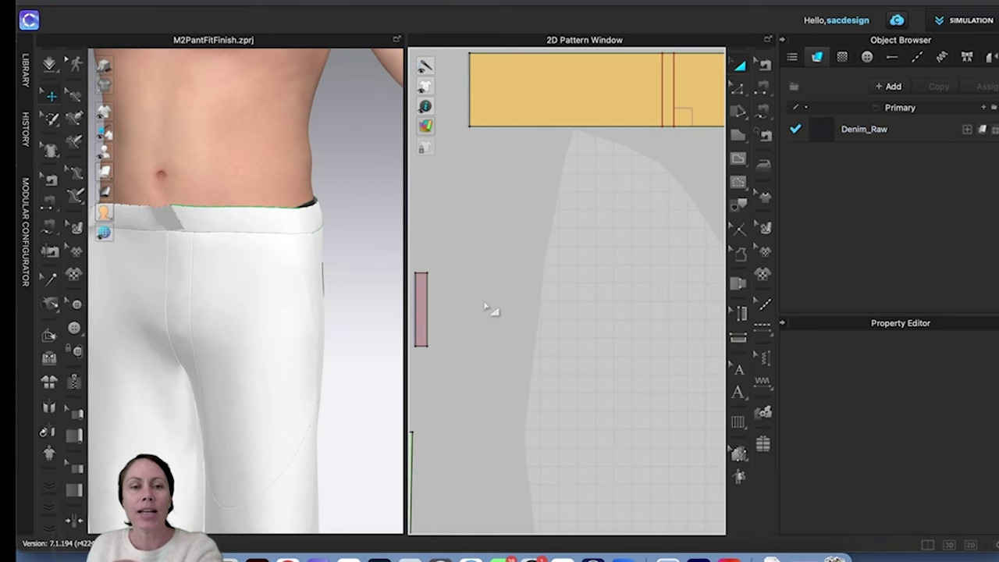
left_click(420, 300)
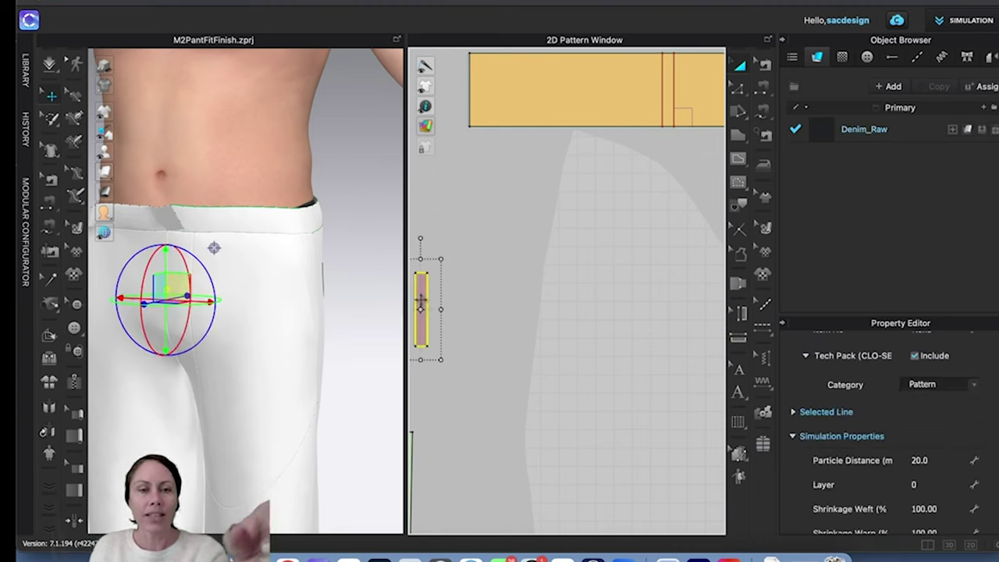
key("super+v")
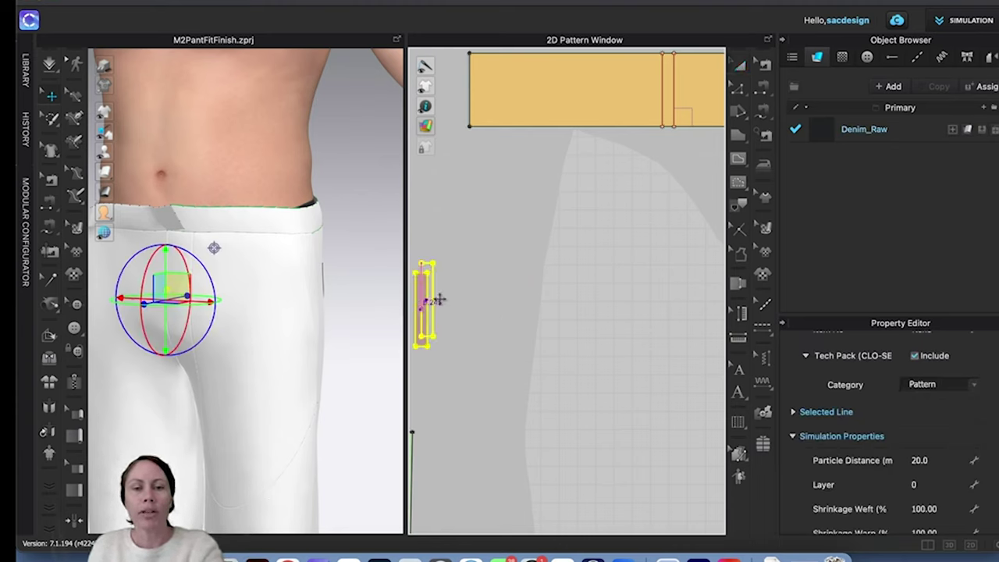
left_click(468, 310)
left_click_drag(467, 310, 516, 311)
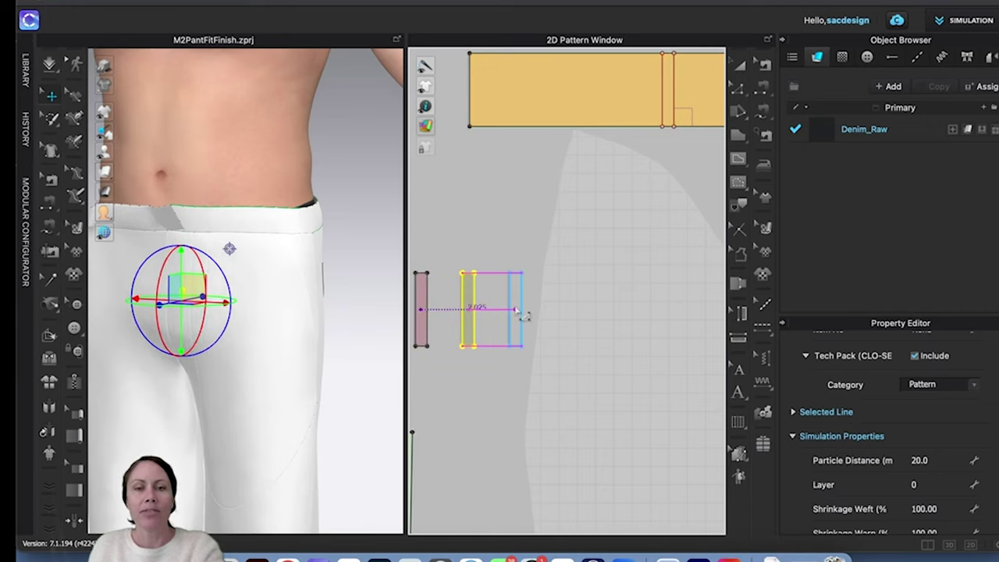
left_click(515, 311)
key("super+v")
left_click(550, 312)
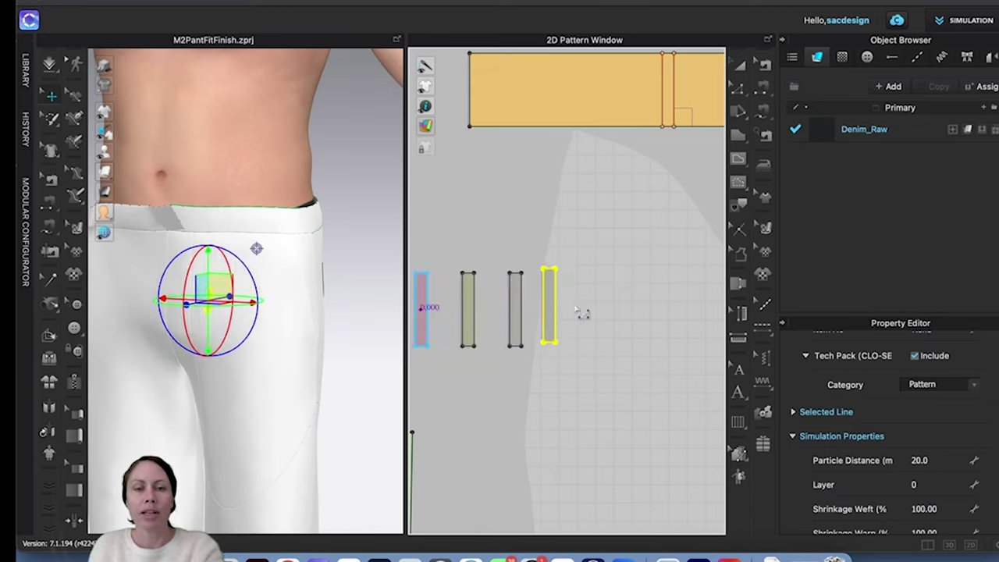
key("ctrl+v")
left_click(612, 328)
left_click(610, 386)
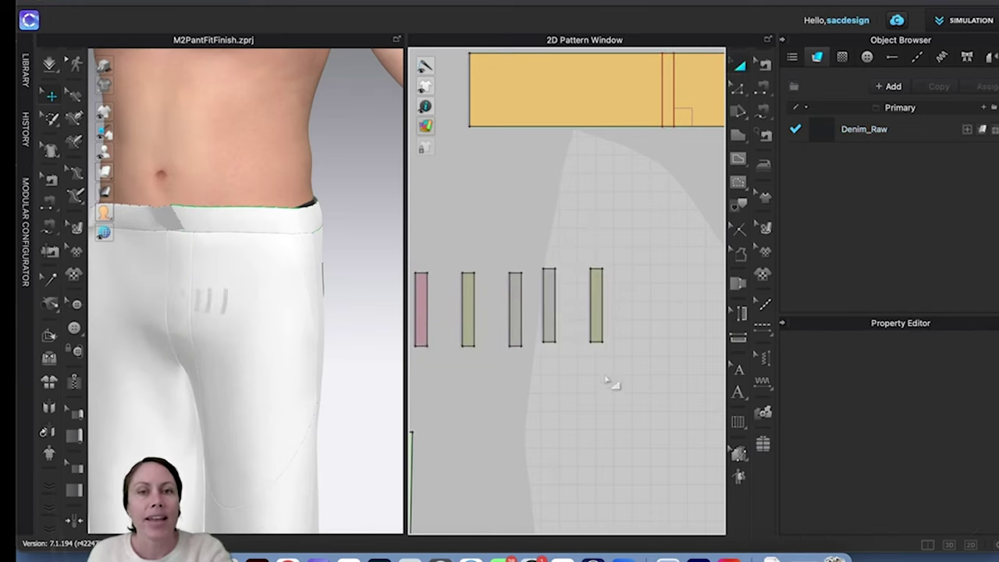
scroll(596, 349, "down", 2)
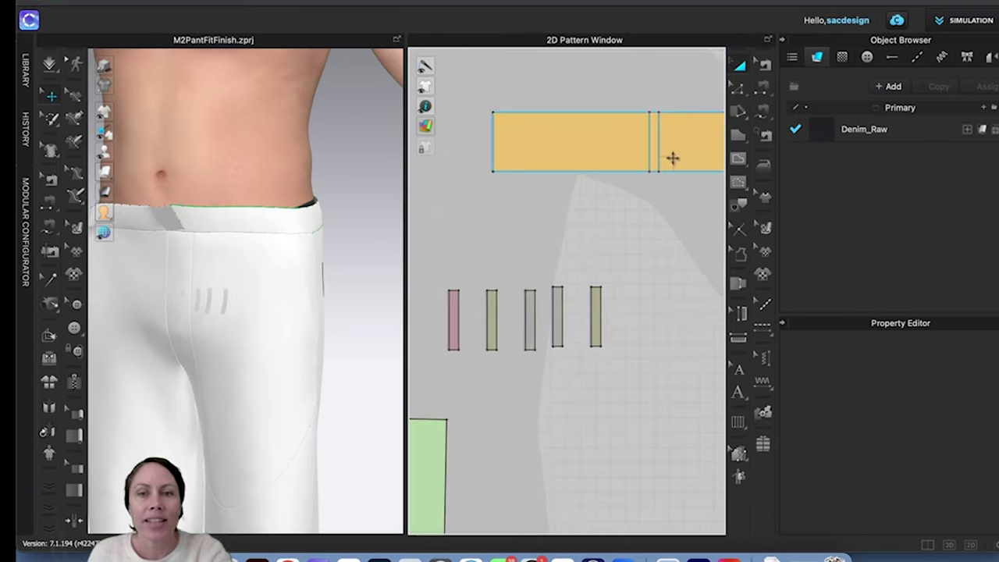
middle_click_drag(682, 195, 628, 219)
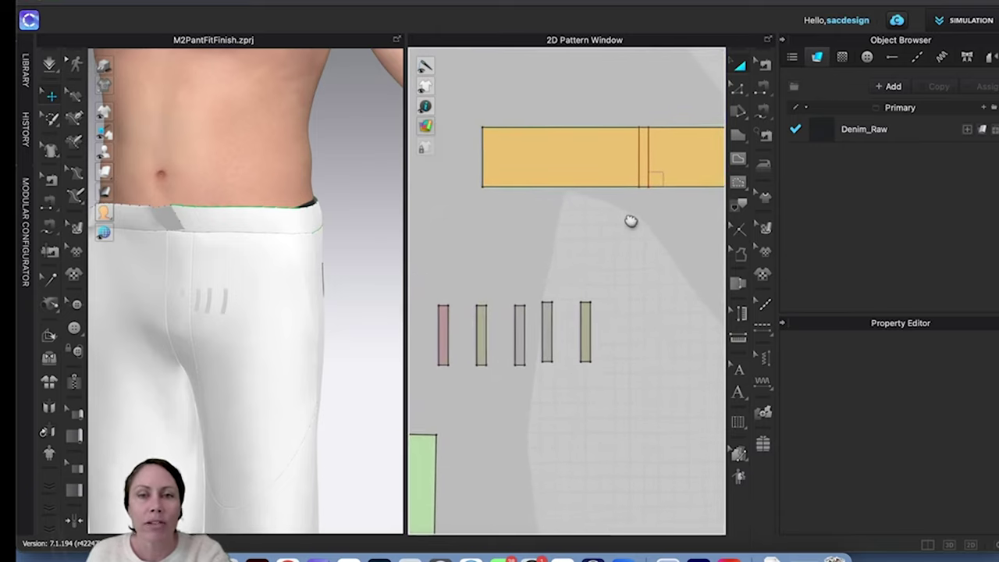
left_click(764, 92)
scroll(442, 324, "up", 2)
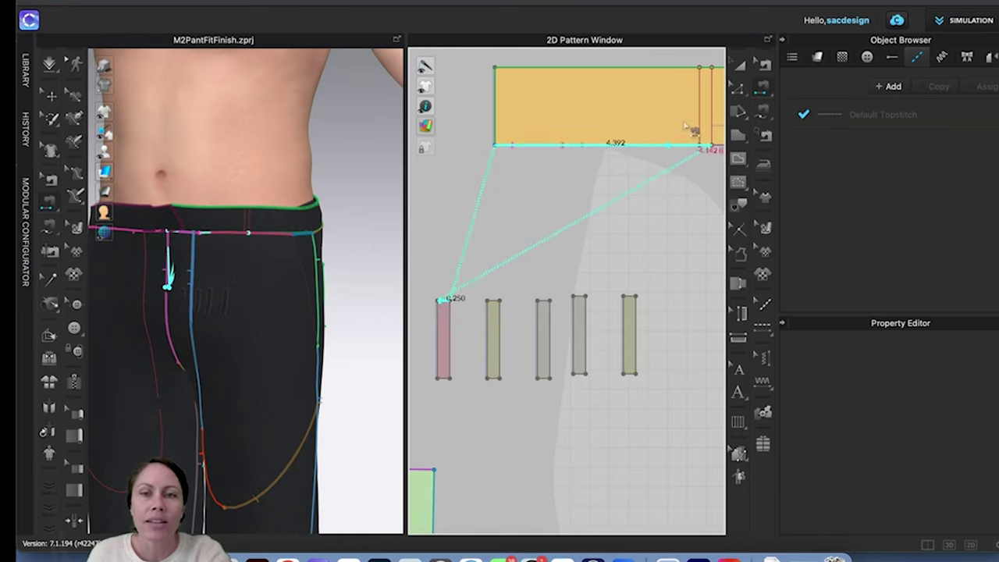
scroll(682, 129, "up", 2)
middle_click_drag(669, 143, 582, 261)
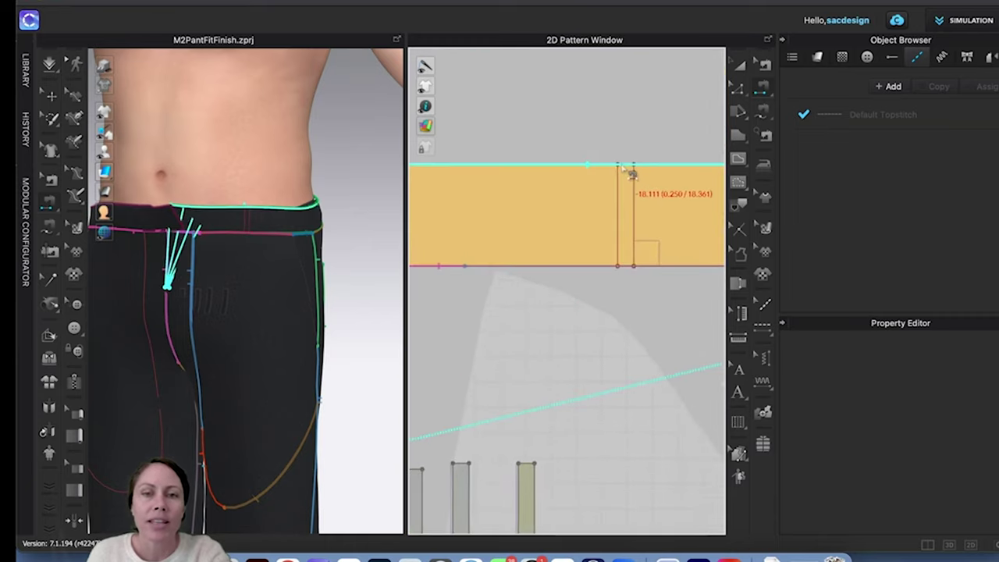
left_click(629, 174)
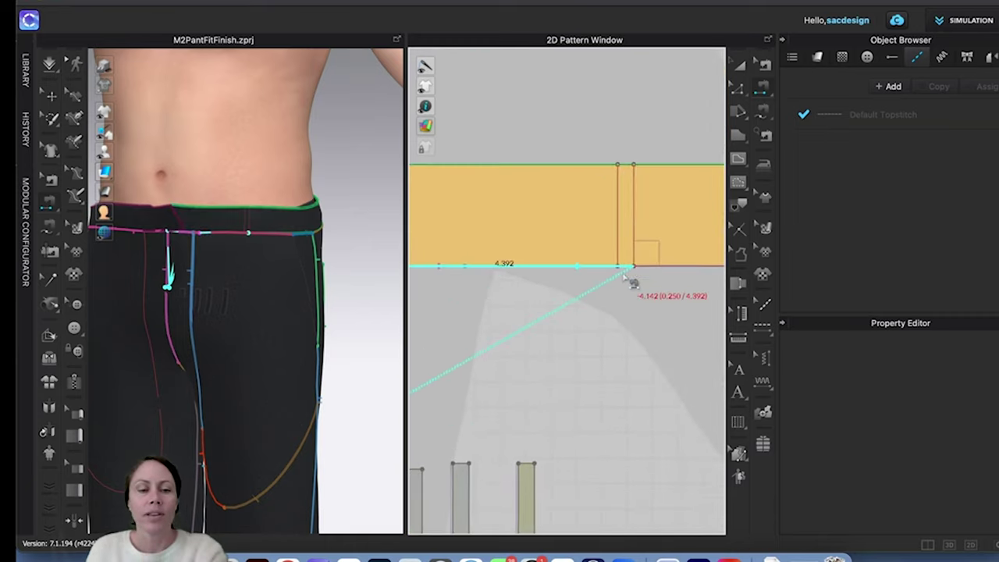
key("a")
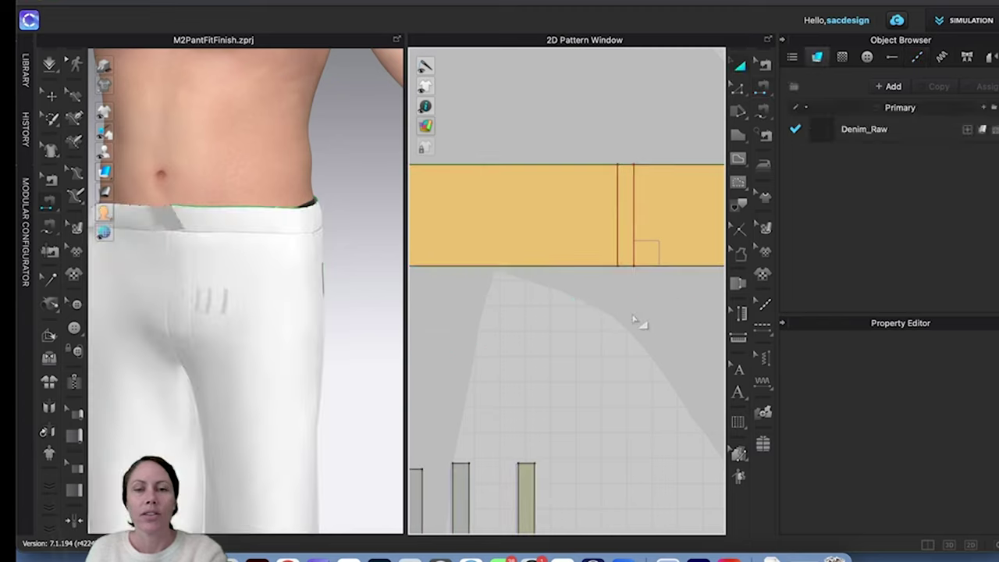
left_click(624, 217)
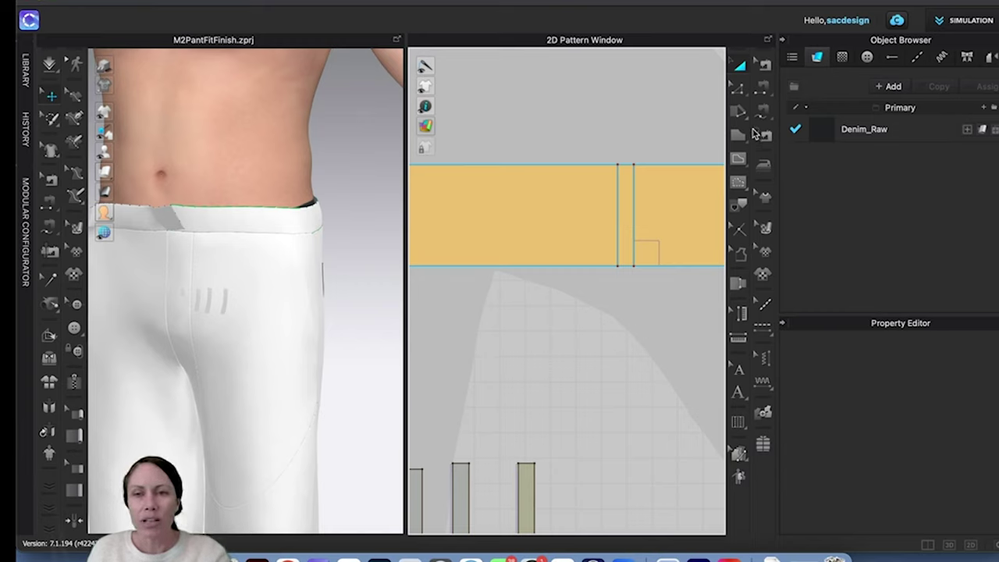
Step: Free-sew the waistband's upper edge between the two vertical internal lines to the top edge of the last belt loop in the row
left_click(763, 114)
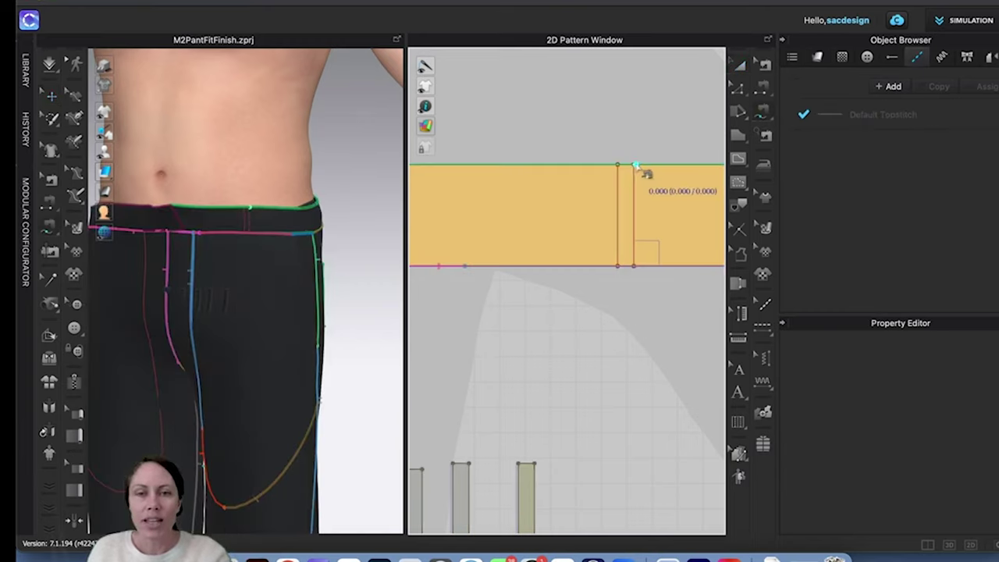
left_click(635, 165)
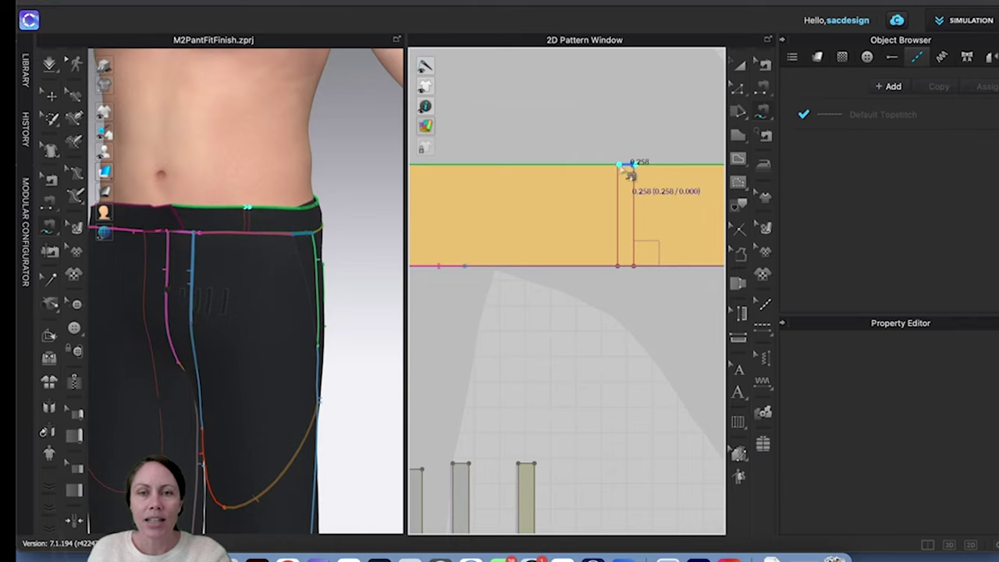
scroll(601, 330, "down", 5)
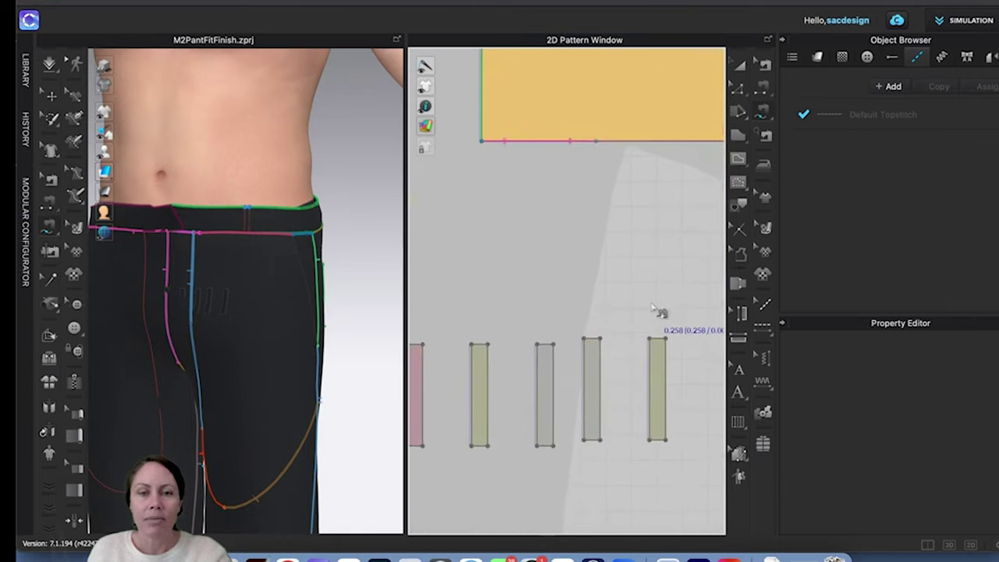
middle_click_drag(657, 314, 601, 310)
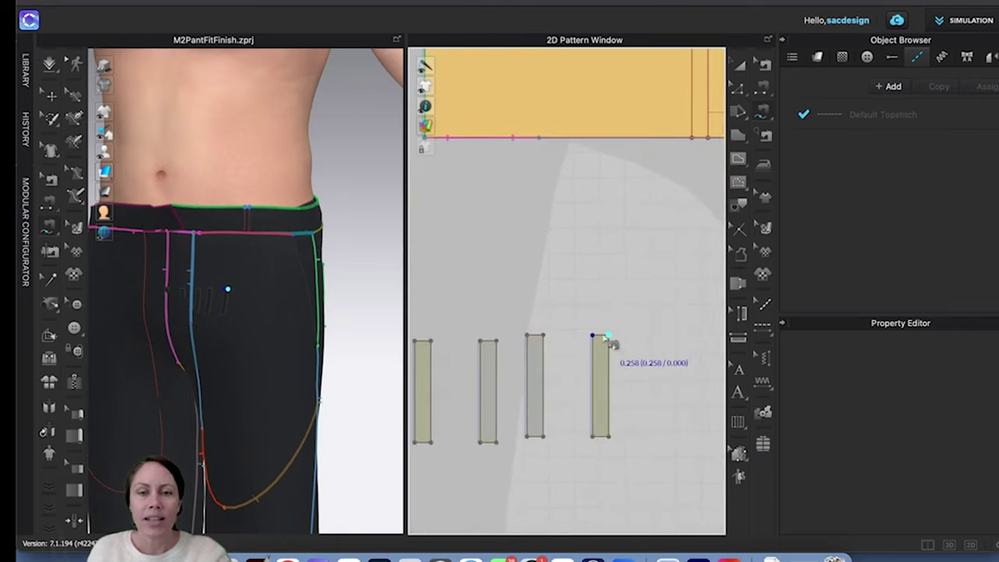
left_click(607, 337)
left_click(594, 337)
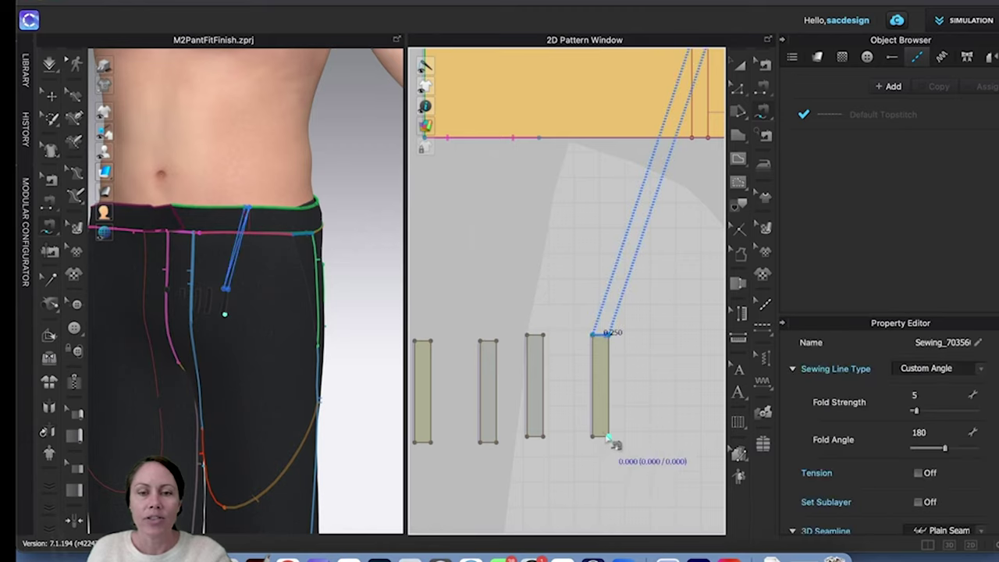
Step: Free-sew that belt loop's bottom edge to the waistband's lower edge between the two vertical internal lines
left_click(609, 438)
scroll(620, 367, "up", 5)
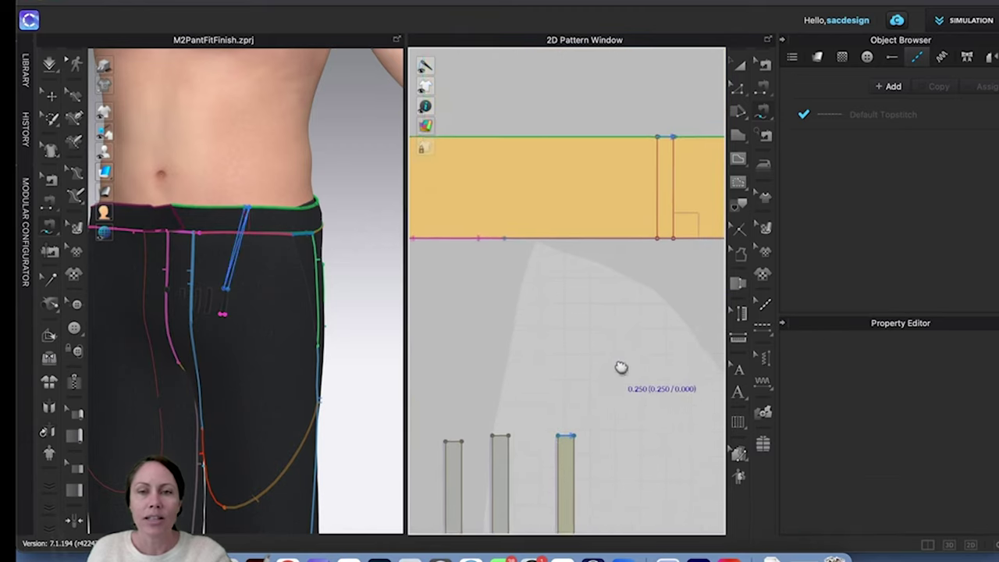
left_click(666, 240)
scroll(643, 334, "down", 2)
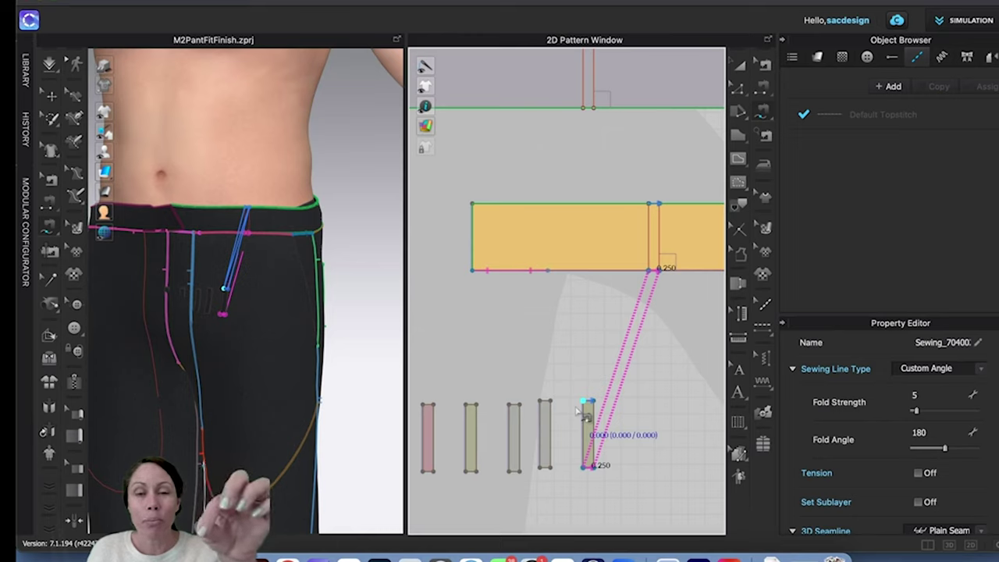
middle_click_drag(539, 361, 552, 365)
Step: Lengthen all five belt loops slightly by moving their top edges upward together
key("a")
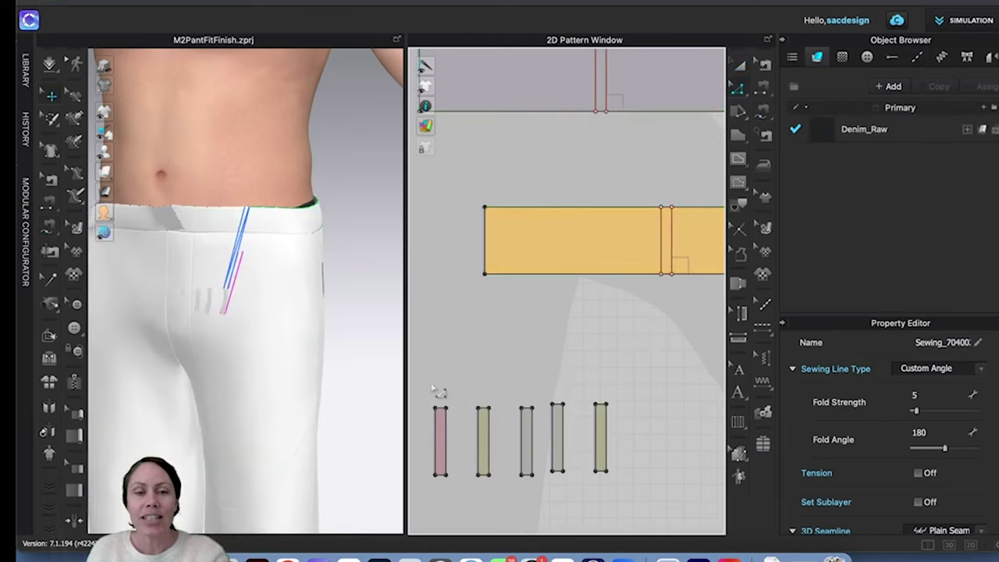
left_click_drag(431, 383, 640, 414)
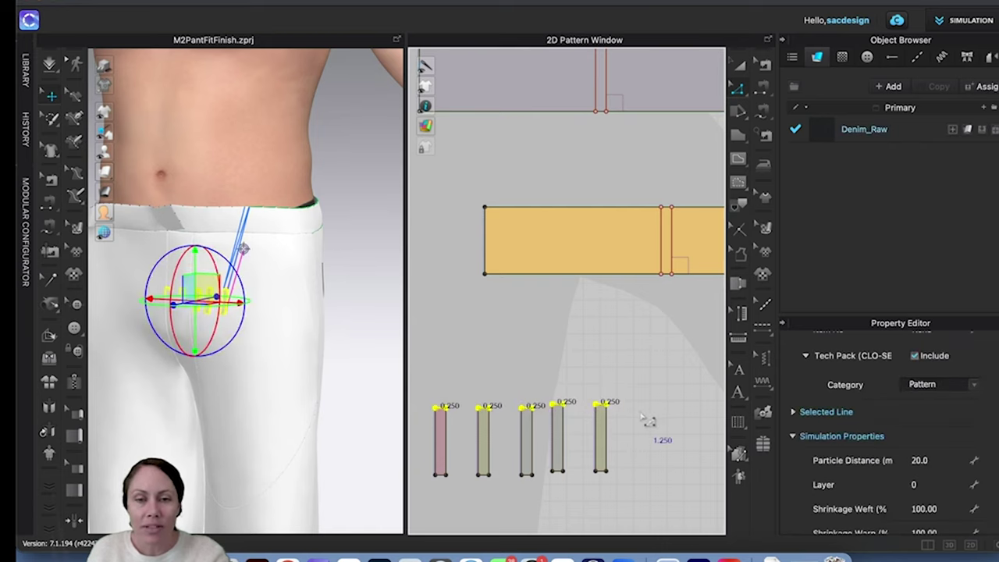
scroll(571, 398, "up", 4)
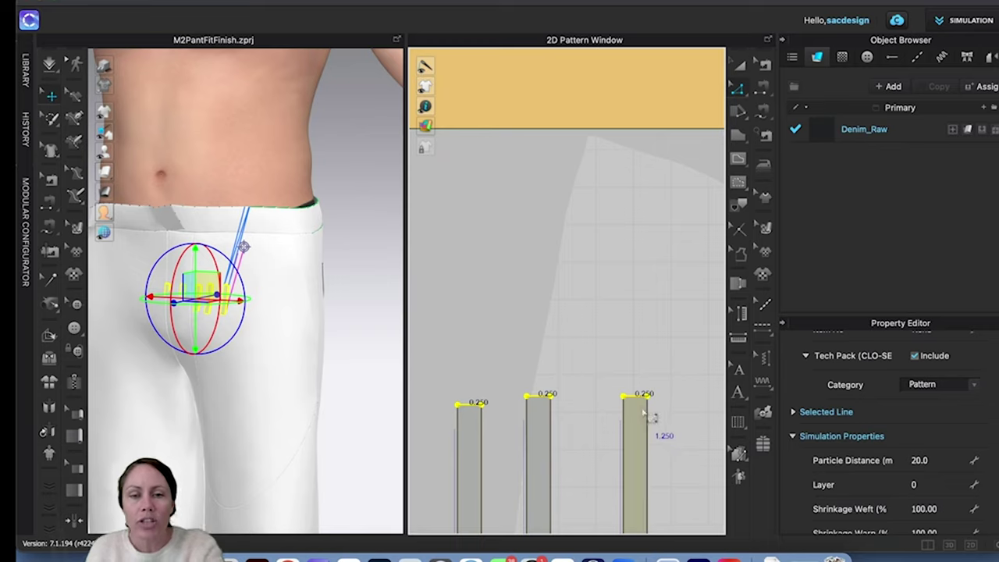
left_click_drag(648, 403, 644, 410)
left_click(645, 328)
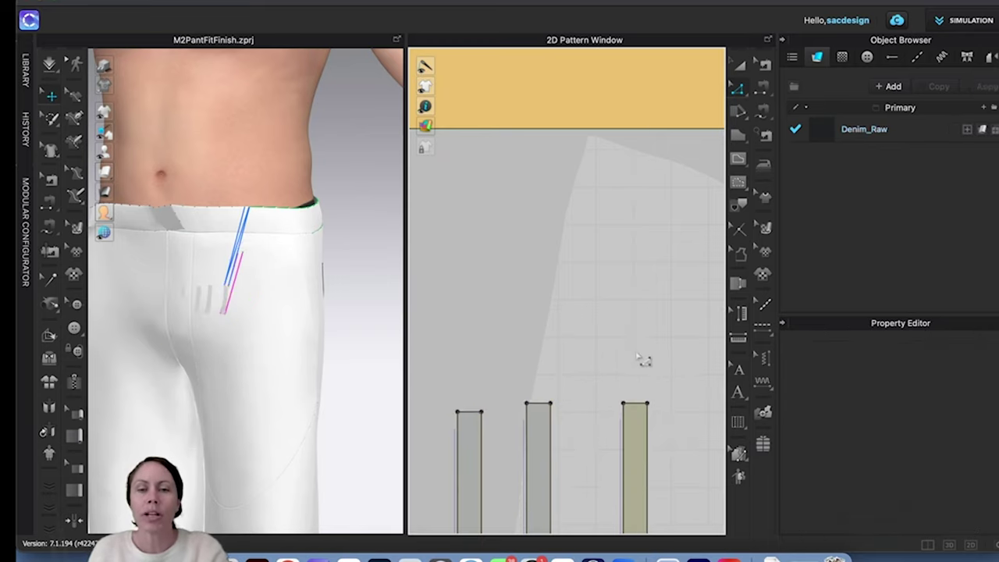
scroll(655, 335, "down", 5)
scroll(670, 316, "right", 3)
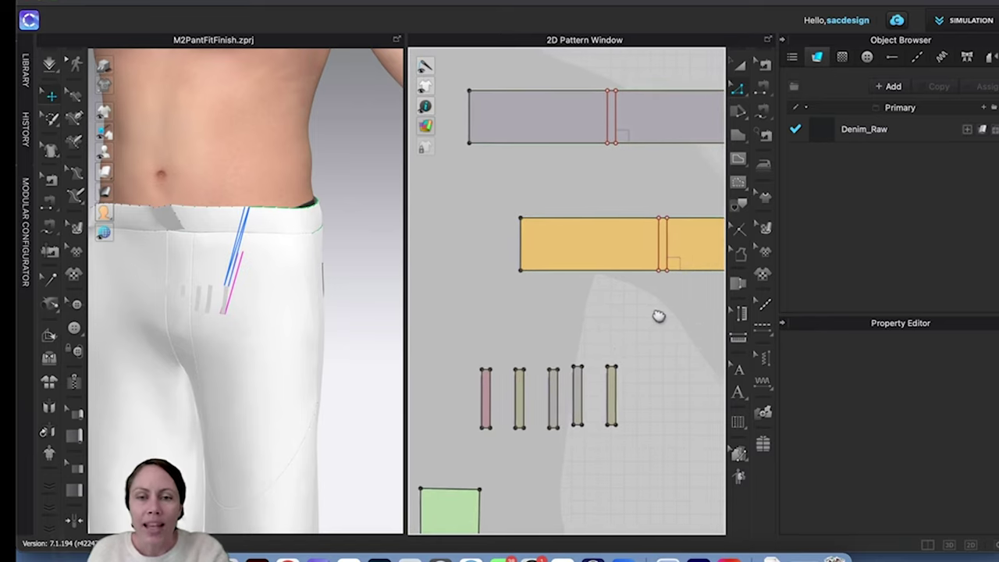
Step: Move the four unsewn belt loops away from the body in the 3D view and freeze them
left_click(741, 69)
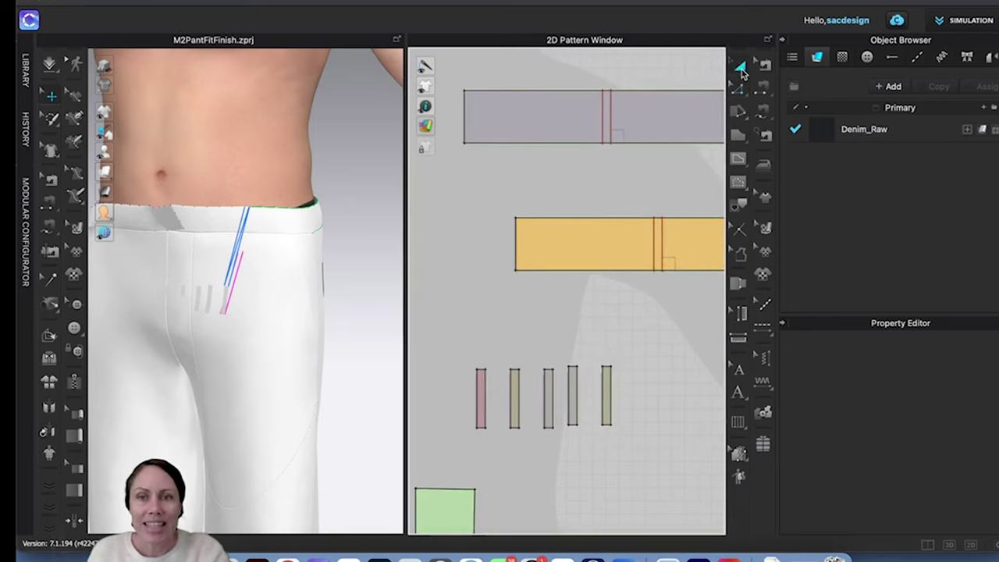
left_click(603, 395)
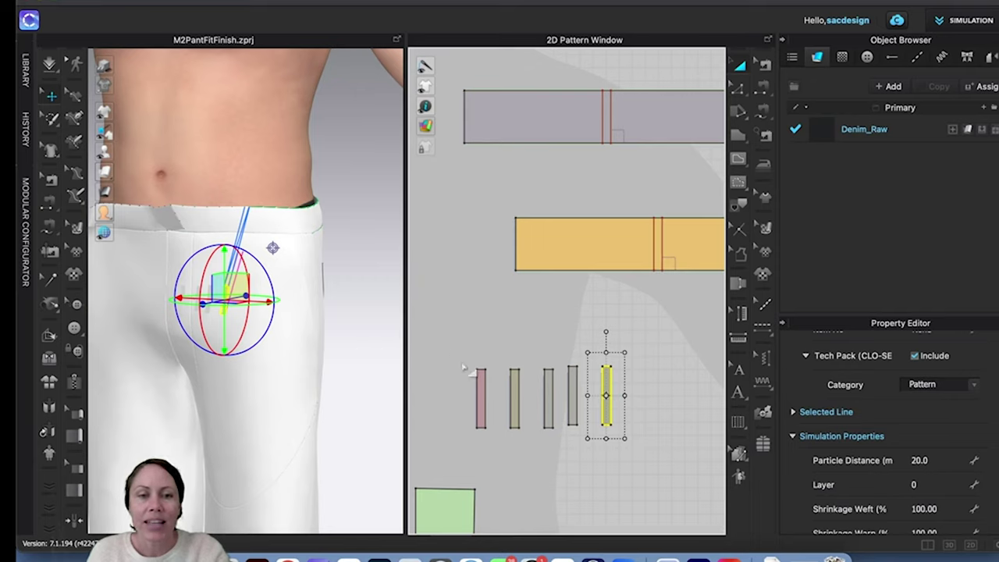
left_click_drag(441, 339, 581, 465)
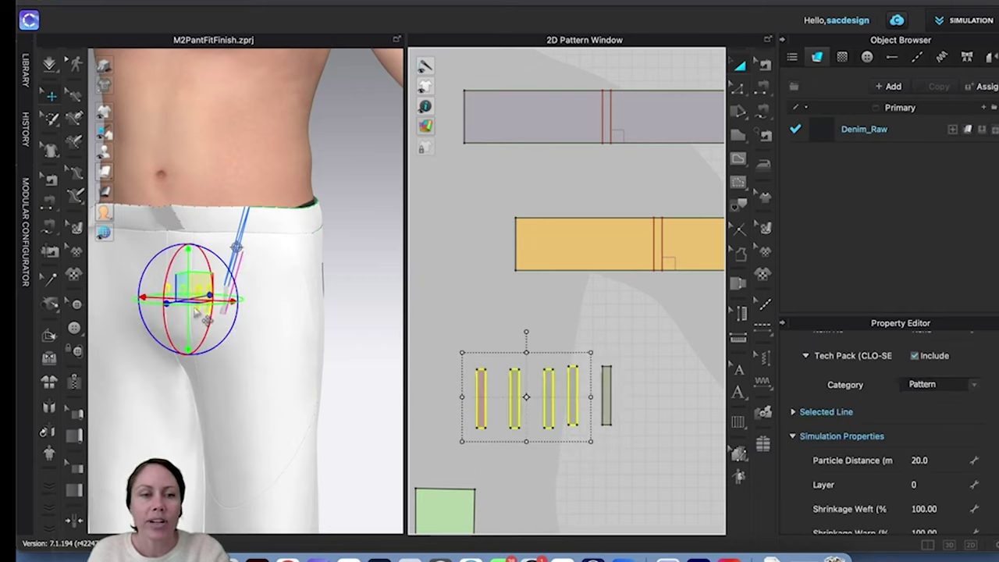
right_click_drag(195, 307, 255, 310)
left_click_drag(255, 310, 371, 317)
right_click(370, 316)
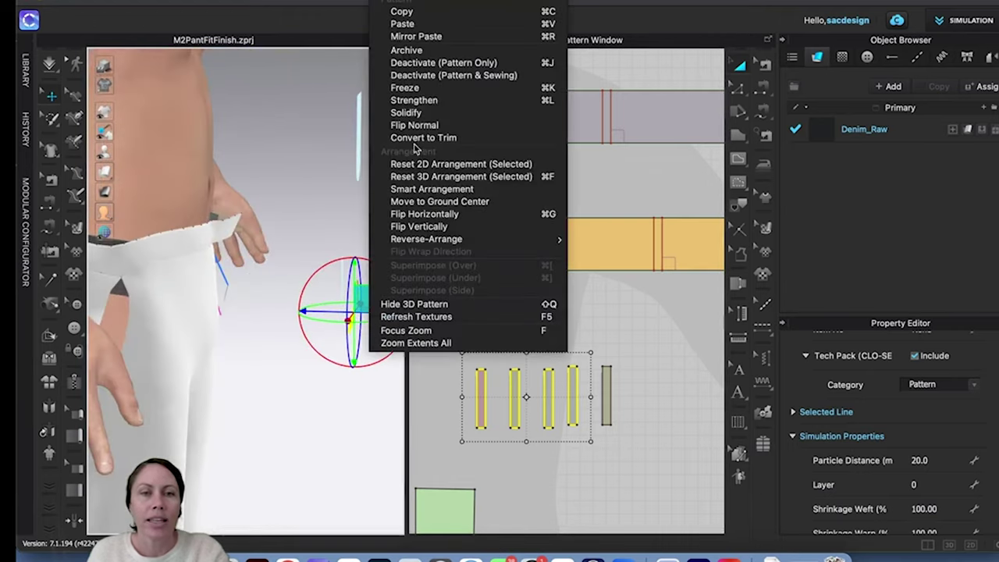
left_click(473, 91)
right_click_drag(305, 268, 310, 233)
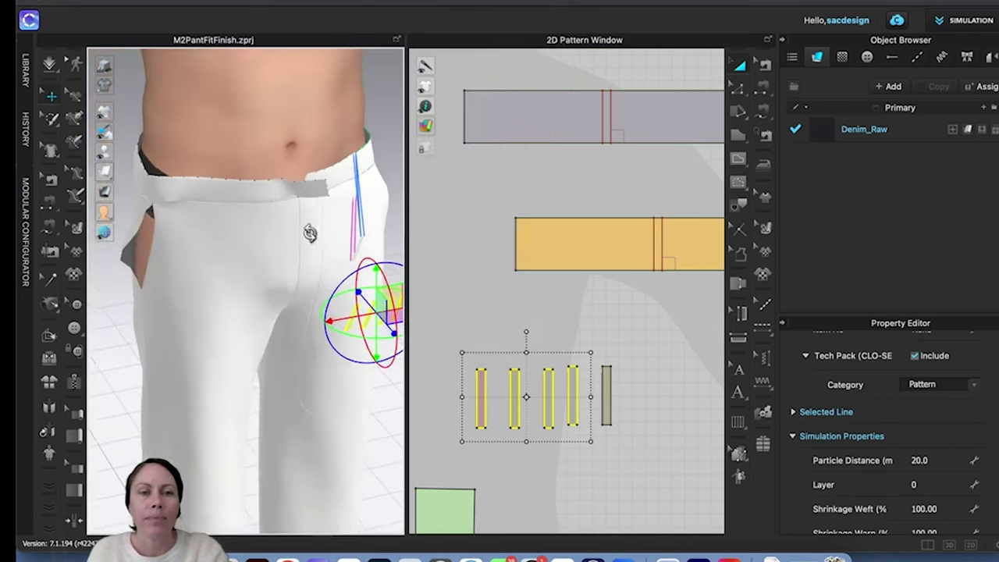
Step: Superimpose the sewn belt loop over the waistband in the 3D view
left_click(605, 379)
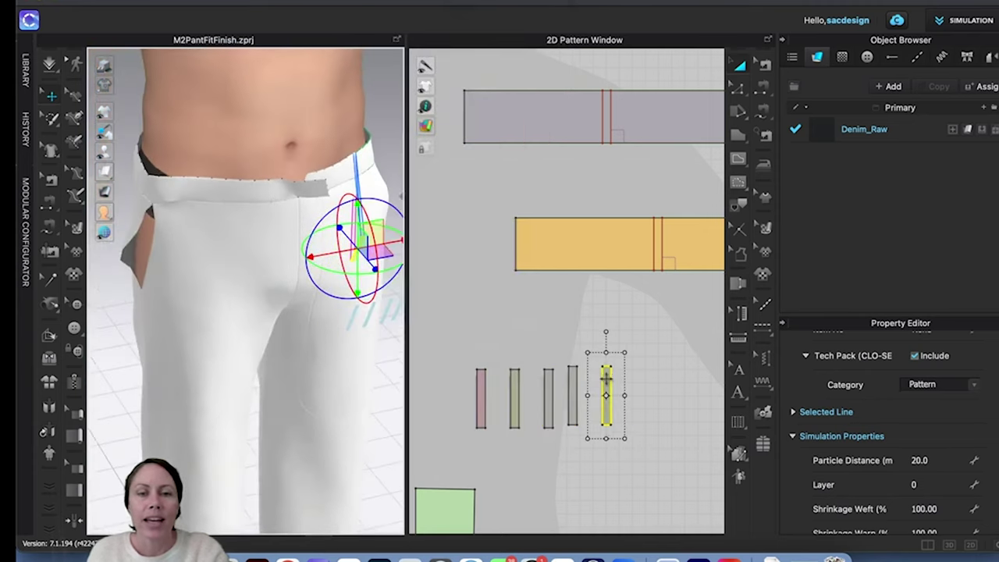
right_click(356, 261)
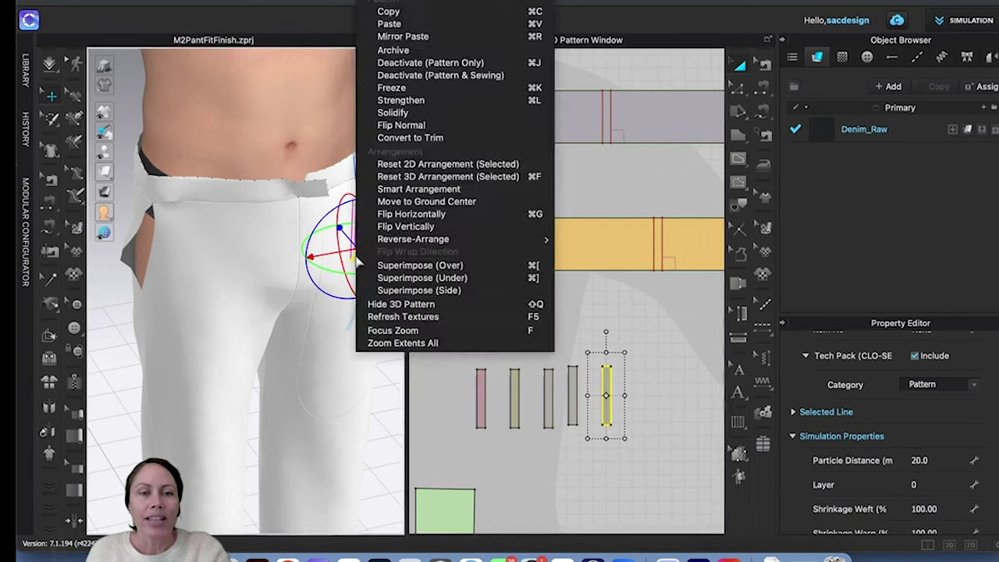
left_click(419, 266)
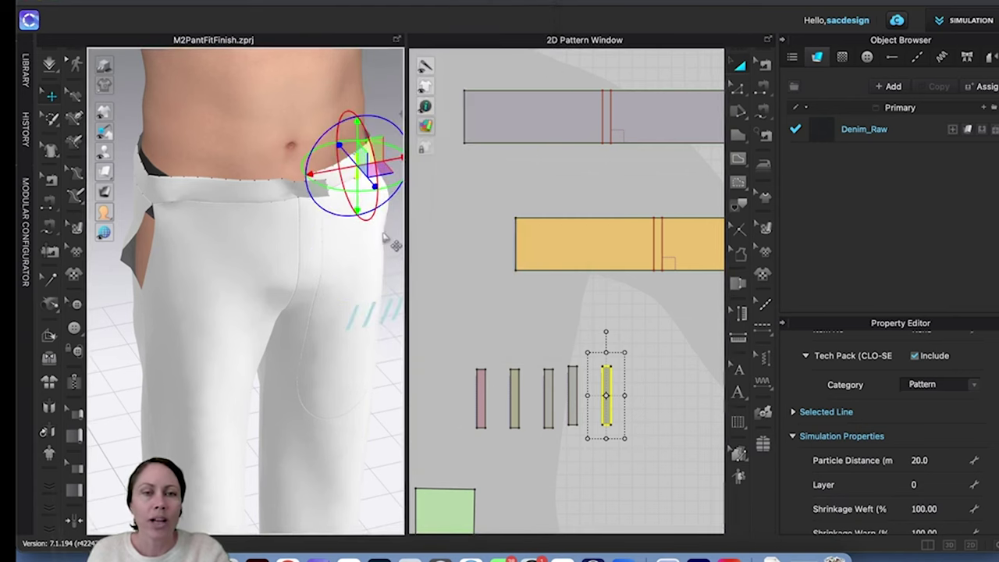
Step: Display the 3D garment with a different colour for each pattern piece and inspect the belt loop on the waistband
right_click_drag(372, 259, 314, 250)
scroll(314, 251, "up", 5)
left_click(334, 257)
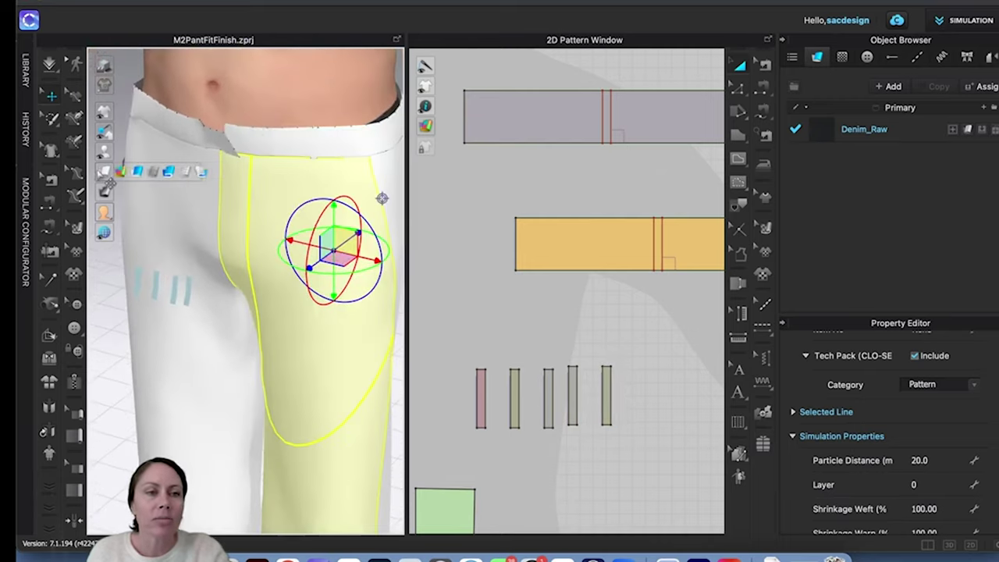
left_click(124, 170)
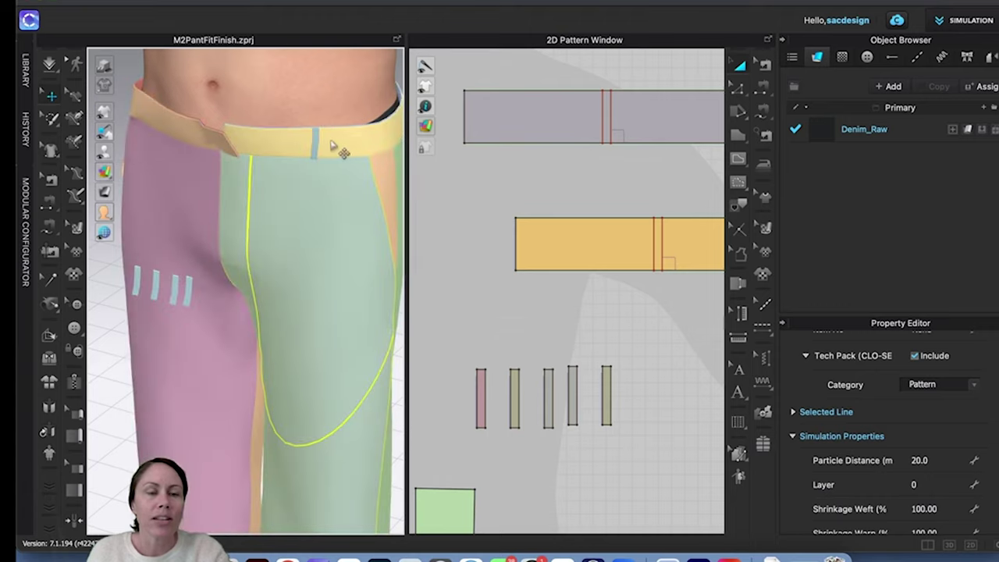
scroll(339, 191, "up", 3)
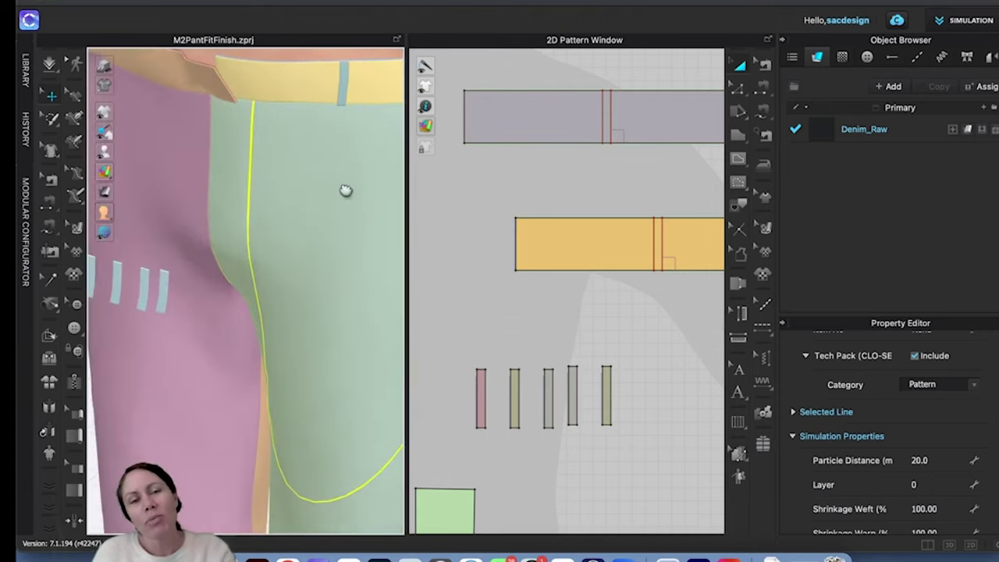
middle_click_drag(346, 191, 278, 311)
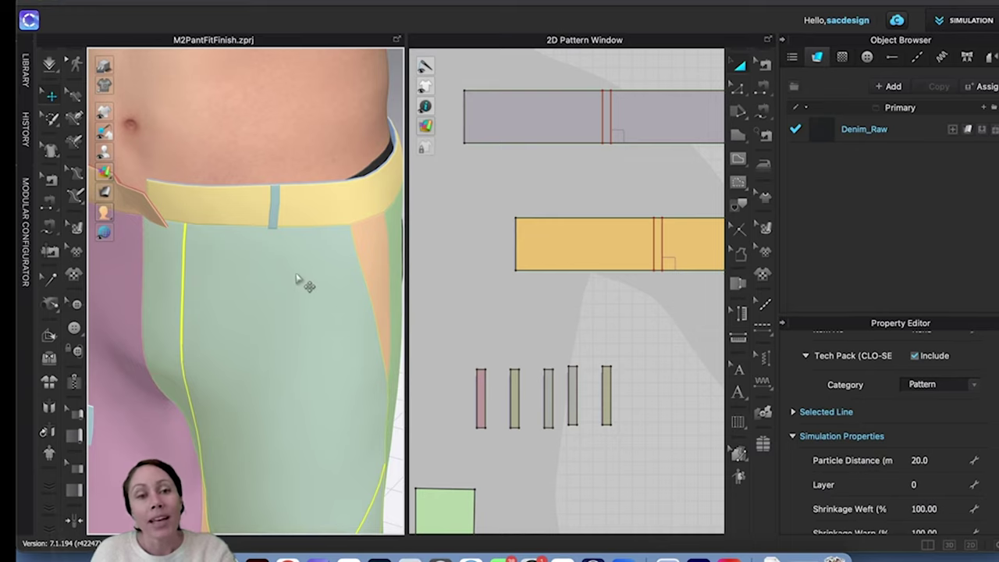
right_click_drag(296, 280, 317, 269)
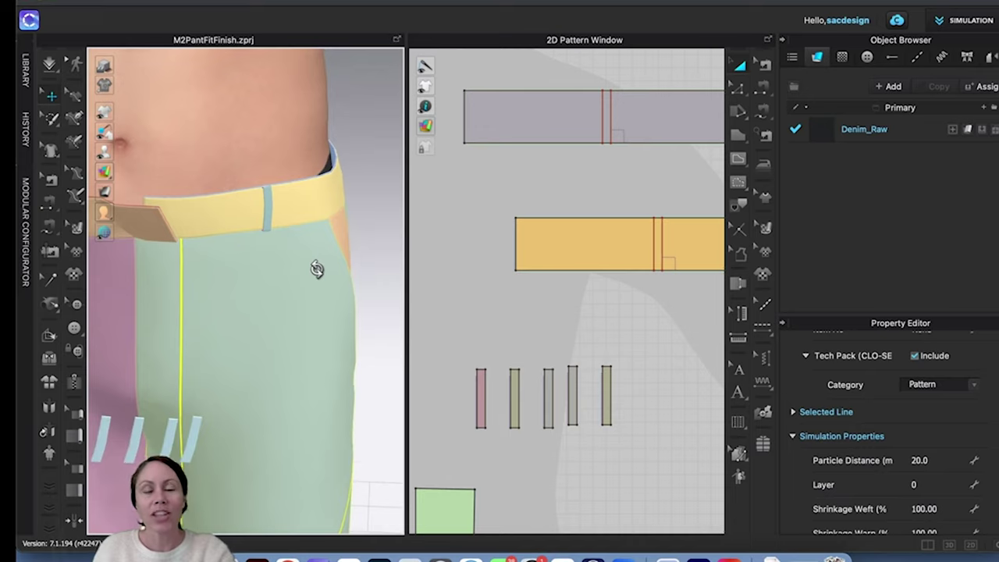